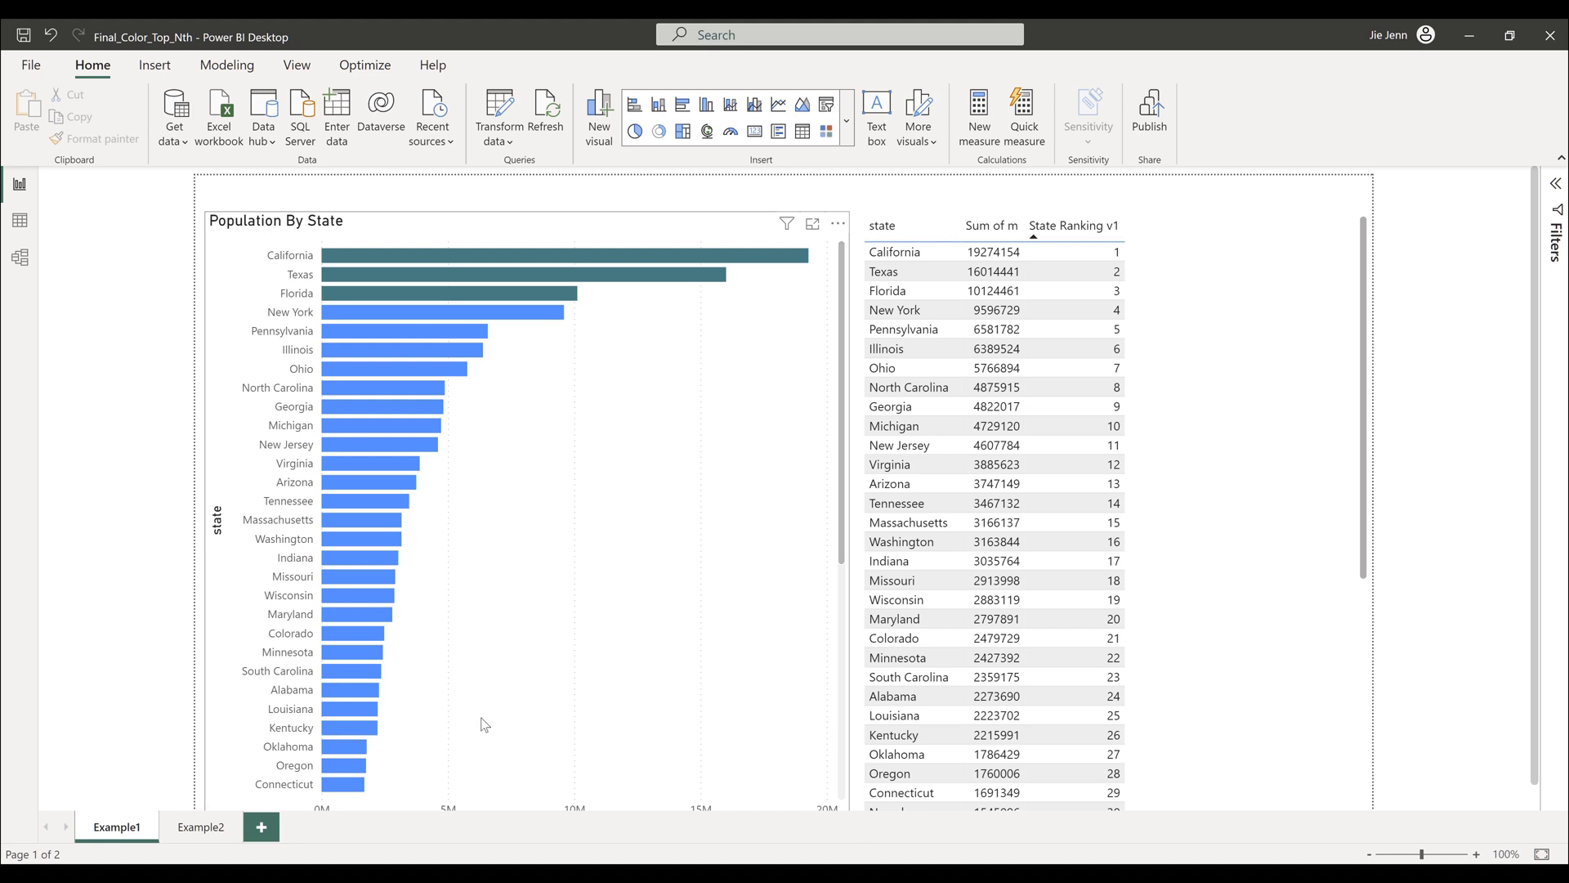
Look over the Example2 page, the fields and rows of the data table, and the Population By State chart on the report page.
left_click(204, 827)
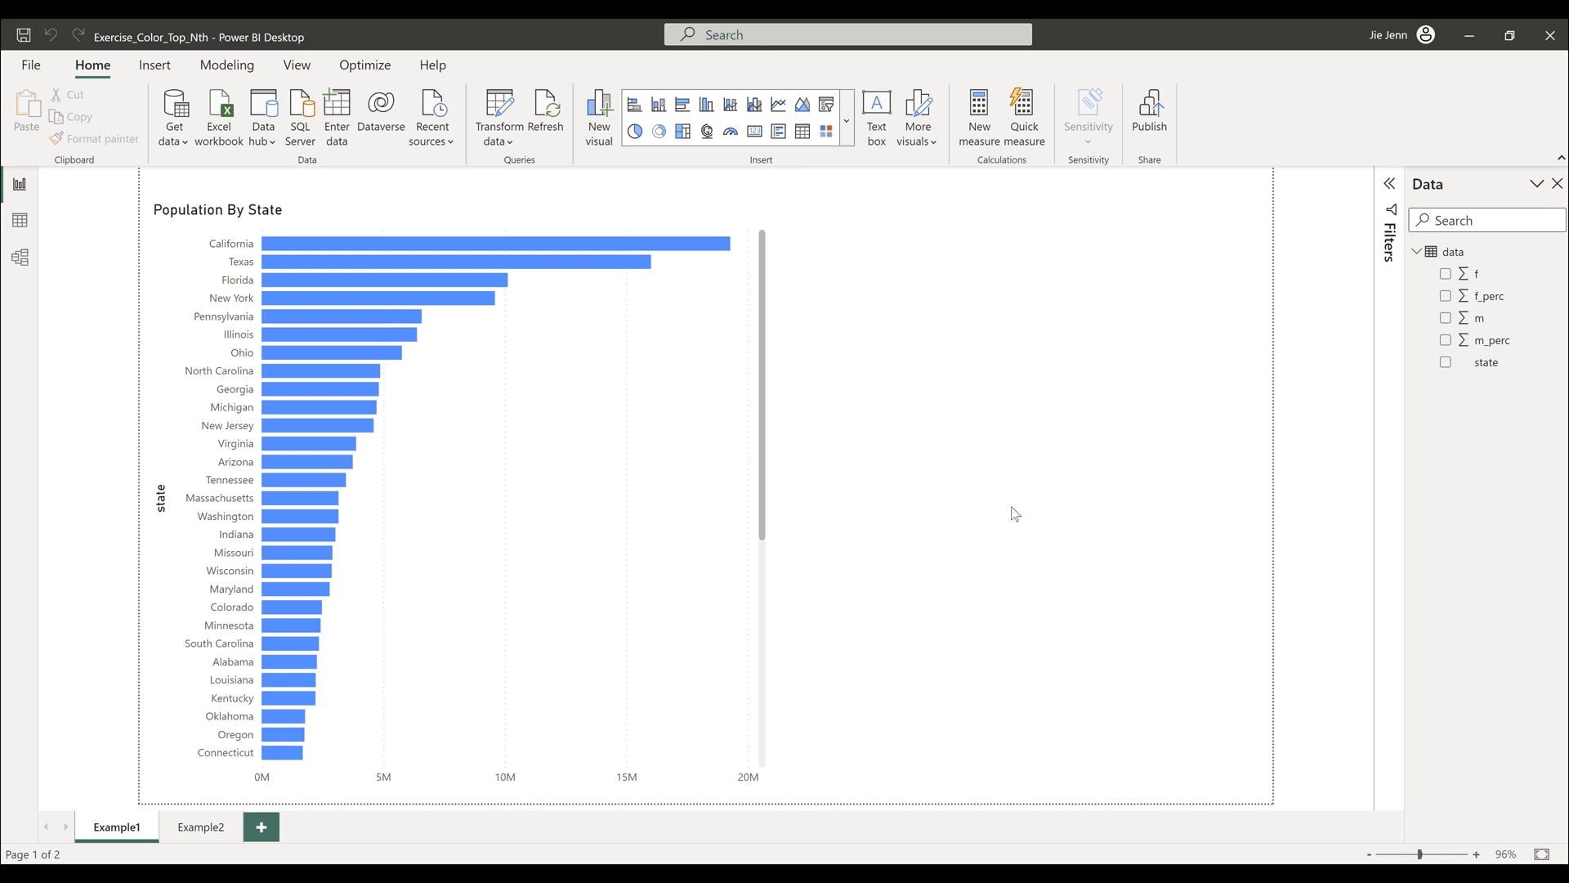
left_click(12, 225)
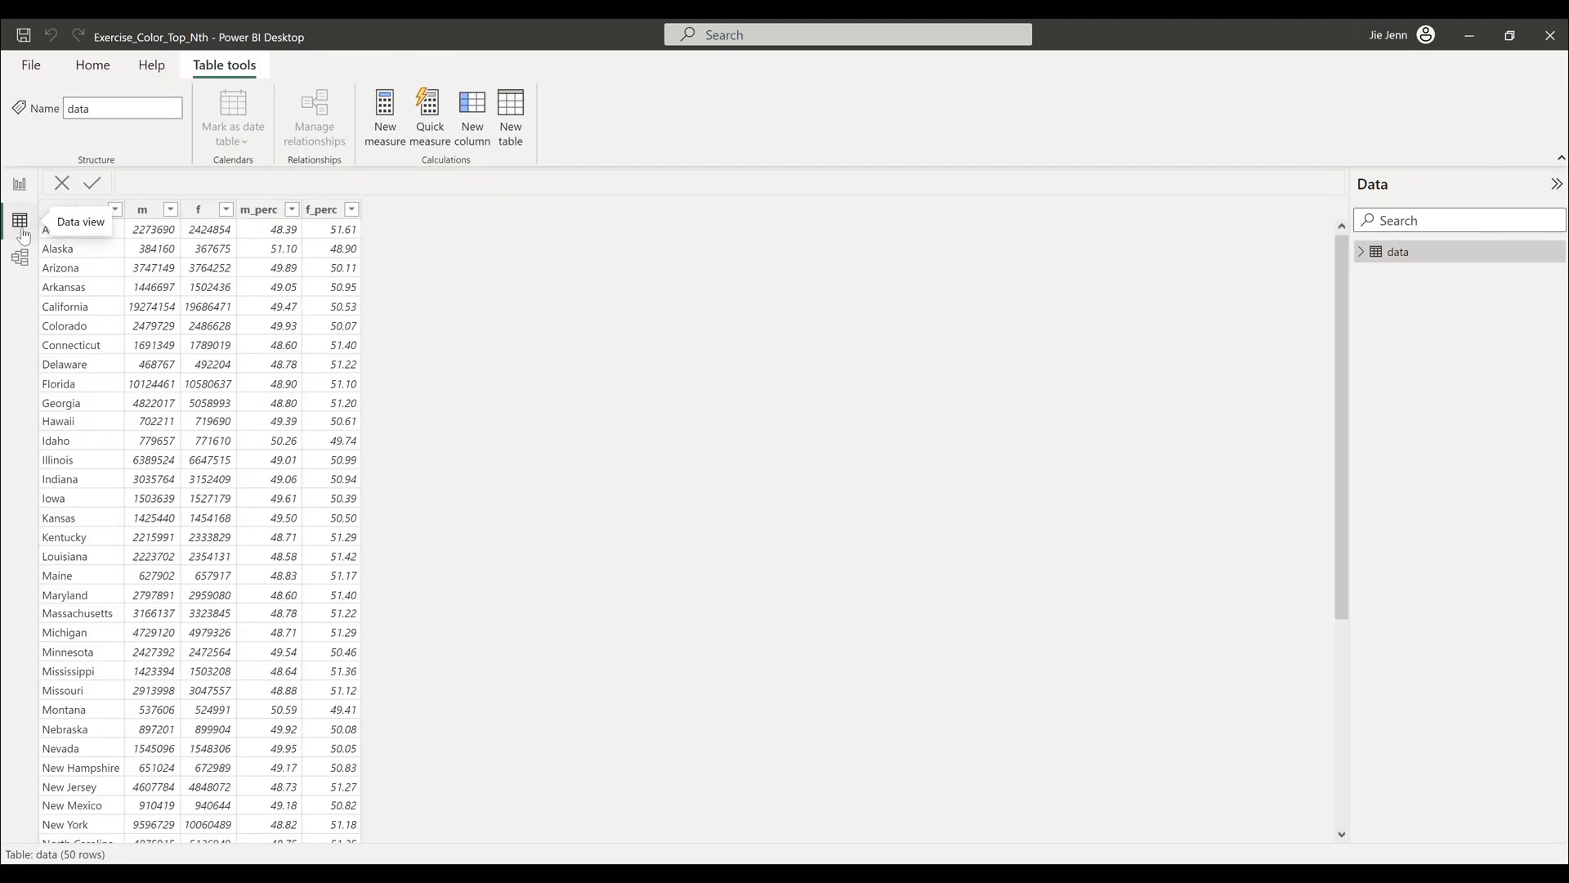
left_click(1362, 251)
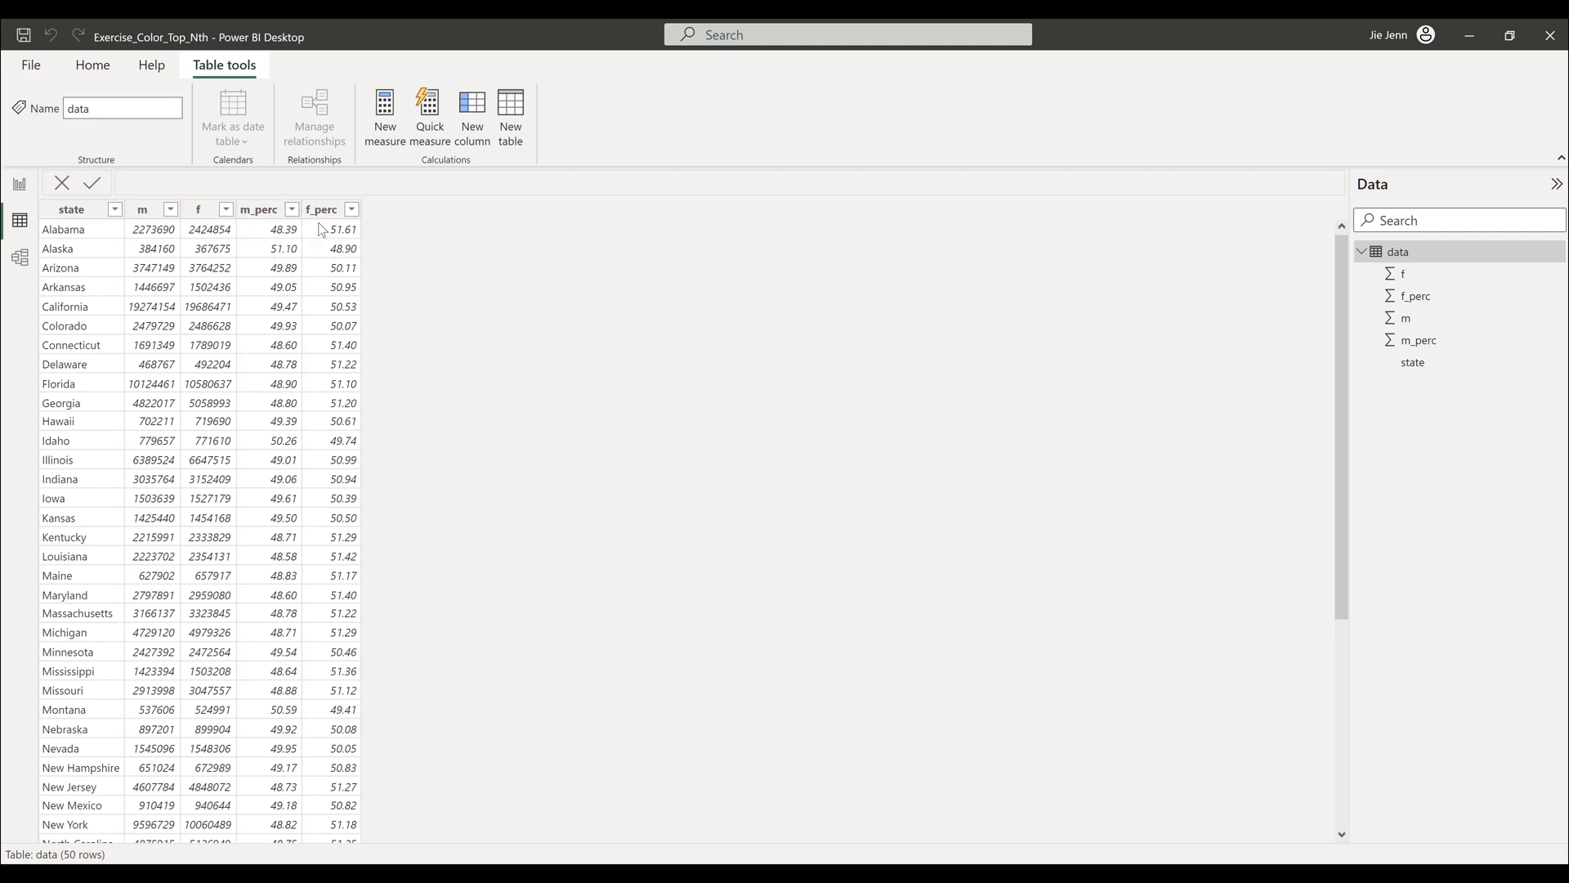
left_click(20, 191)
left_click(509, 391)
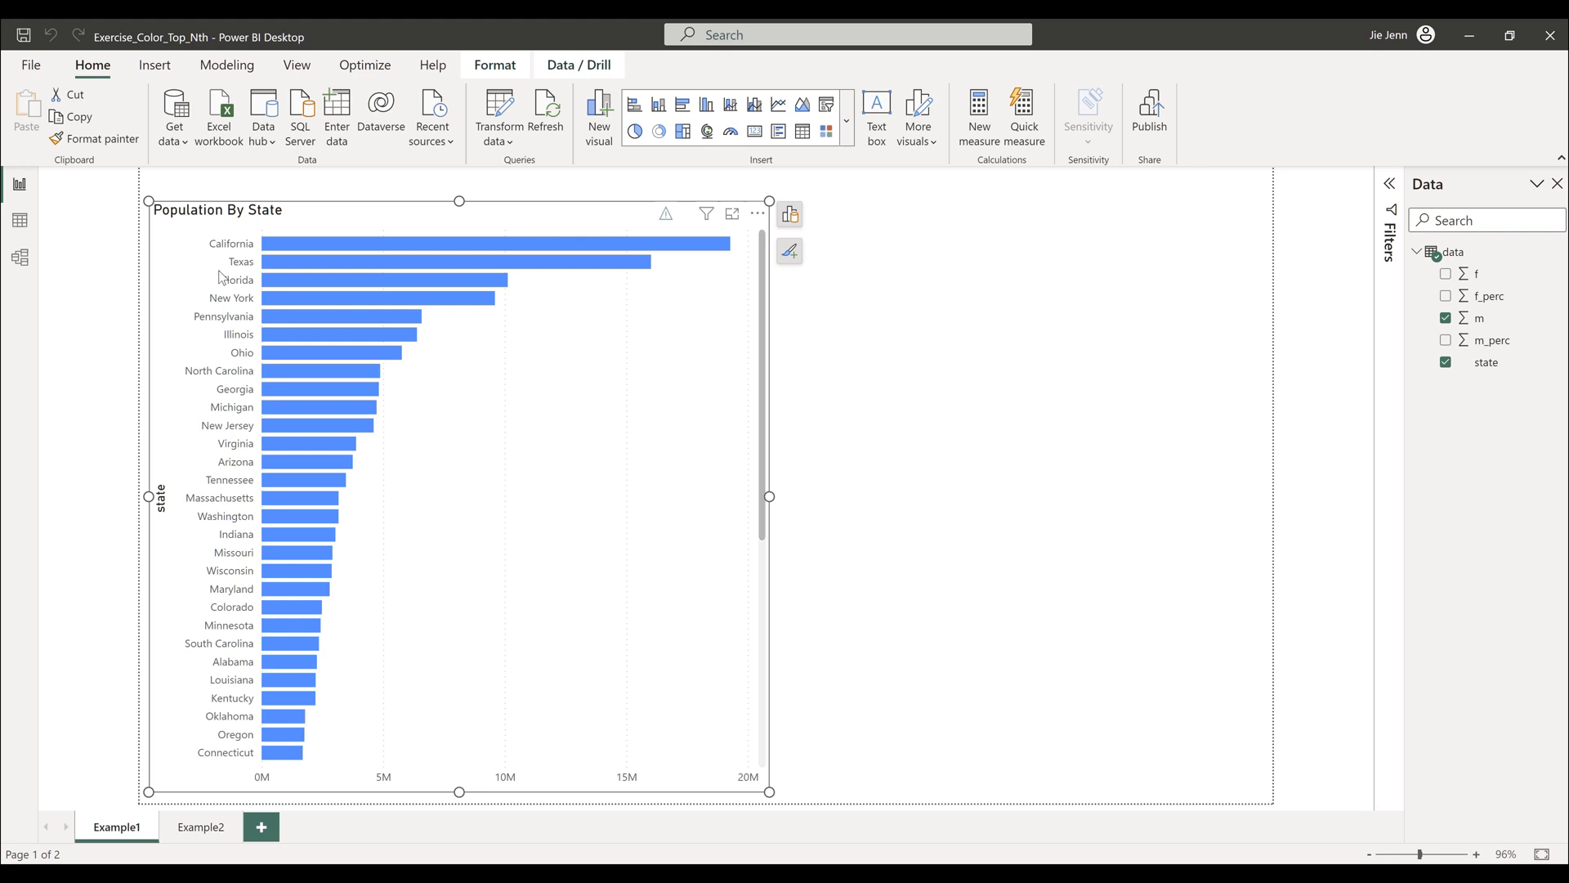
left_click(877, 378)
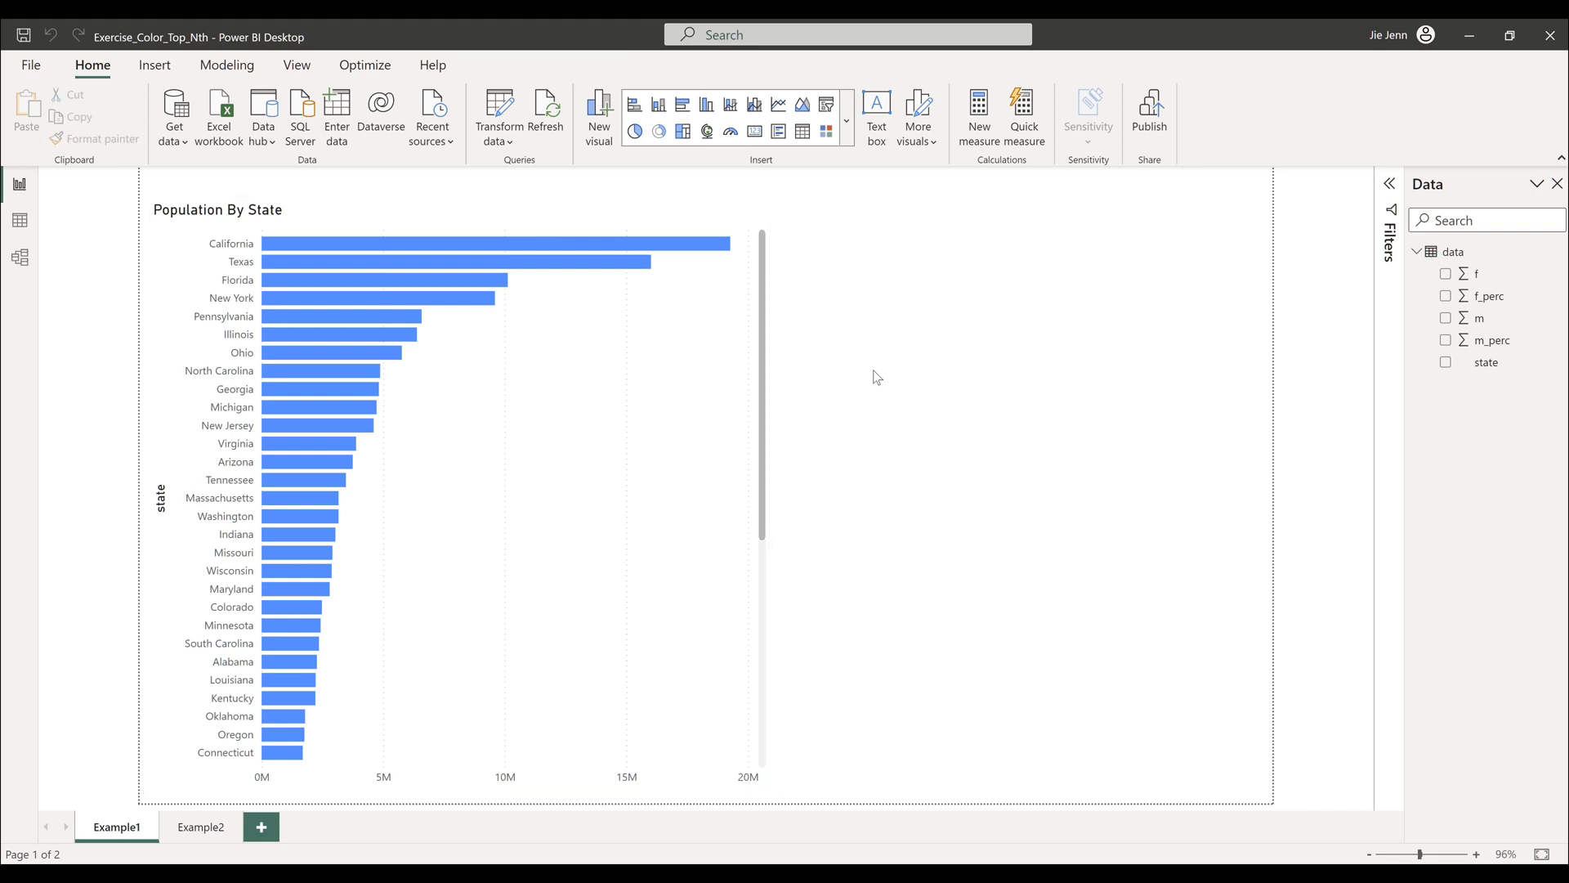
Add a table visual beside the chart with the state and m fields, sorted by Sum of m in descending order.
left_click(804, 135)
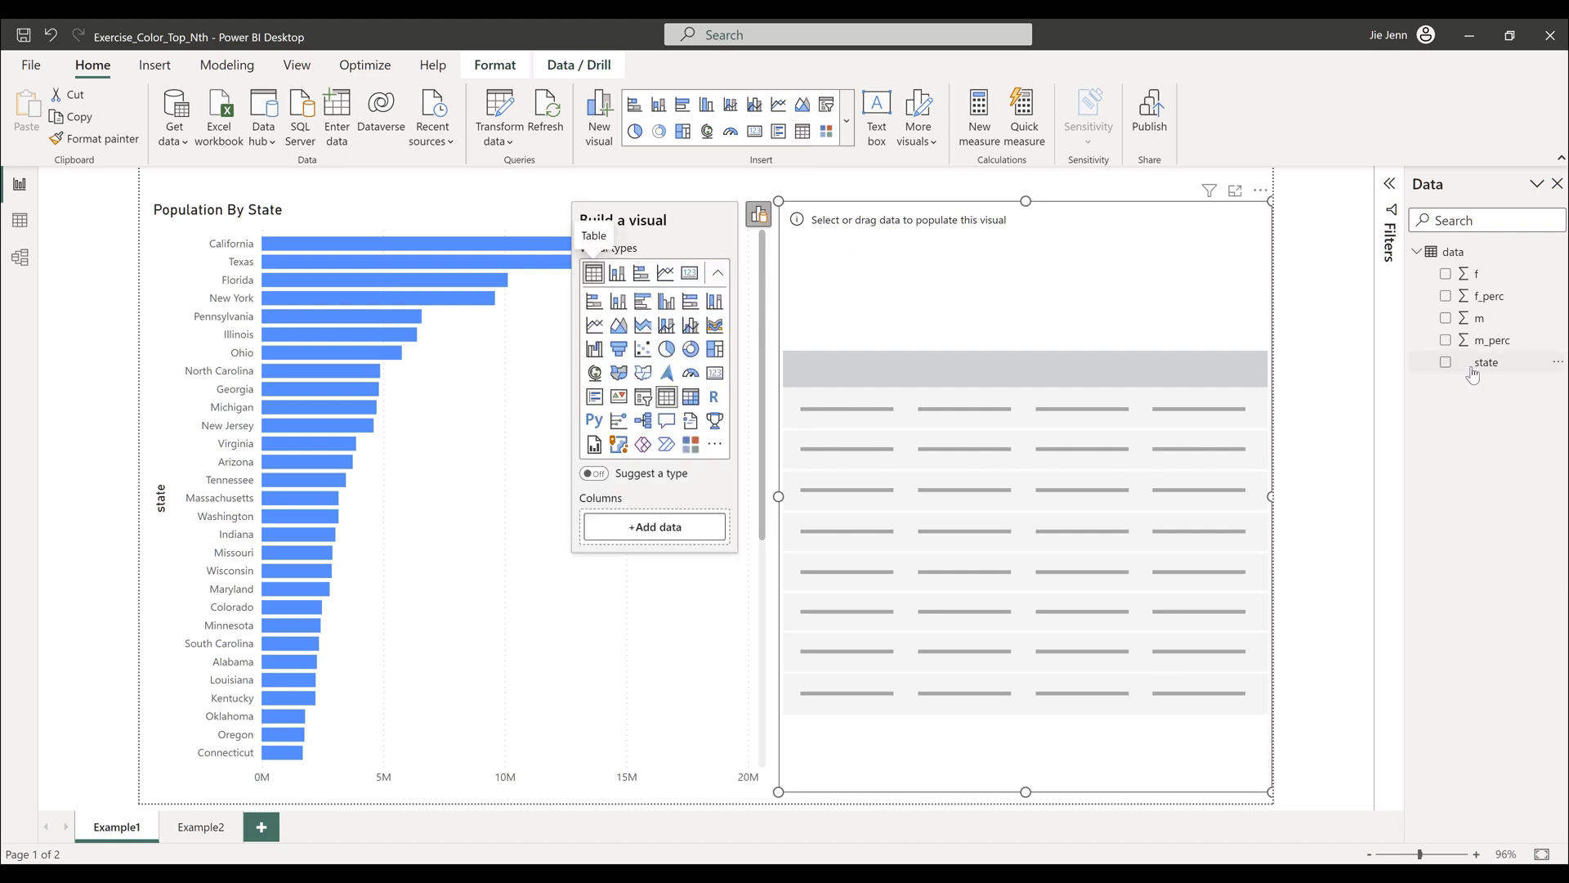
left_click(1445, 363)
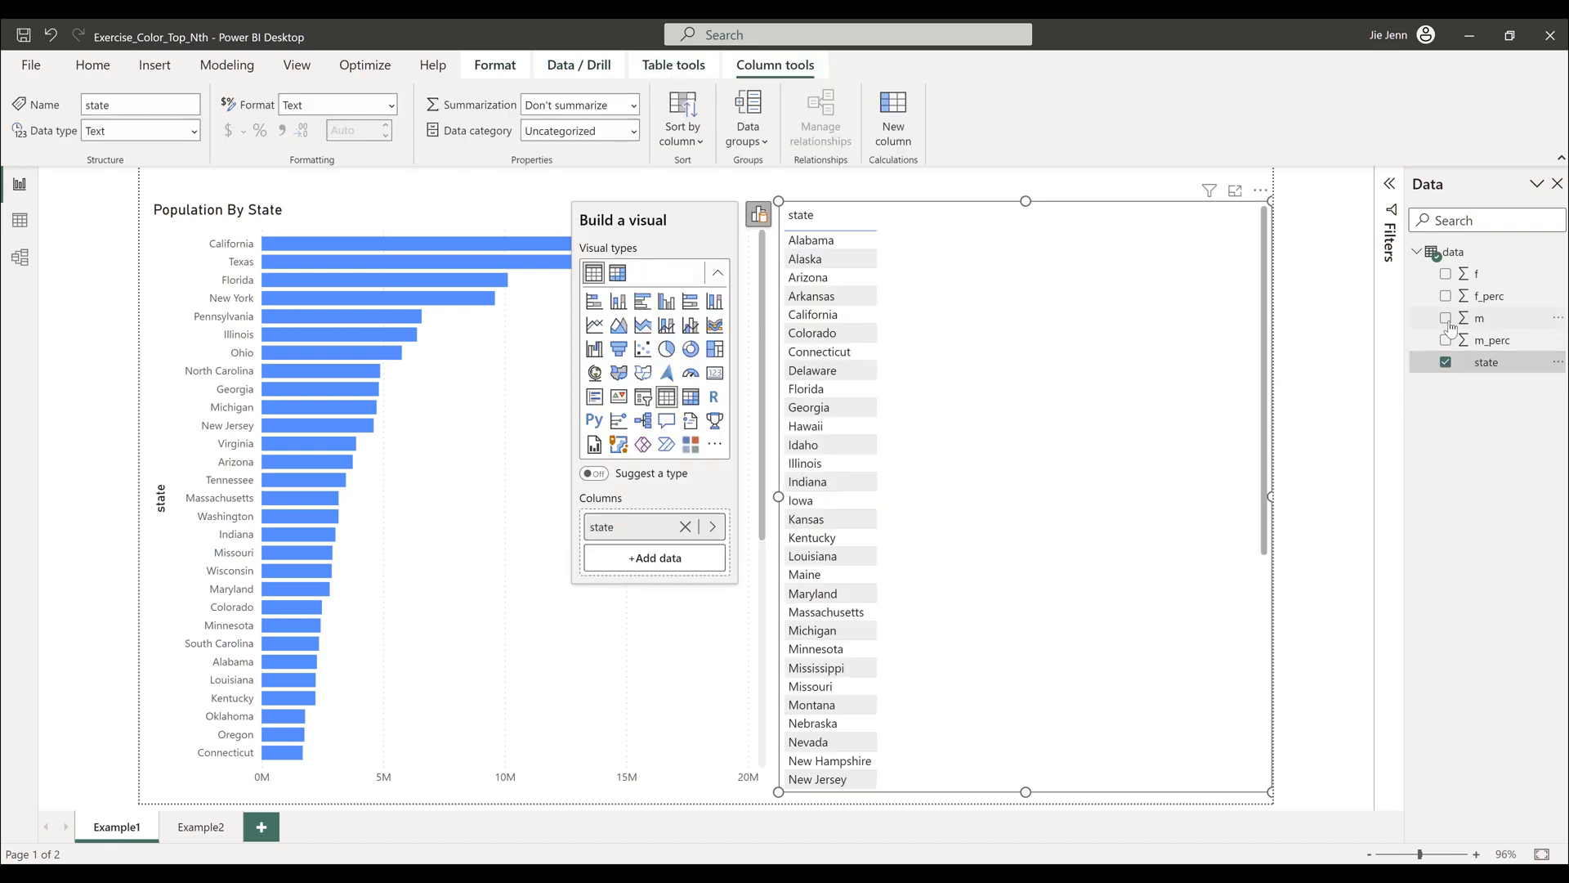
left_click(1446, 319)
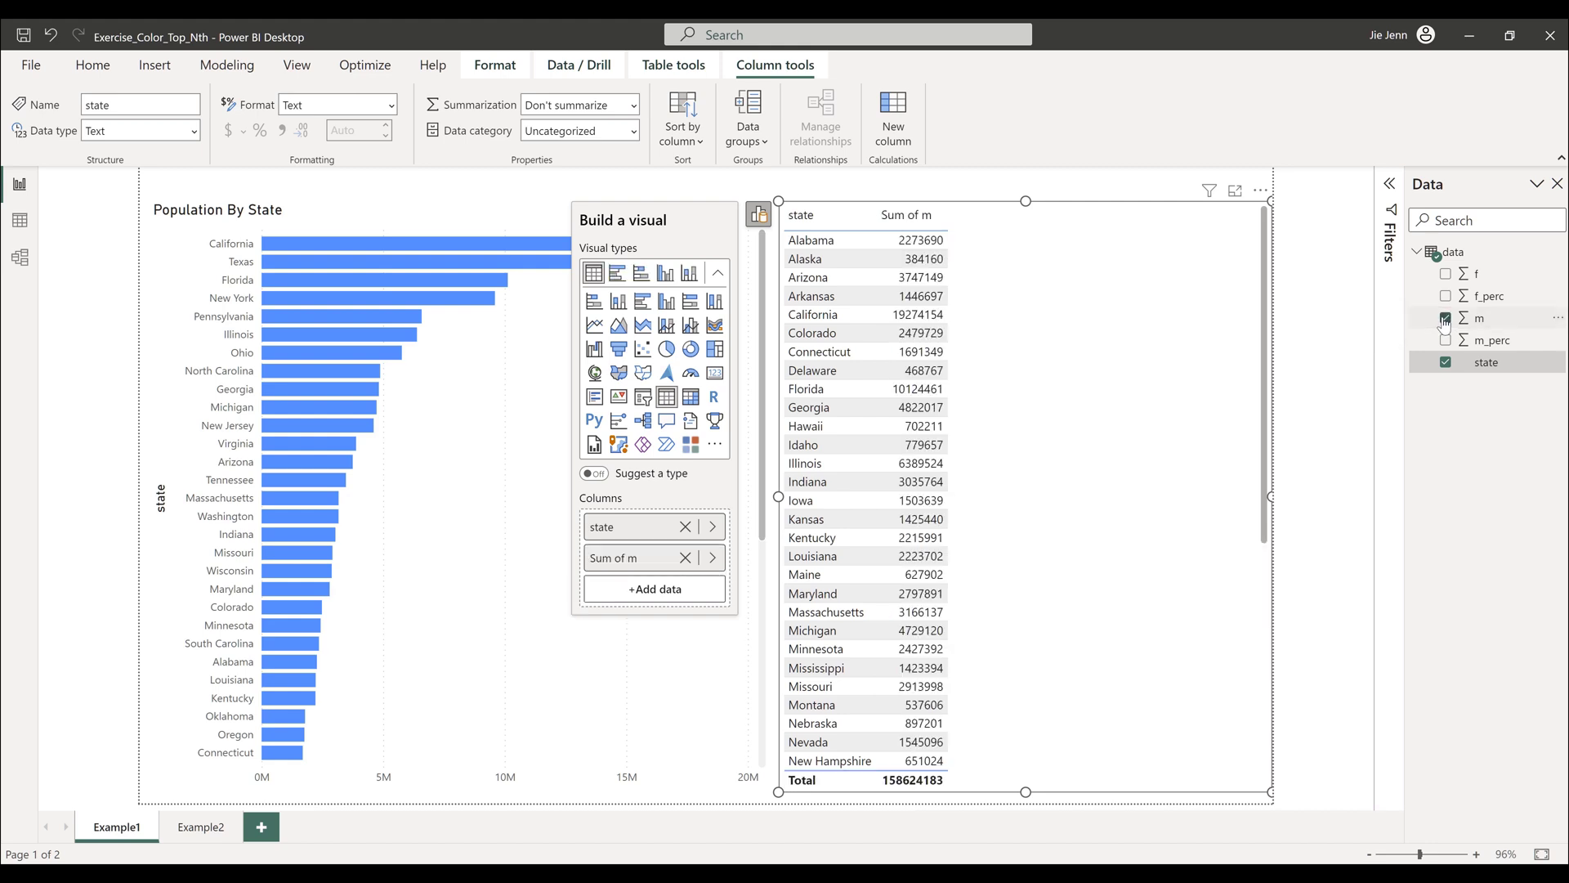
left_click(1052, 352)
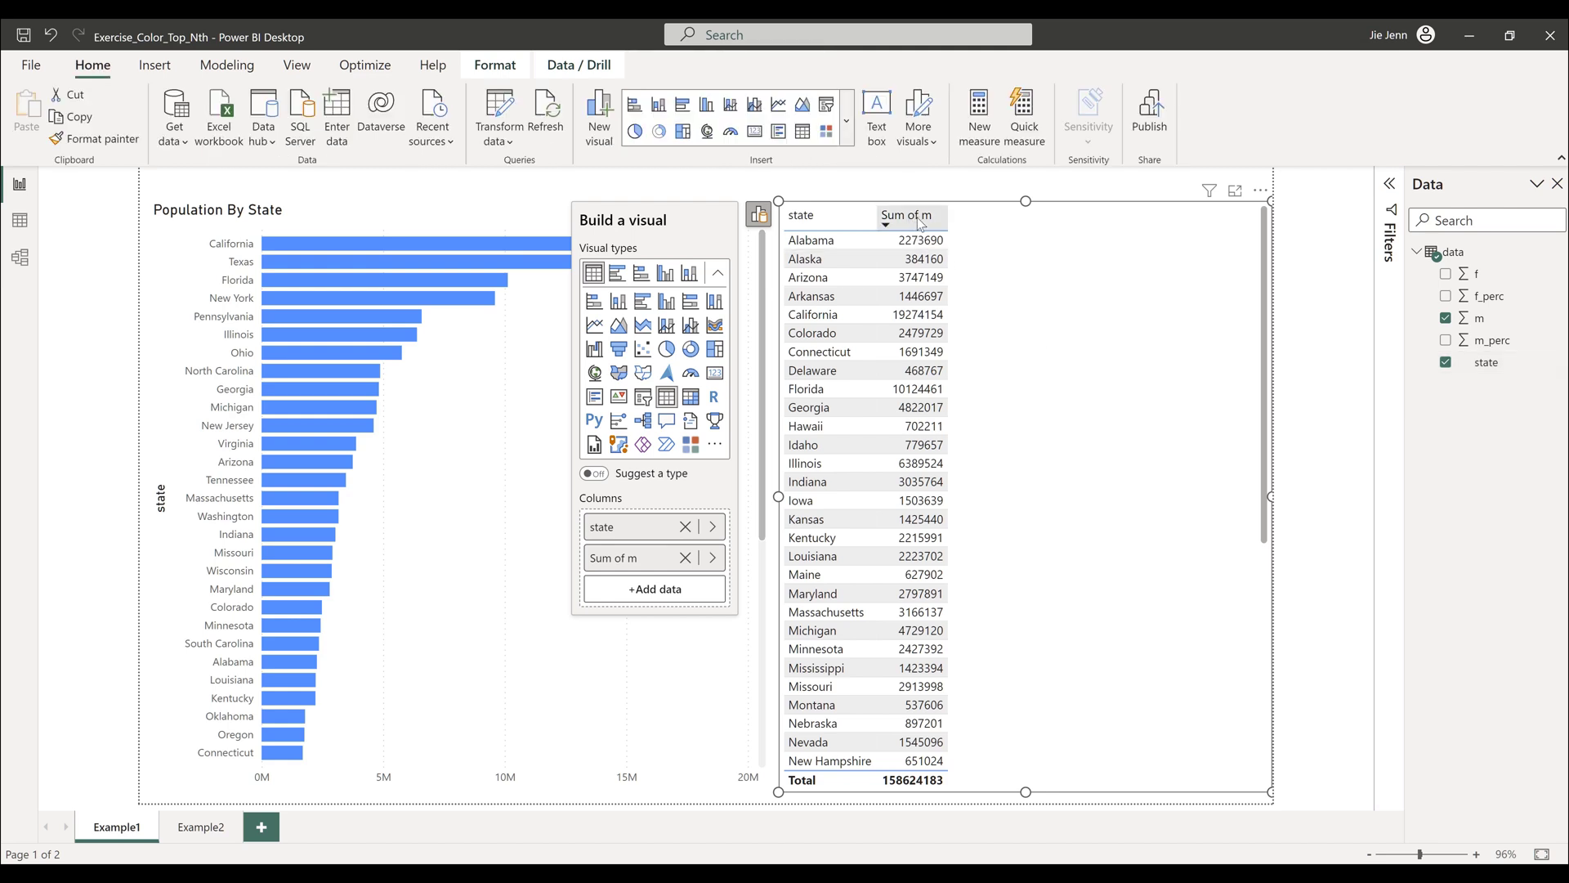
left_click(915, 219)
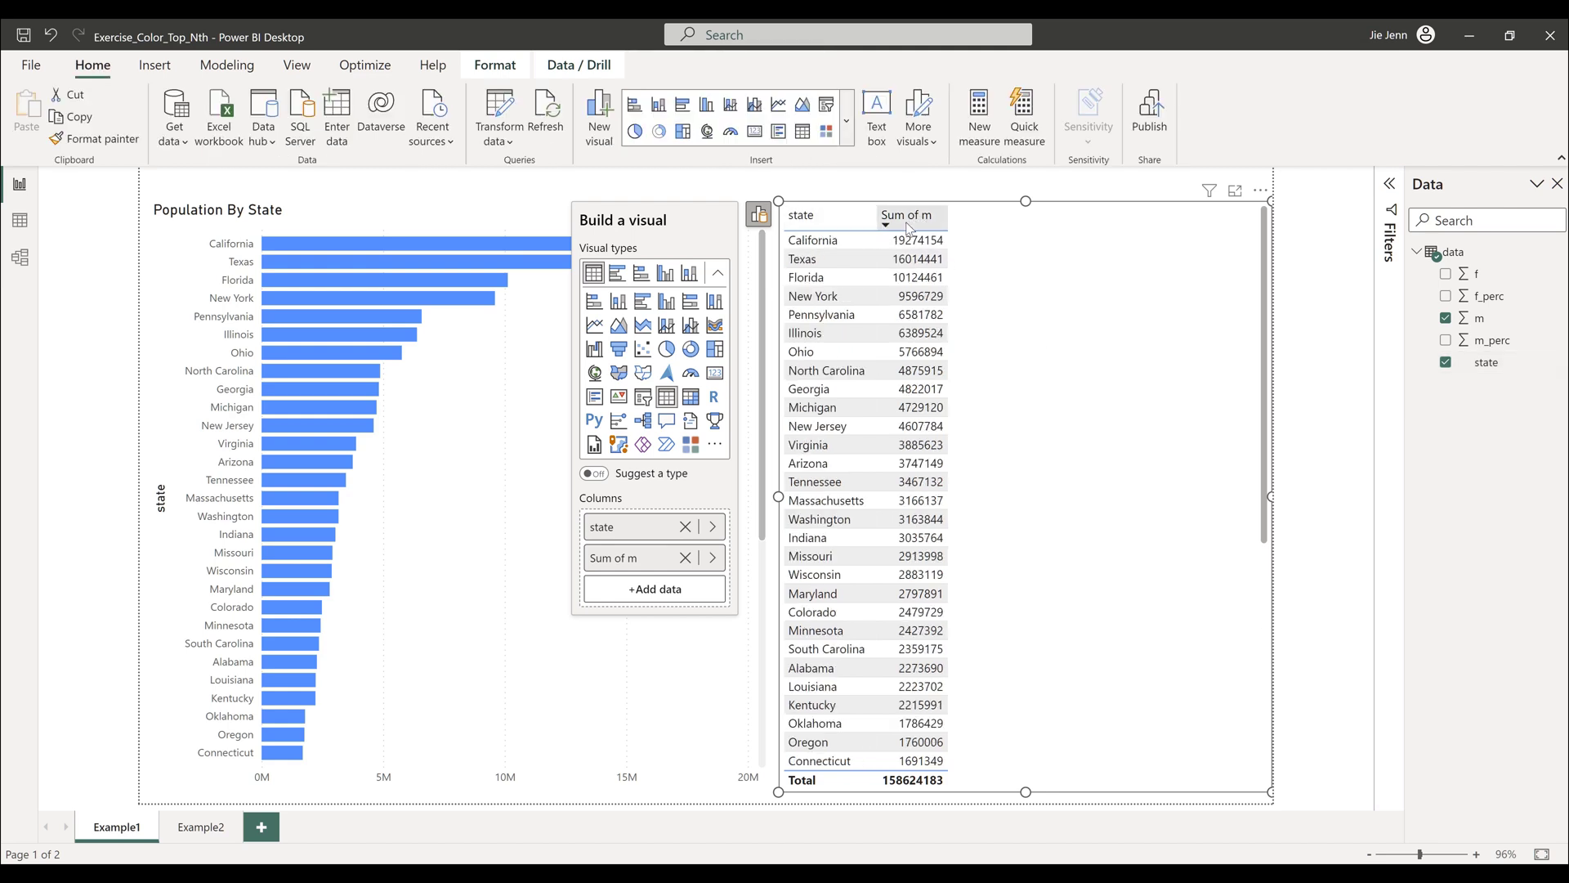
Create a measure named State Ranking v1 in the data table and hide the visual-building options covering the formula editor.
left_click(1428, 859)
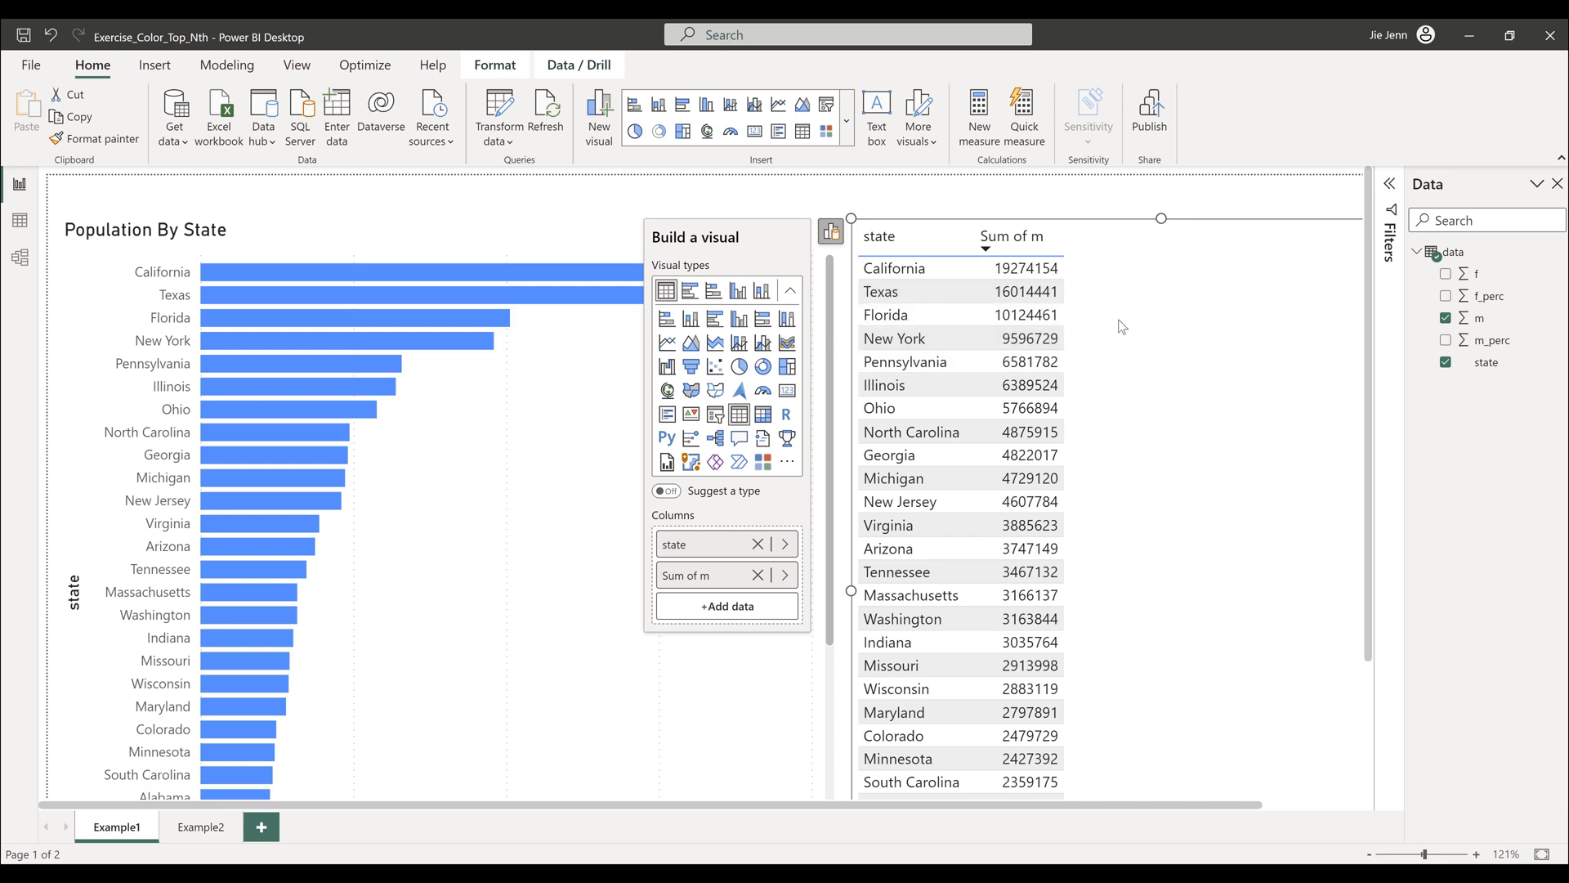
right_click(1455, 252)
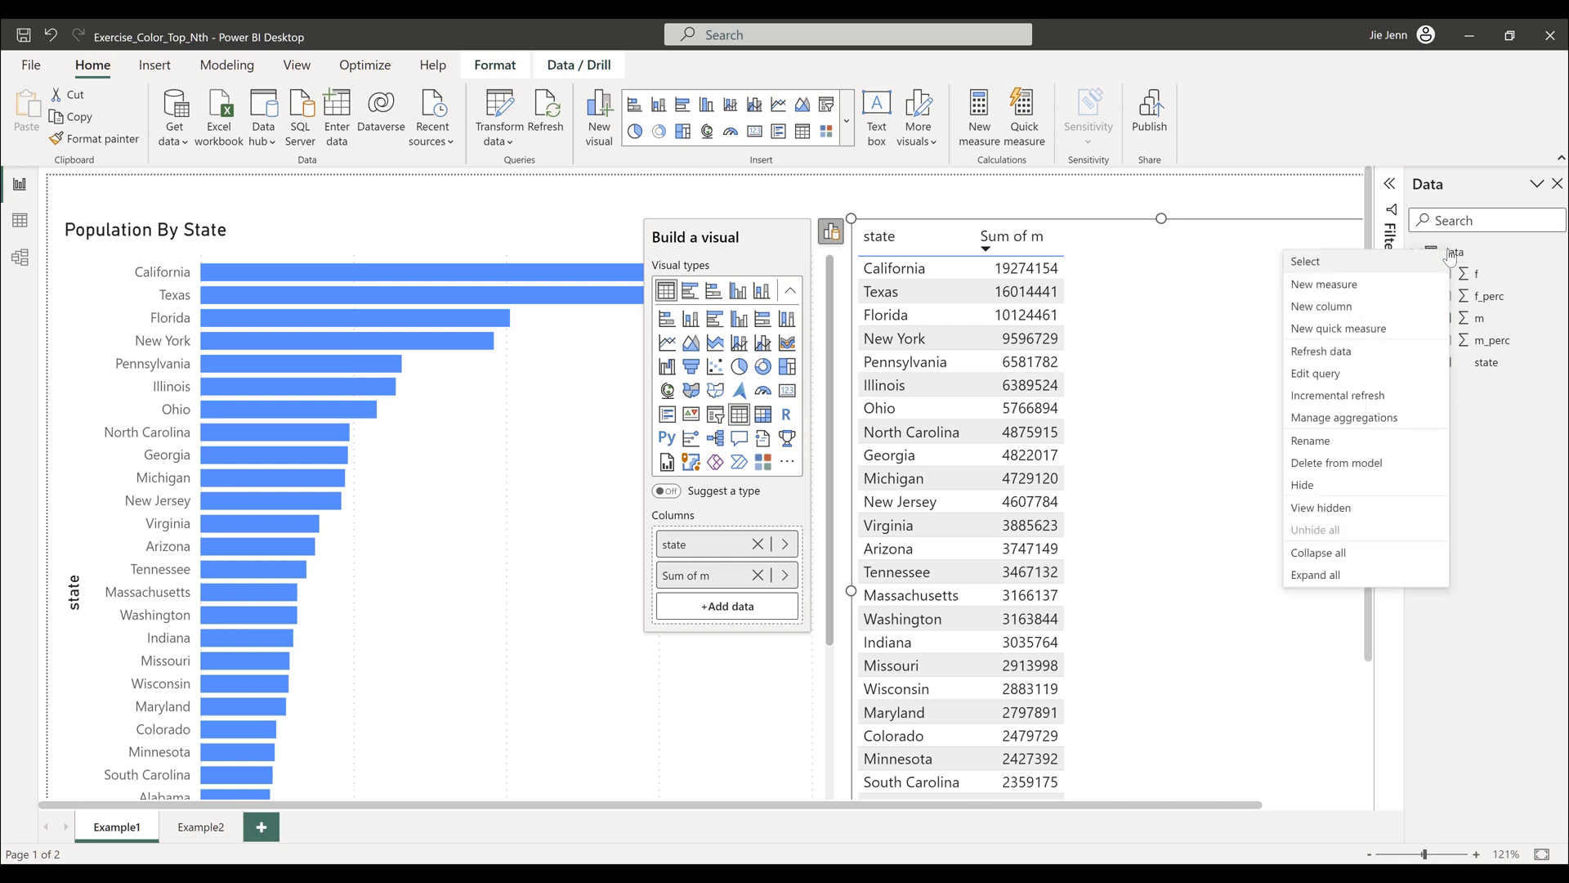
left_click(1390, 287)
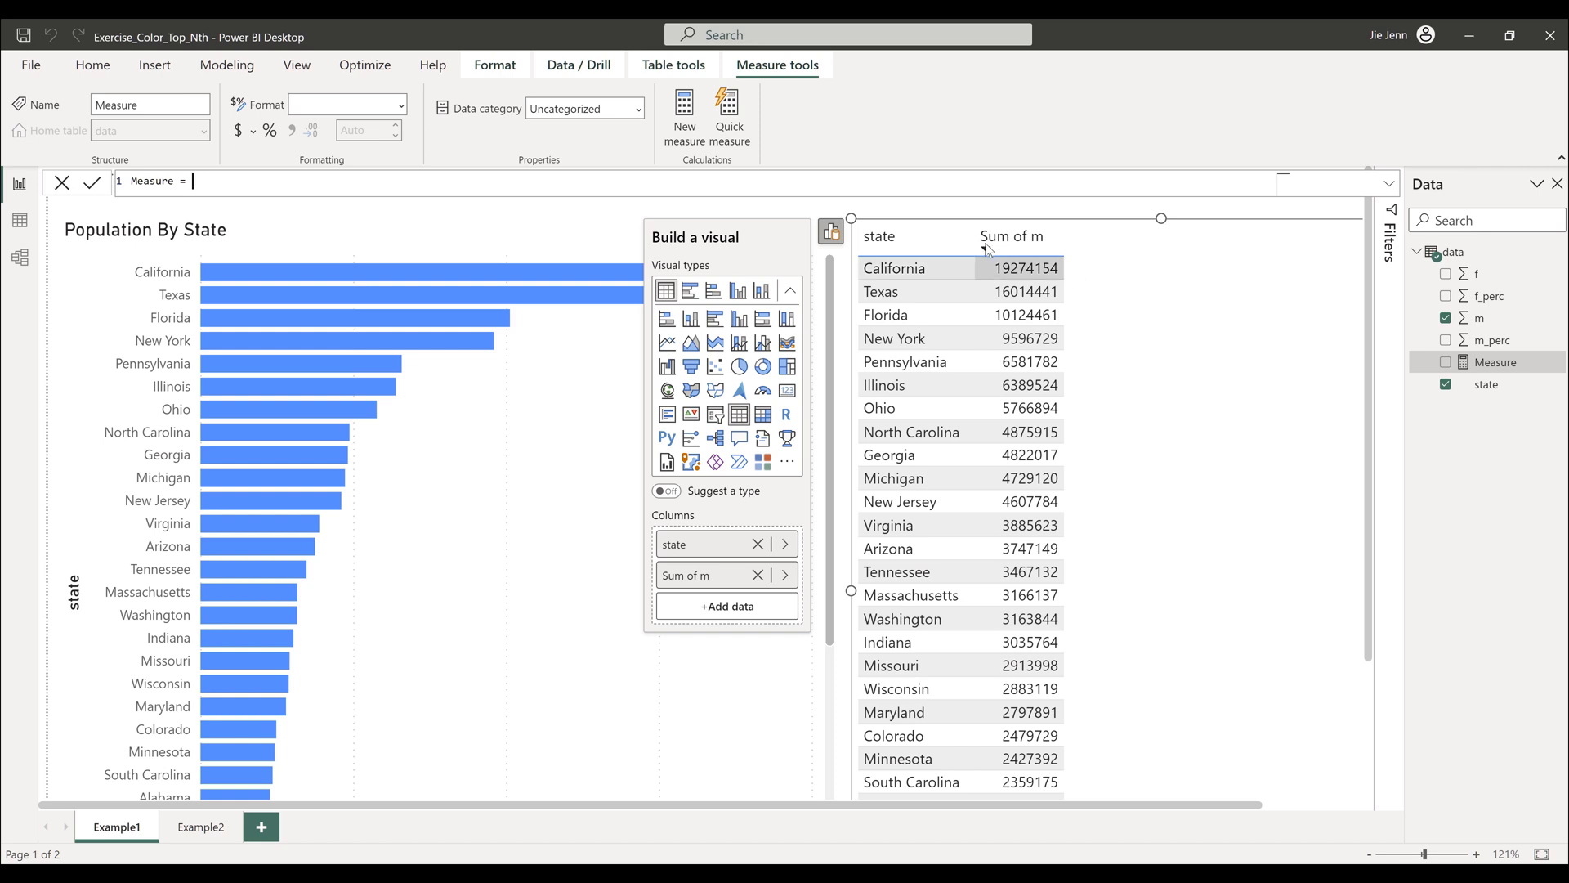
left_click(1391, 187)
scroll(530, 288, "up", 2)
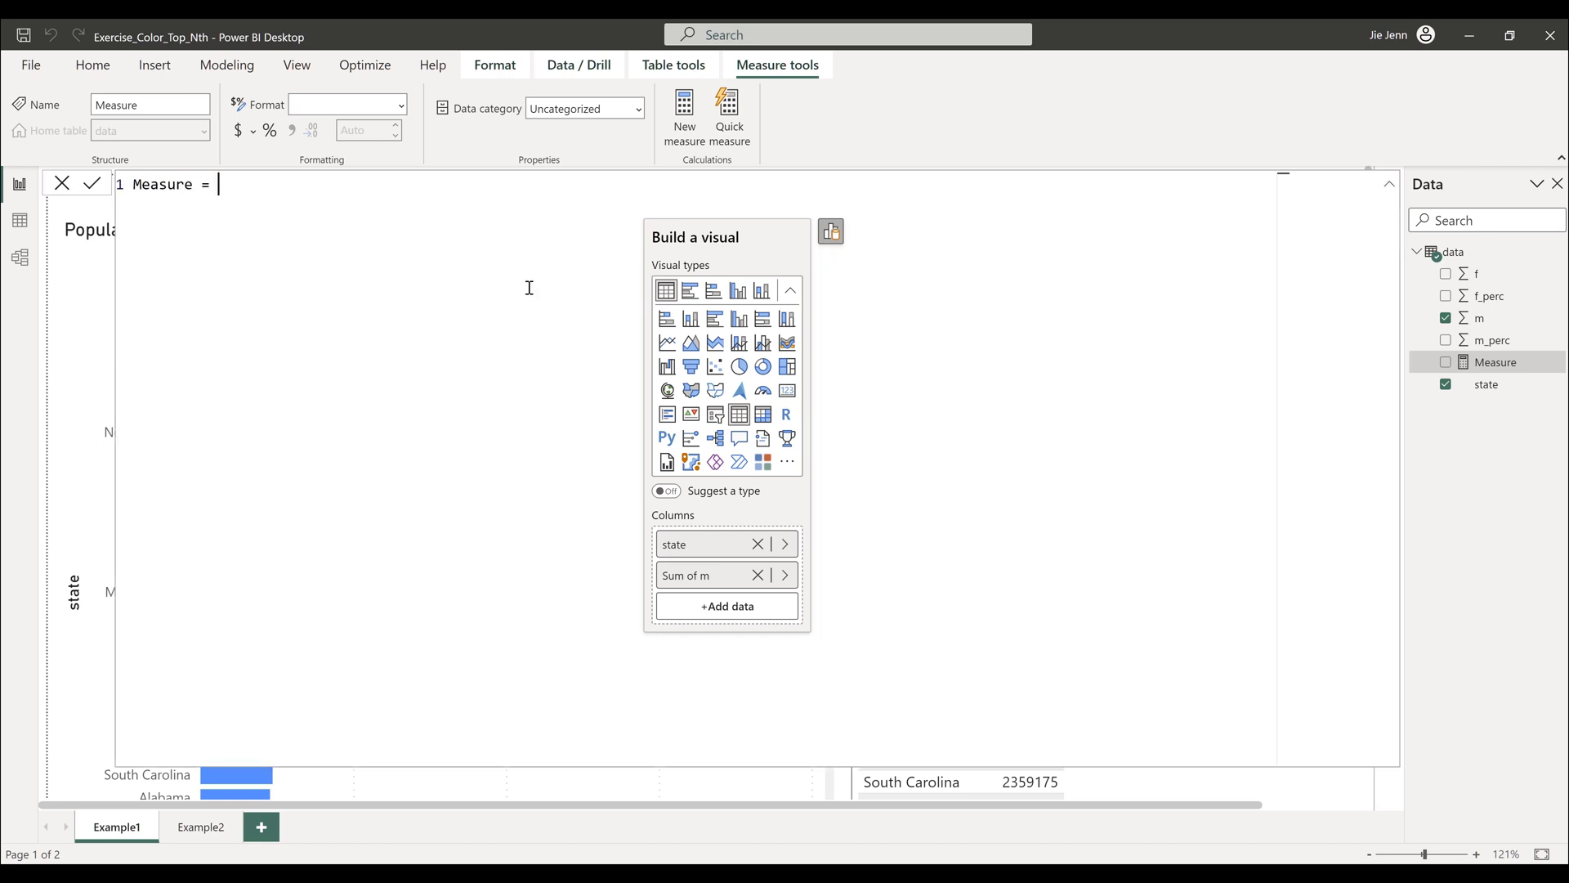
key("ctrl+a")
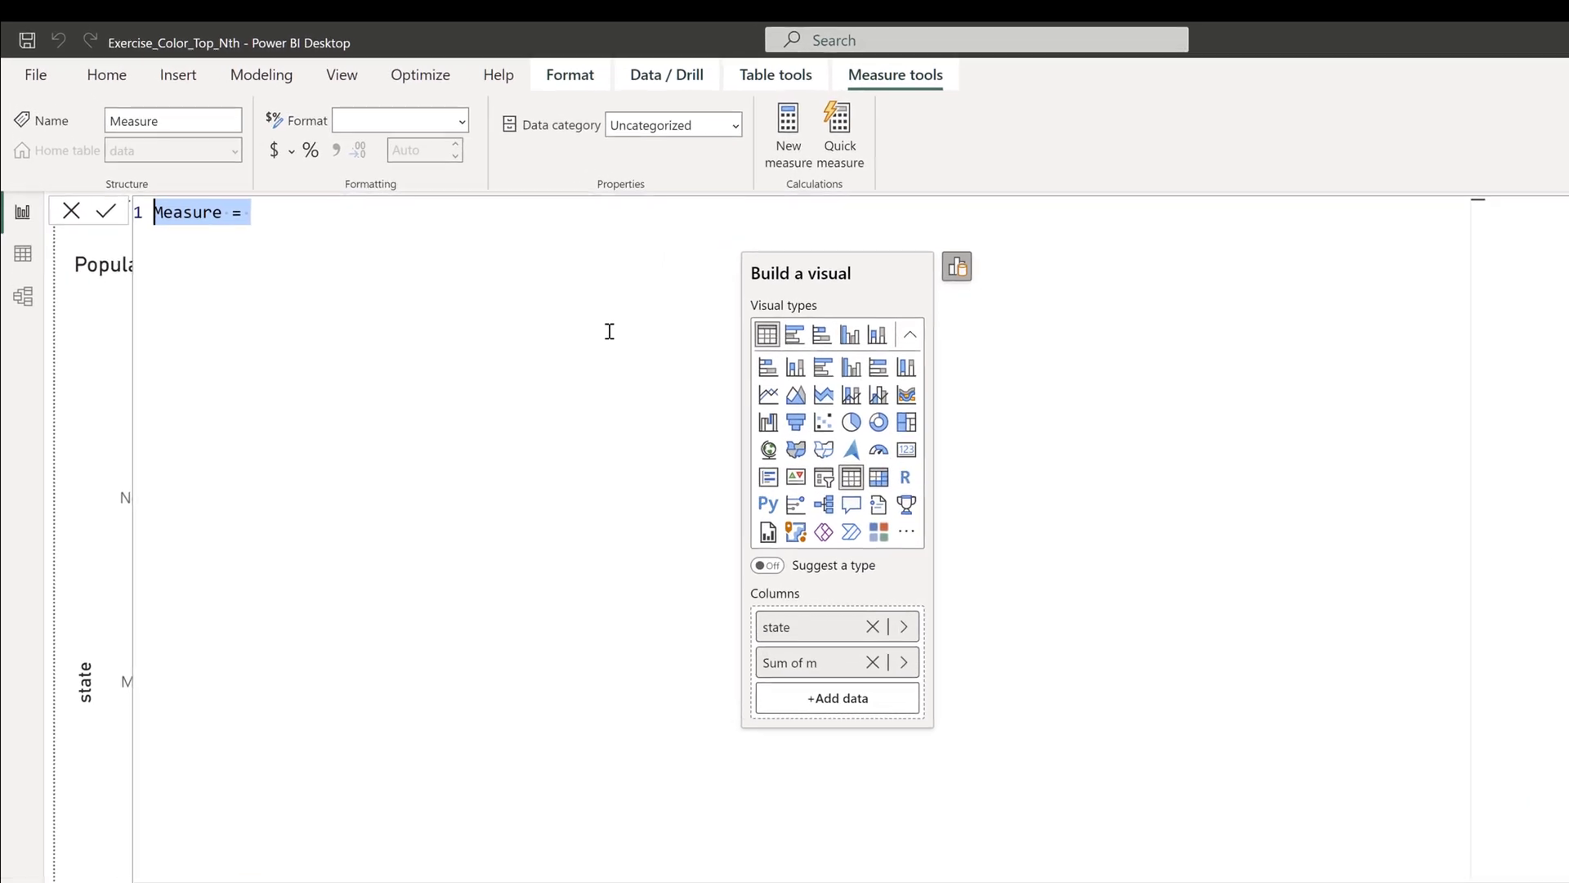
type("State Rankin")
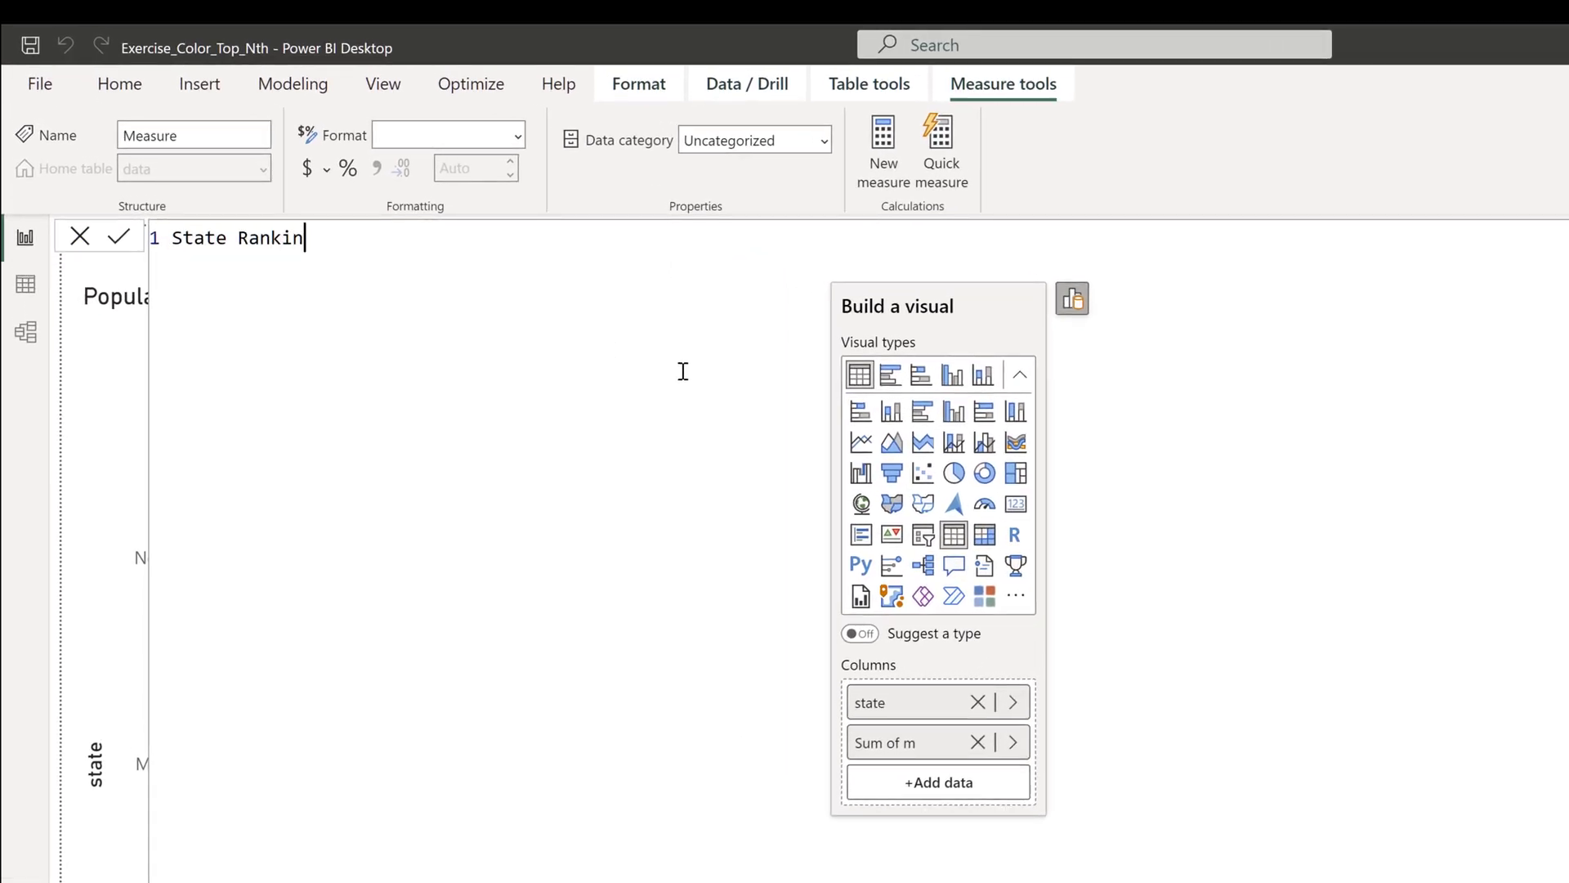
type("g v1 = RANXX")
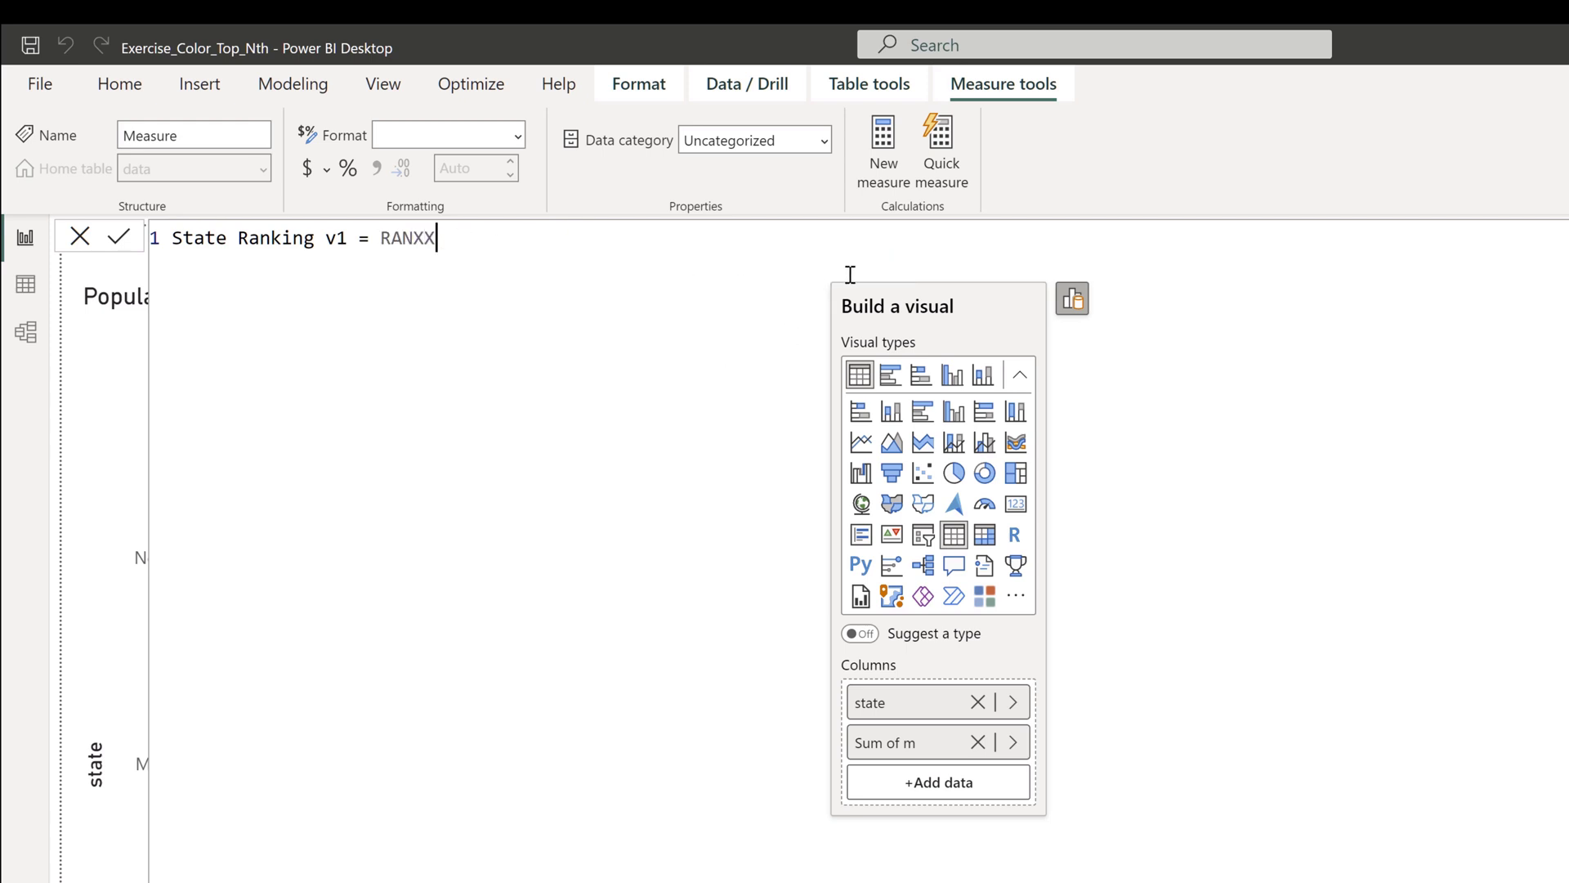
left_click(1070, 300)
left_click(862, 308)
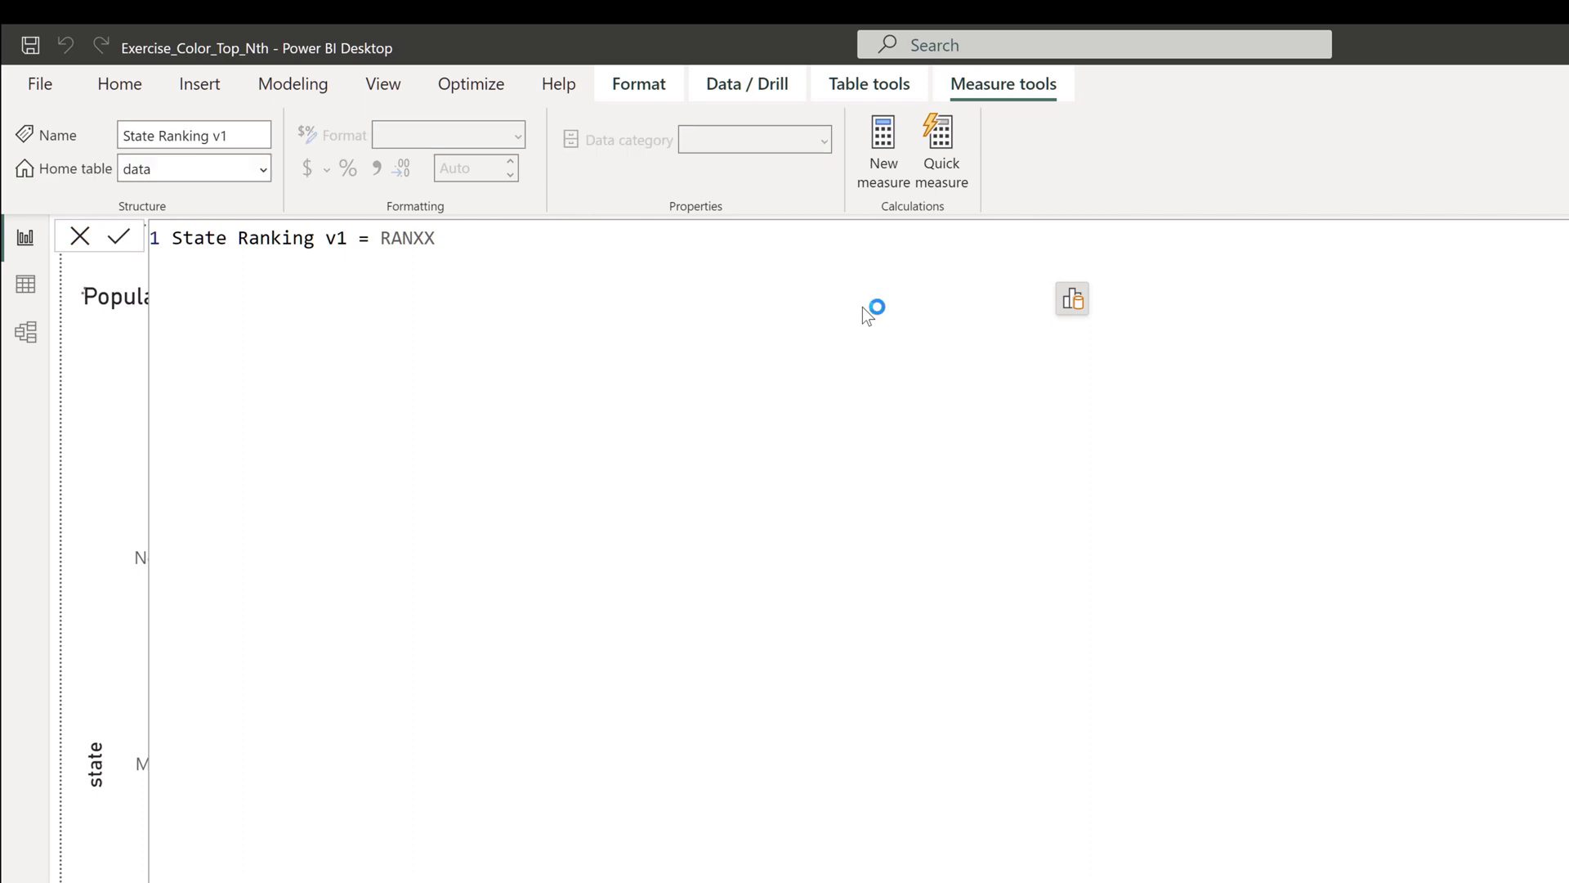
Correct the measure's function name to RANKX and start its arguments on a new line.
left_click(686, 242)
key("BackSpace")
key("BackSpace")
type("KX(")
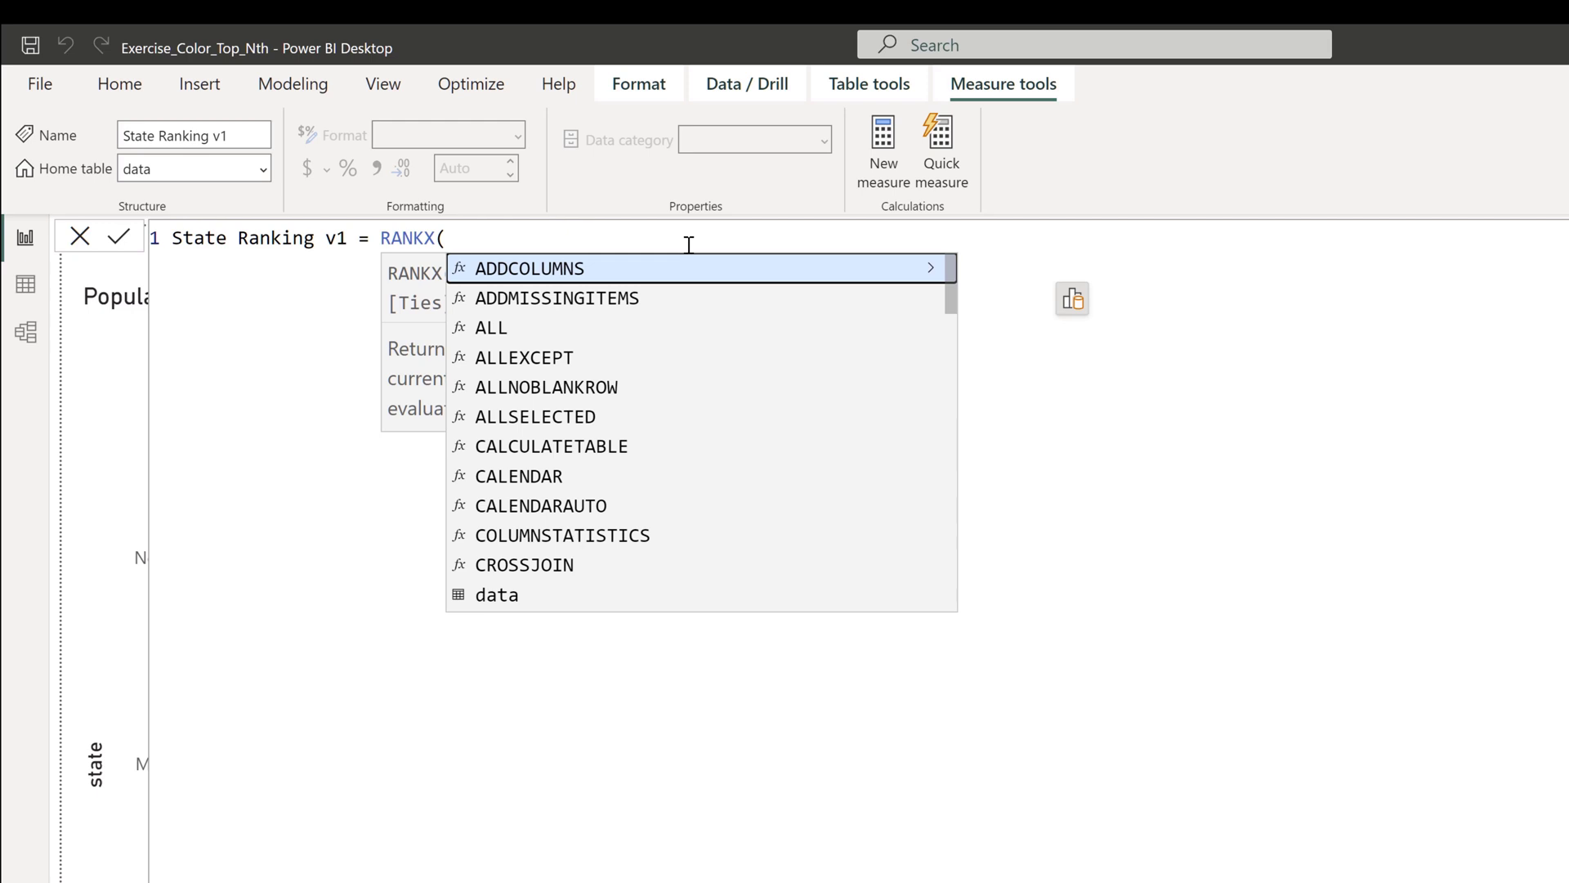
key("shift+Return")
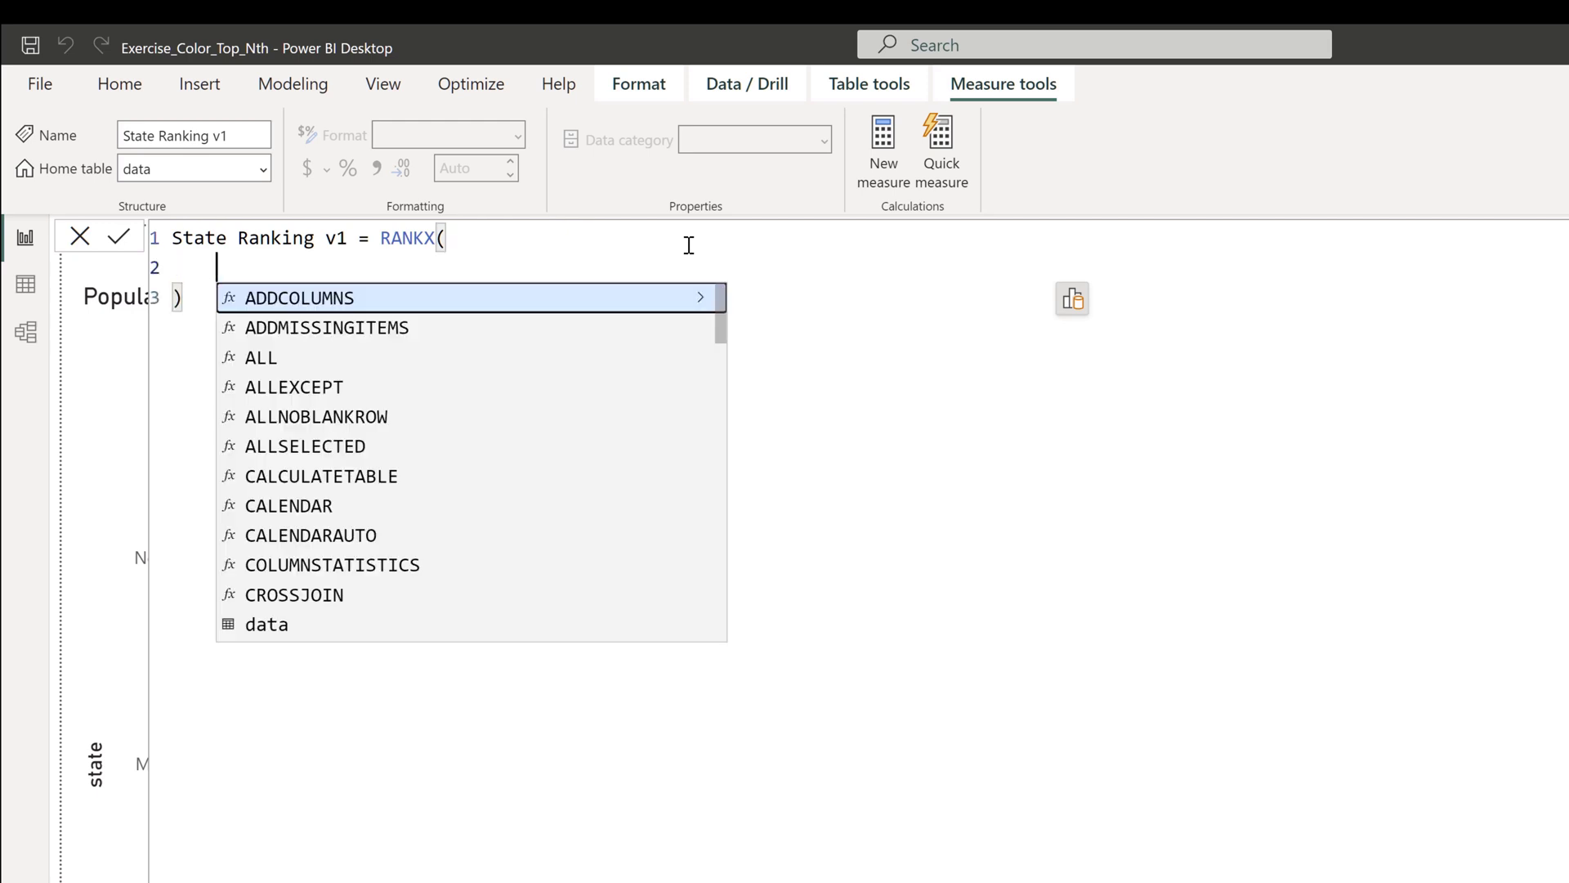
Enter ALL(data[m]) as the table argument of RANKX.
key("Escape")
type("ALL")
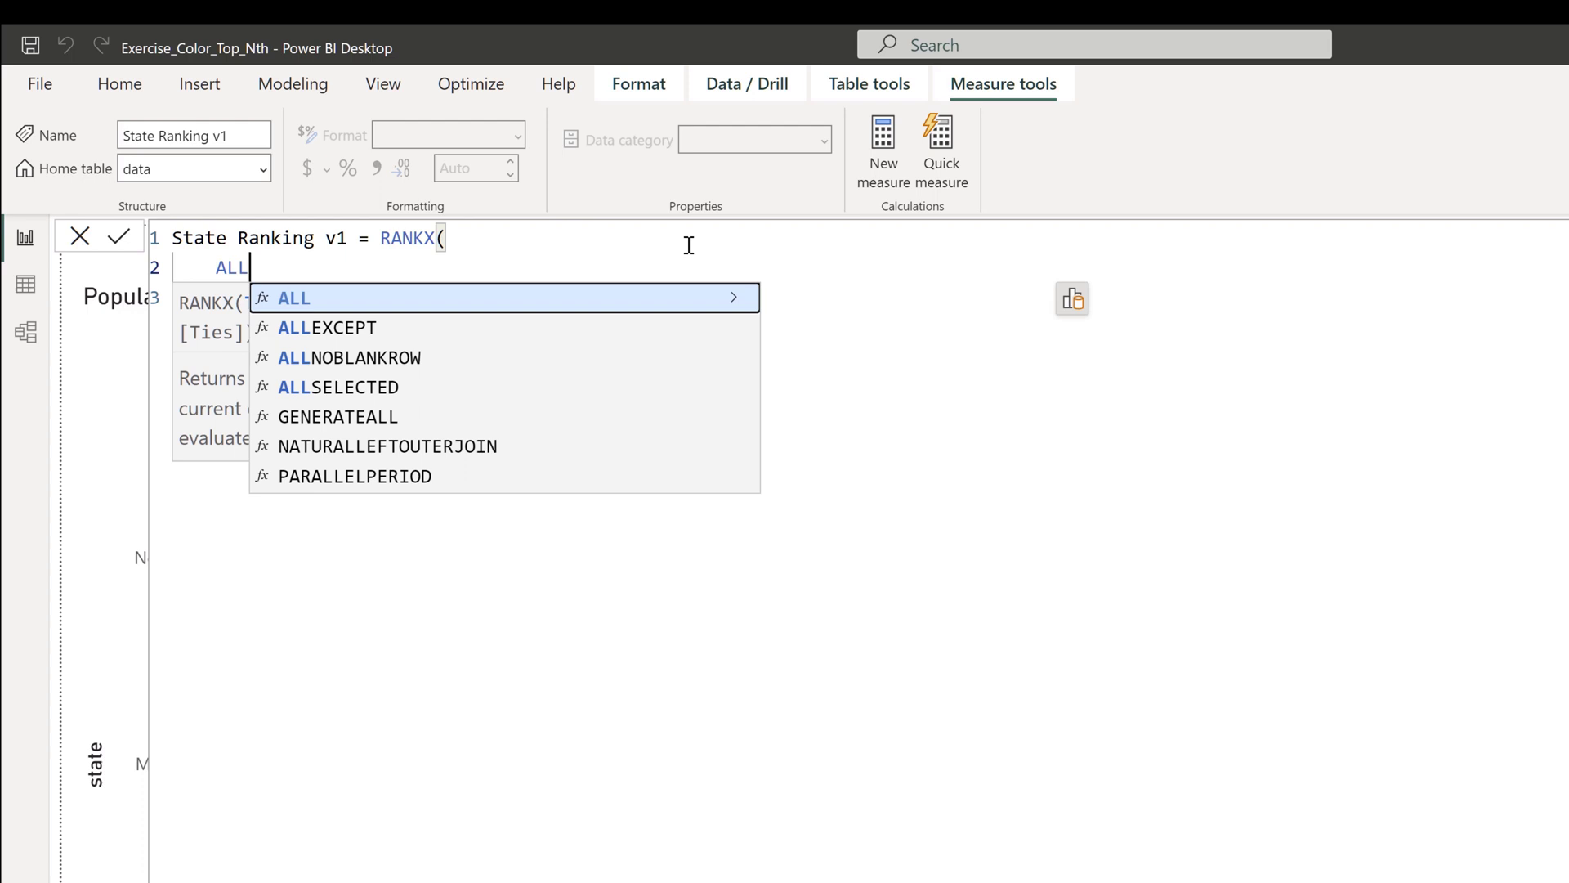
type("'")
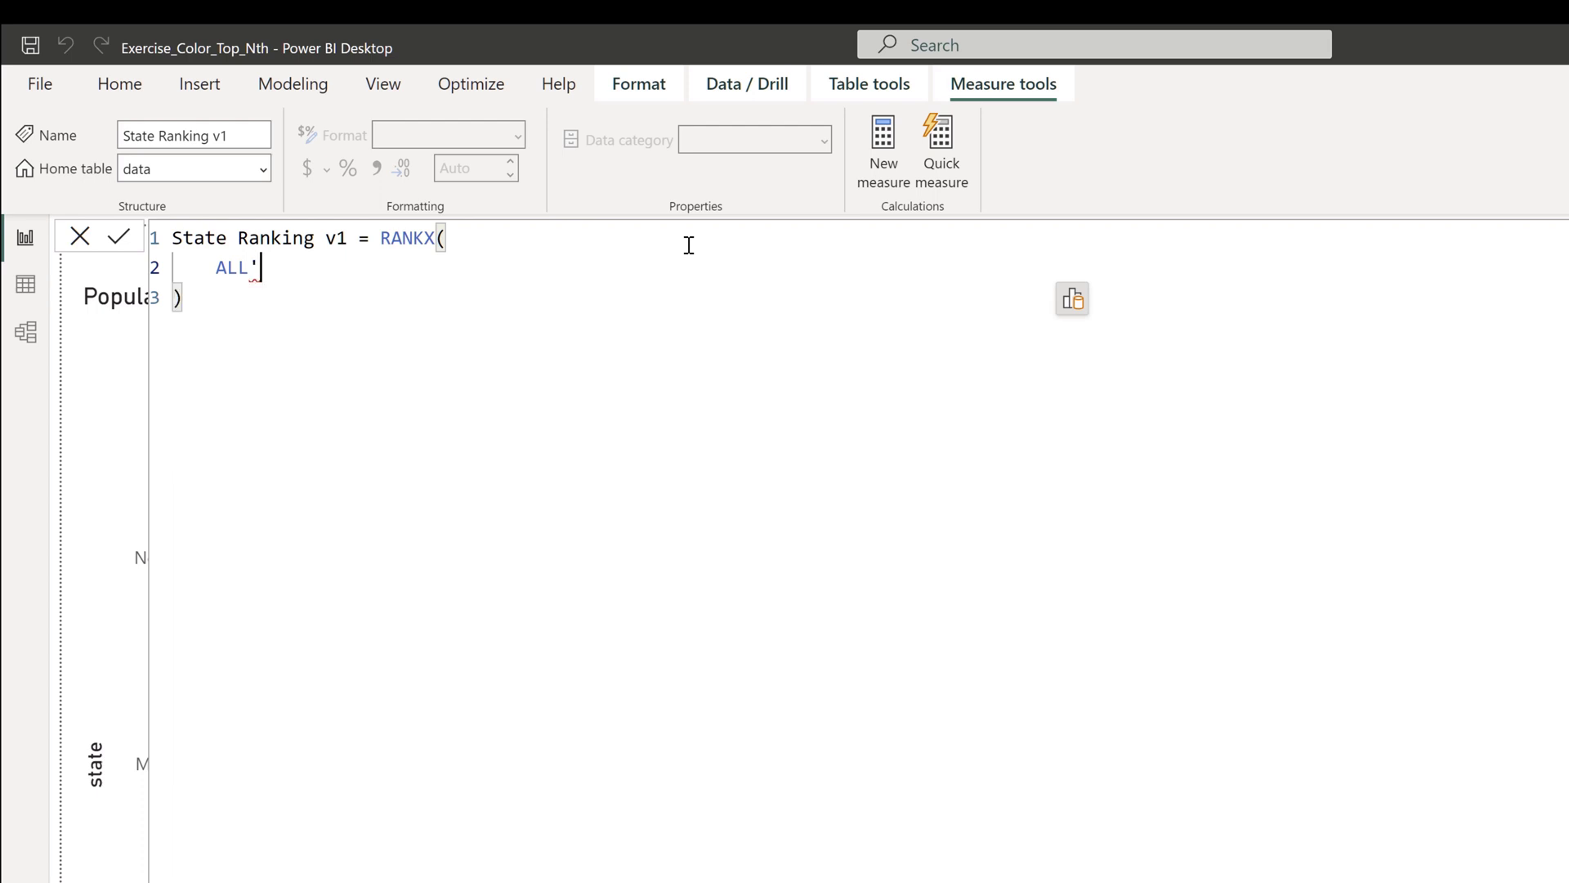
key("BackSpace")
type("(")
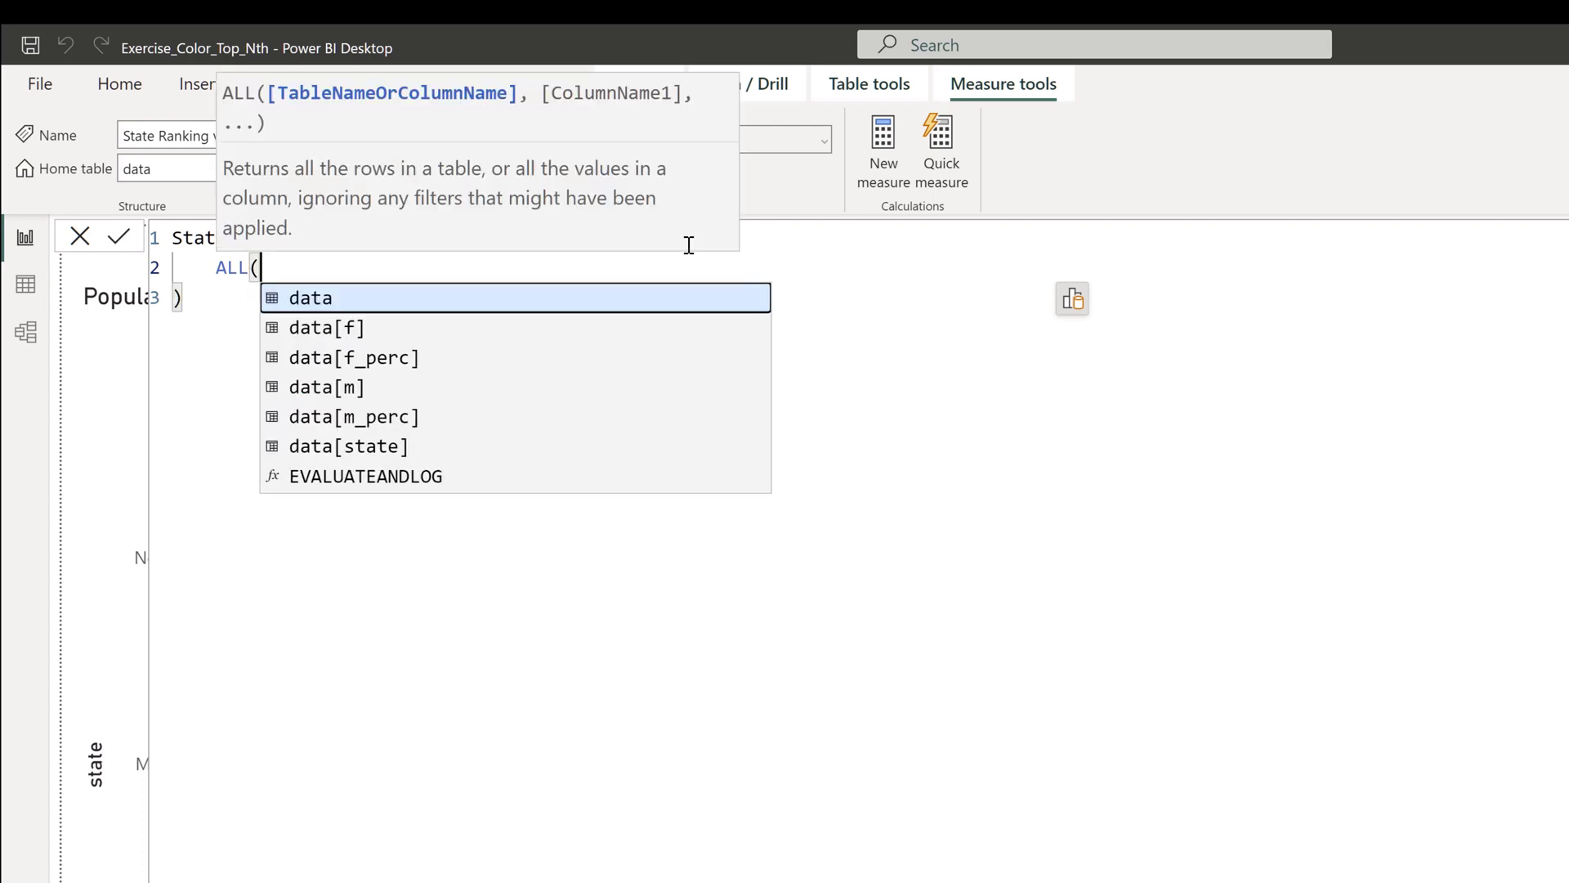
key("Down")
key("Down")
key("Down")
key("Tab")
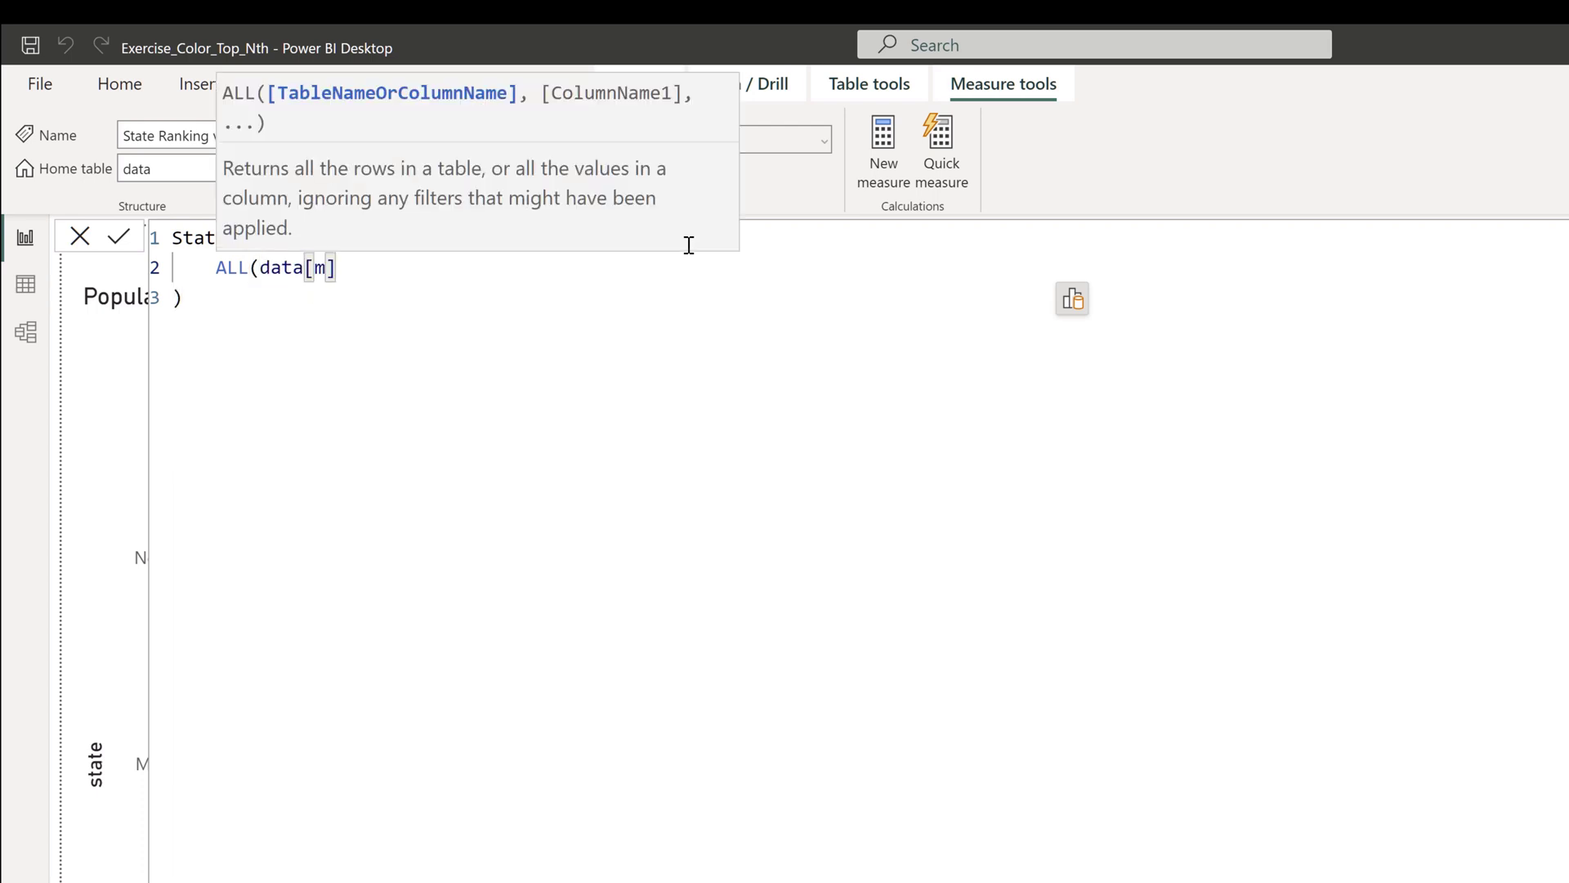
type("),")
key("Return")
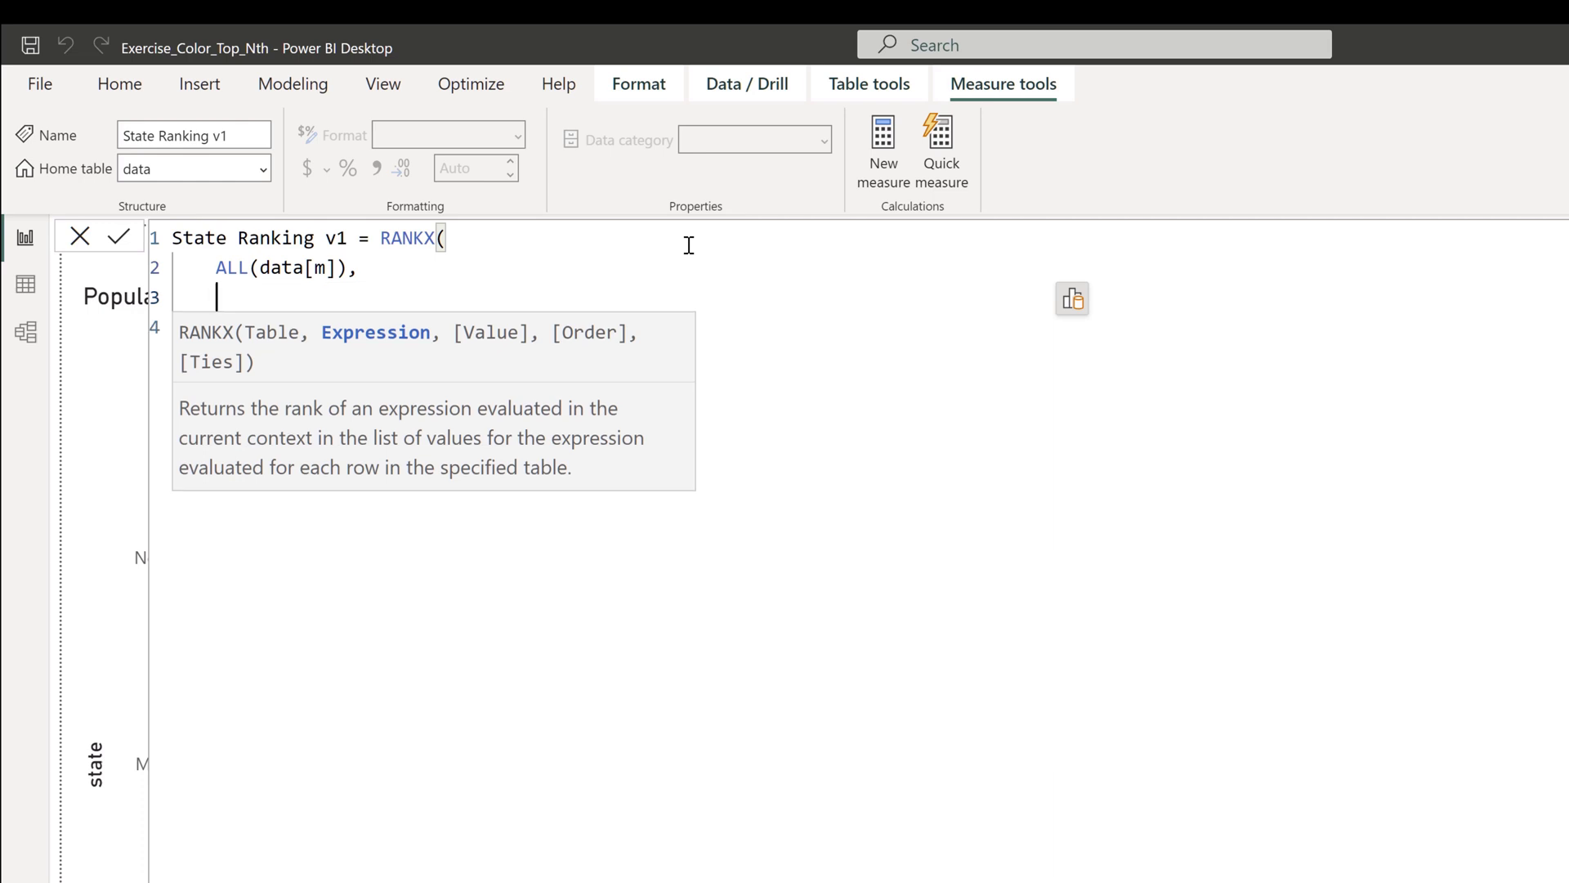
Enter CALCULATE(SUM(data[m])) as the expression argument of RANKX.
type("CALCULATE(")
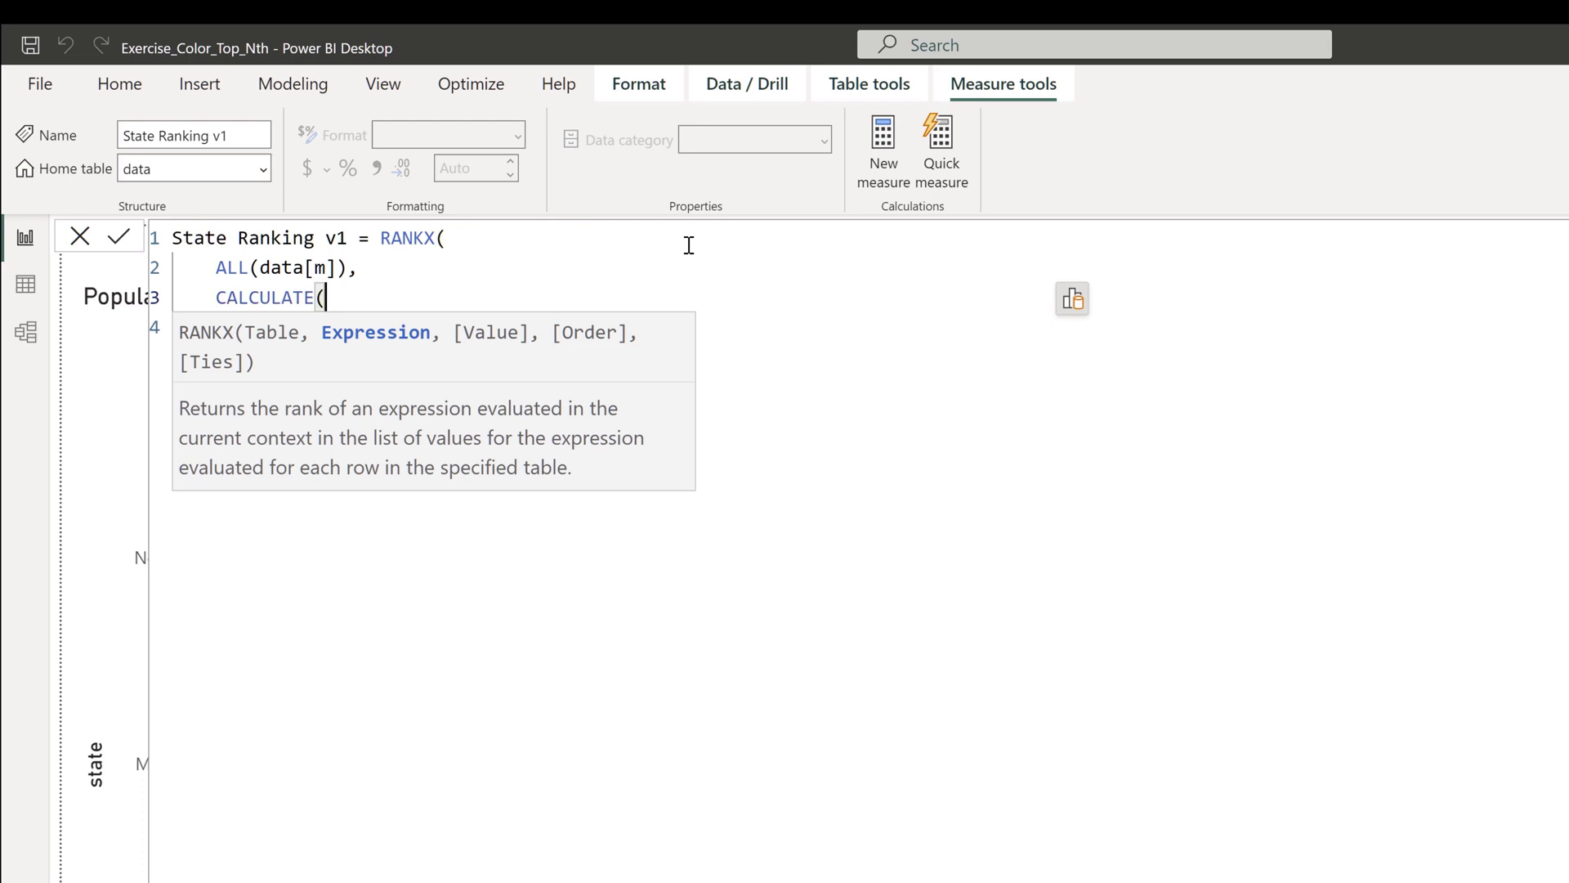
type("SUM(")
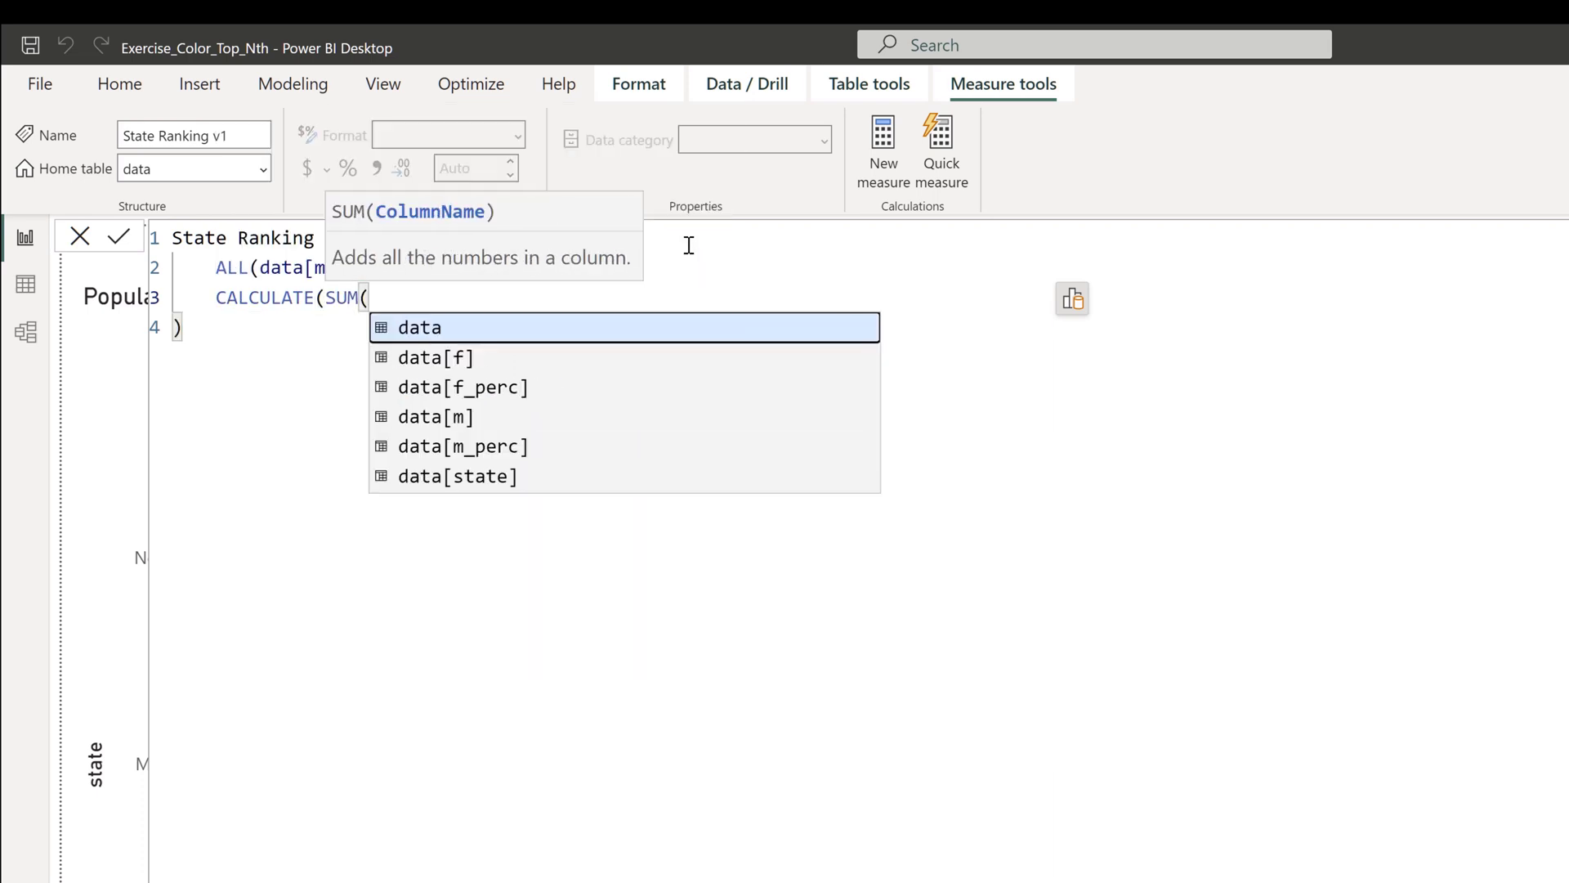
key("Down")
key("Down")
key("Down")
key("Tab")
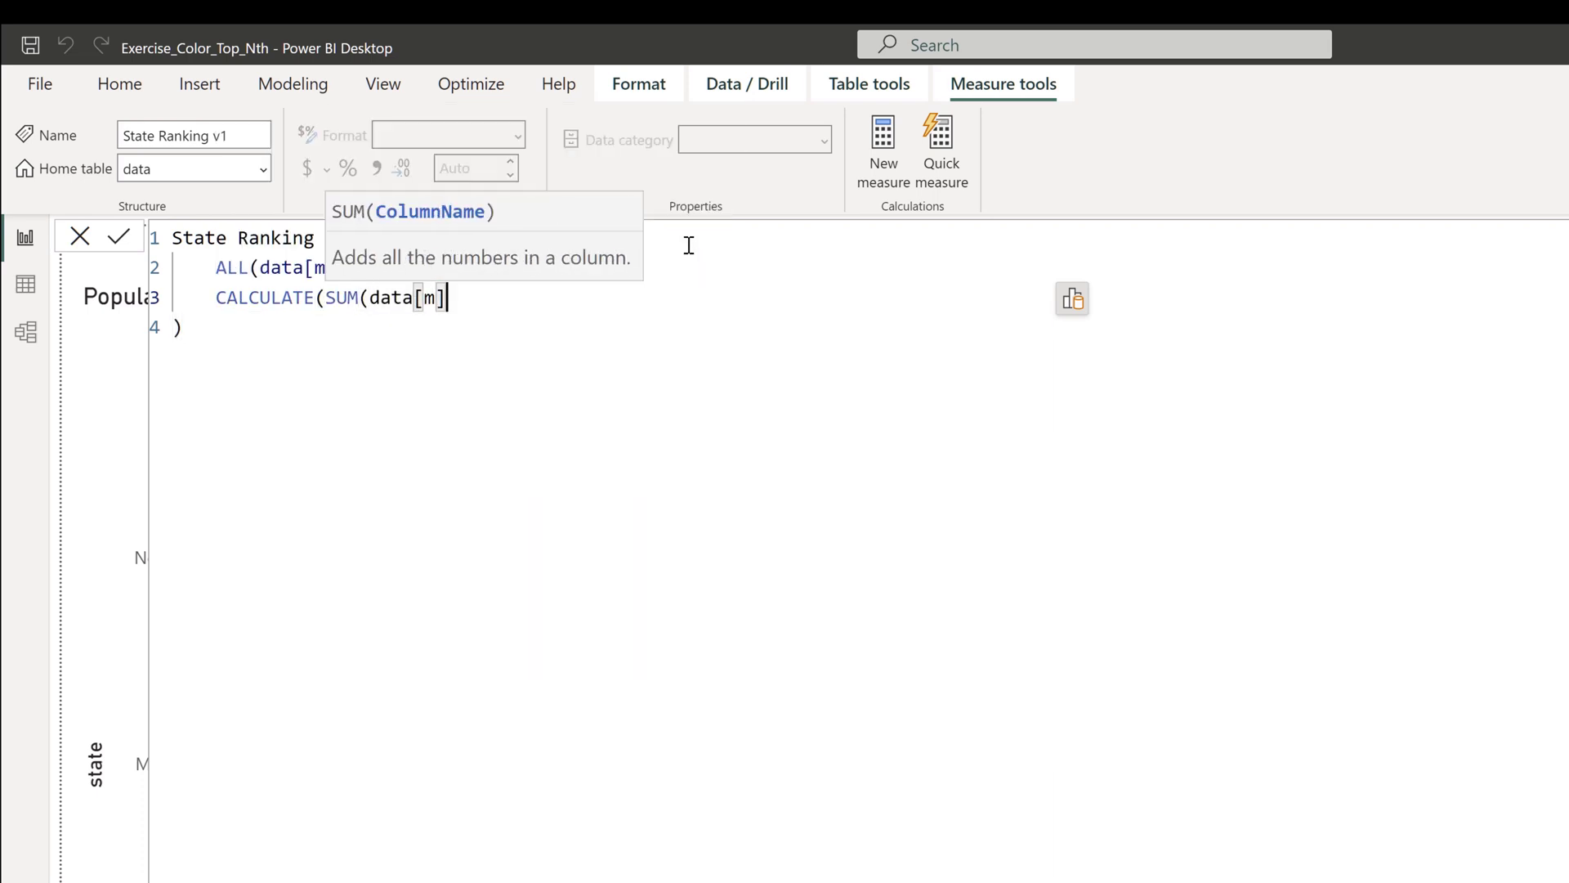
type("),")
key("Escape")
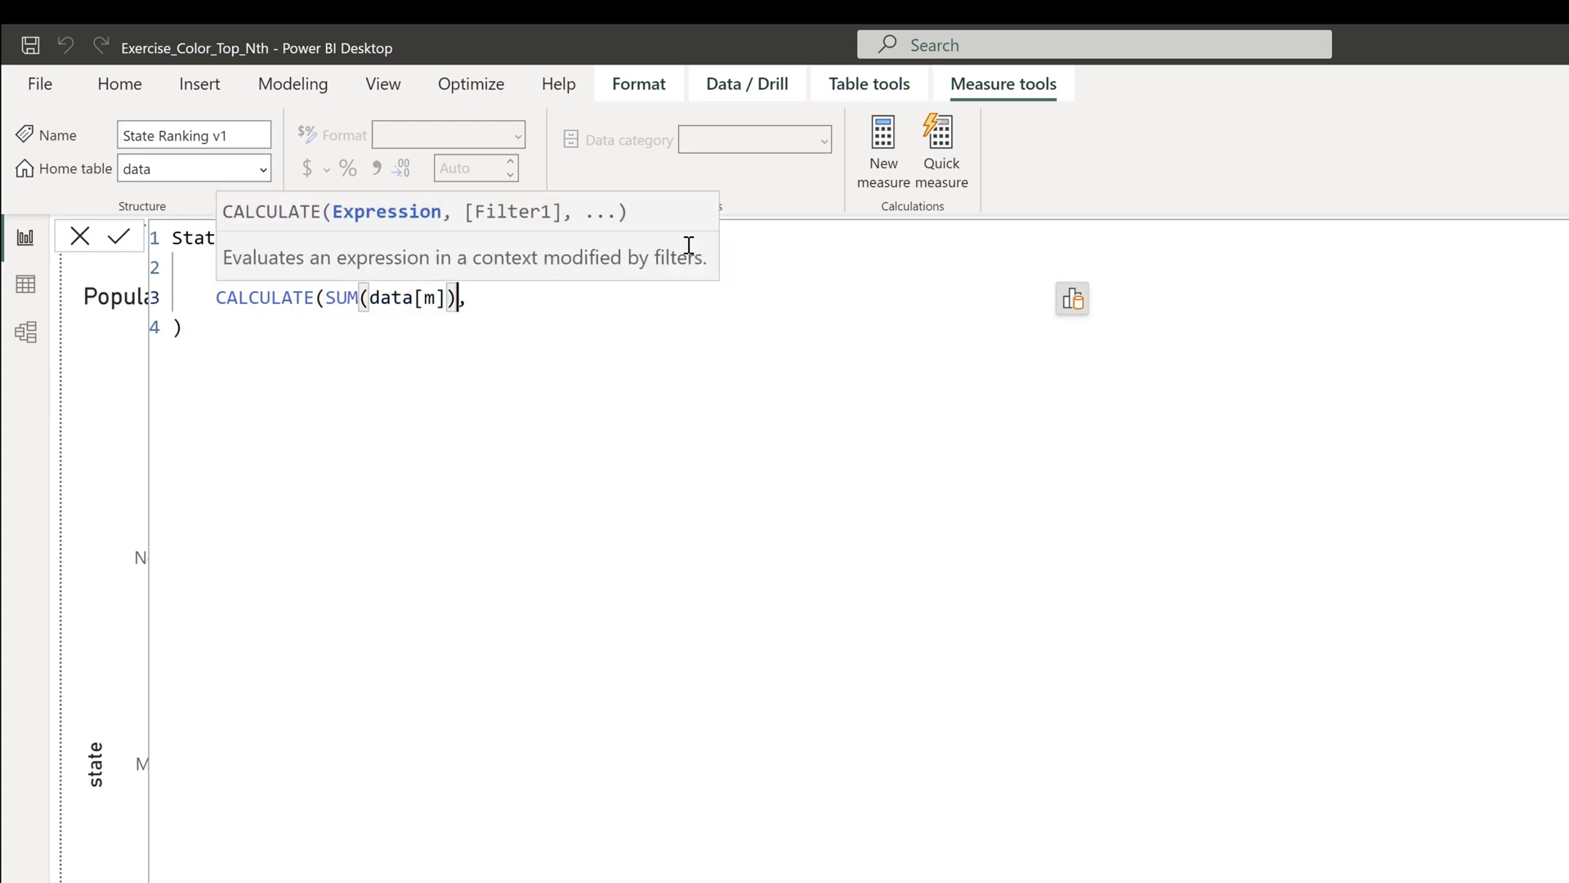
type(")")
key("Right")
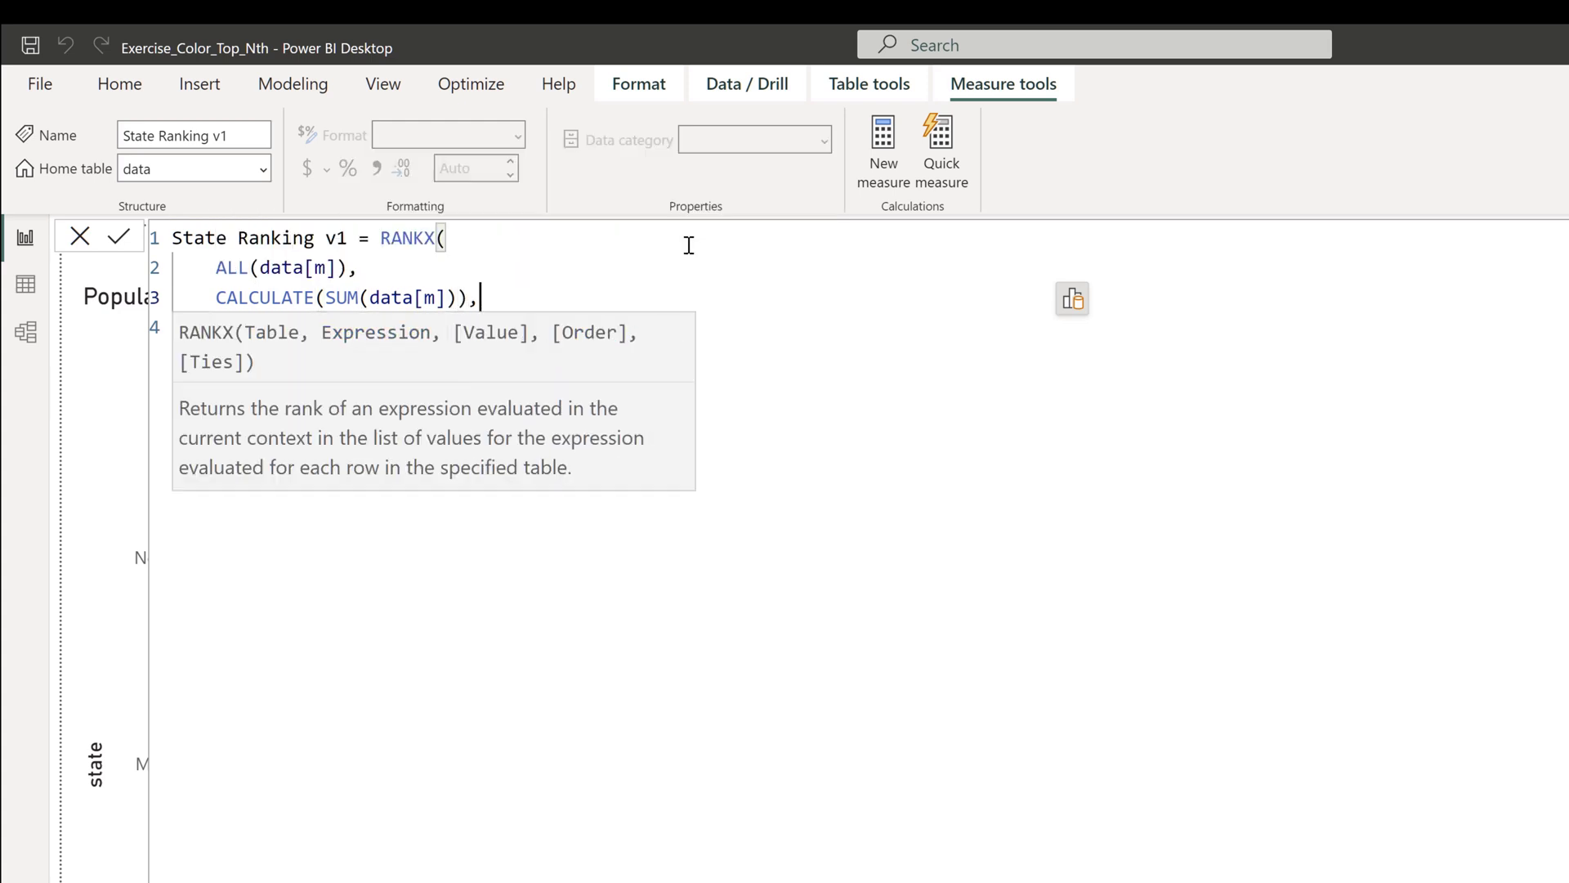
key("Return")
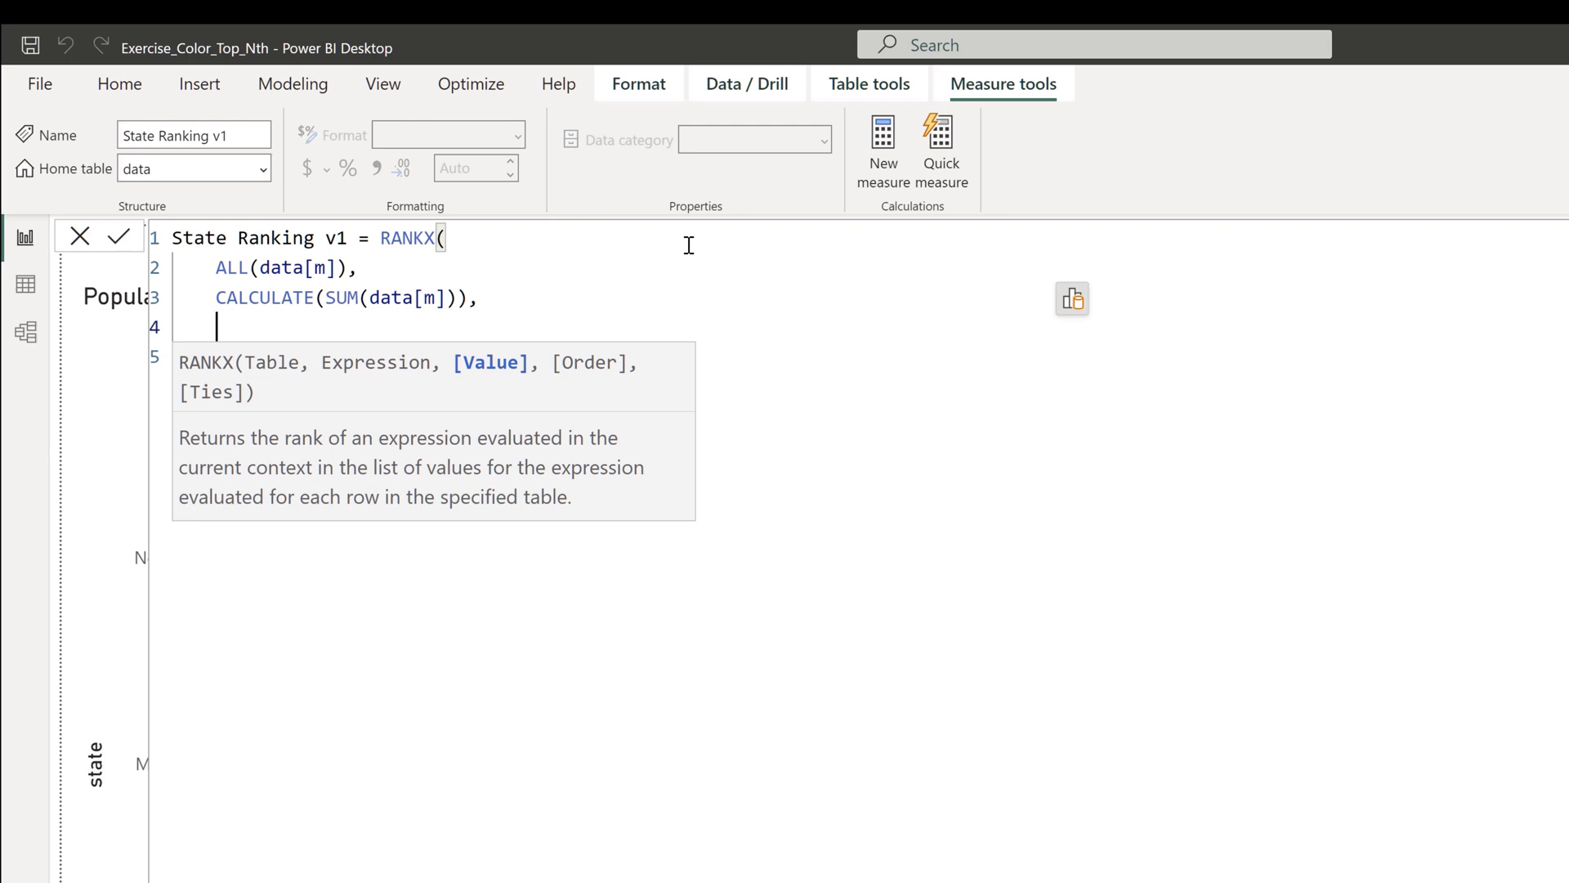
Leave the RANKX value argument empty, set the order to DESC, commit the measure and collapse the formula editor.
type(",")
key("shift+Return")
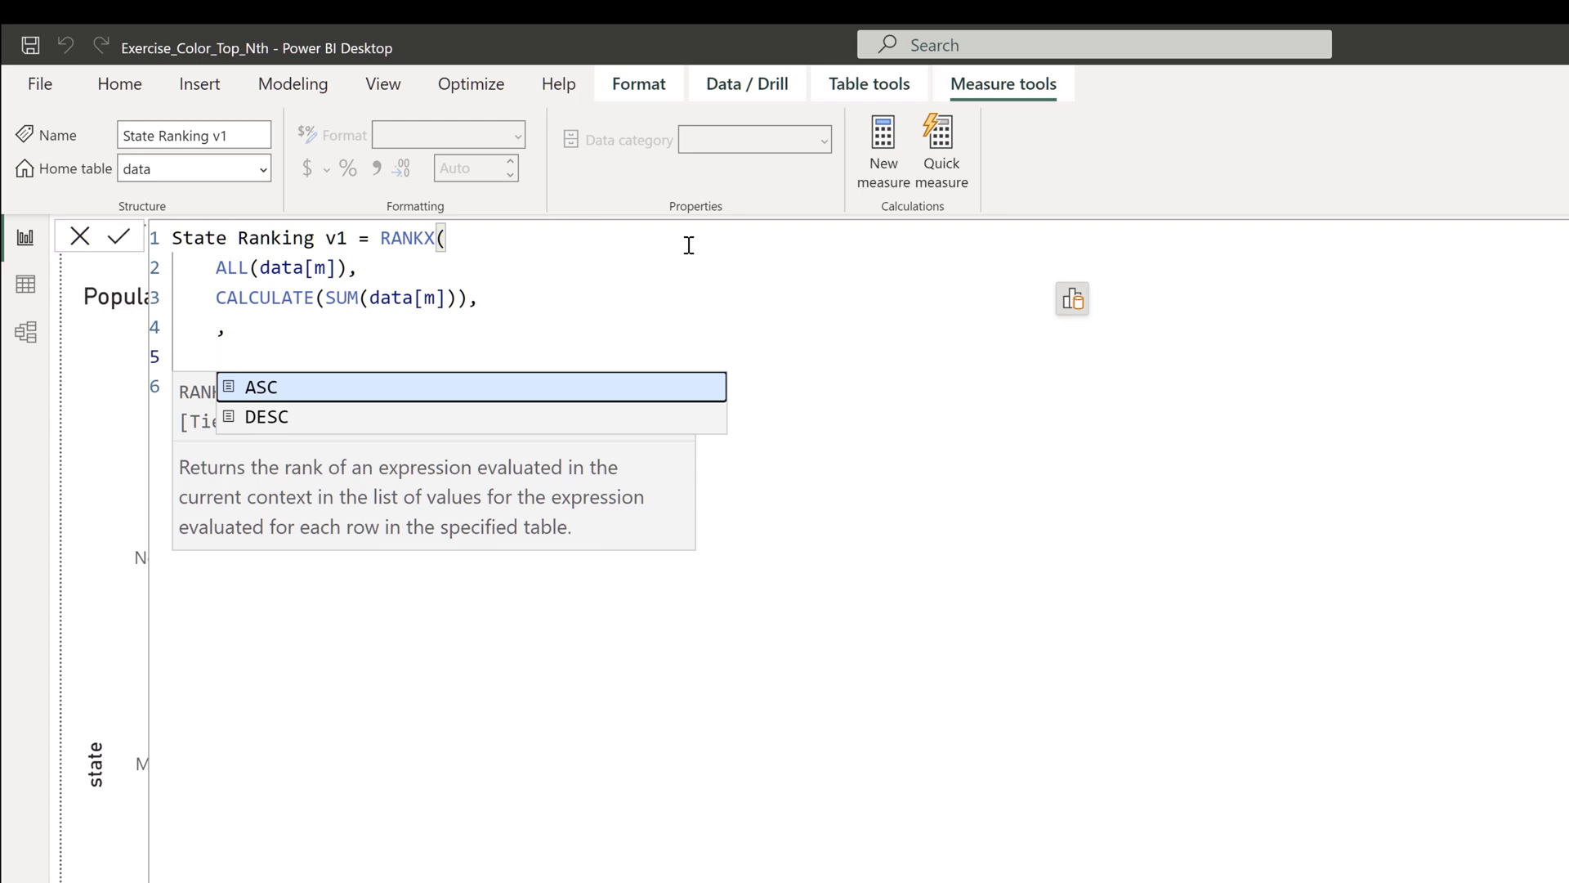
key("Down")
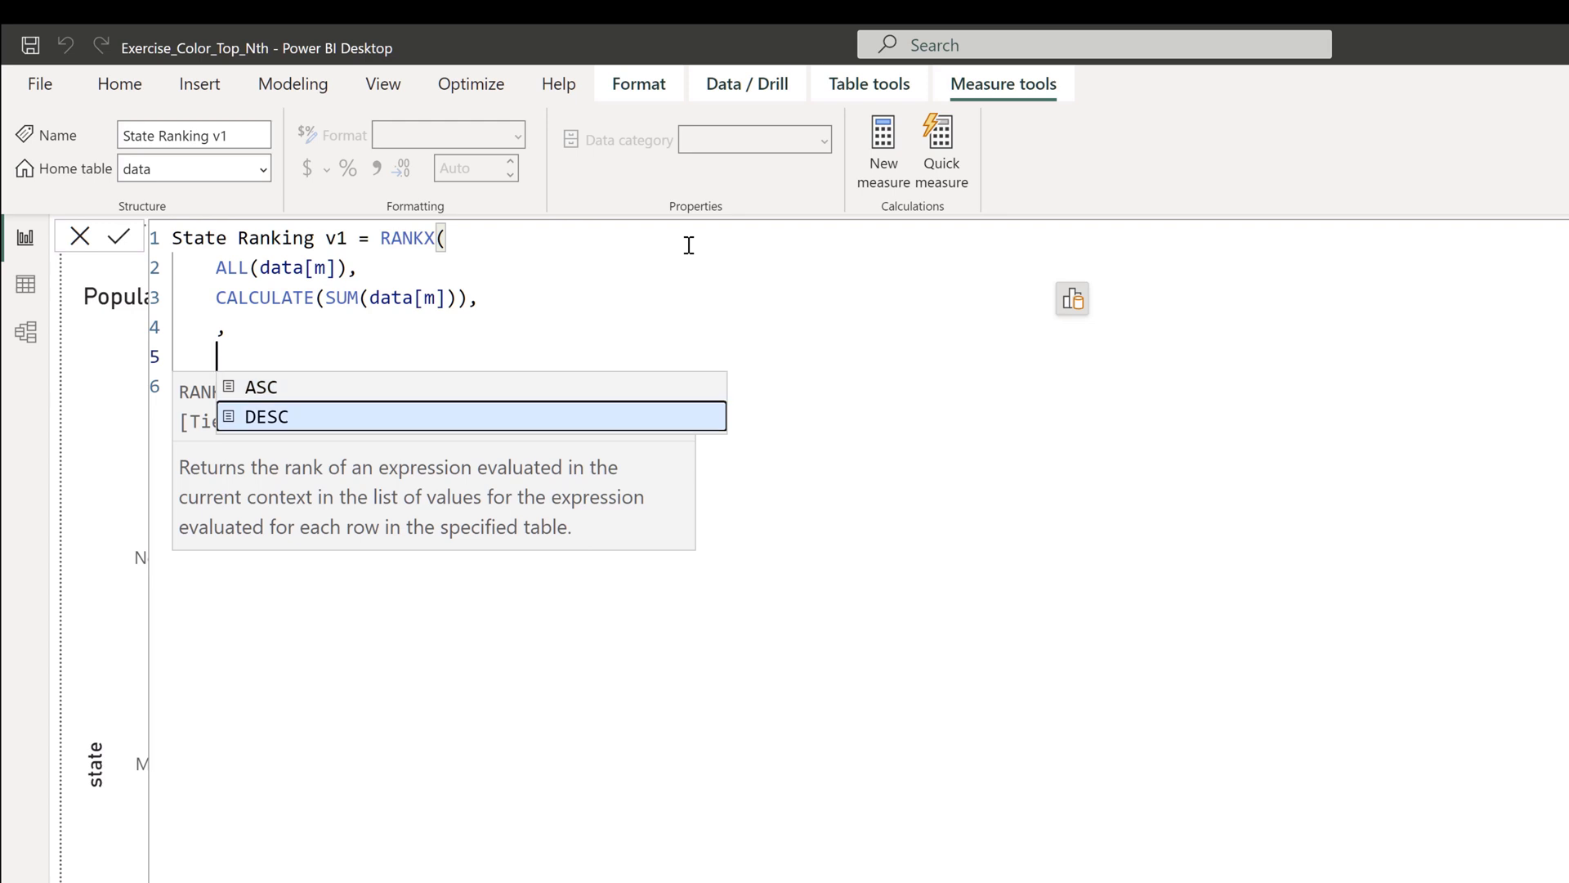
key("Tab")
key("Return")
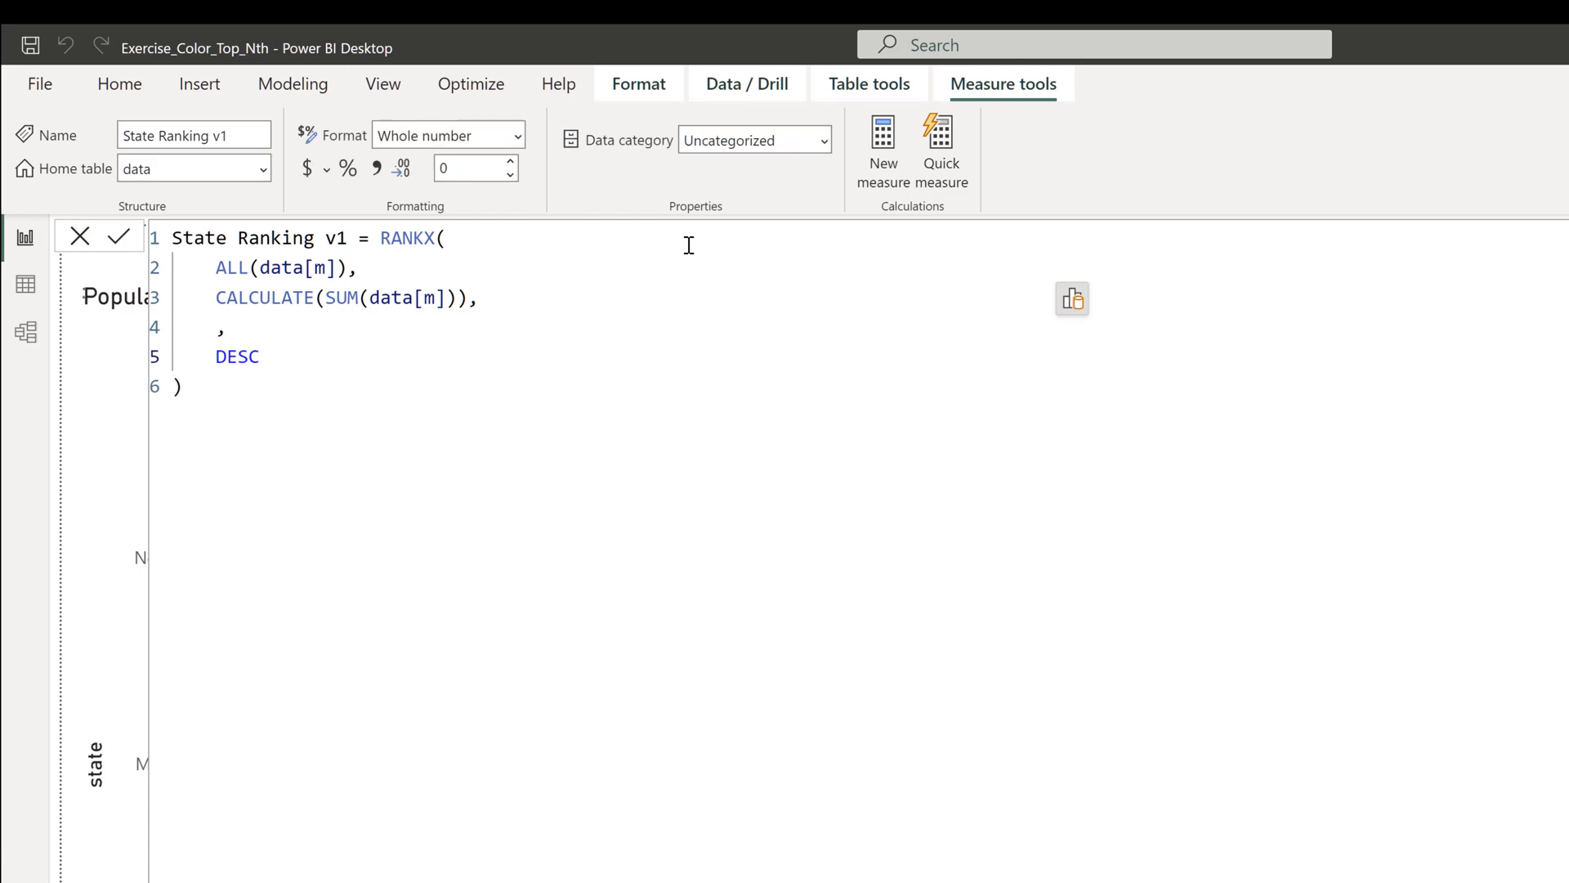
left_click(1568, 242)
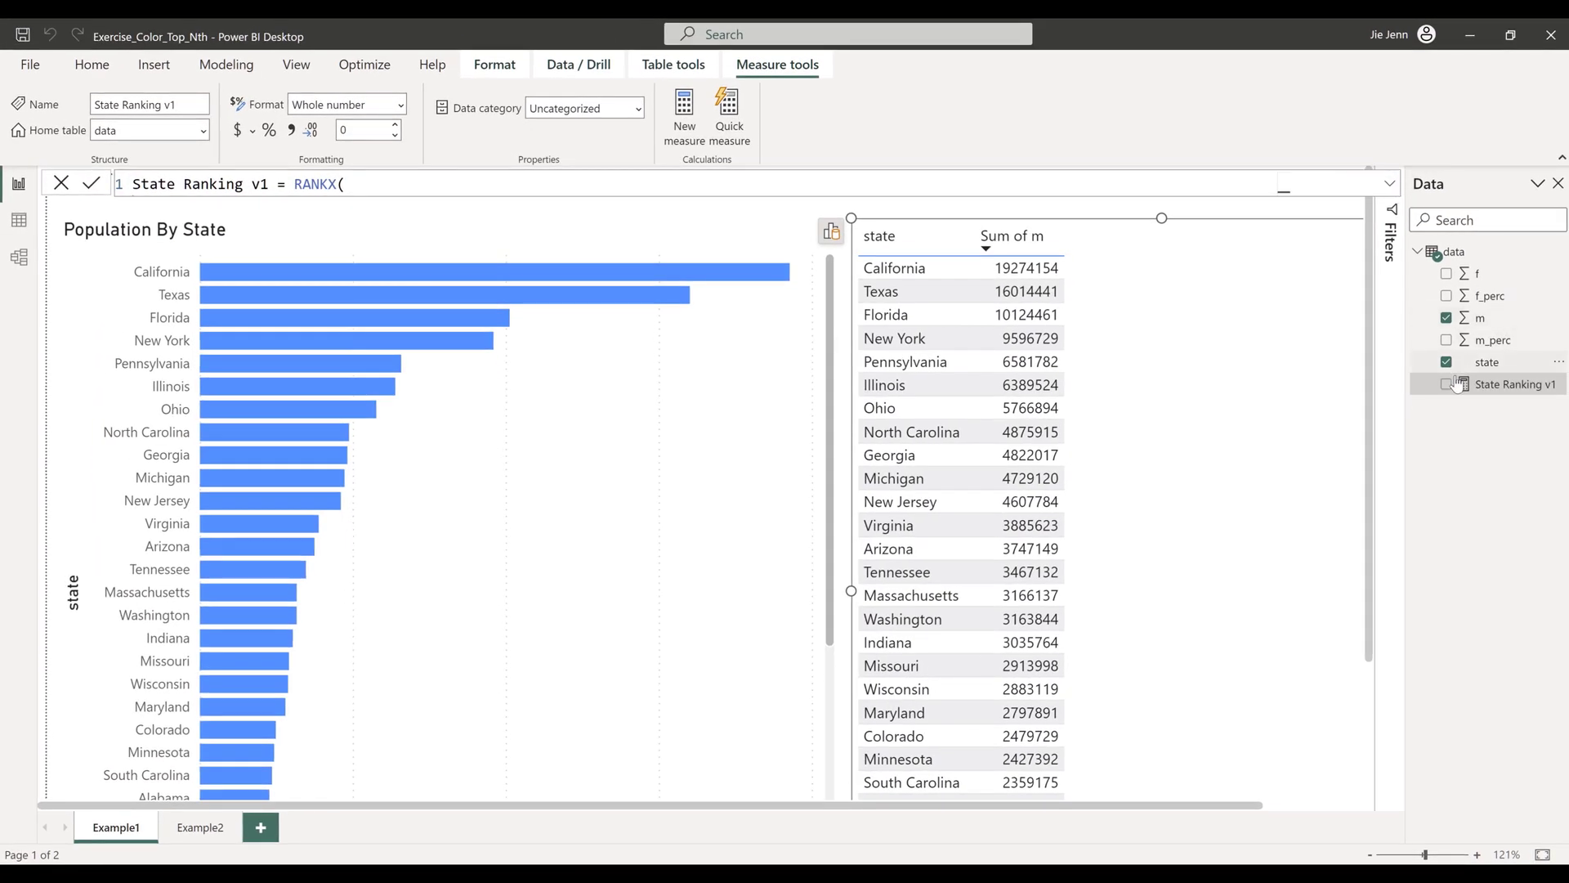
Add the State Ranking v1 measure to the state table visual and change its RANKX table argument to ALL(data[state]).
left_click_drag(1463, 385, 1166, 320)
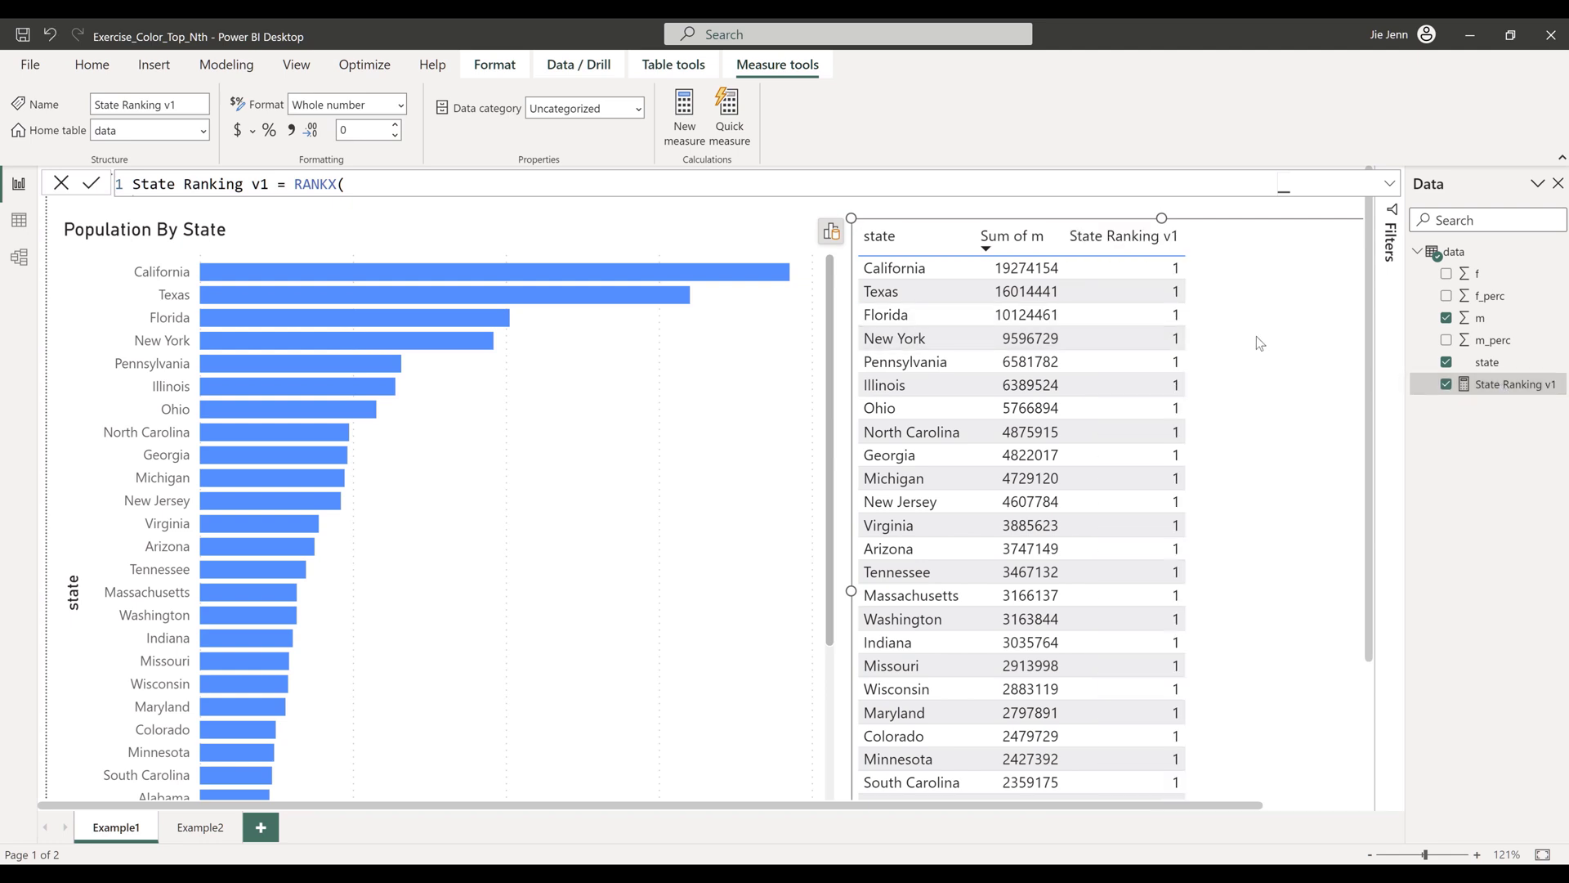
left_click(1390, 184)
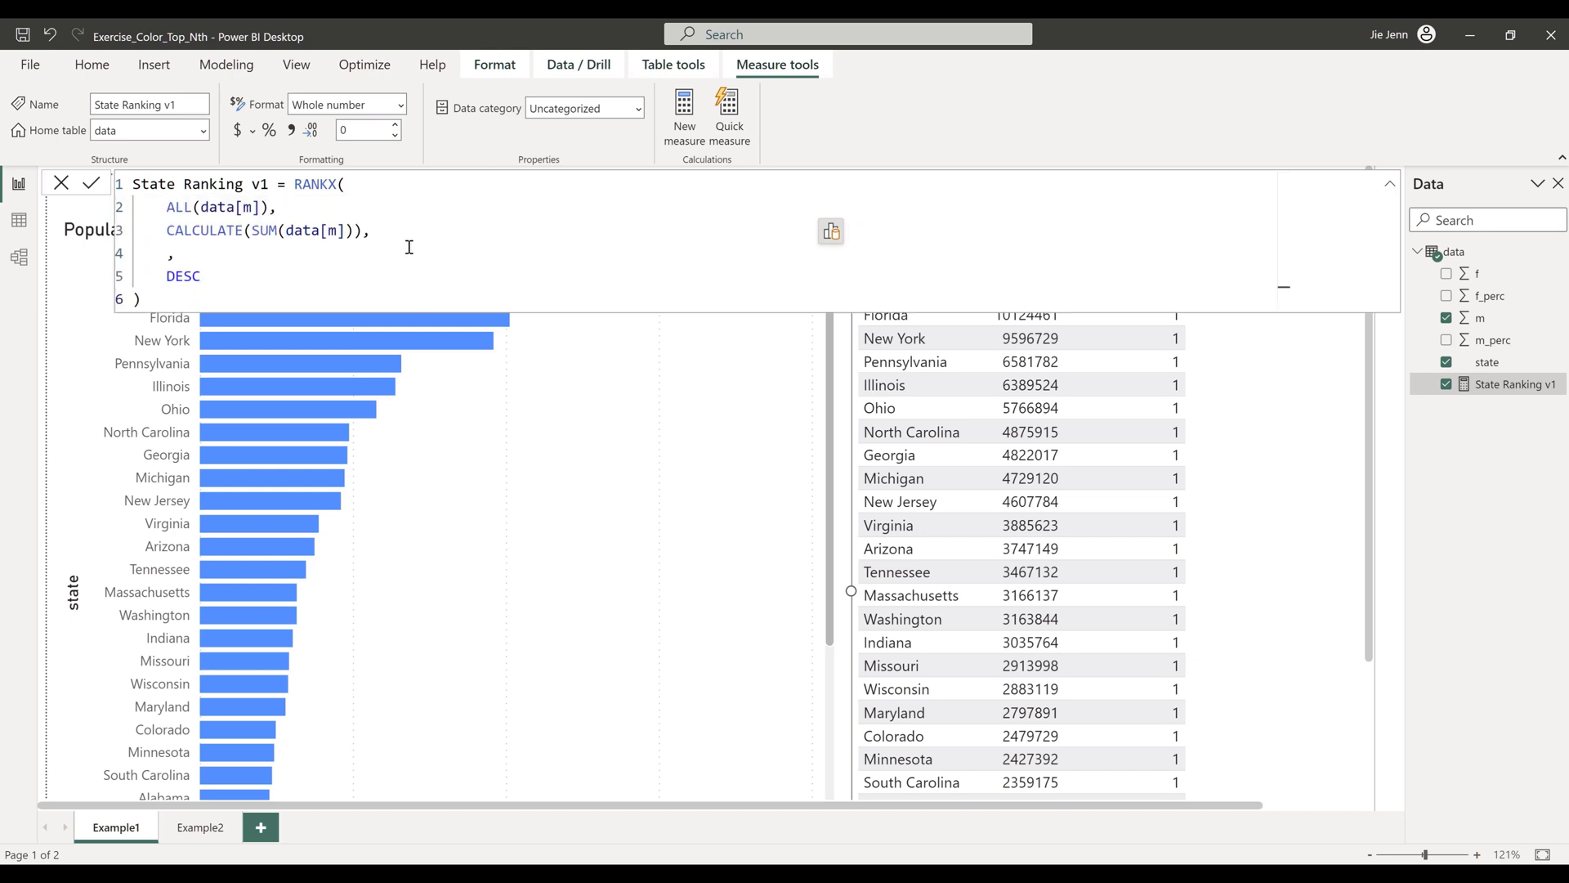
left_click(316, 209)
key("Left")
key("Left")
key("BackSpace")
key("BackSpace")
key("BackSpace")
key("Escape")
type("[state]")
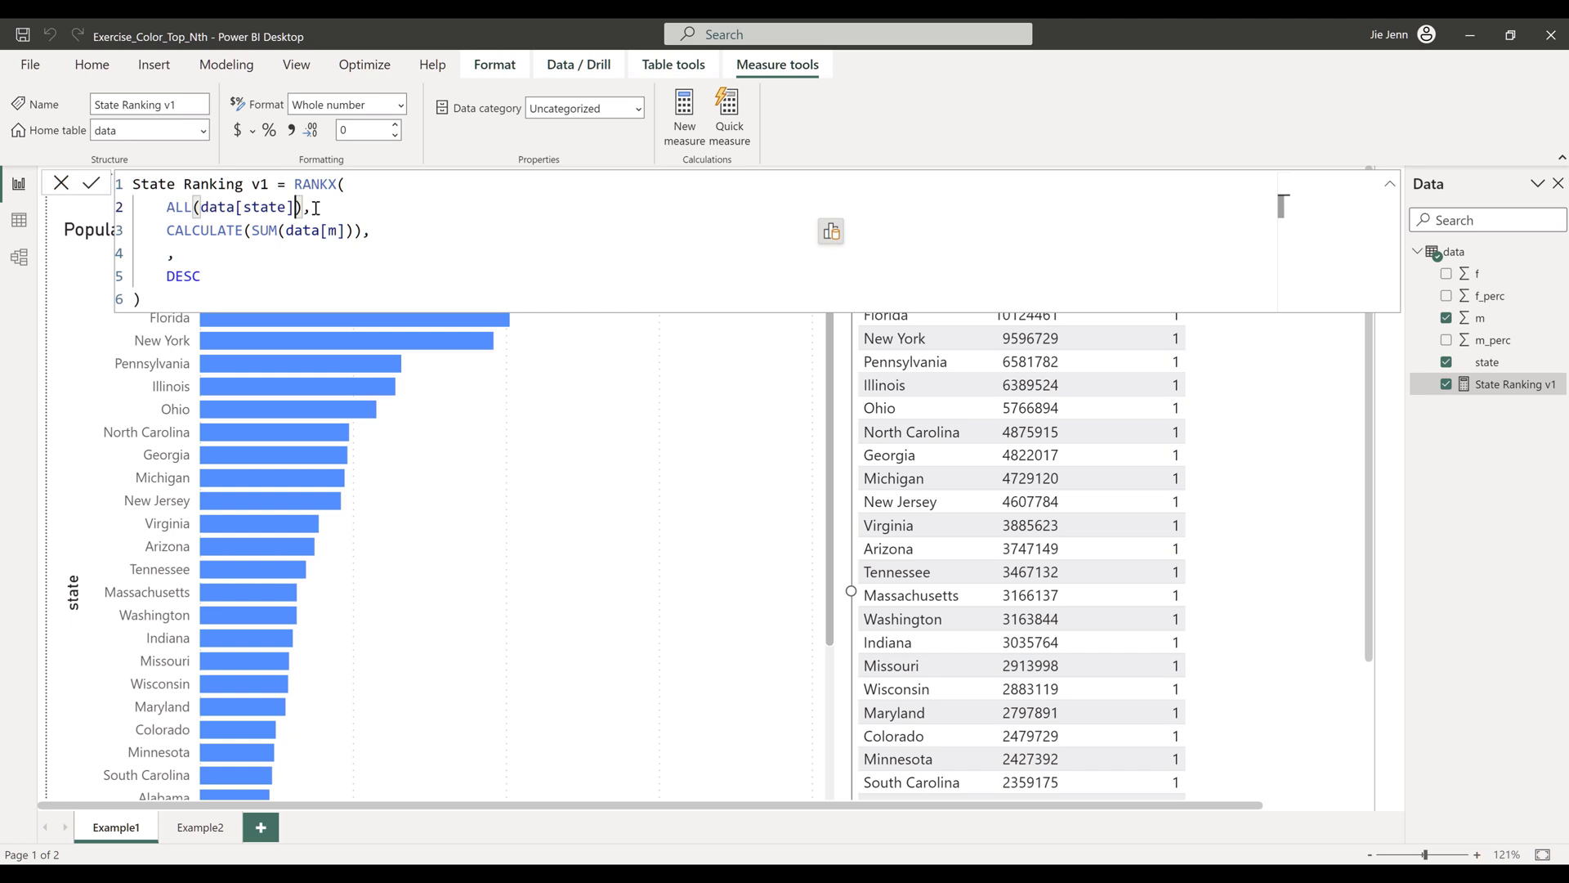
key("End")
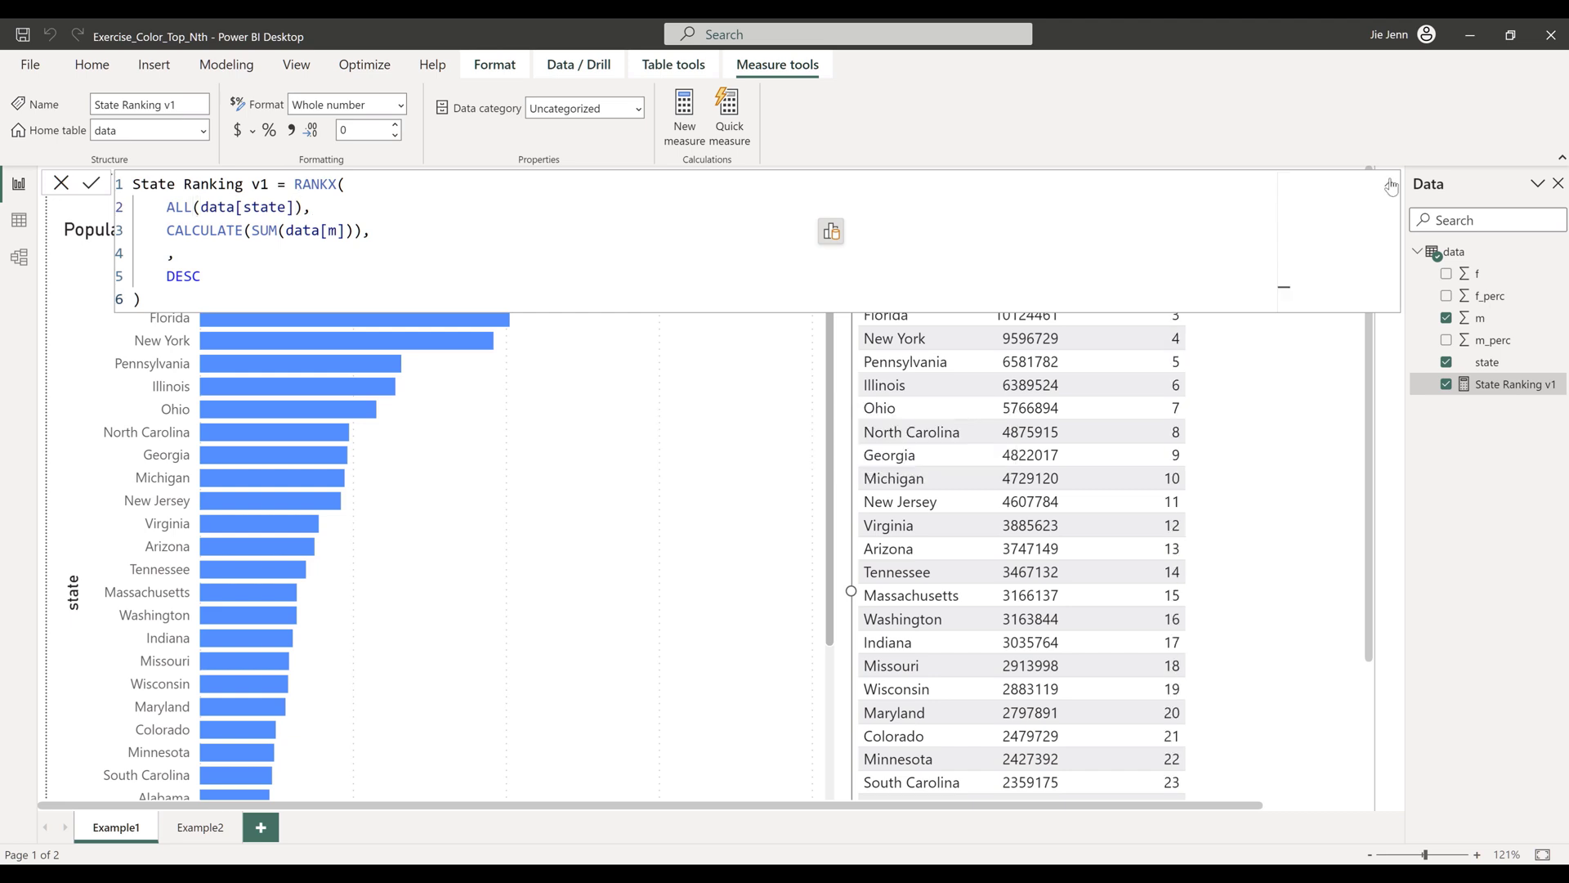
left_click(1389, 183)
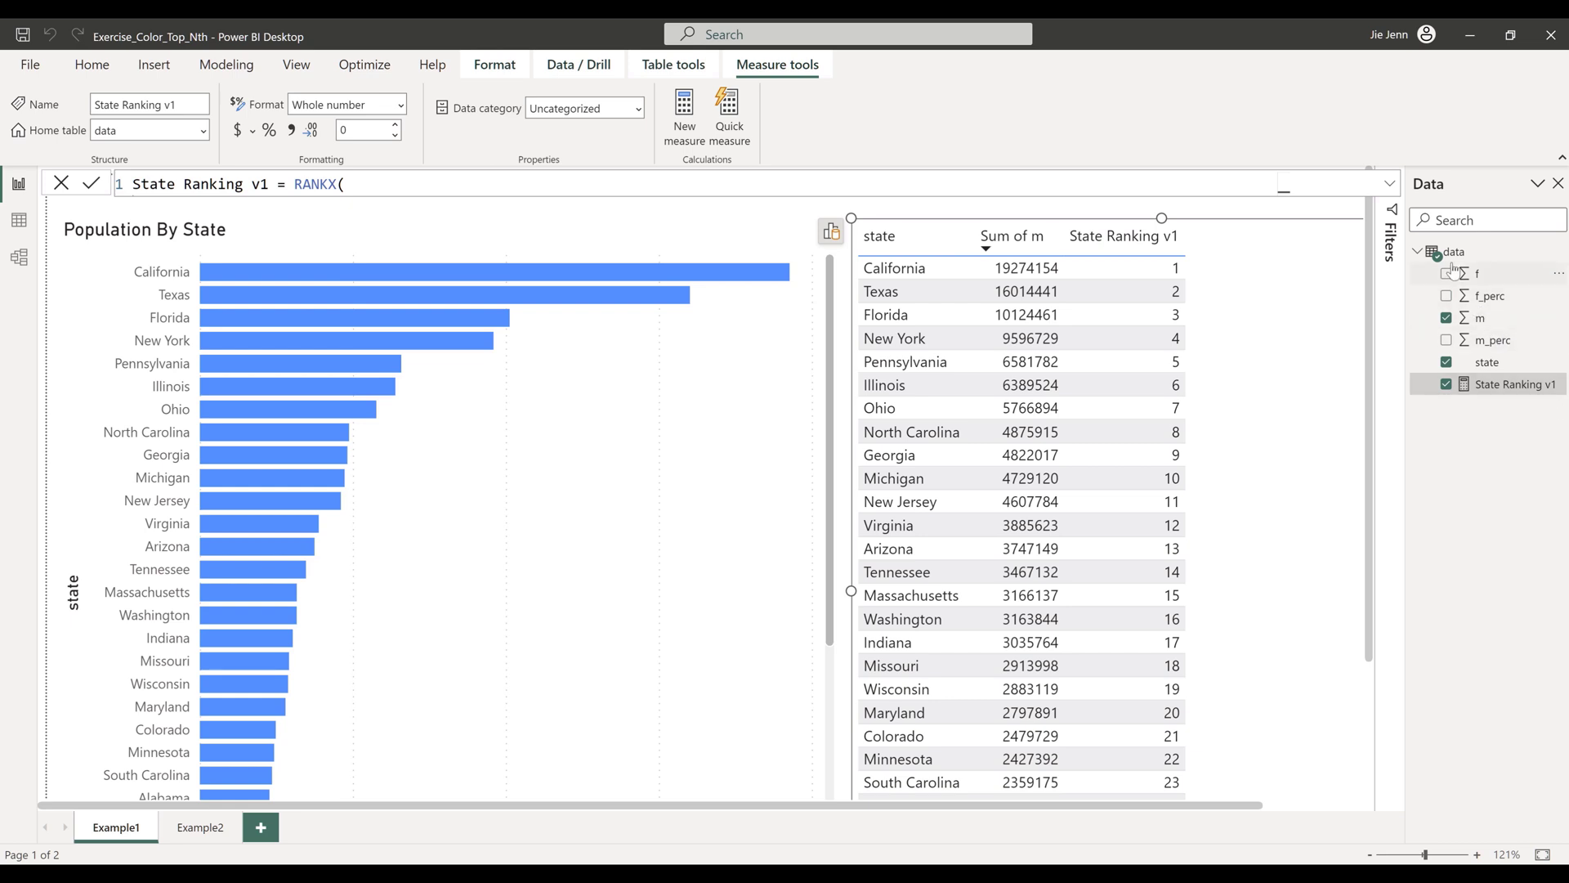
right_click(1448, 255)
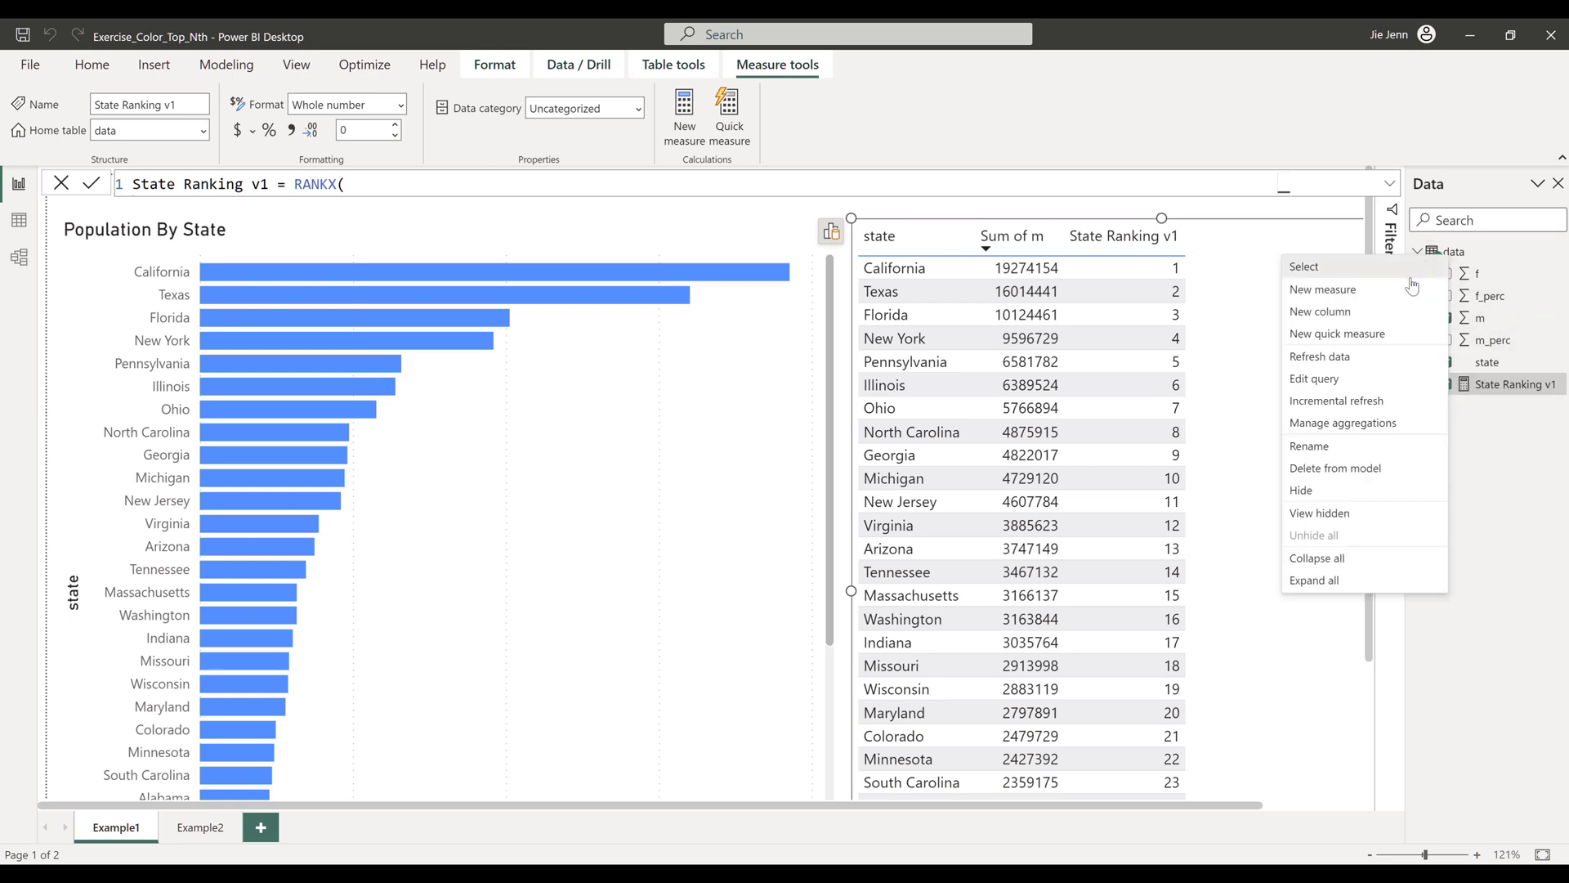
left_click(1408, 288)
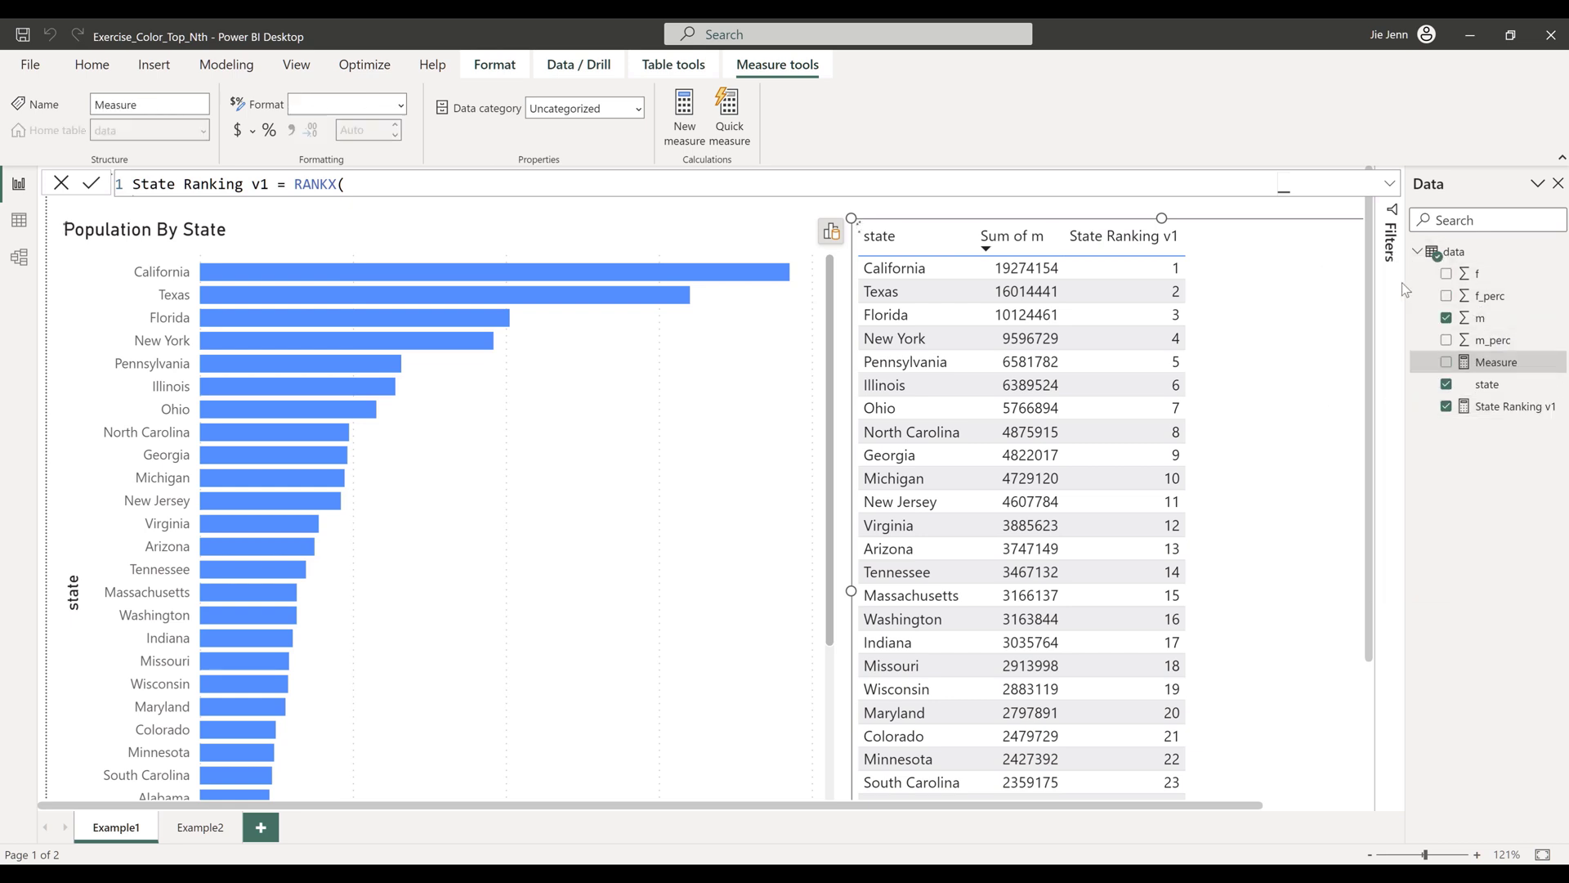
key("Escape")
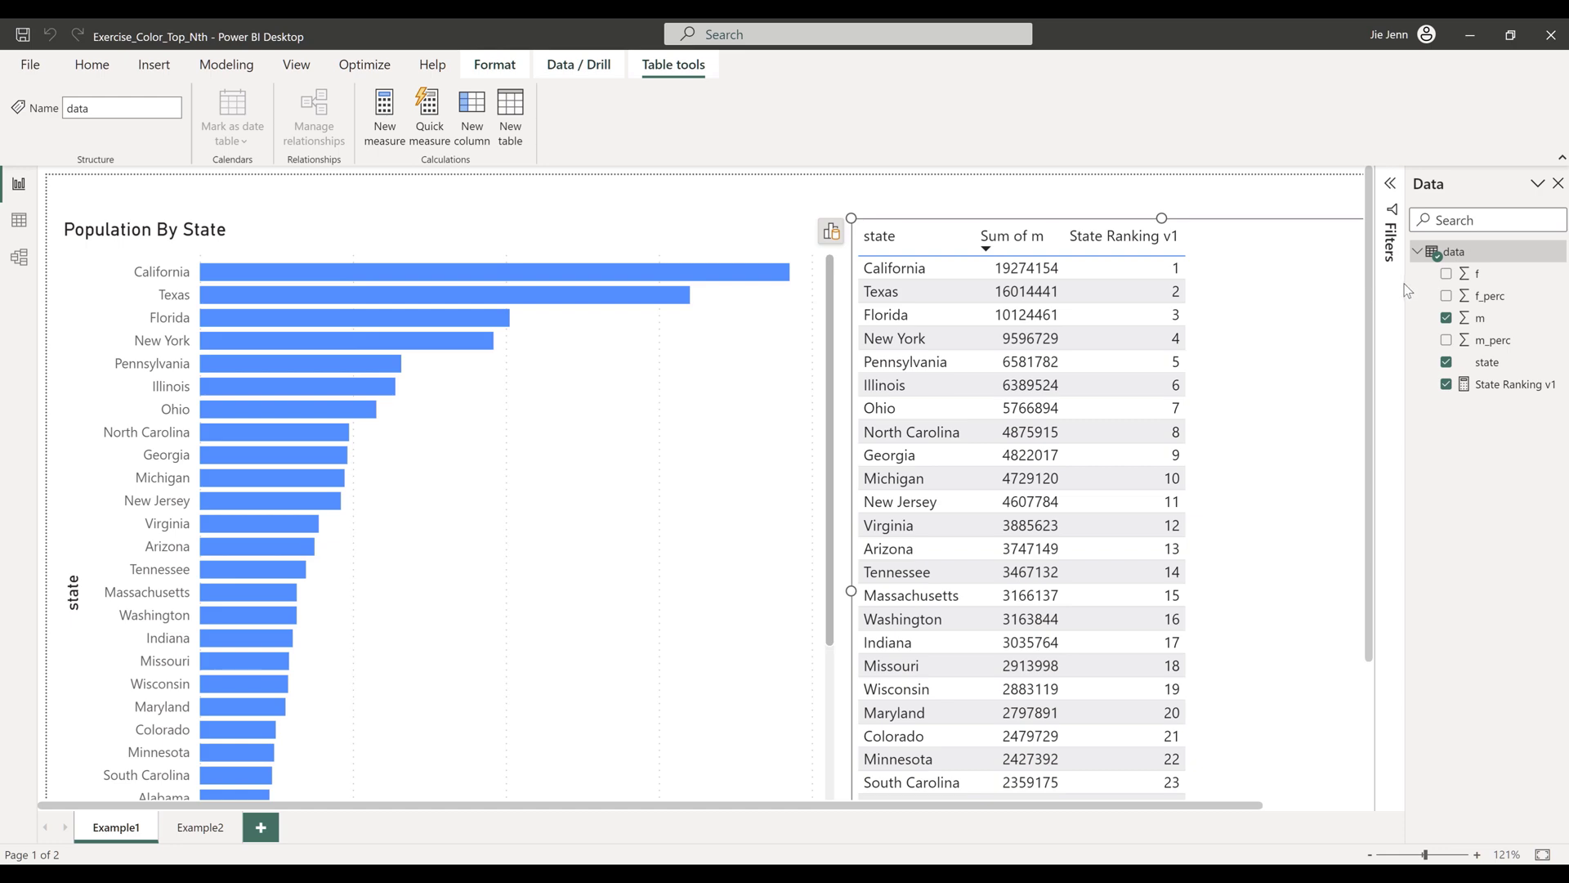
Create a new measure in the data table and begin its name with "Top 3 population by state".
left_click_drag(1405, 284, 1289, 249)
right_click(1345, 250)
left_click(1381, 280)
left_click(1272, 183)
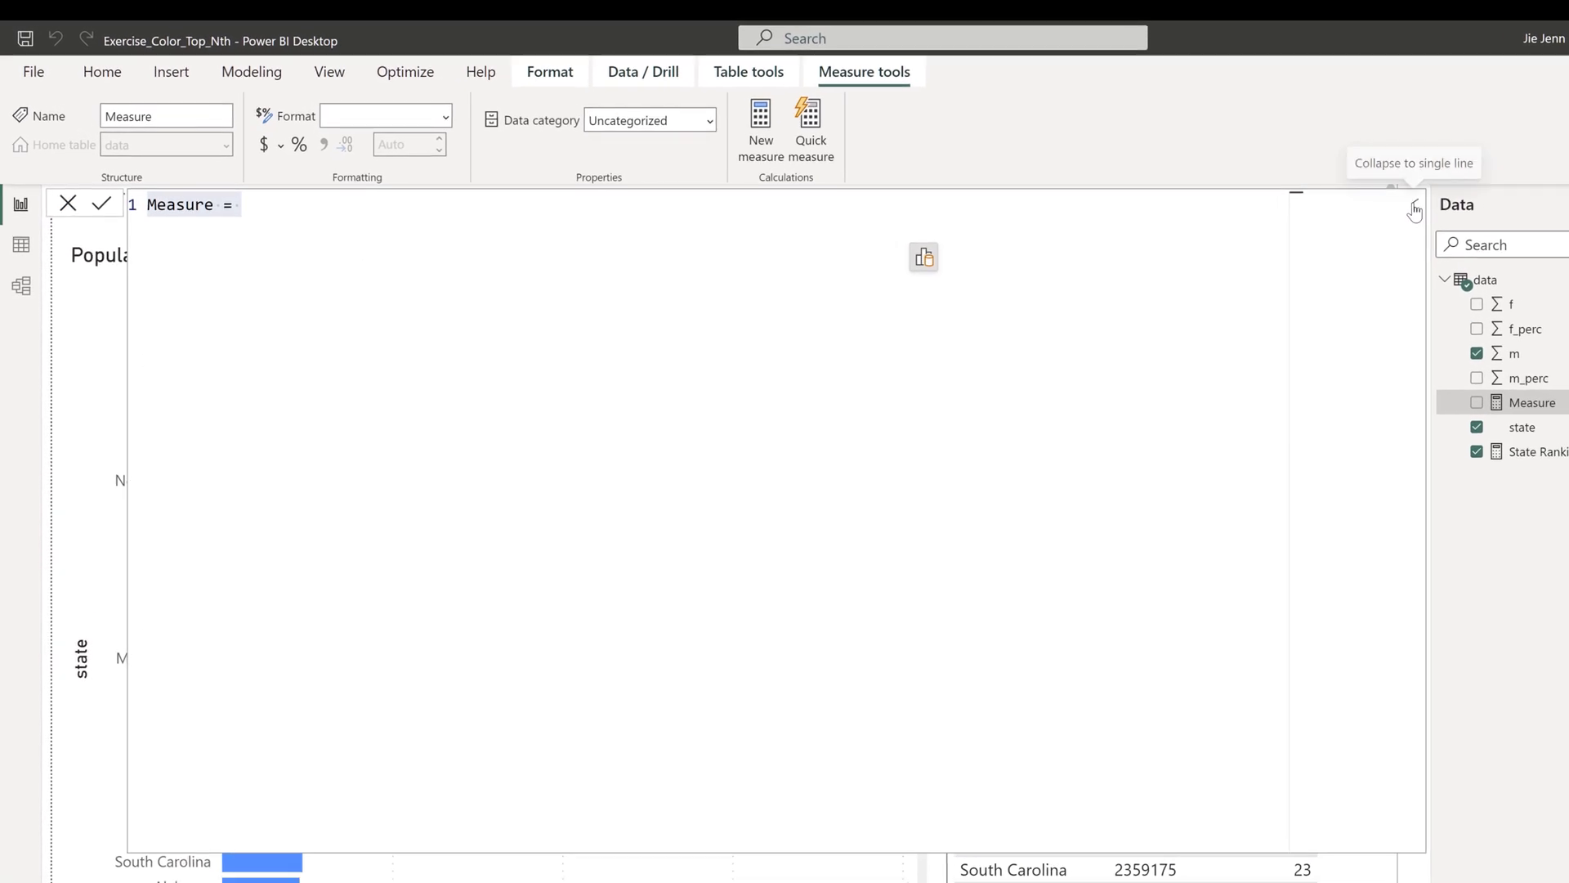
key("ctrl+a")
type("TOP")
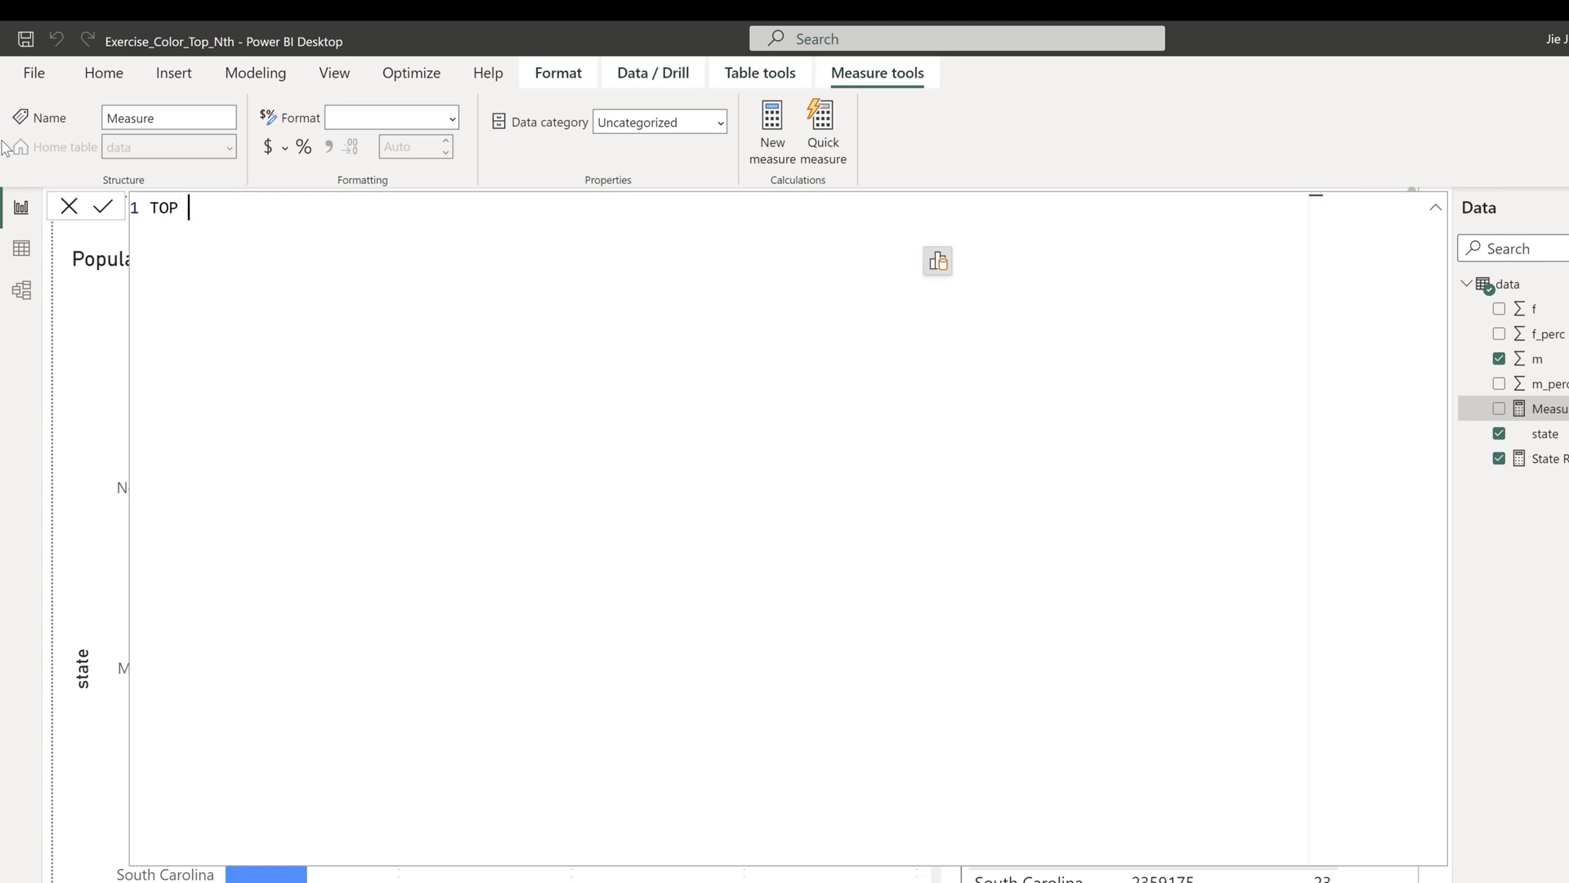
key("BackSpace")
key("BackSpace")
type("op 3 population by state ")
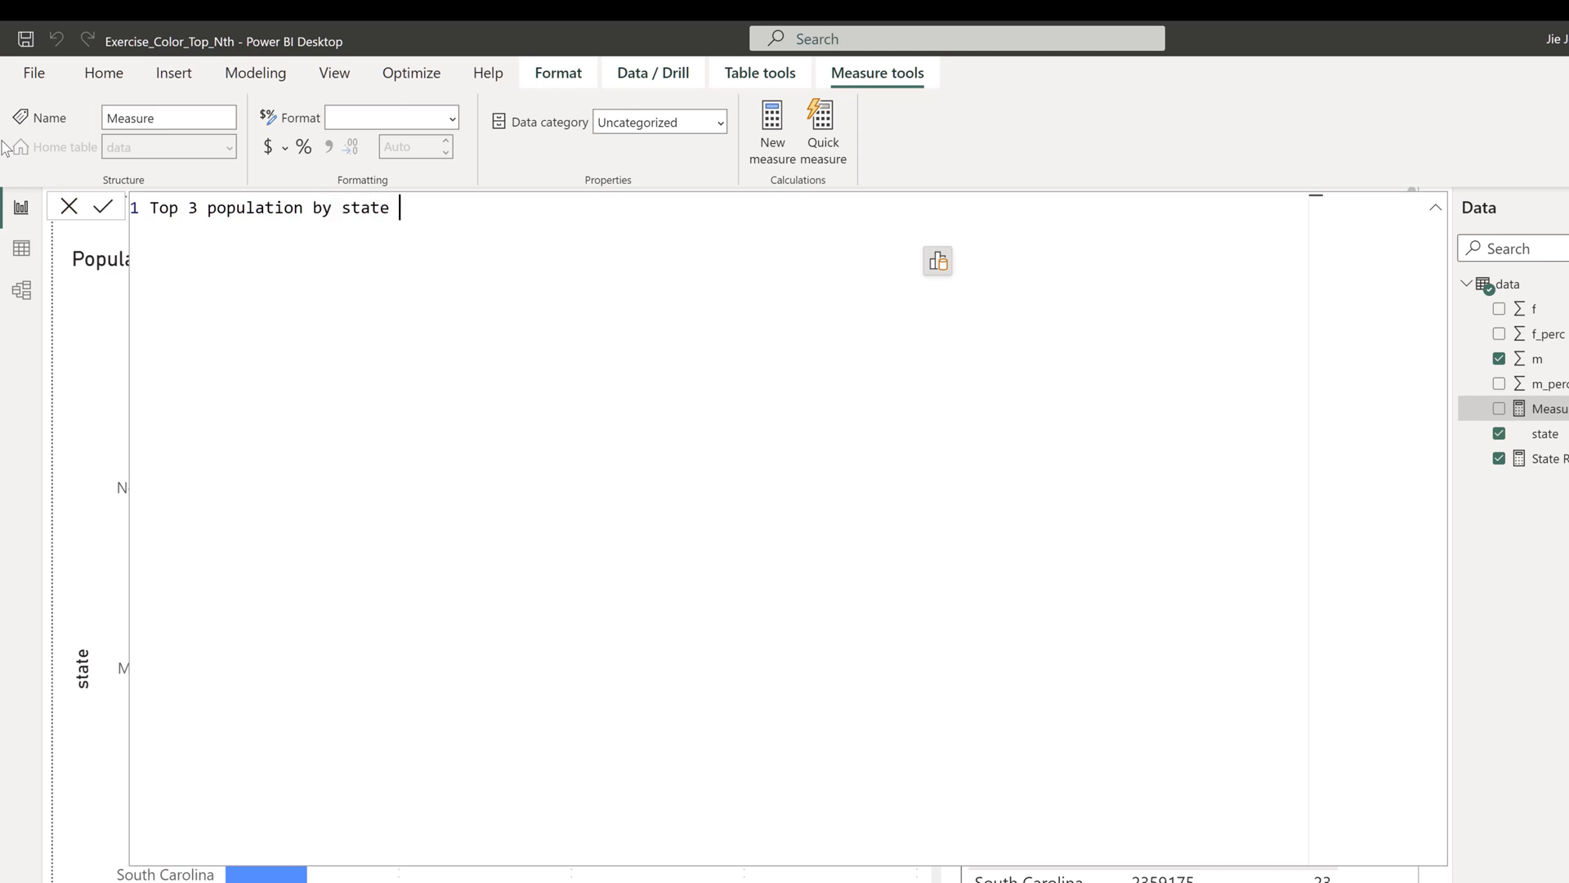
Complete the measure name with v1, define it as IF([State Ranking v1] <= 3, "Teal"), and commit it.
type("v1 = IF([State rabnk")
key("BackSpace")
key("BackSpace")
key("BackSpace")
key("BackSpace")
key("BackSpace")
type("Rank")
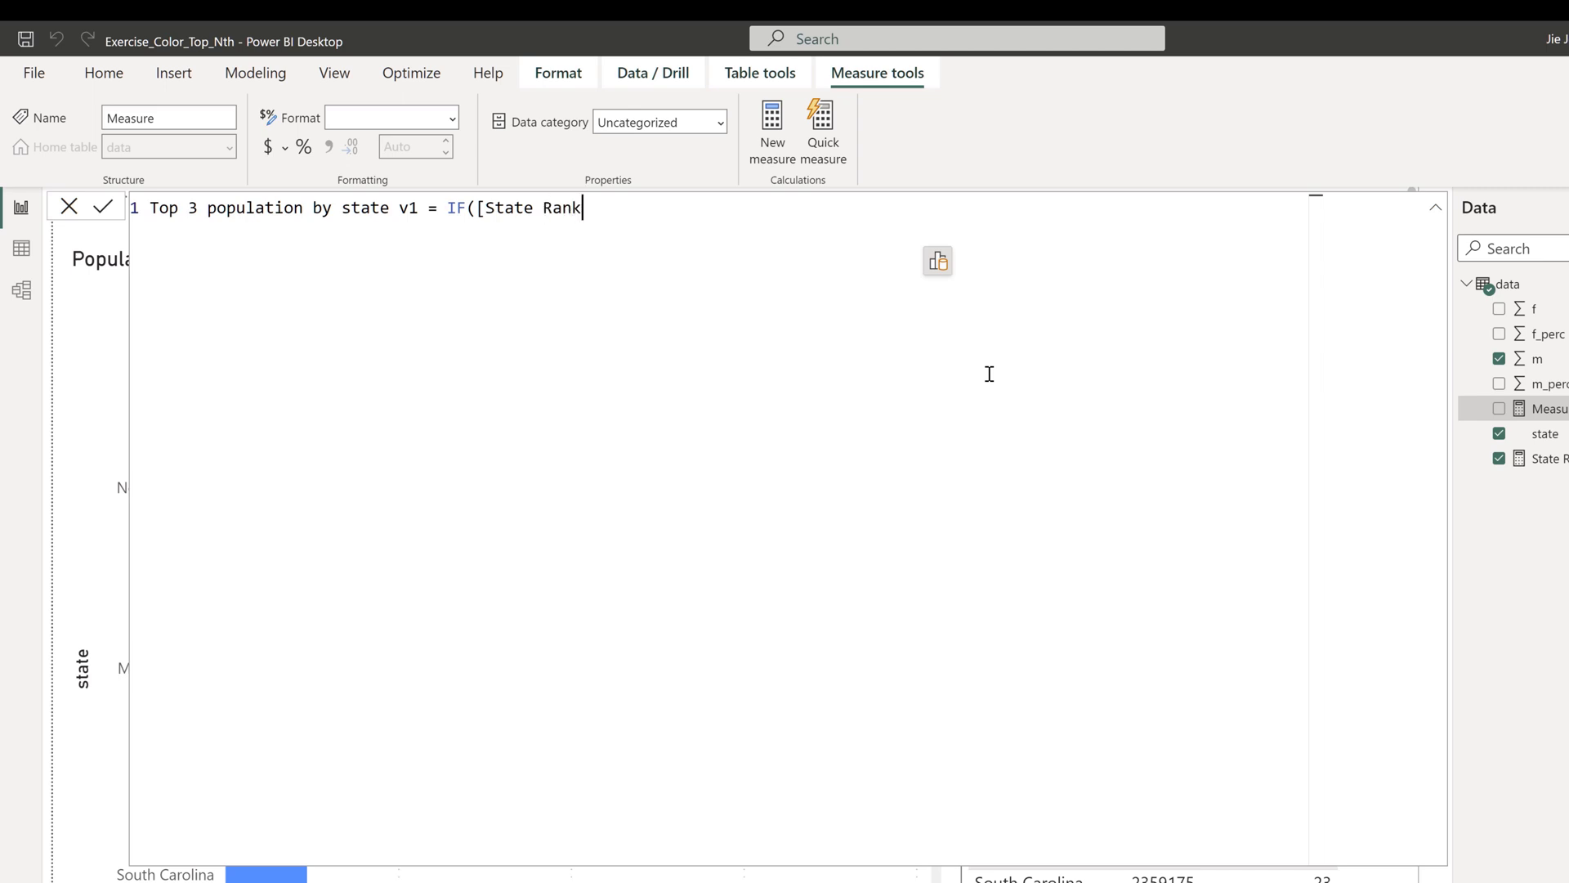
type("ing v1] <= 3, \"")
type("Teal\")")
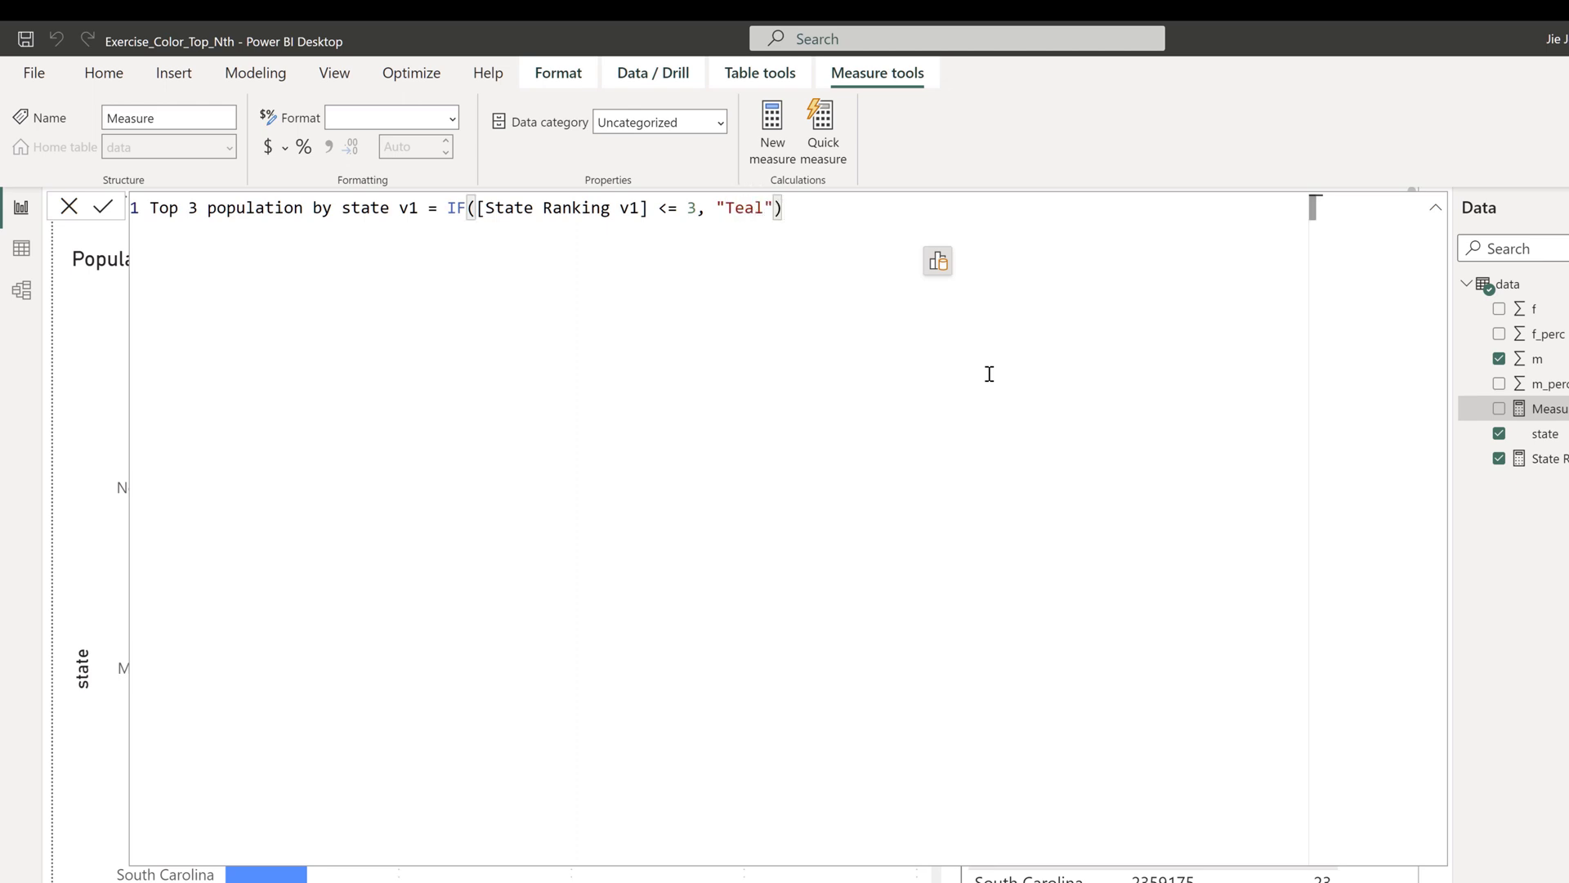
key("Return")
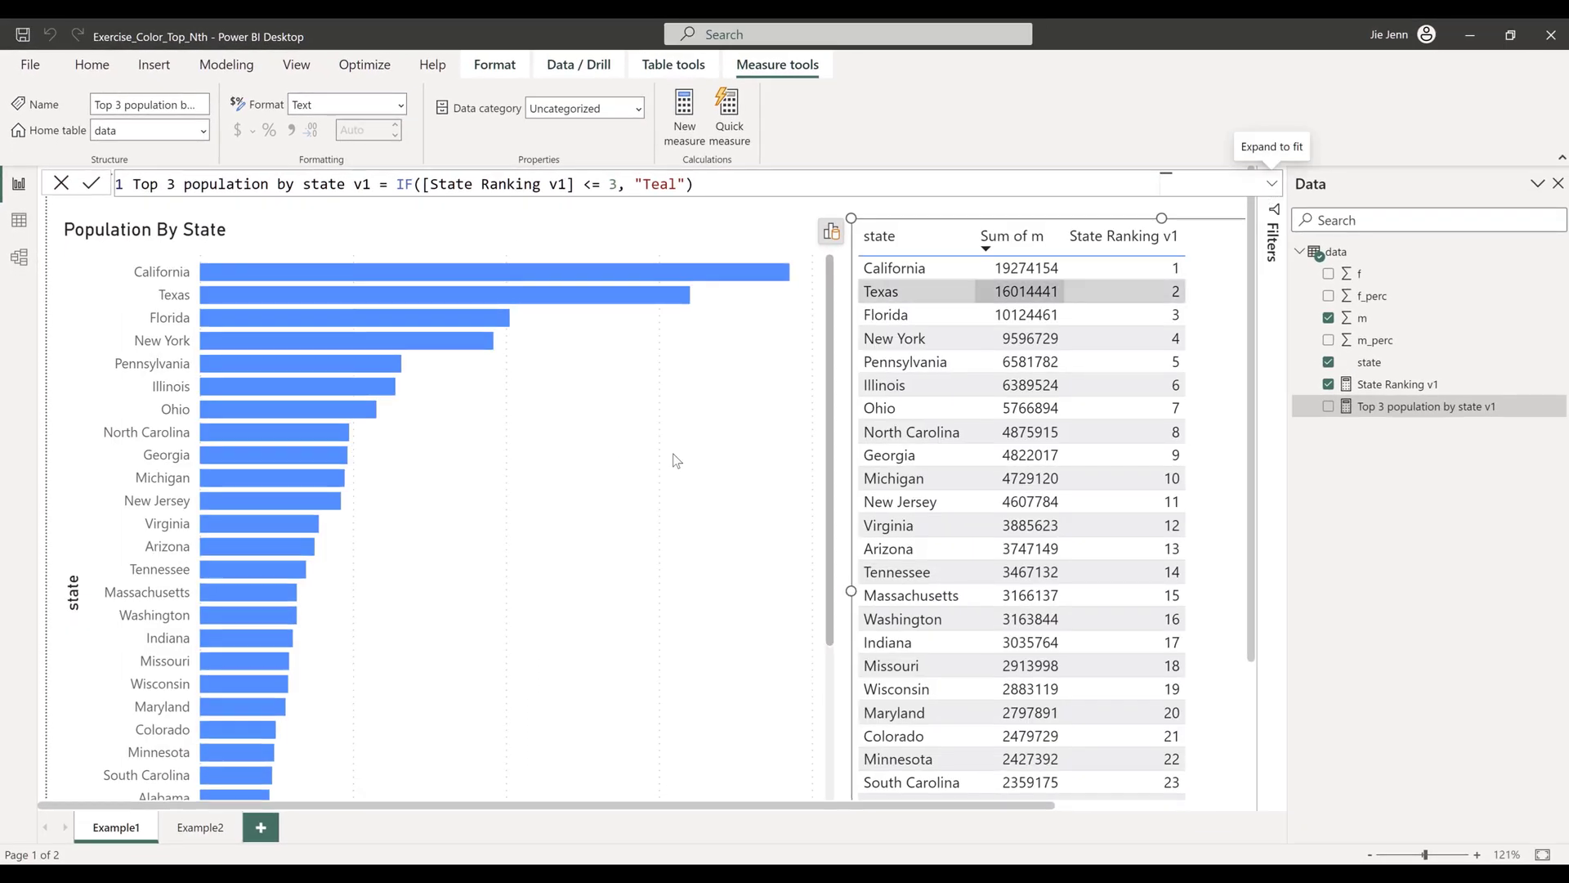
Open the formatting options of the Population By State chart and clear the existing conditional formatting from its bar colors.
left_click(719, 409)
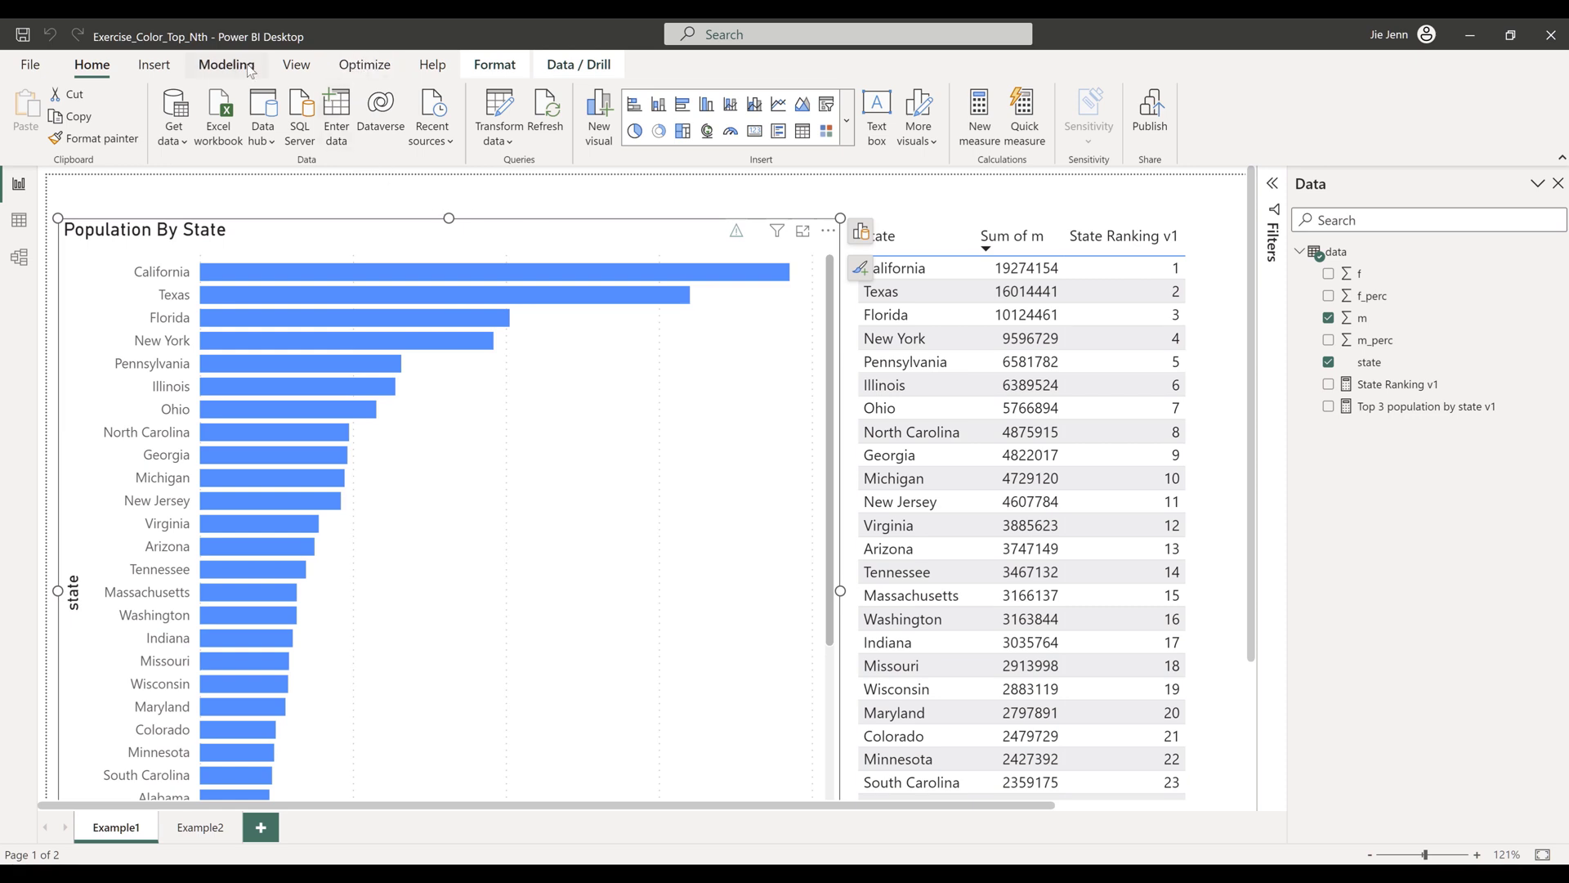
left_click(296, 65)
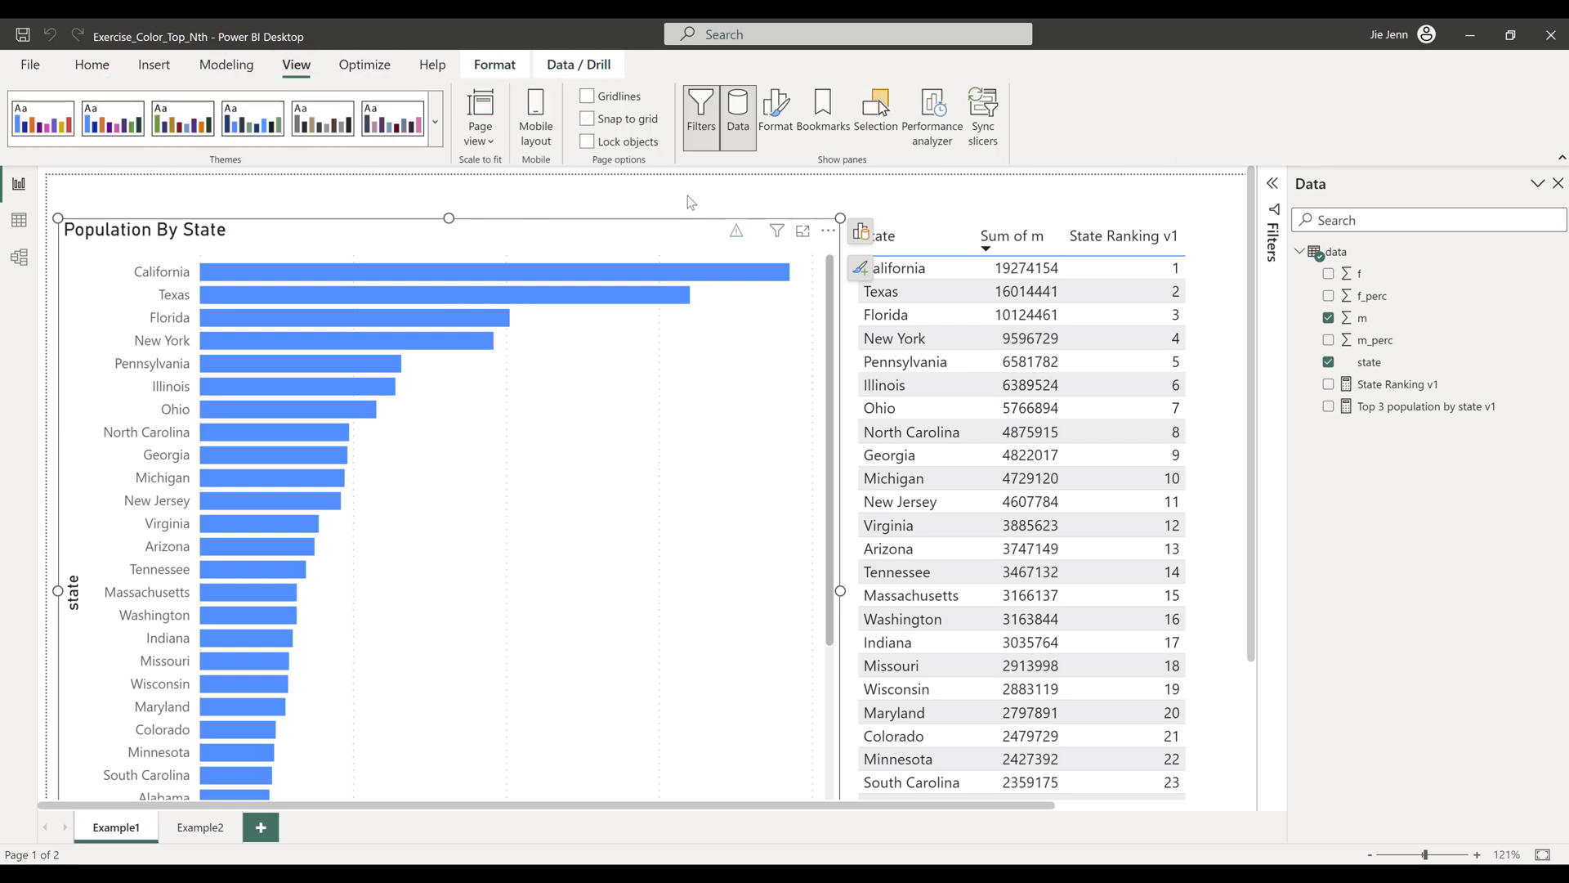
left_click(778, 111)
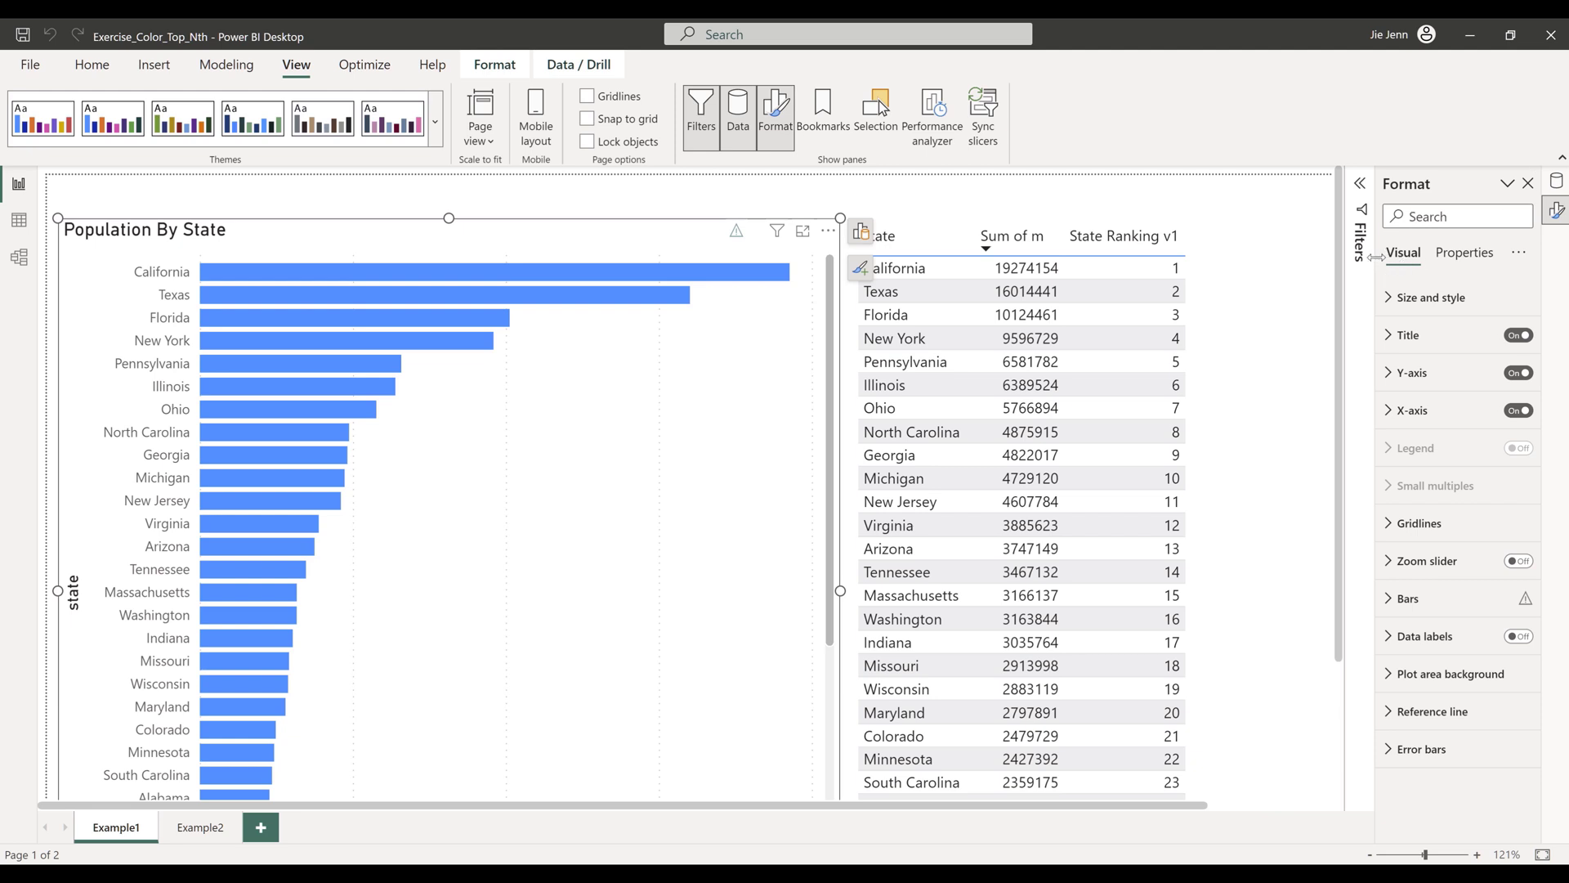
left_click_drag(1377, 256, 1272, 260)
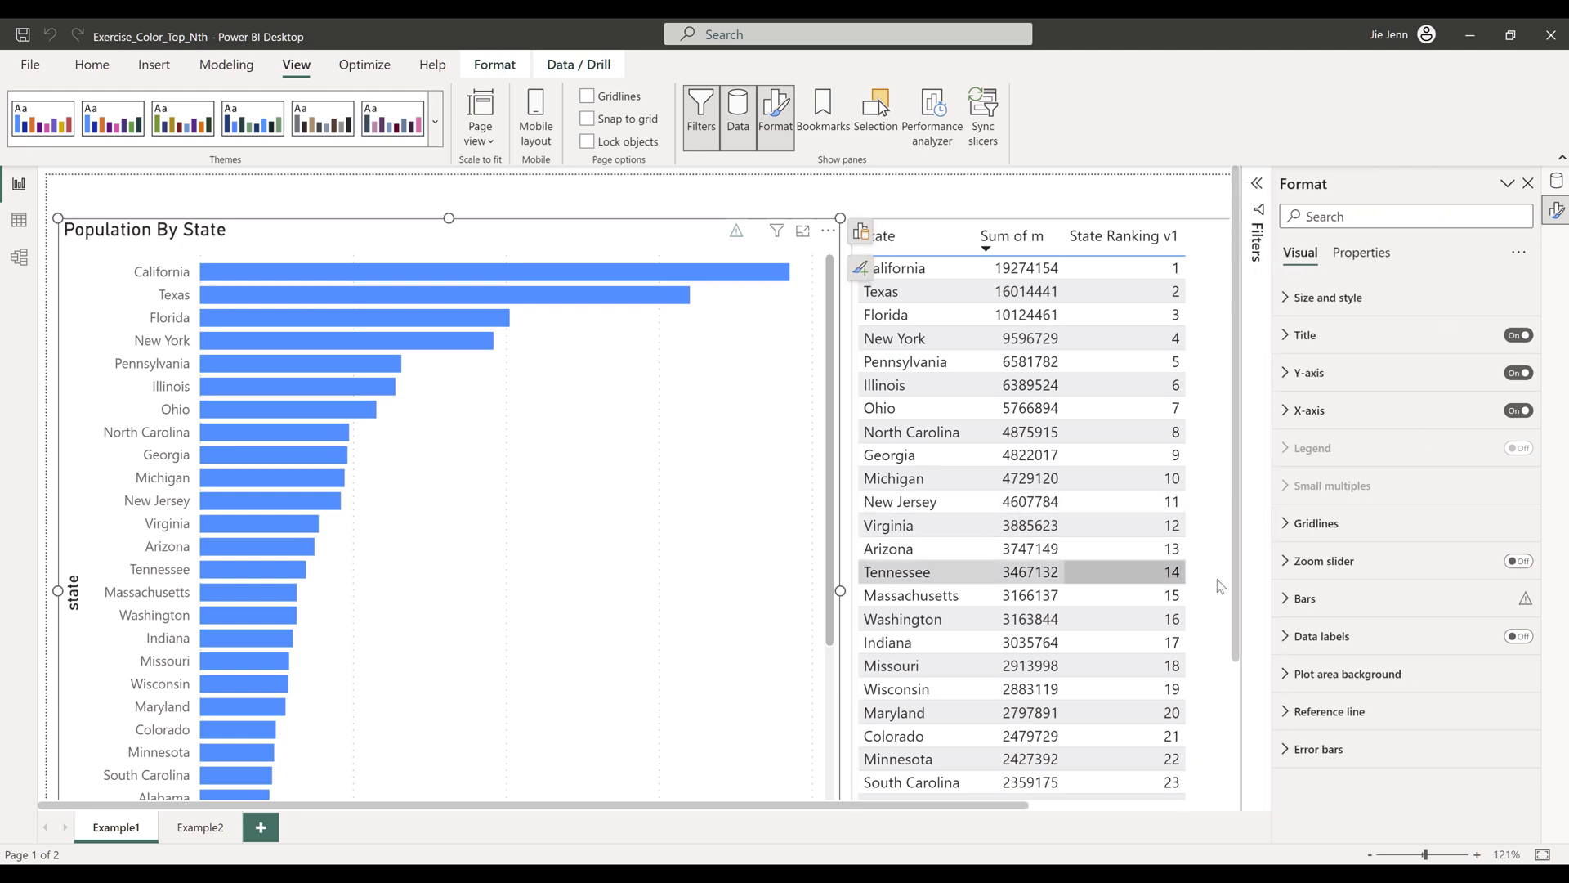
left_click(1291, 598)
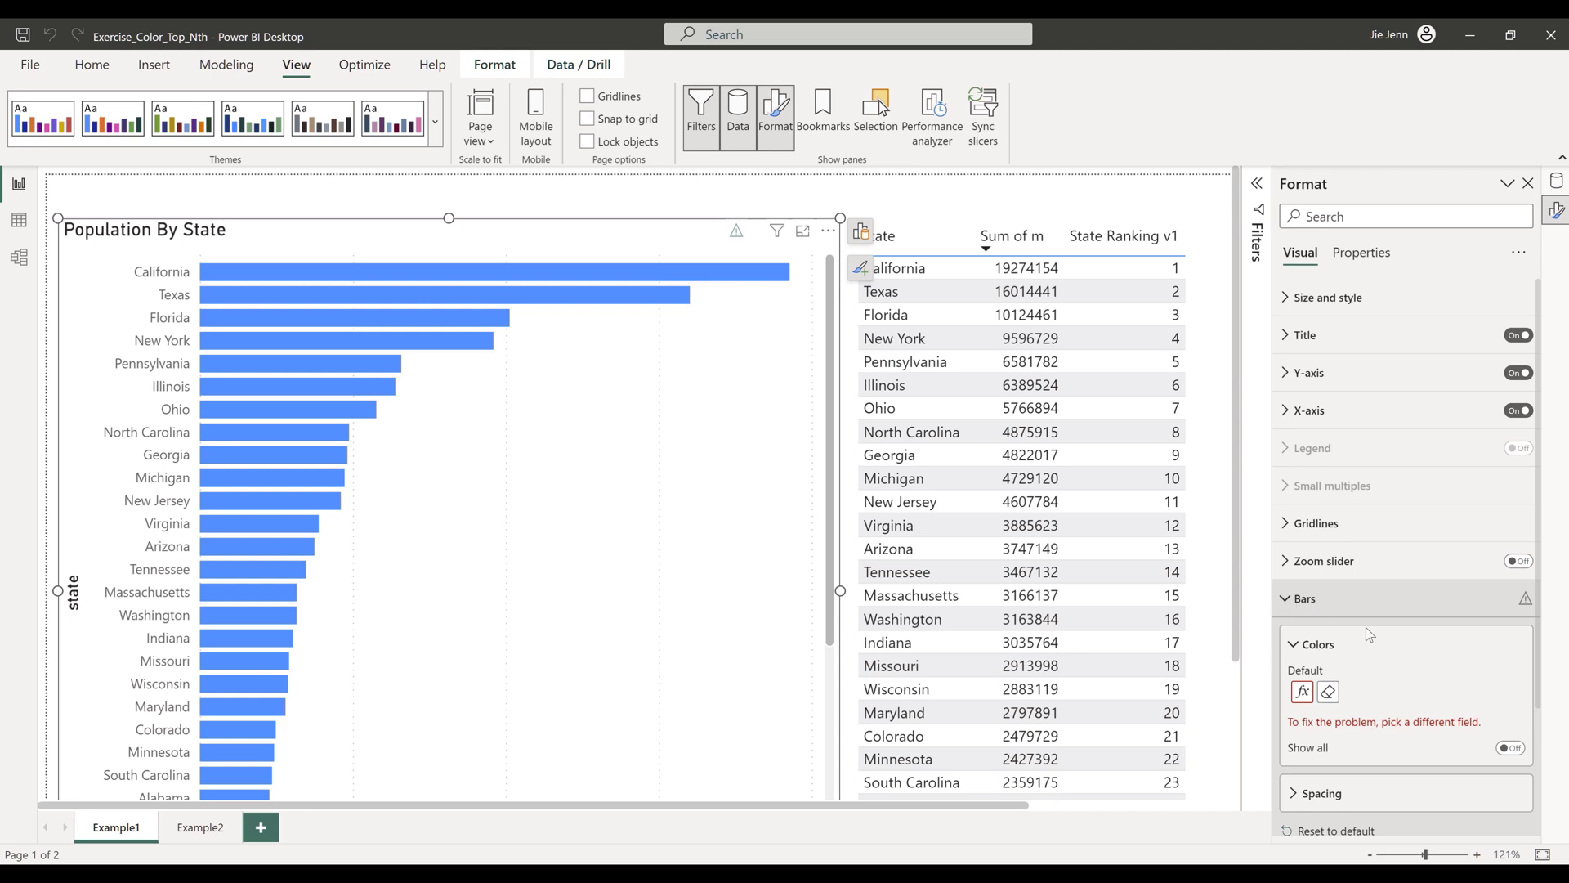
scroll(1377, 637, "down", 1)
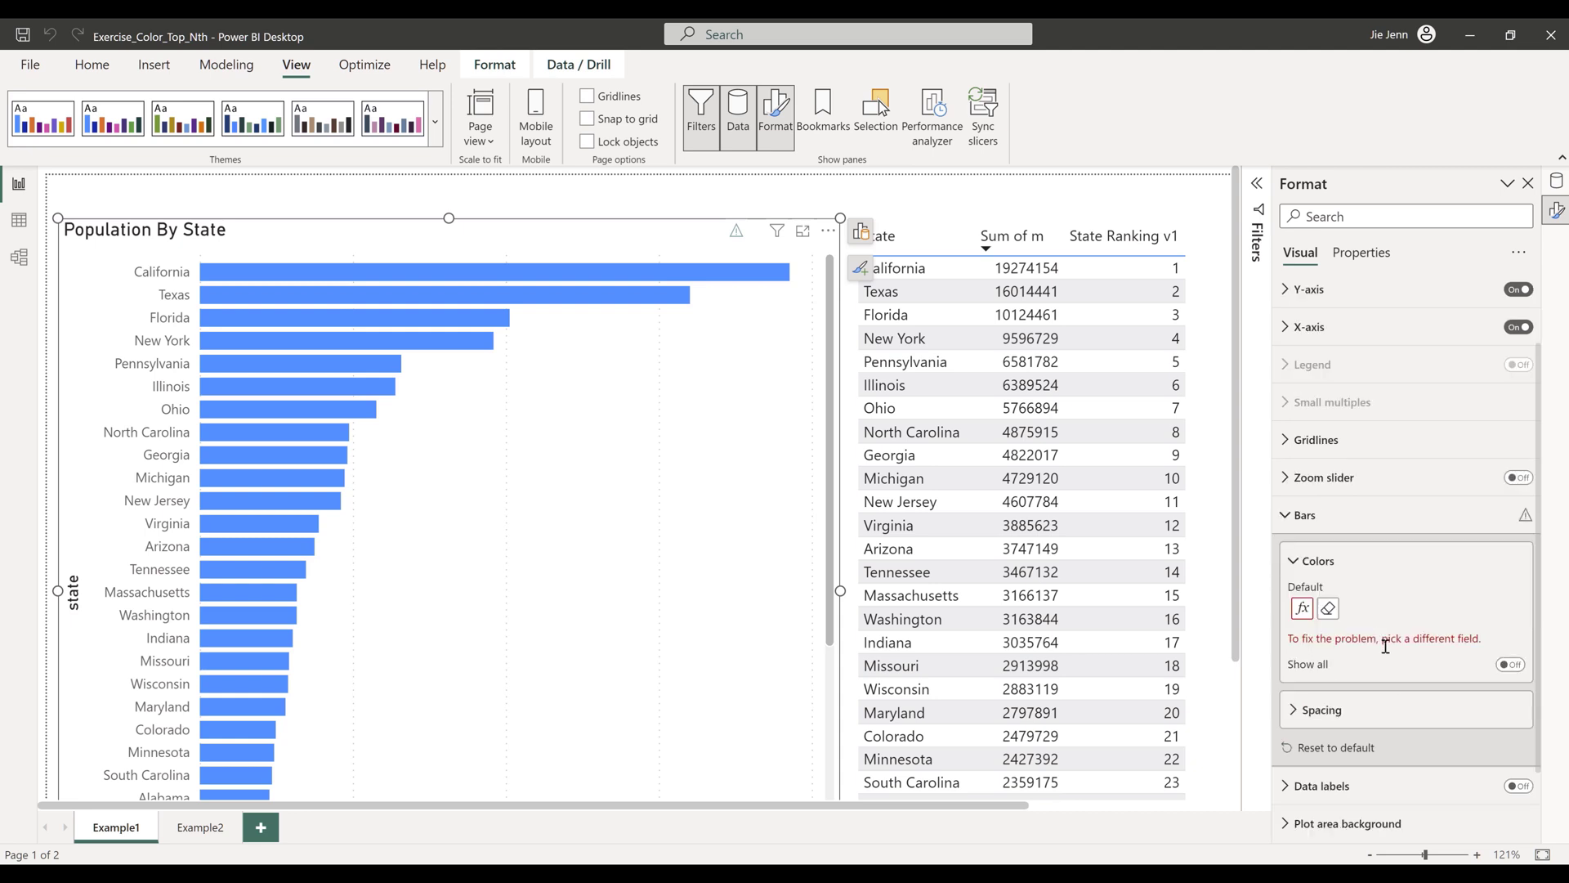
left_click(1328, 609)
scroll(1433, 591, "up", 1)
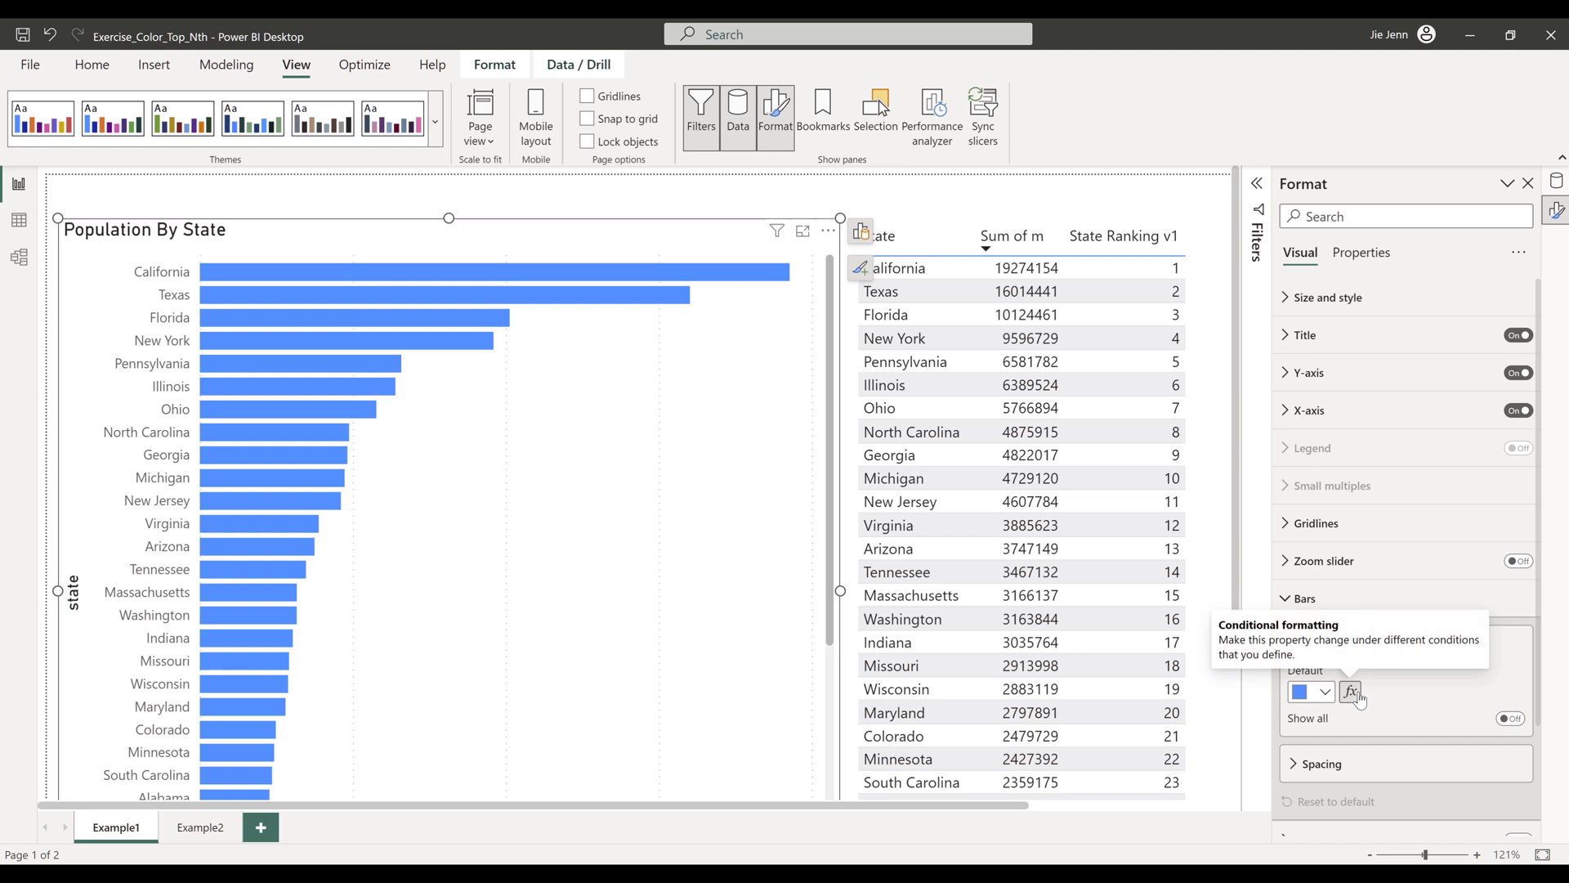
Apply conditional formatting to the default bar color with the Field value style, based on Top 3 population by state v1.
left_click(1359, 701)
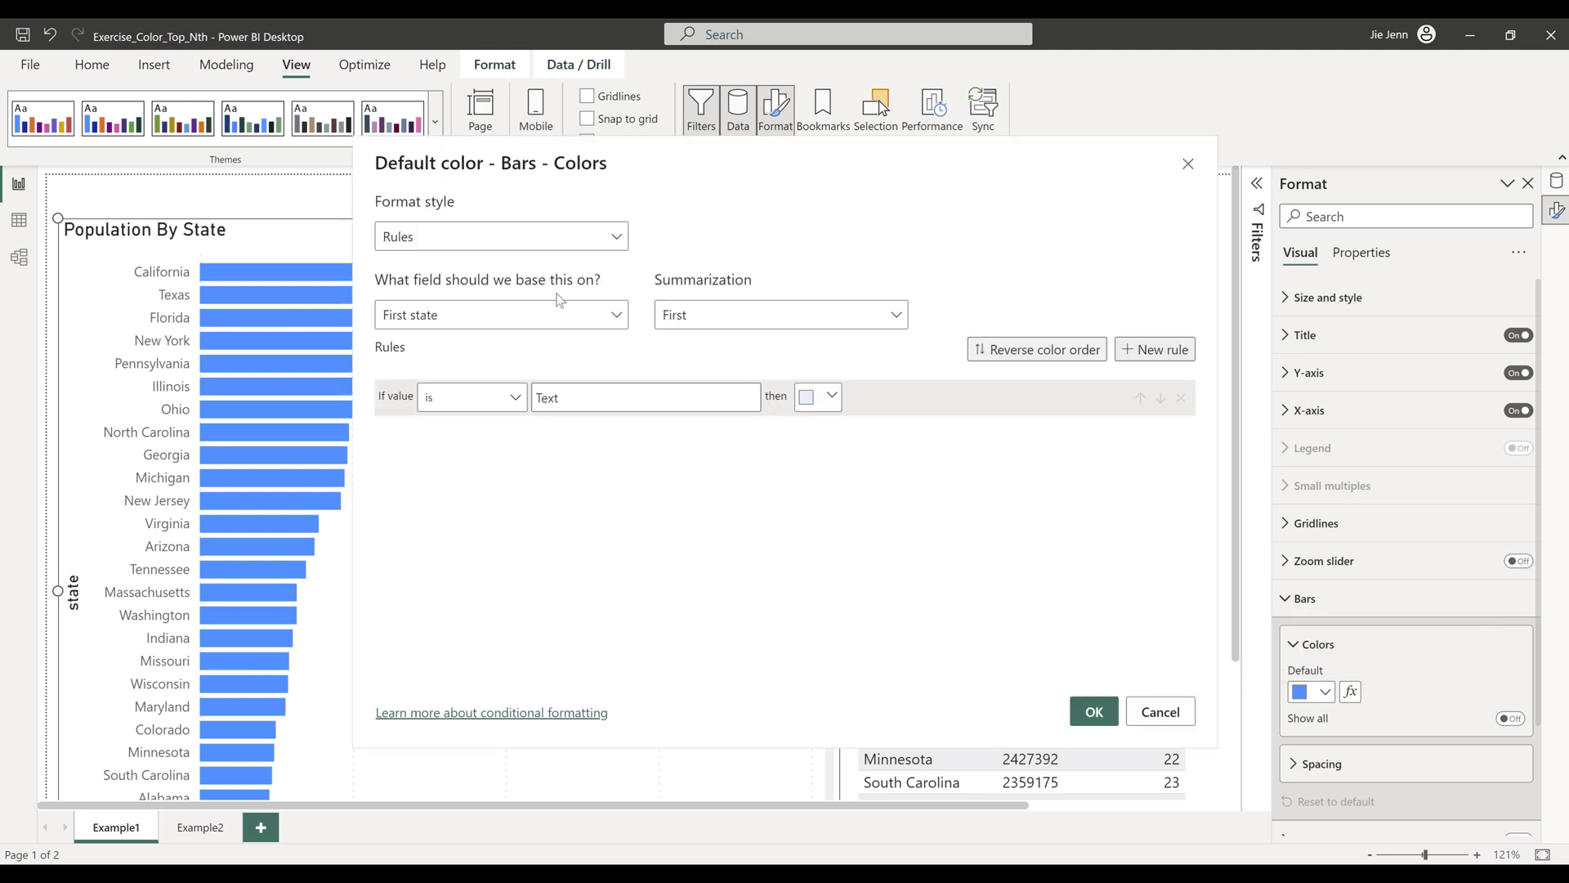
left_click(423, 237)
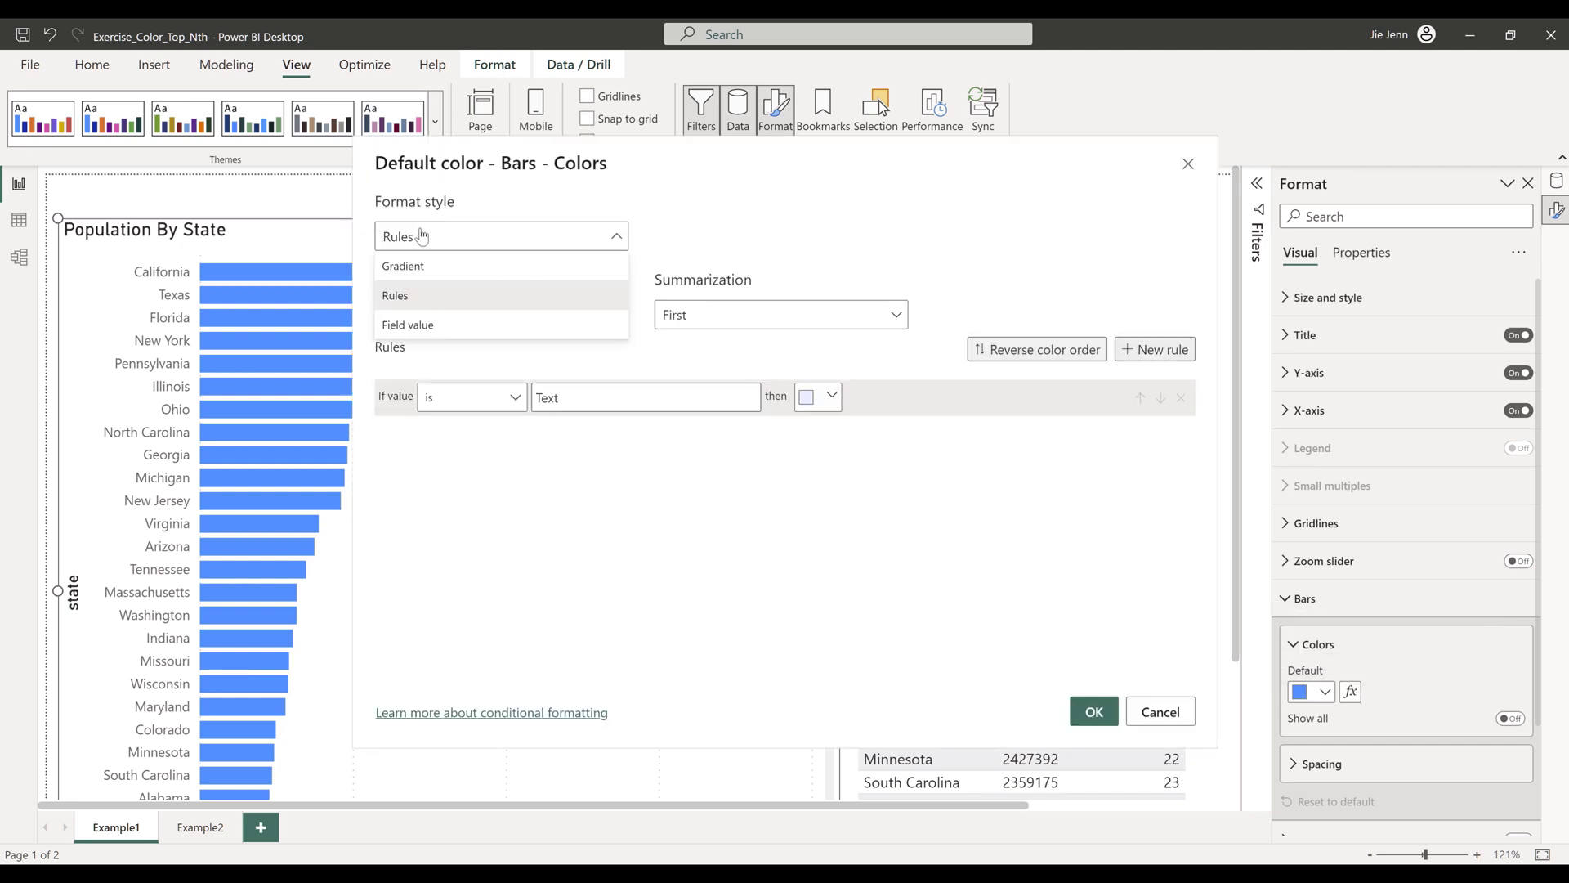
left_click(422, 324)
left_click(462, 317)
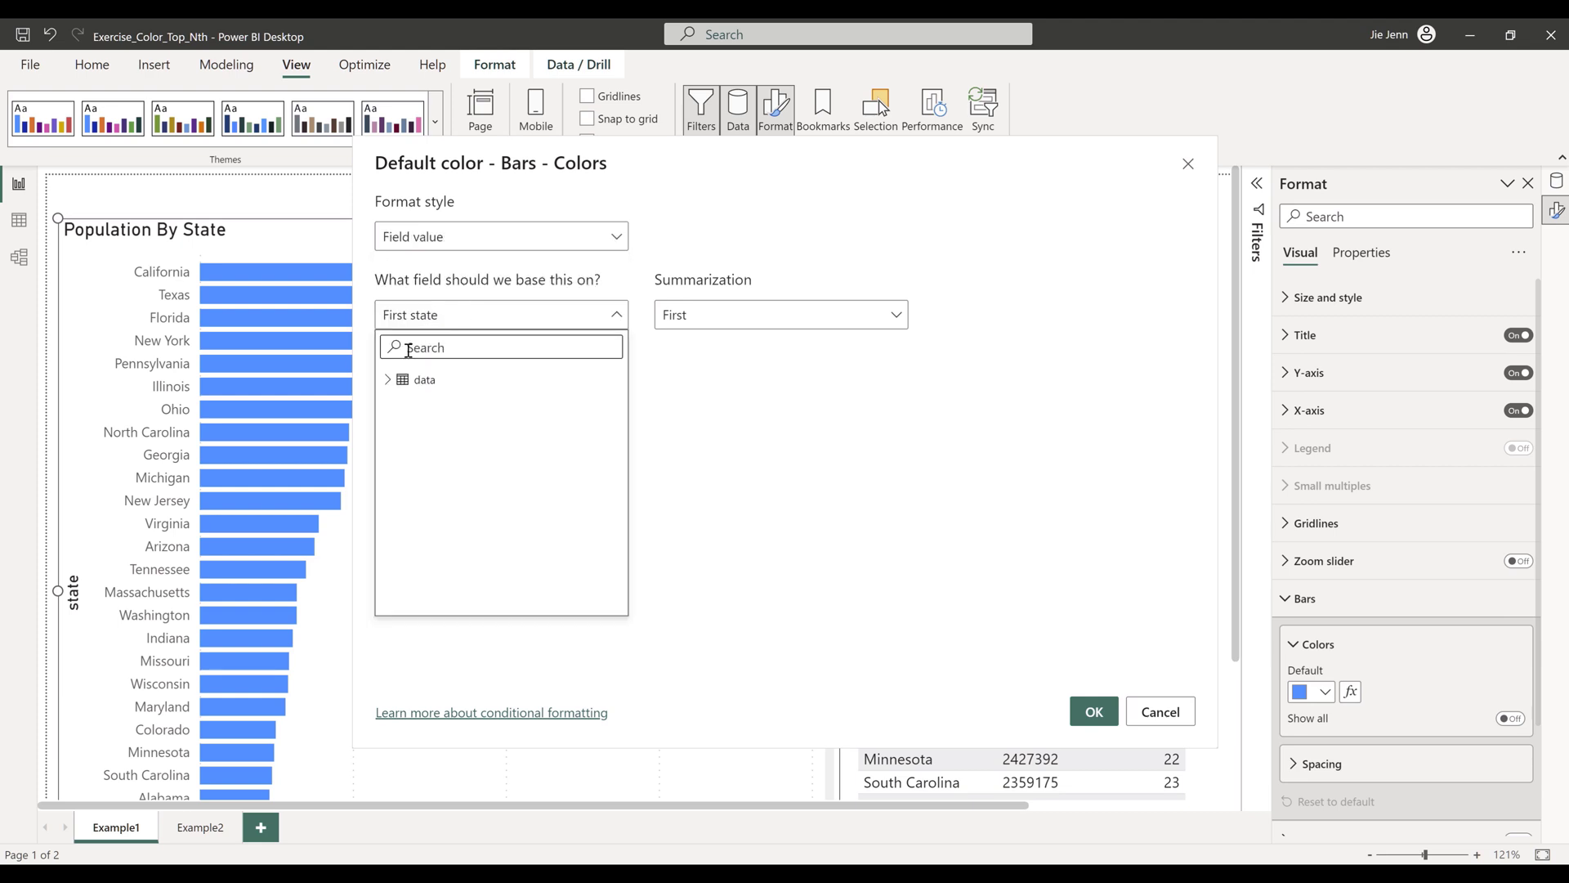
left_click(388, 381)
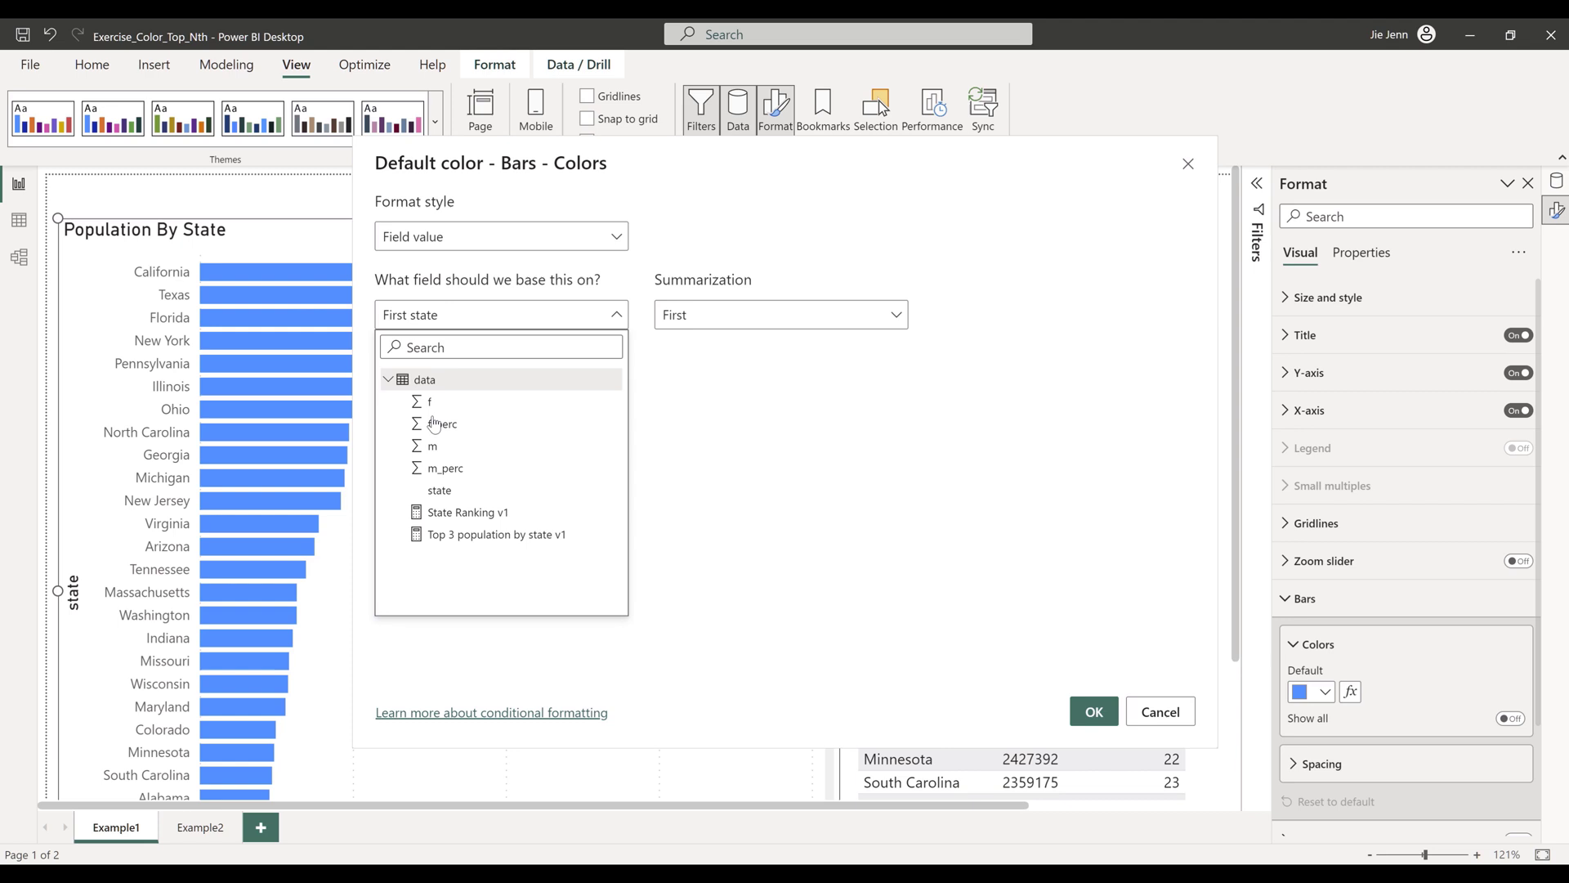
left_click(454, 536)
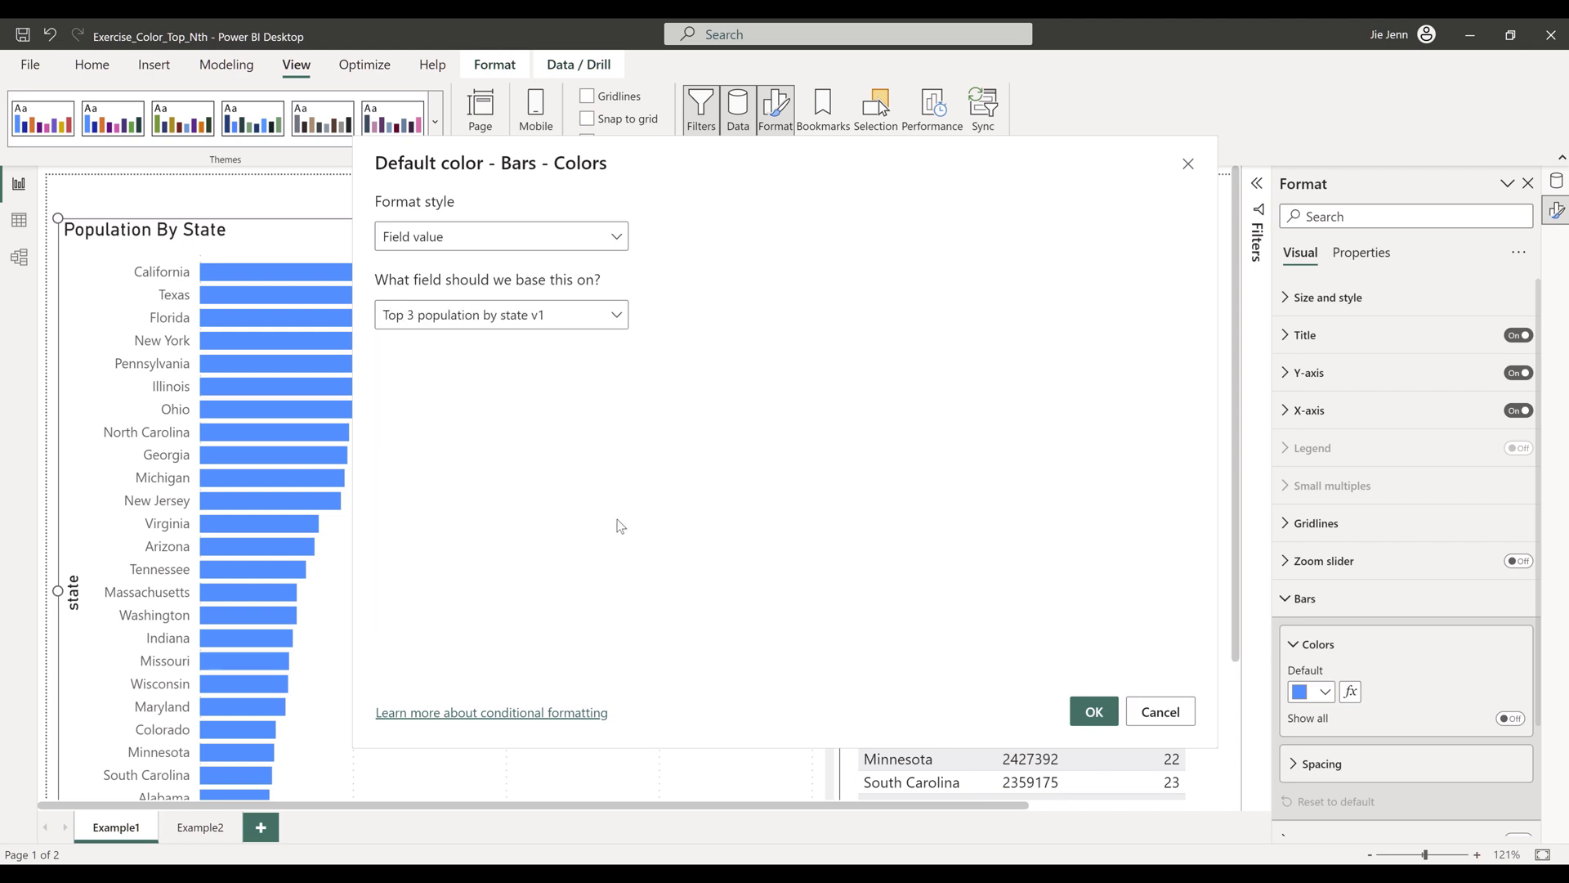
left_click(1079, 712)
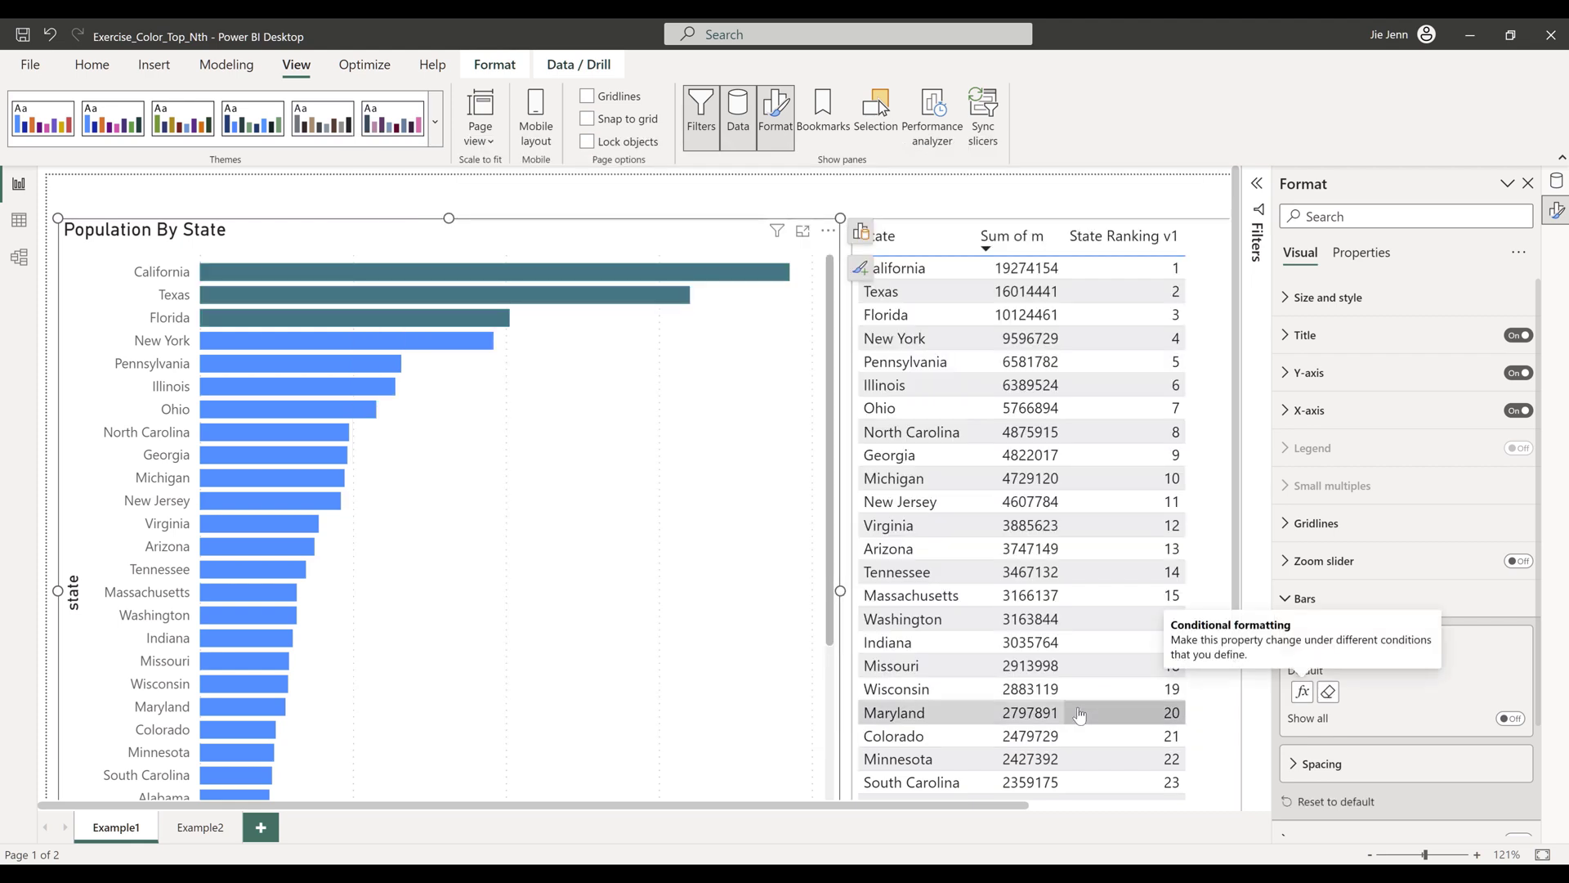
Go to the Example2 page, then switch to the browser with the WINDOW function documentation and widen its docked window.
left_click(213, 828)
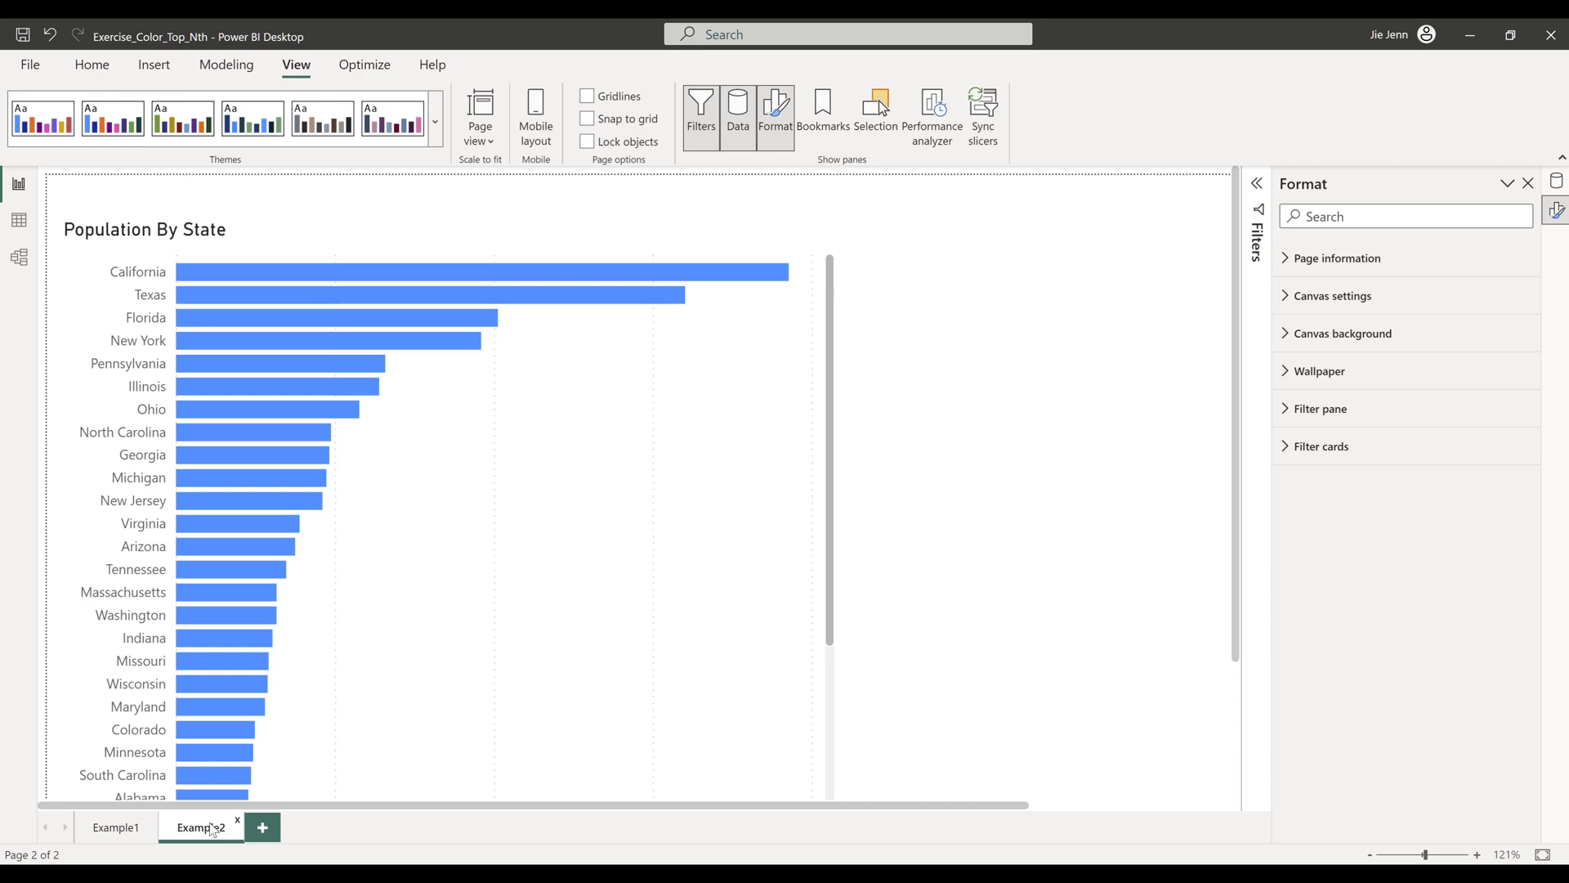
key("alt+Tab")
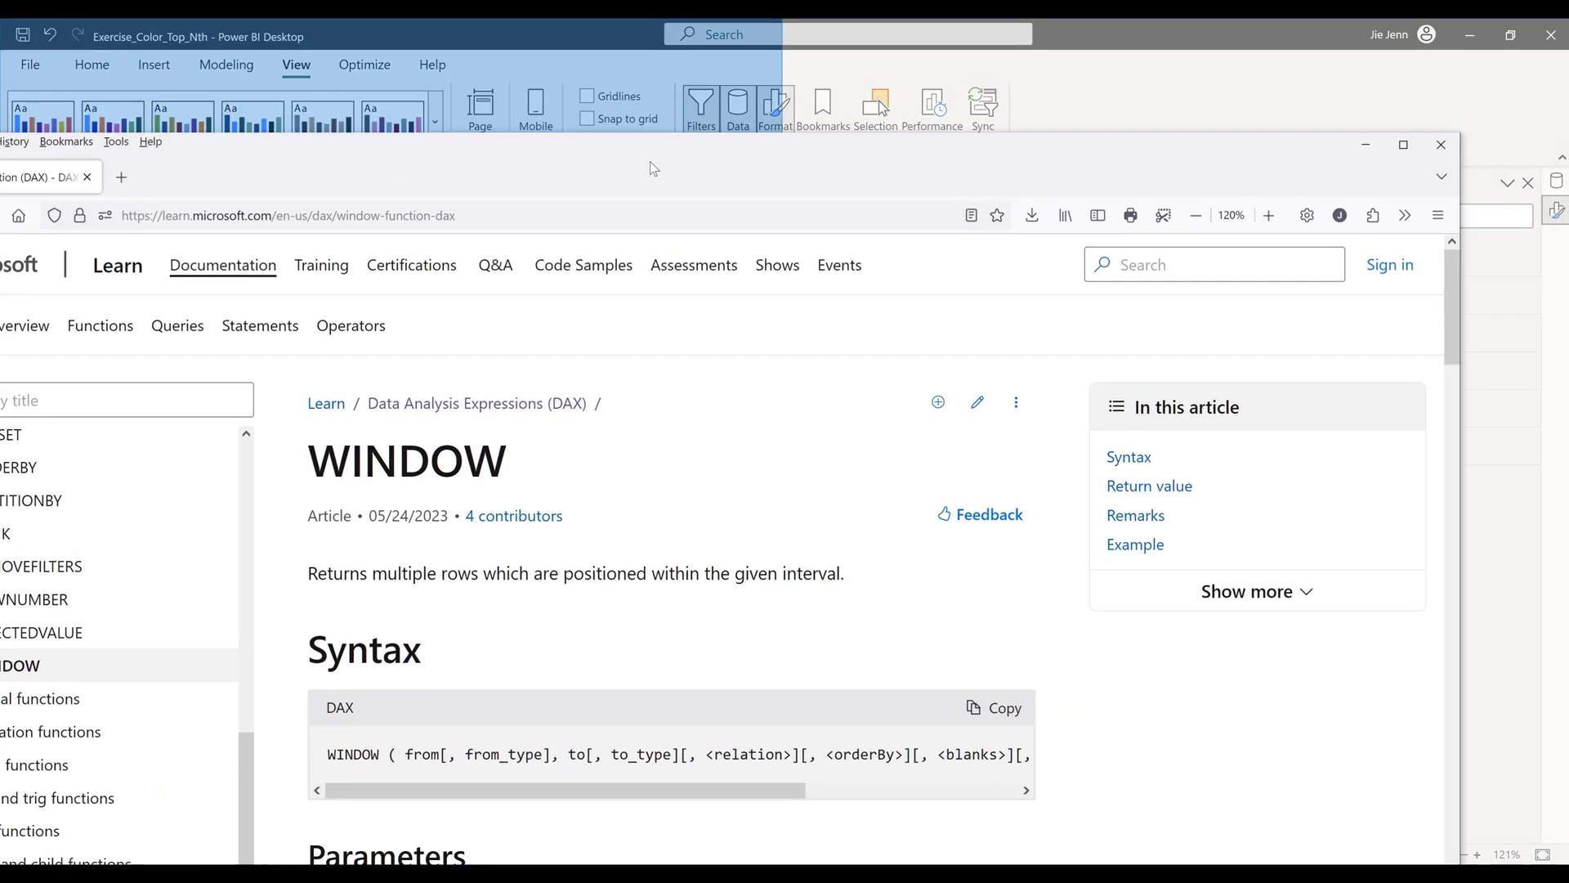
key("super+Left")
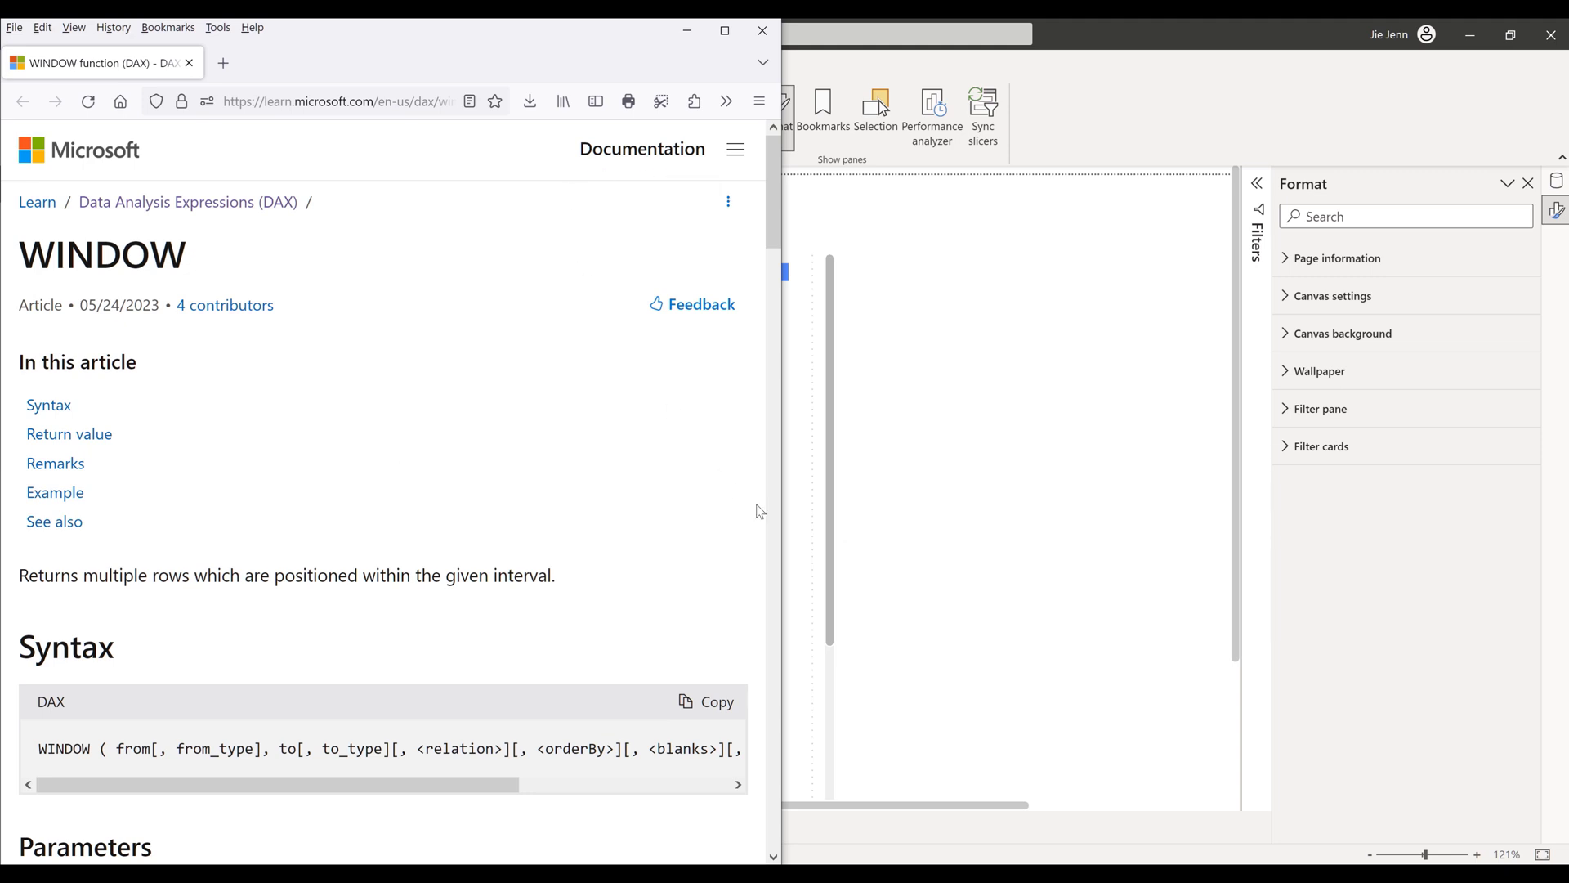
left_click_drag(780, 503, 1218, 504)
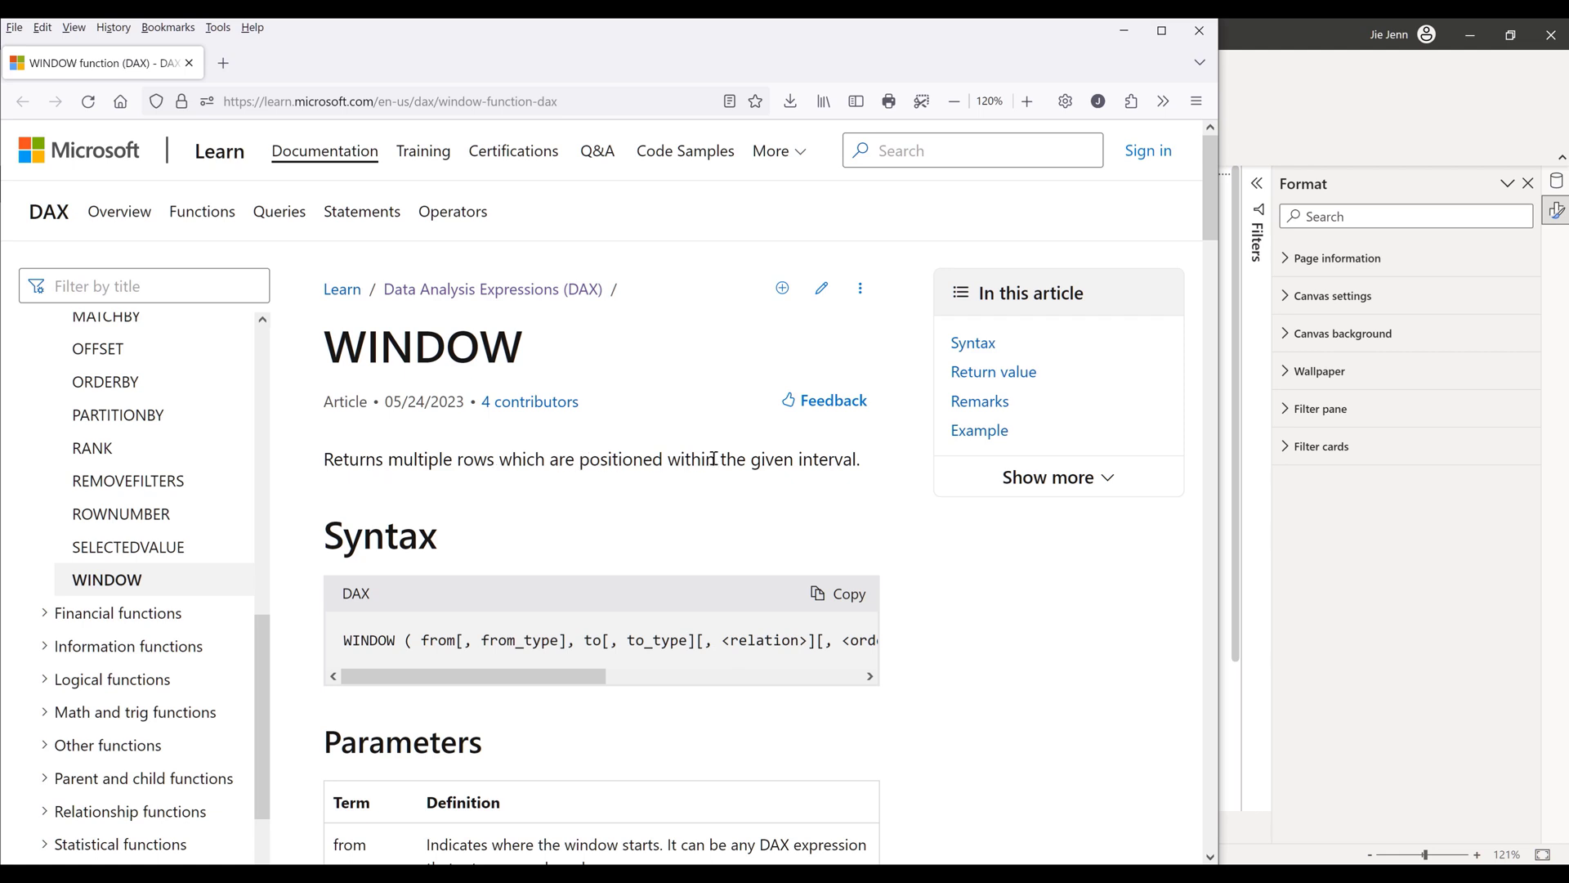
Review the WINDOW function's syntax and the definitions of its from and from_type parameters, including the ABS and REL options.
scroll(758, 460, "down", 3)
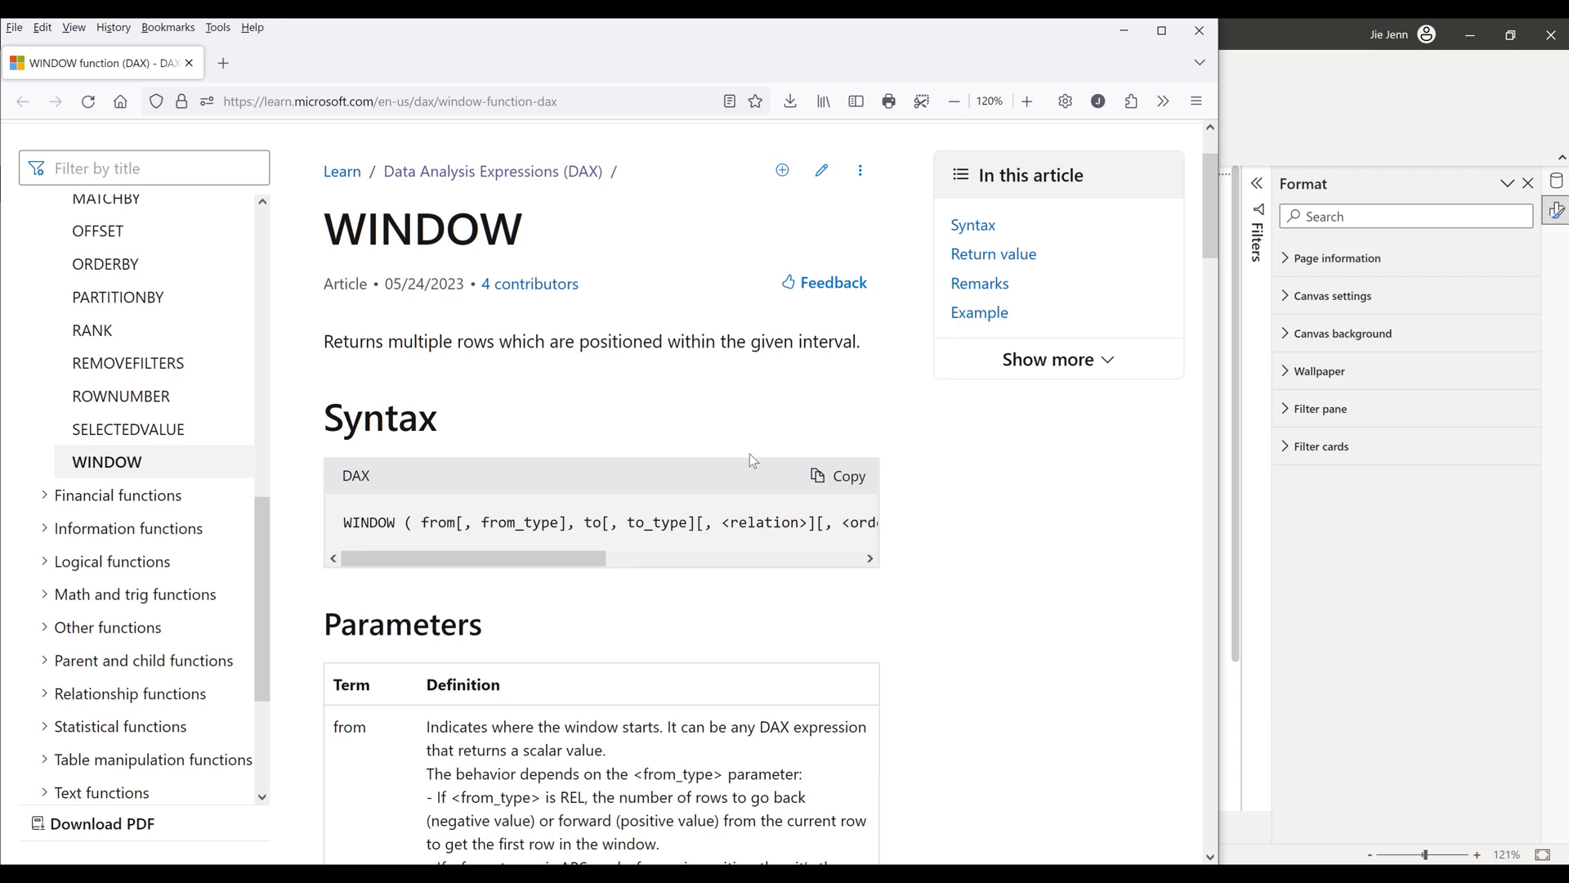
scroll(960, 477, "down", 9)
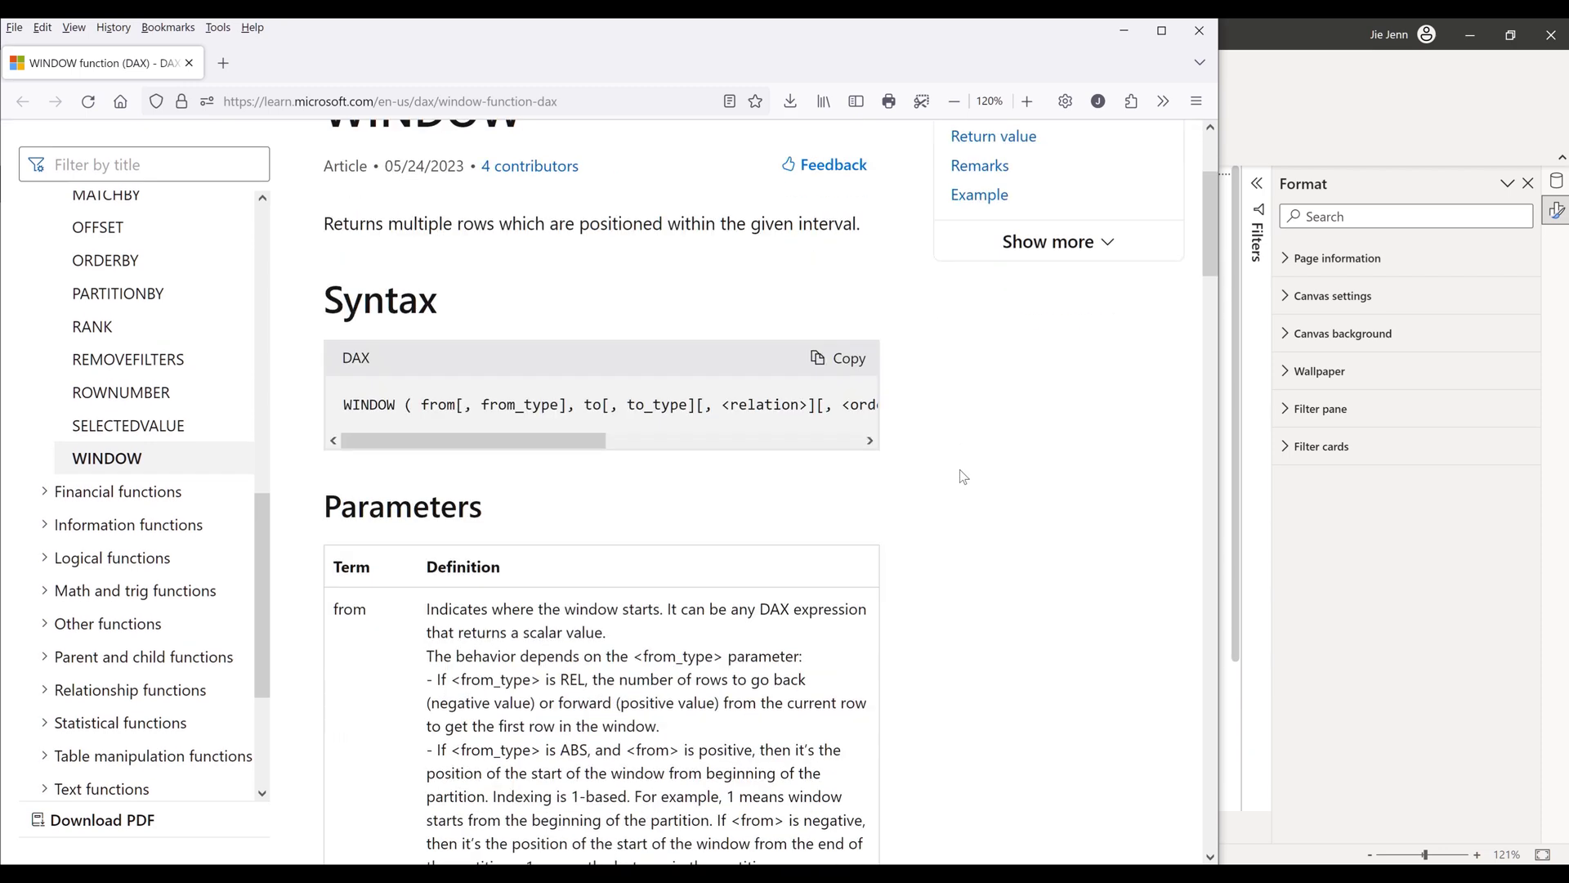
left_click_drag(331, 371, 385, 379)
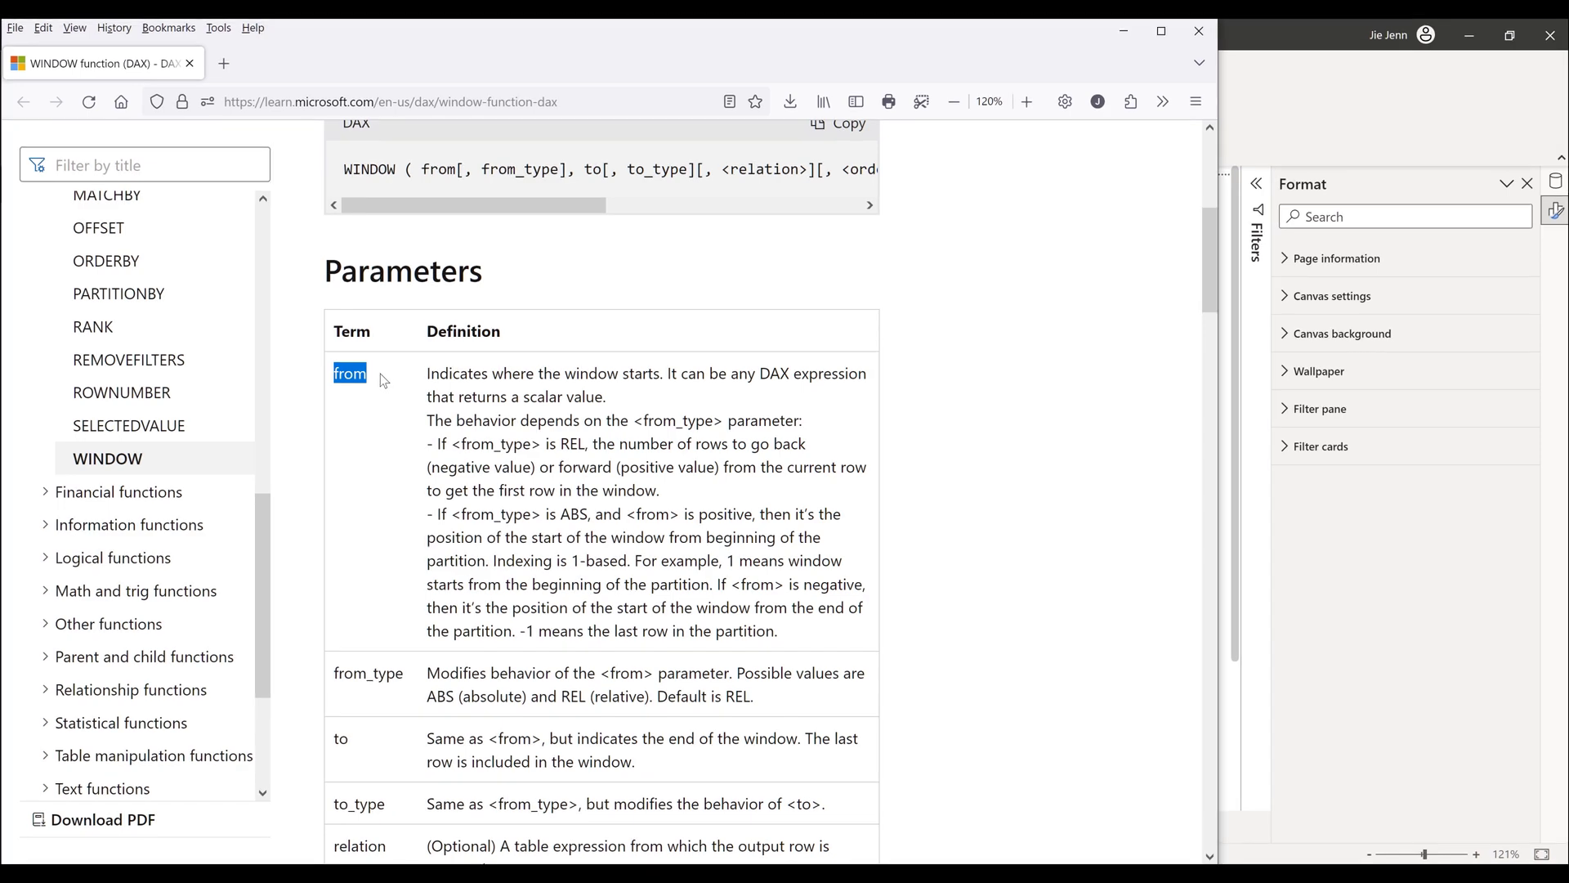
left_click(380, 374)
scroll(384, 594, "down", 3)
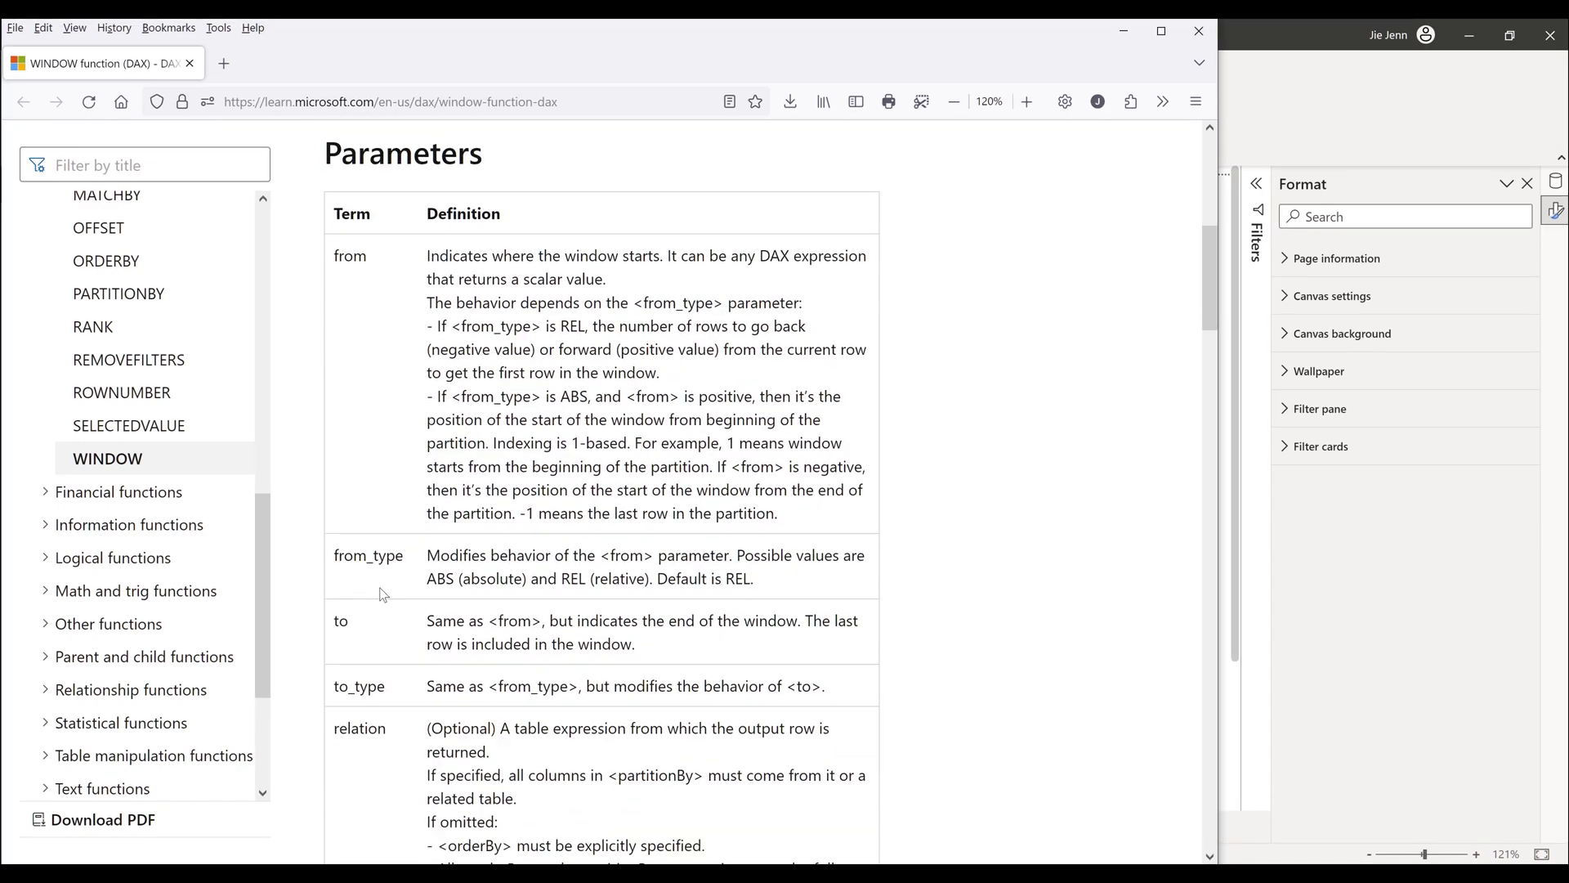
double_click(444, 578)
left_click_drag(425, 578, 772, 581)
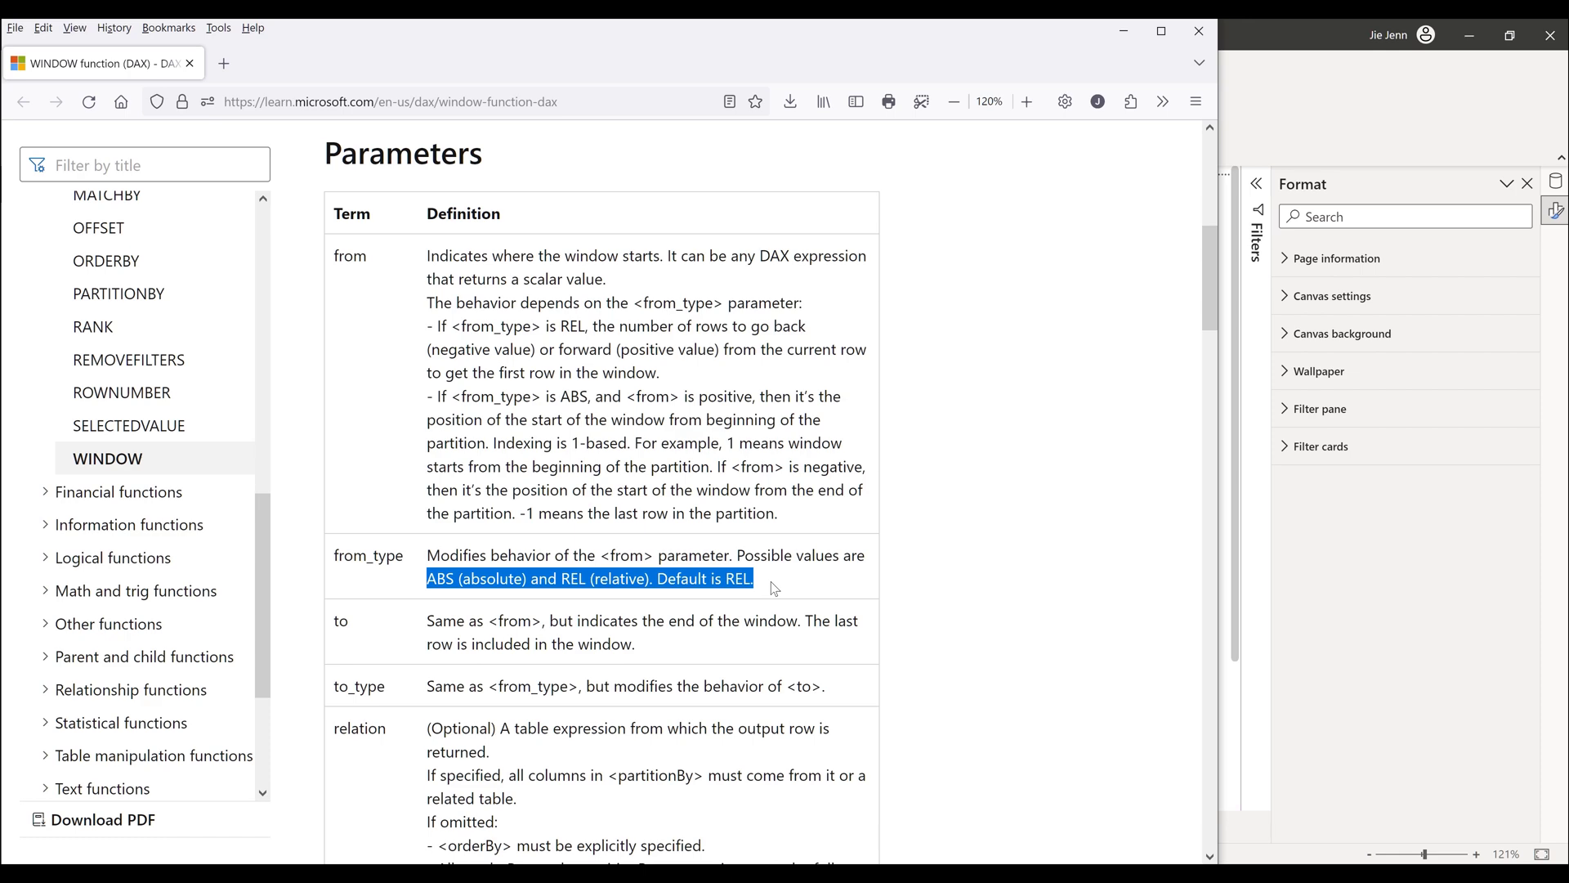
left_click(583, 578)
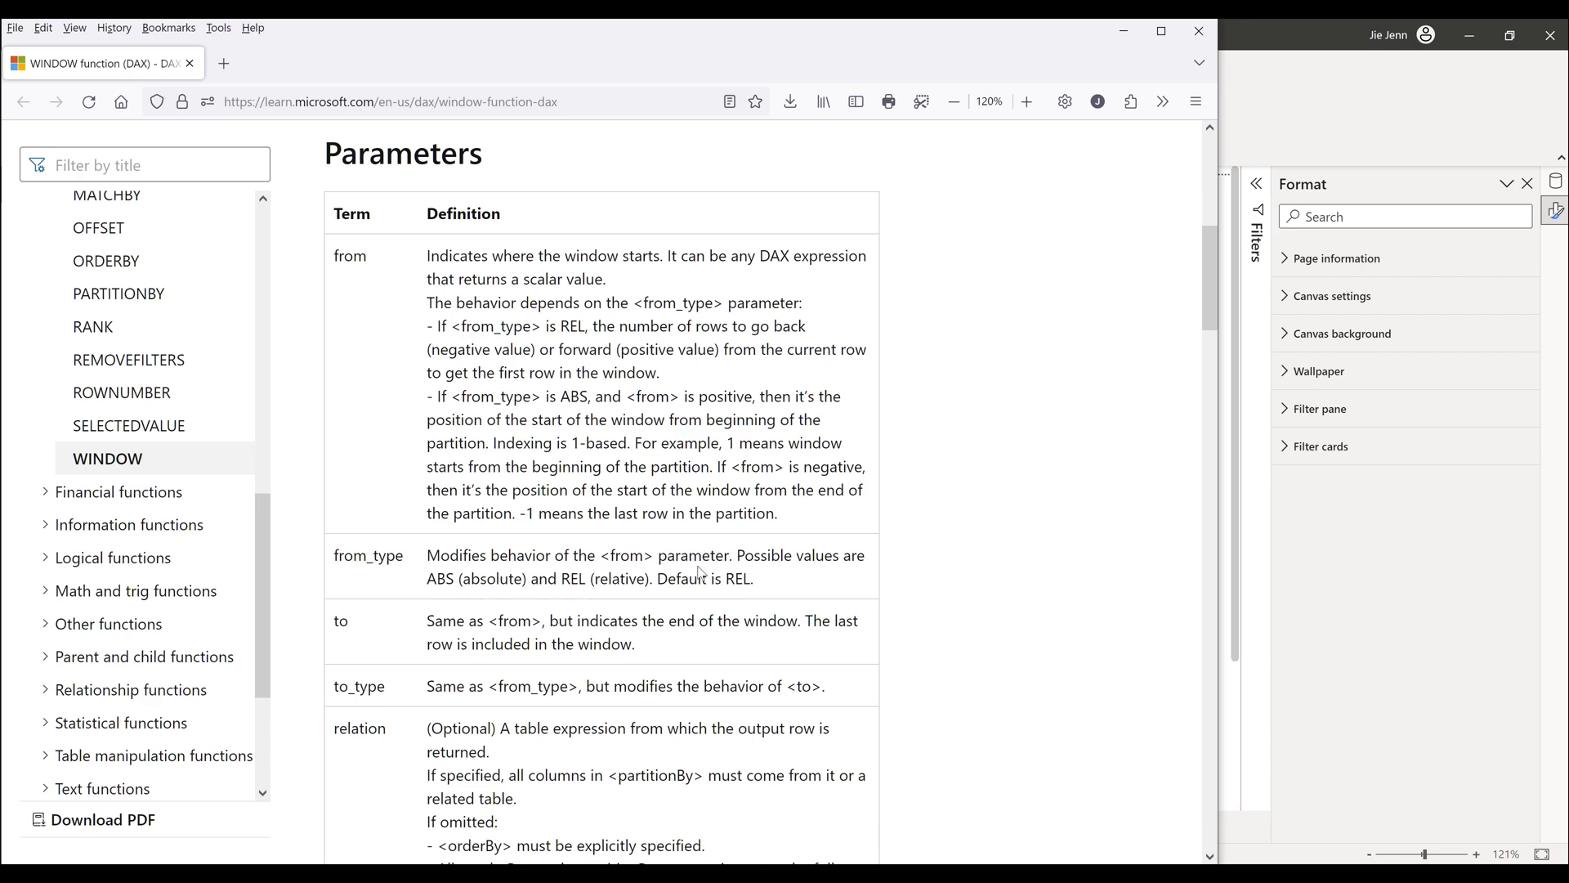
Review the definitions of the remaining WINDOW parameters, from to and to_type through relation, orderBy, blanks, partitionBy and matchBy.
scroll(411, 515, "down", 2)
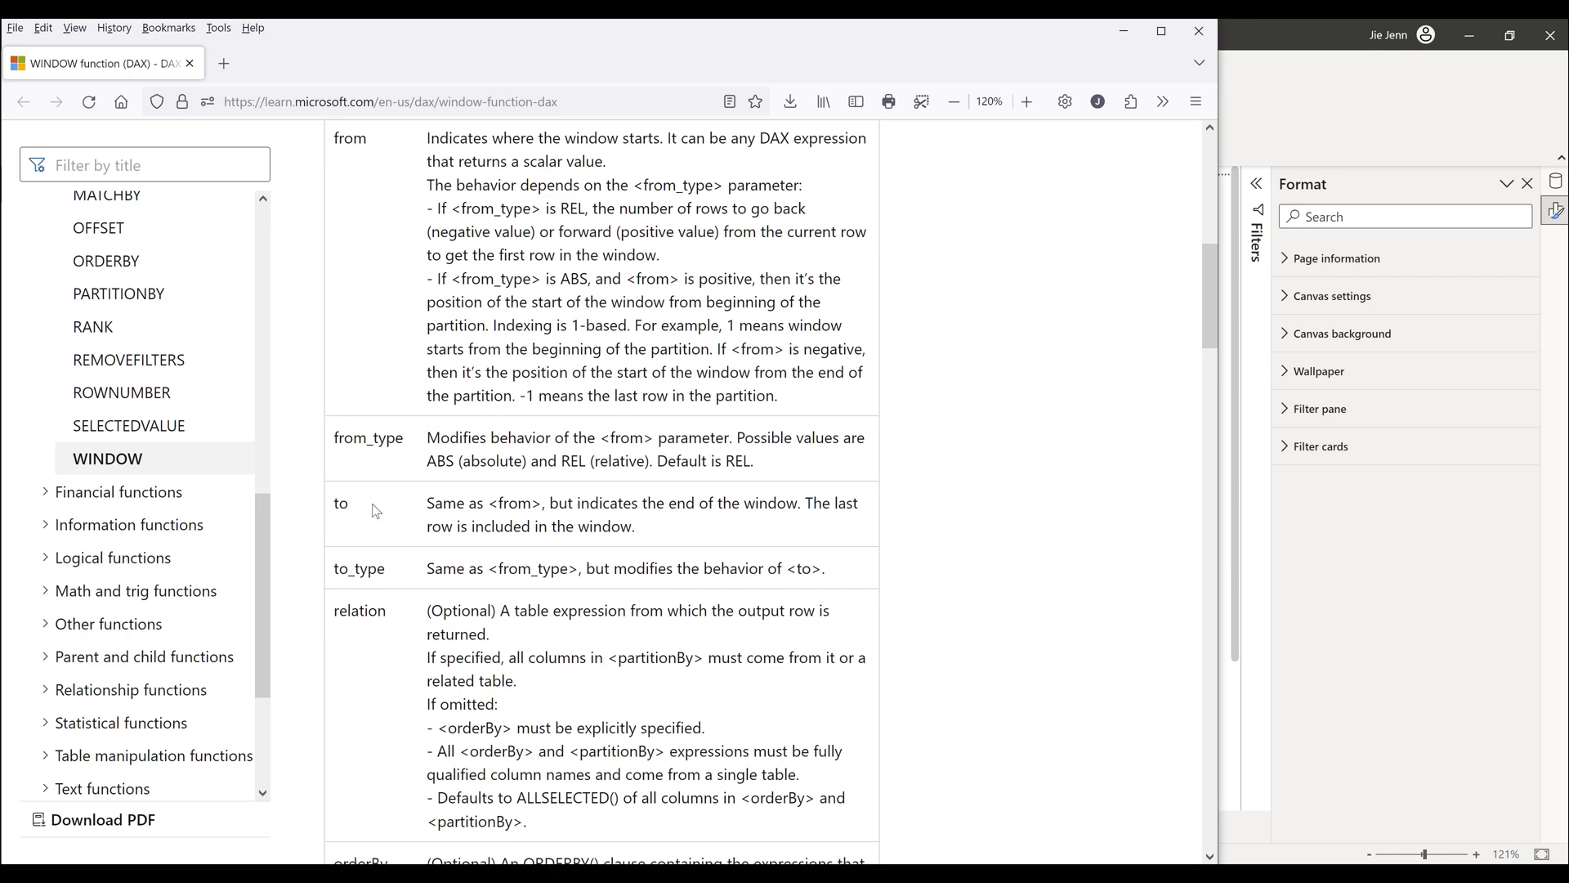
double_click(341, 507)
left_click(357, 512)
scroll(358, 514, "down", 2)
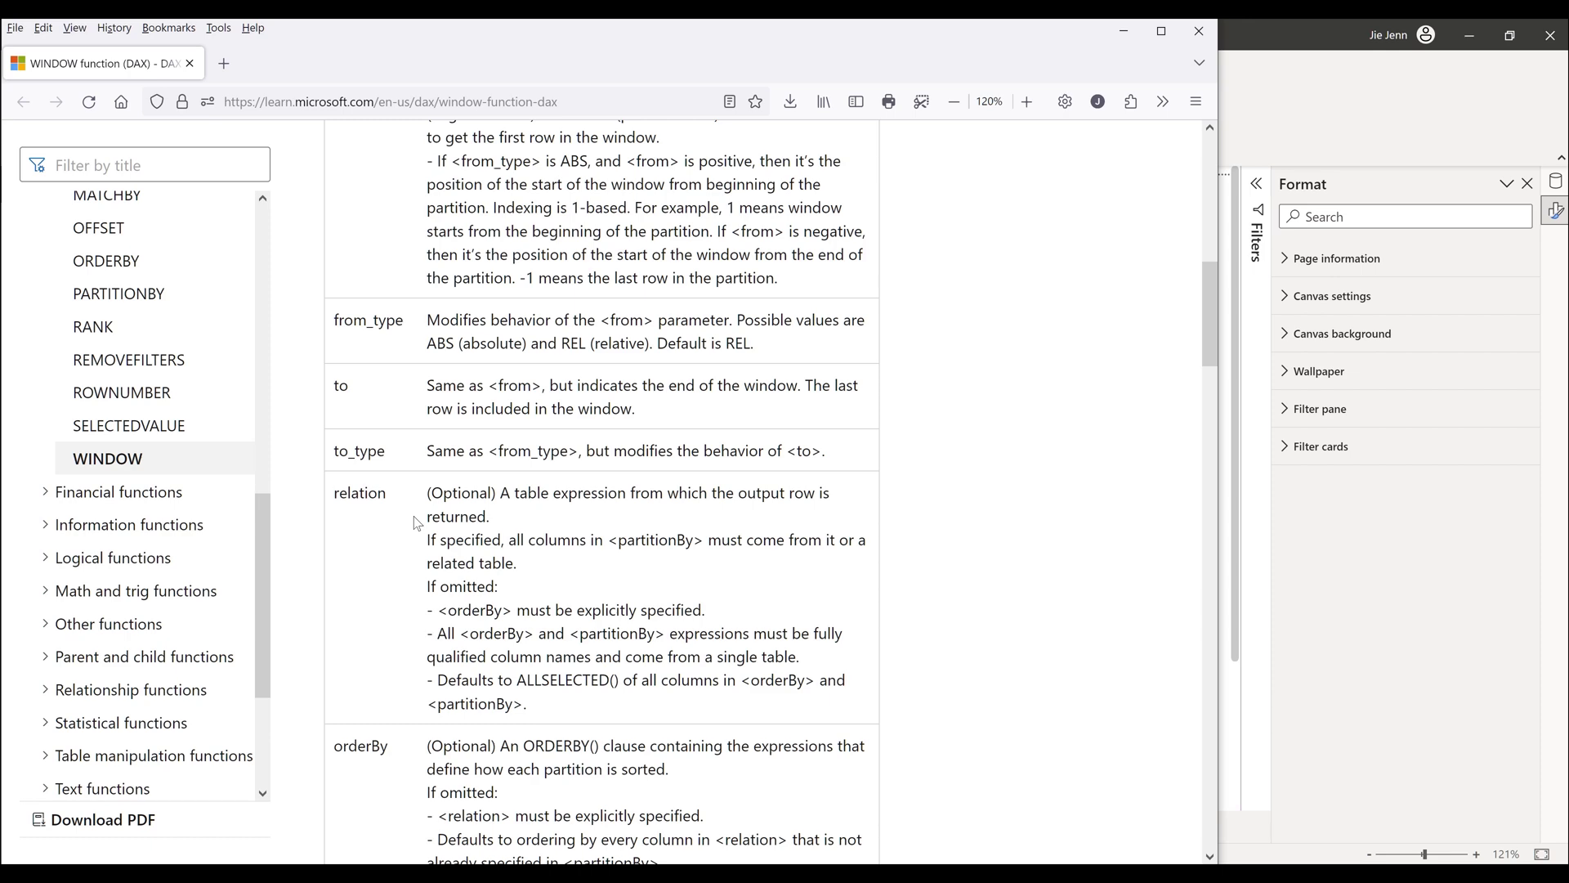
scroll(396, 654, "down", 2)
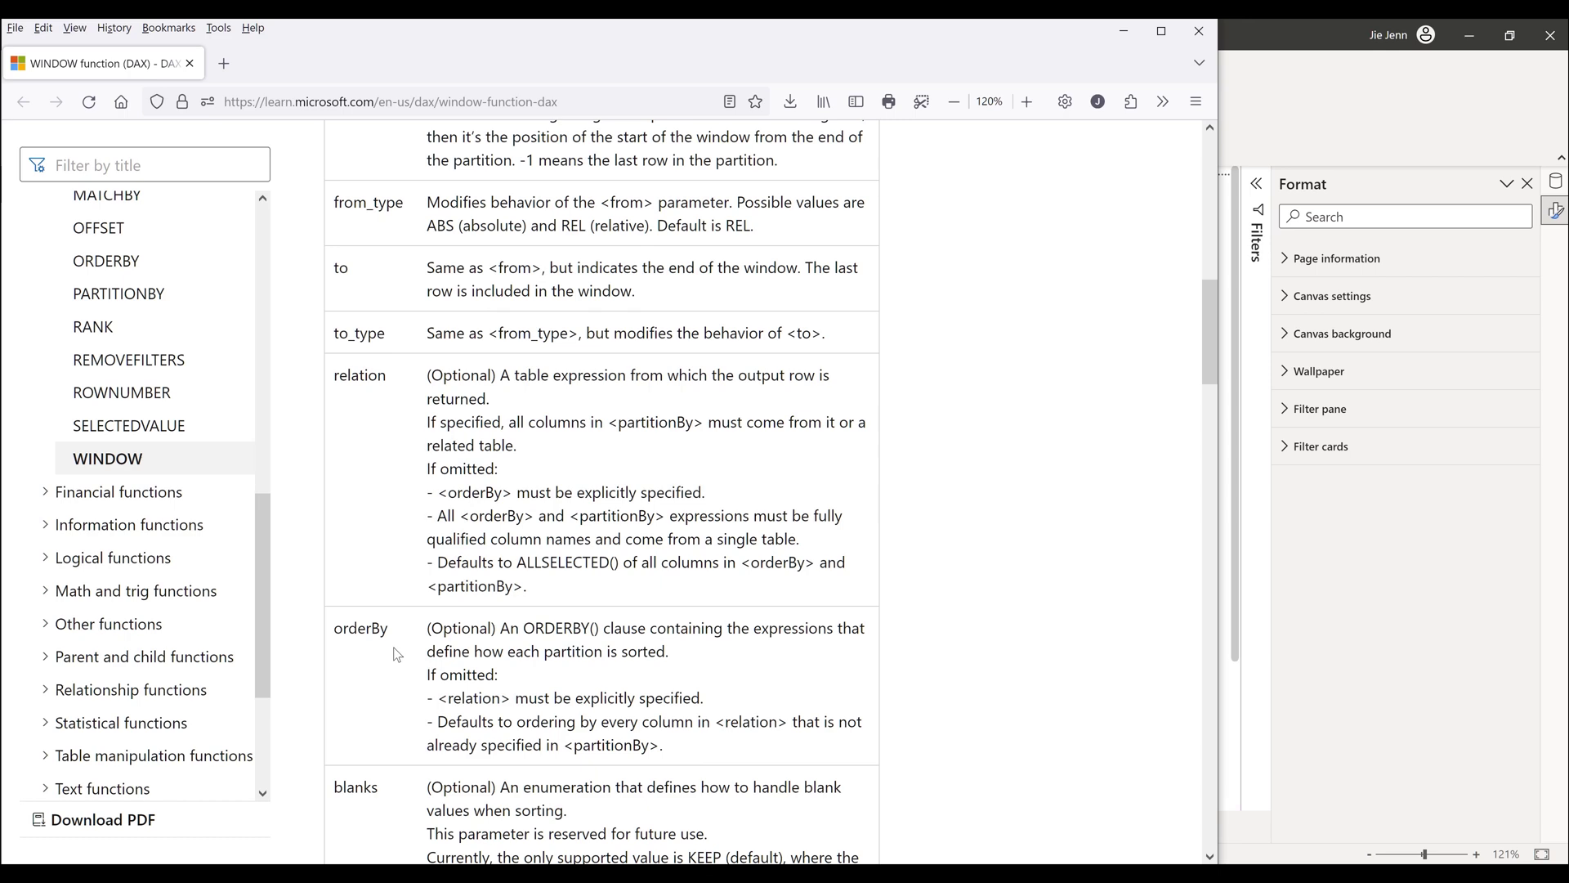
scroll(397, 654, "down", 6)
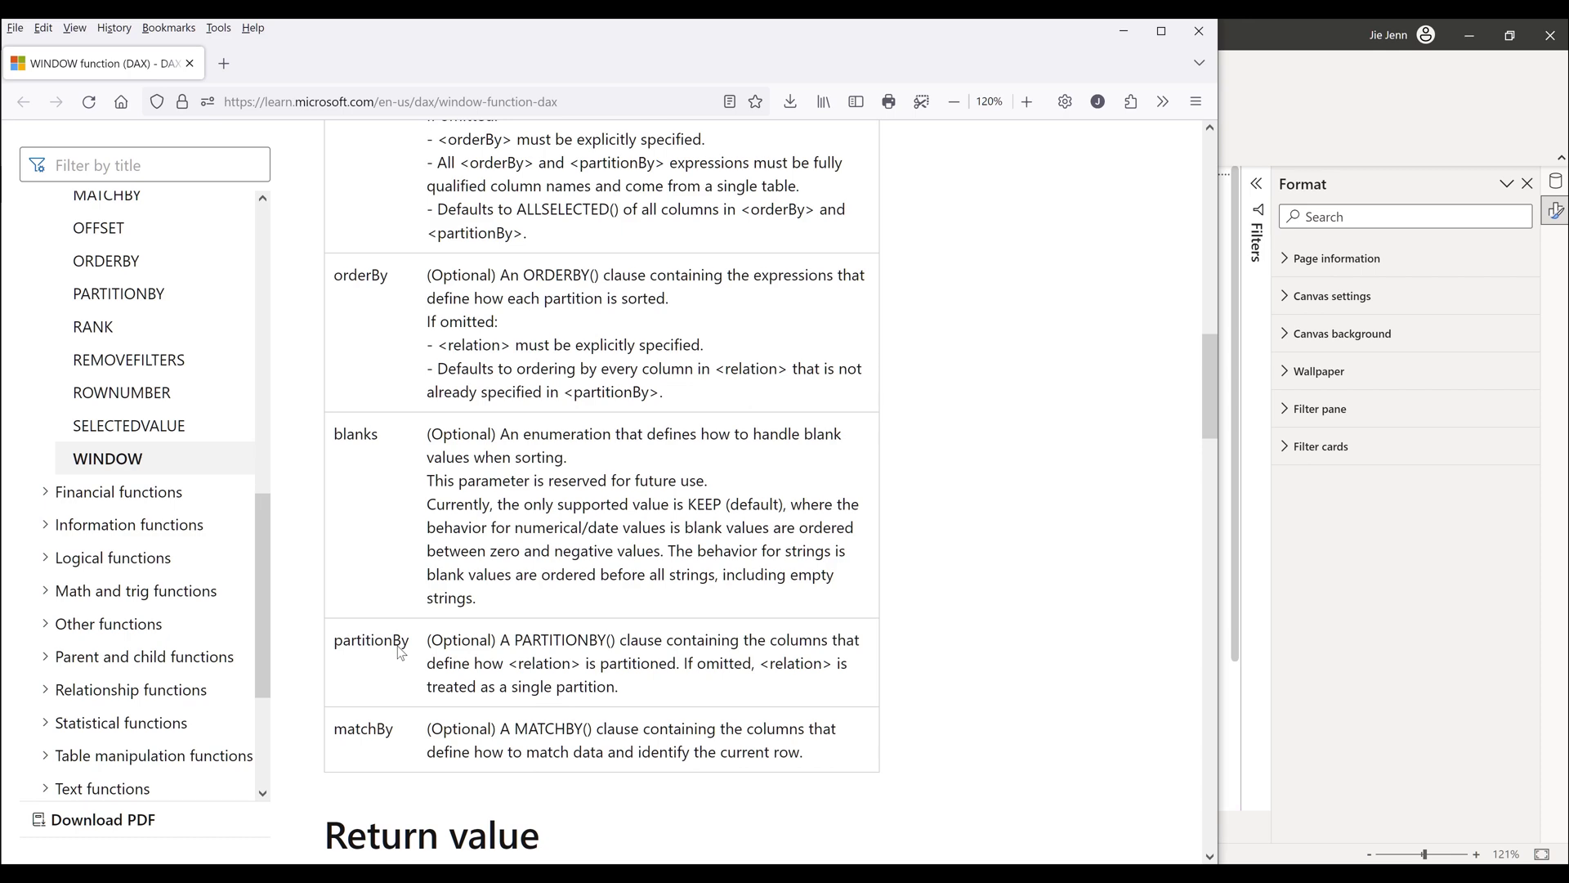
scroll(400, 651, "up", 2)
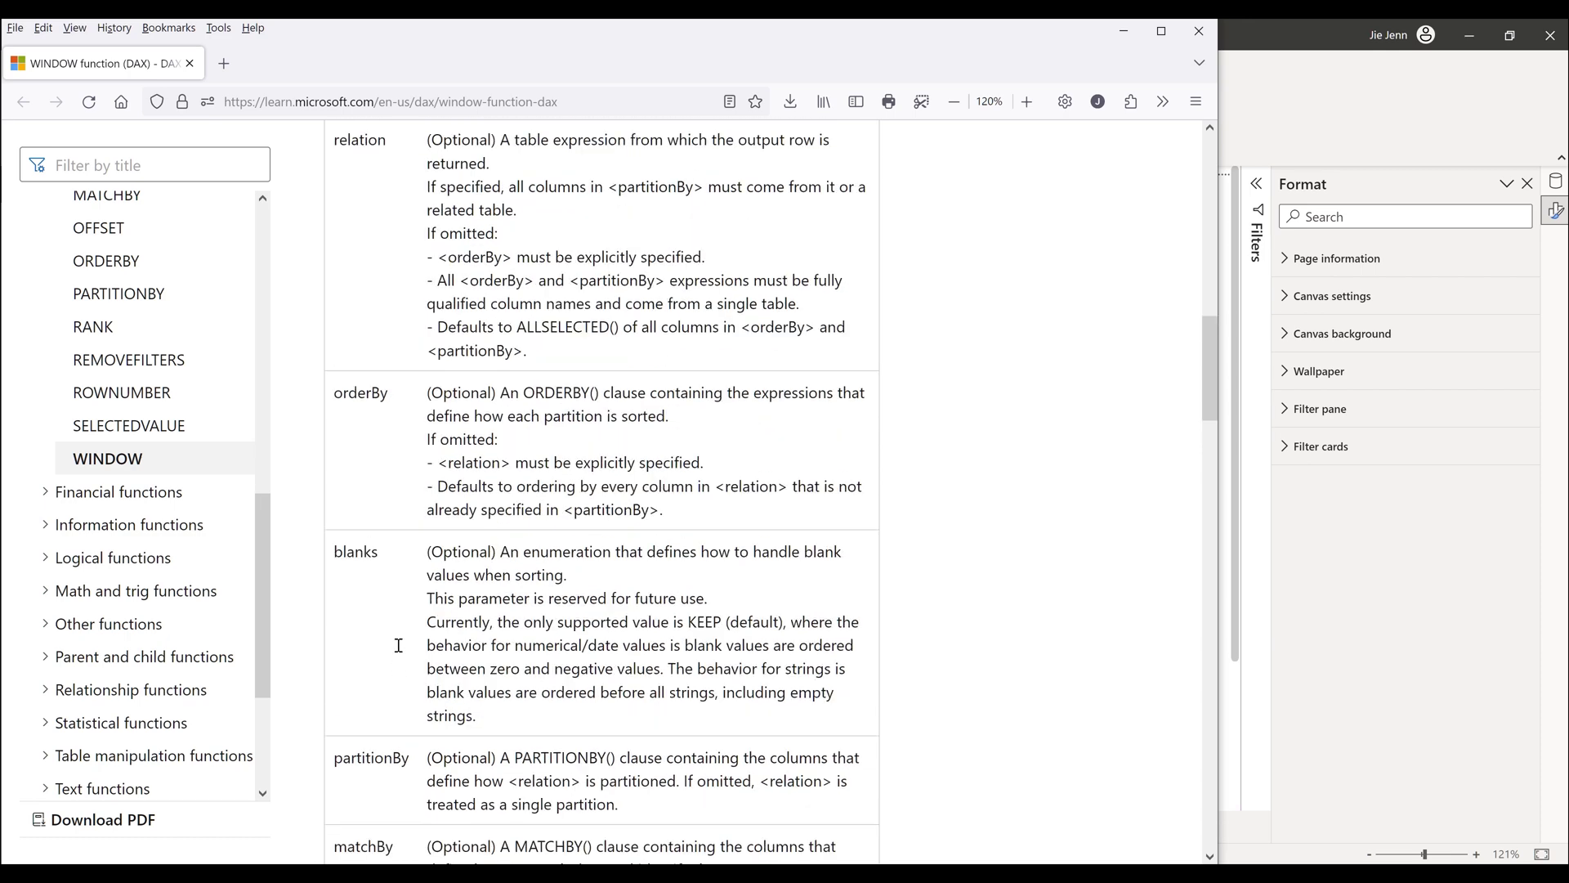
Switch back to Power BI Desktop, show the data fields and start a new calculated table.
left_click(1367, 575)
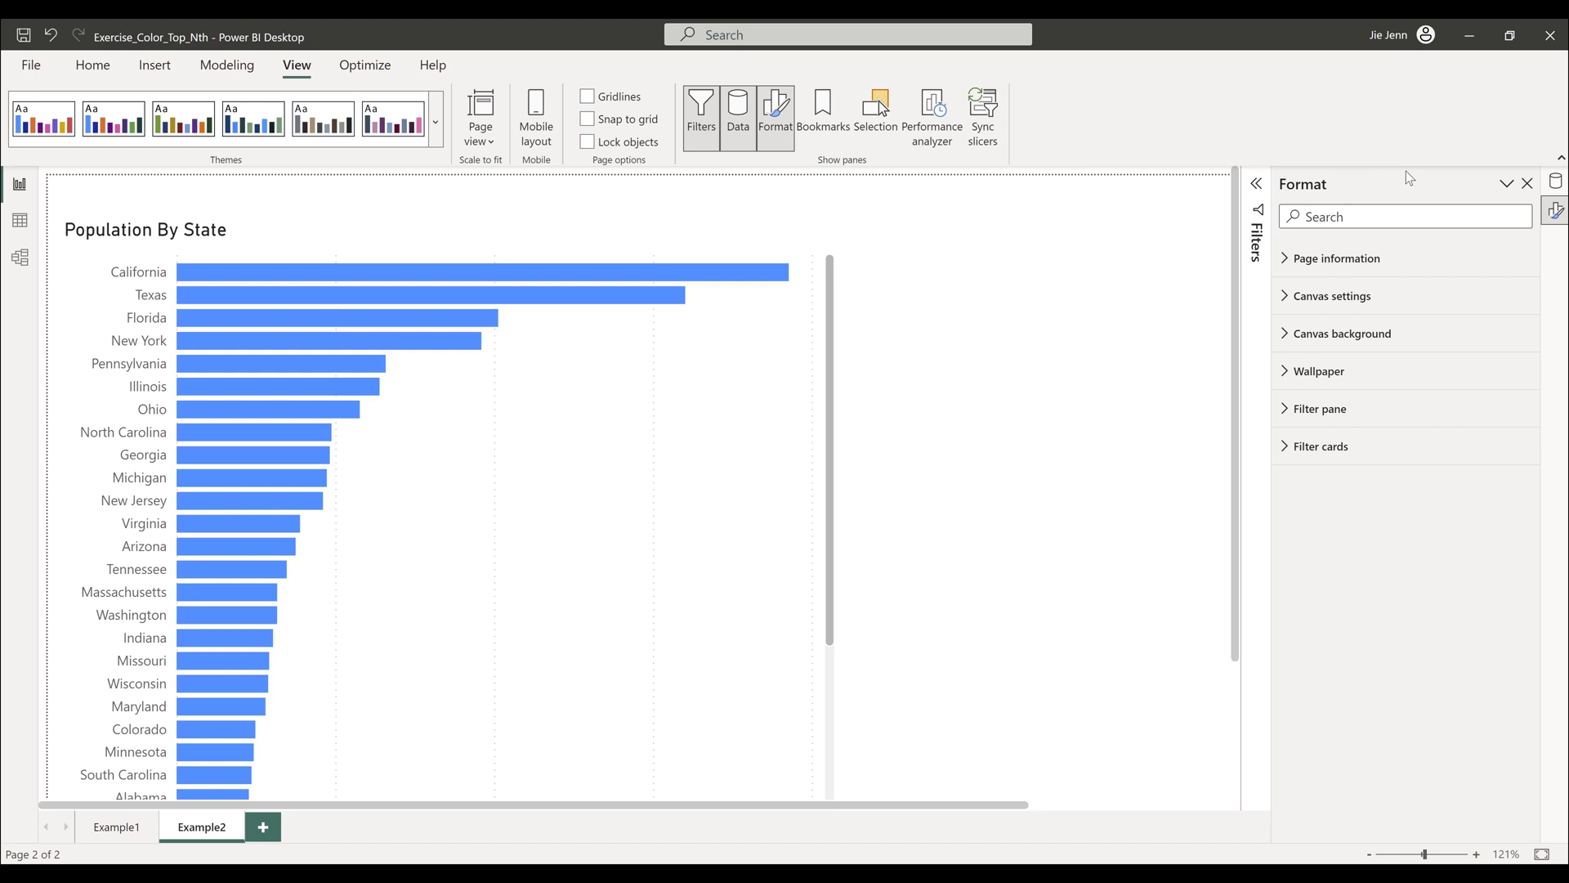
left_click(1554, 185)
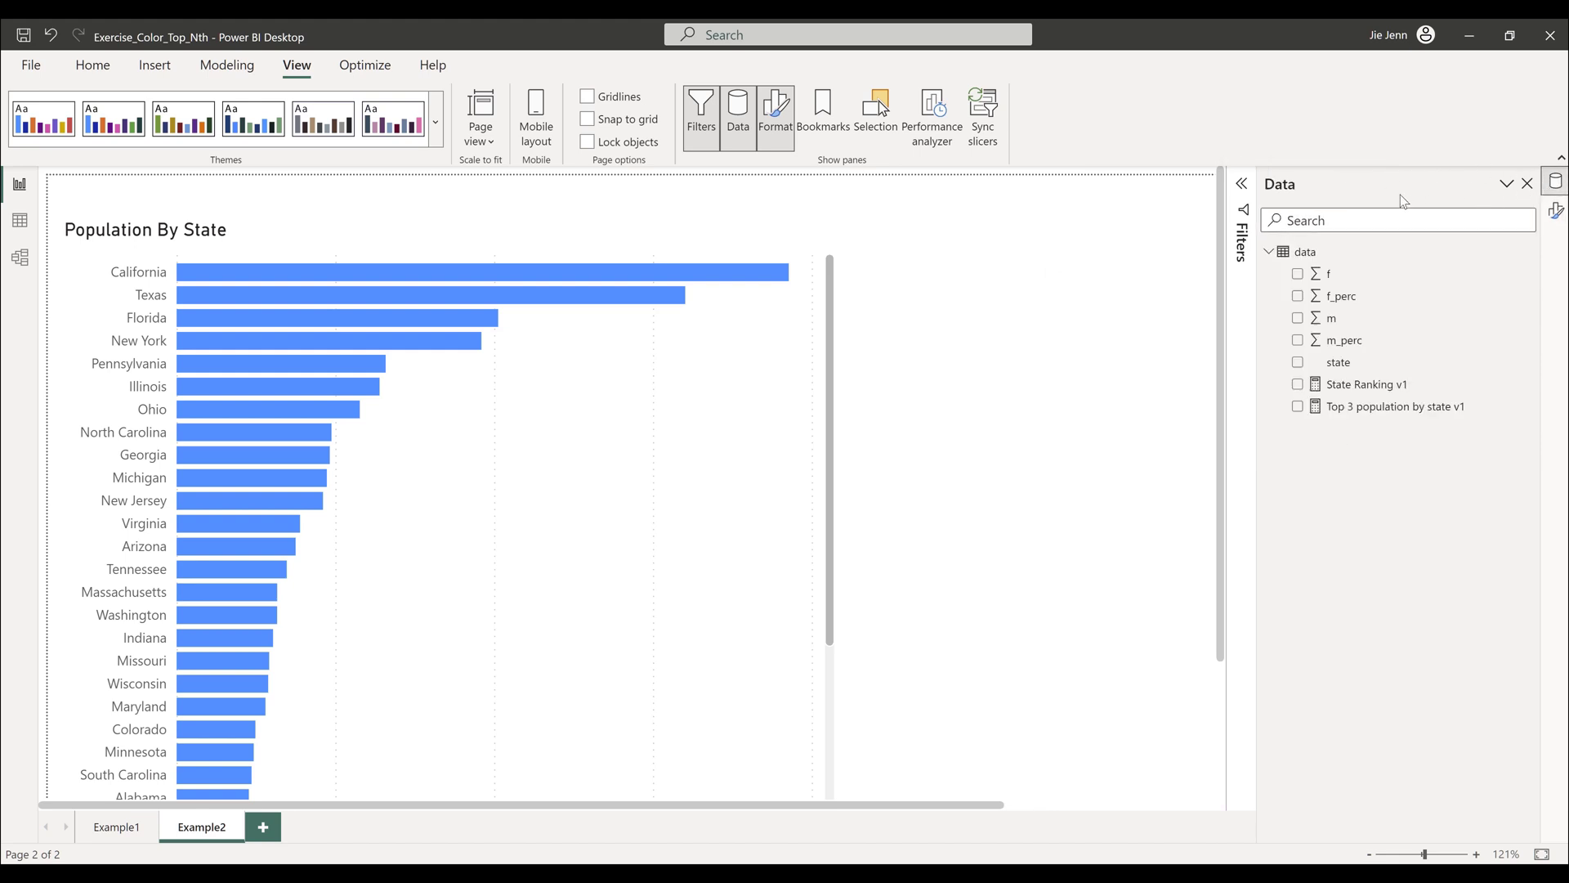
right_click(1317, 253)
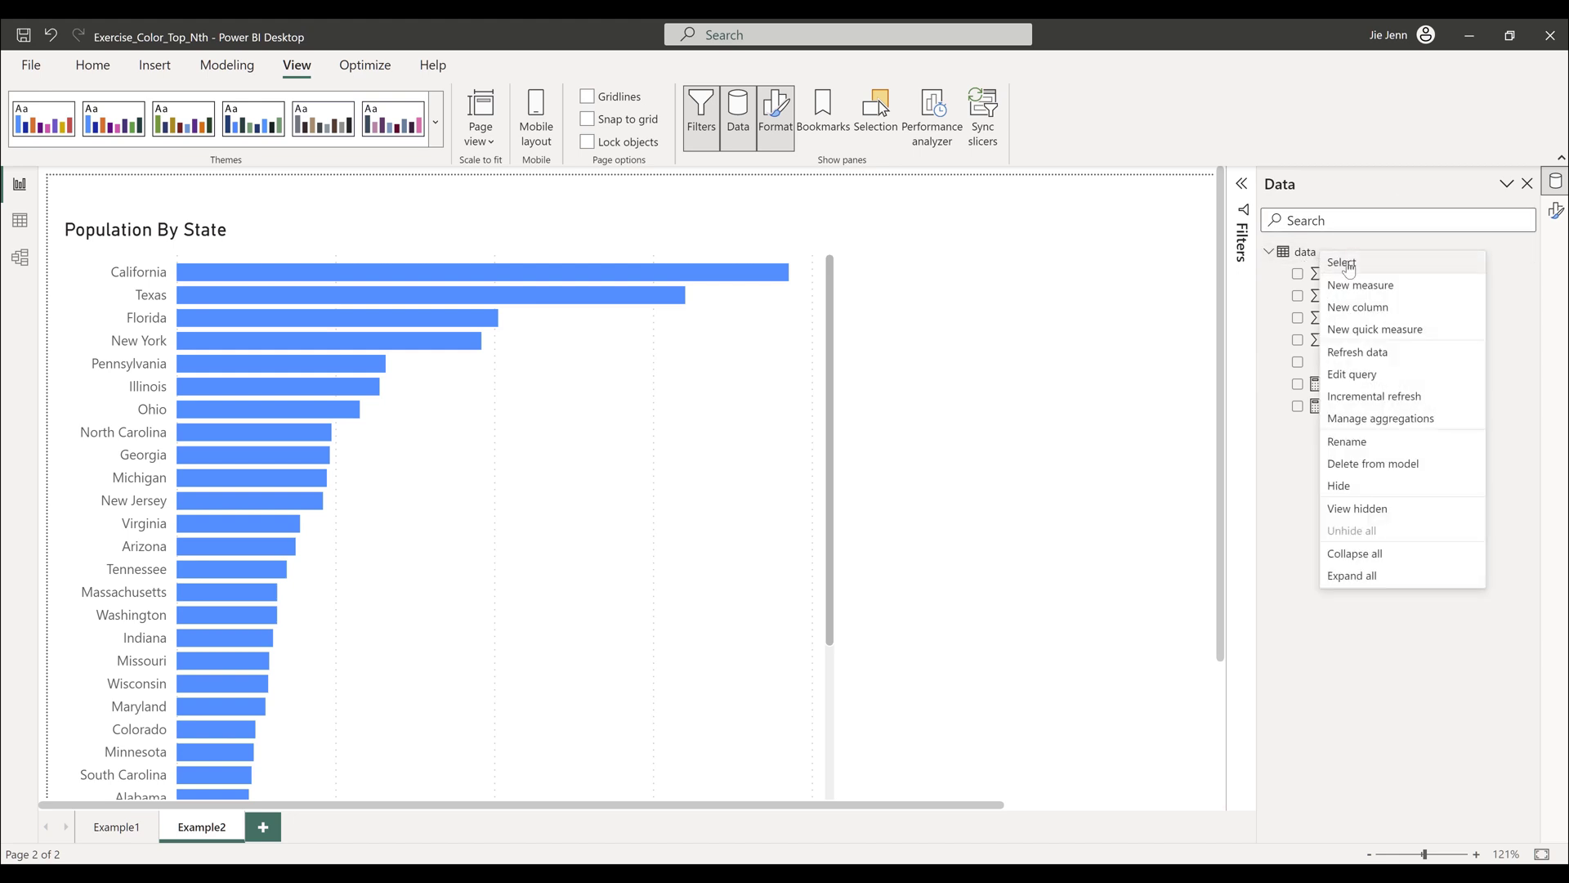
scroll(937, 330, "down", 1)
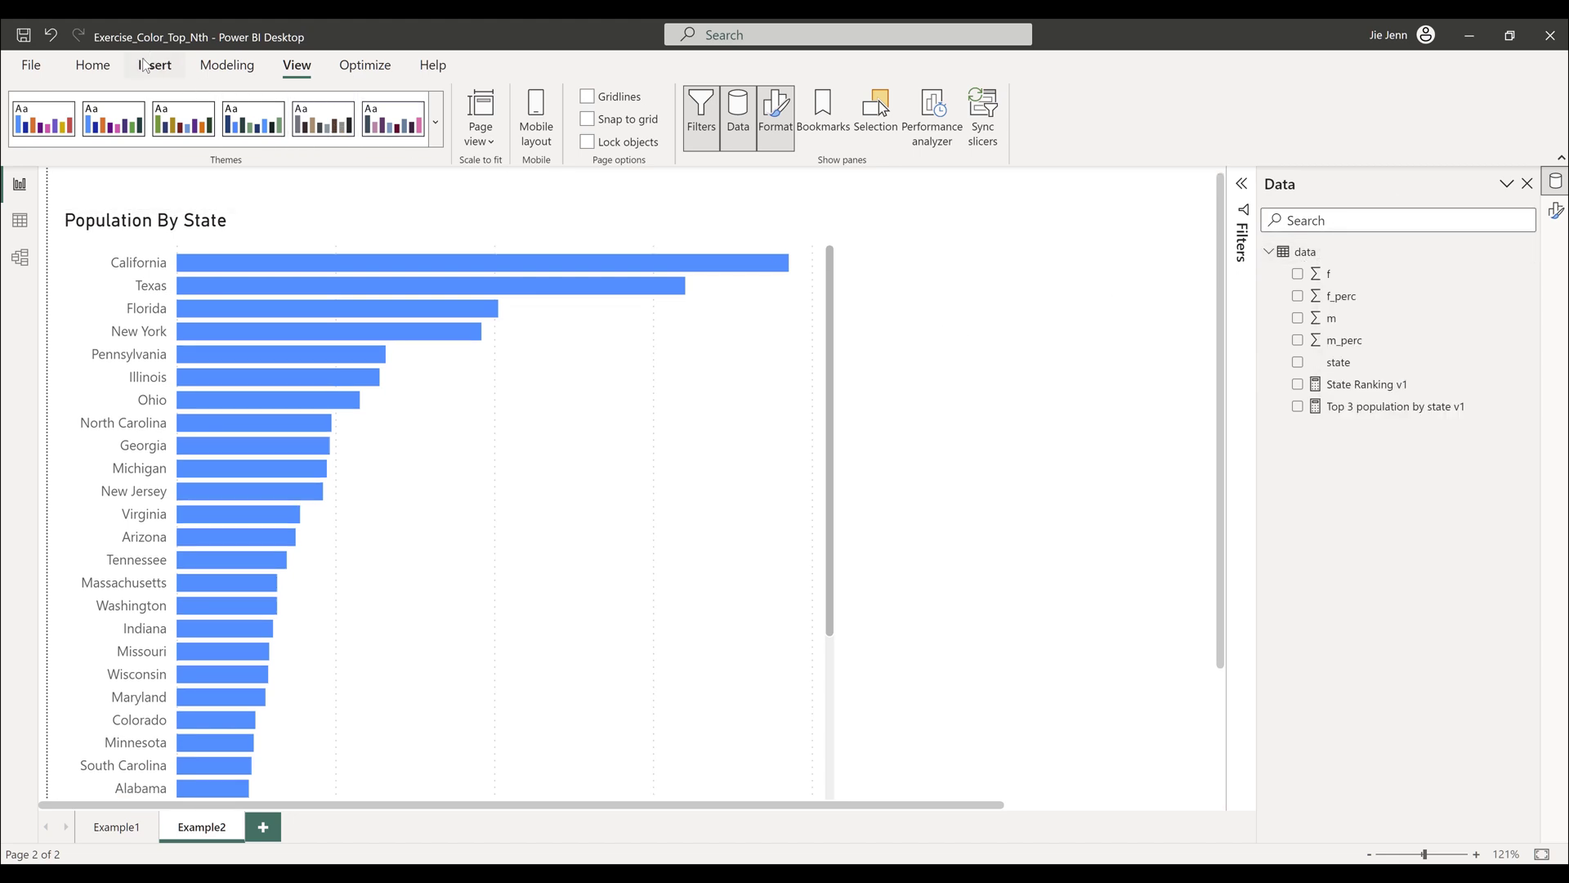
left_click(232, 75)
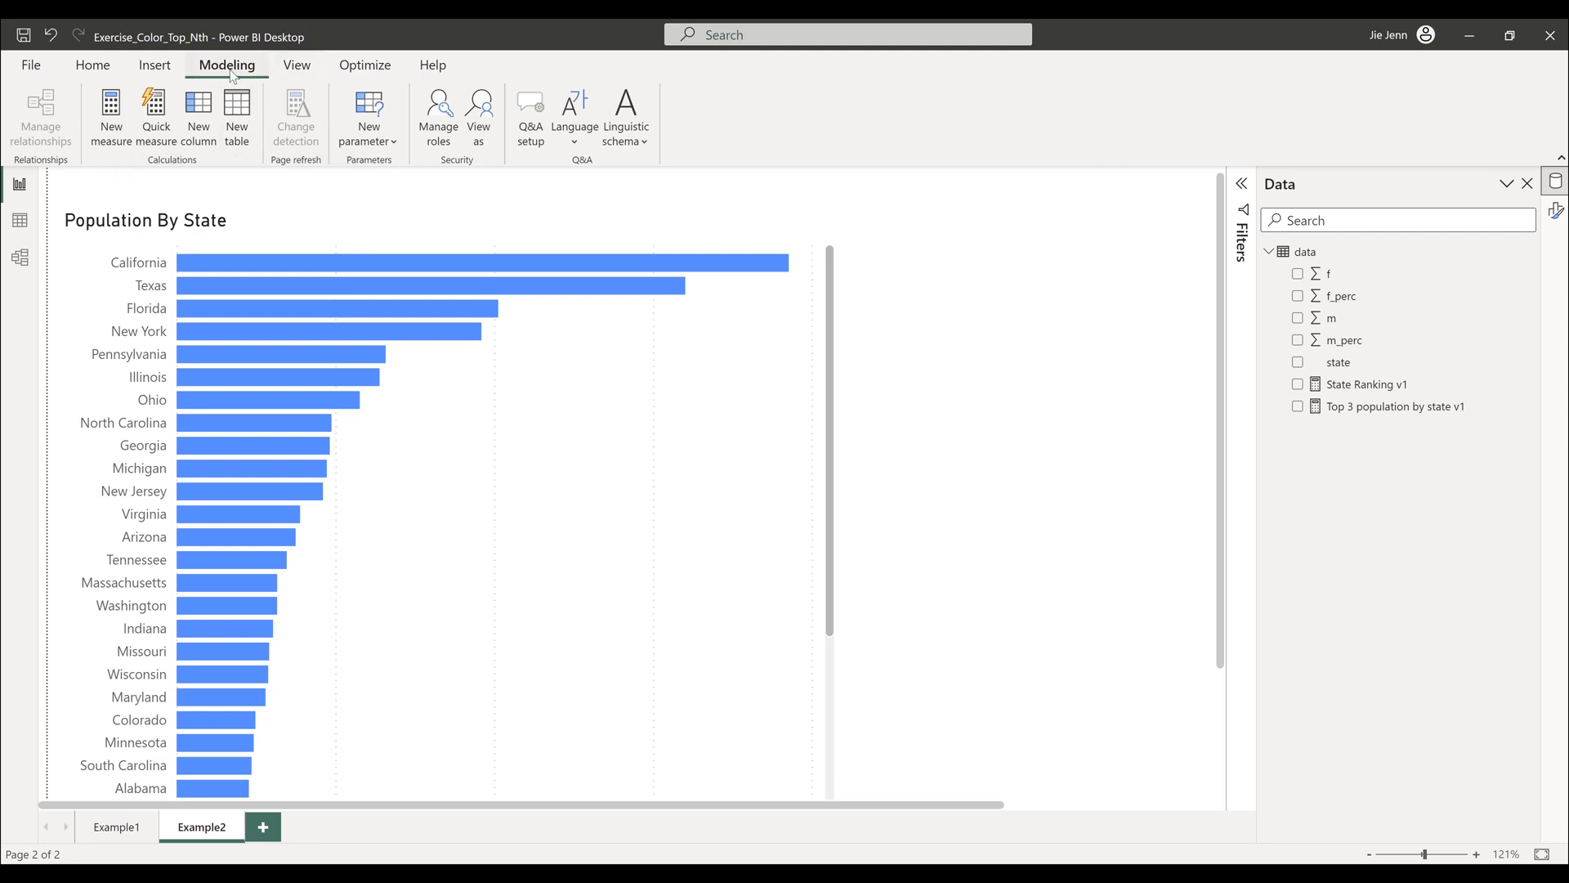
left_click(237, 113)
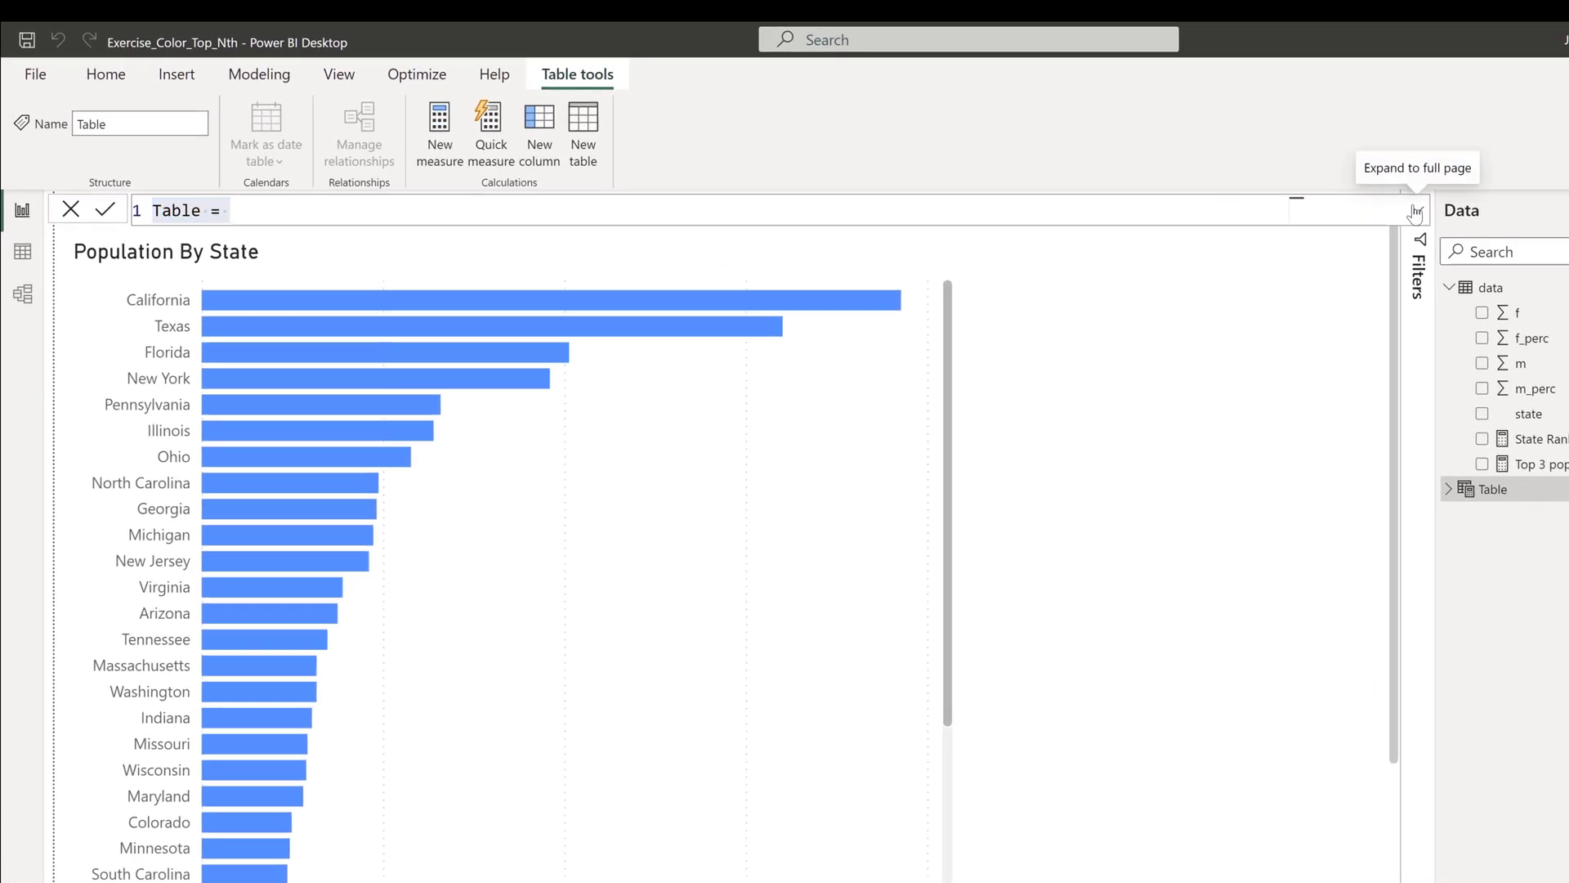
Expand the formula editor and name the calculated table window function output, leaving blank lines for its definition.
left_click(1415, 213)
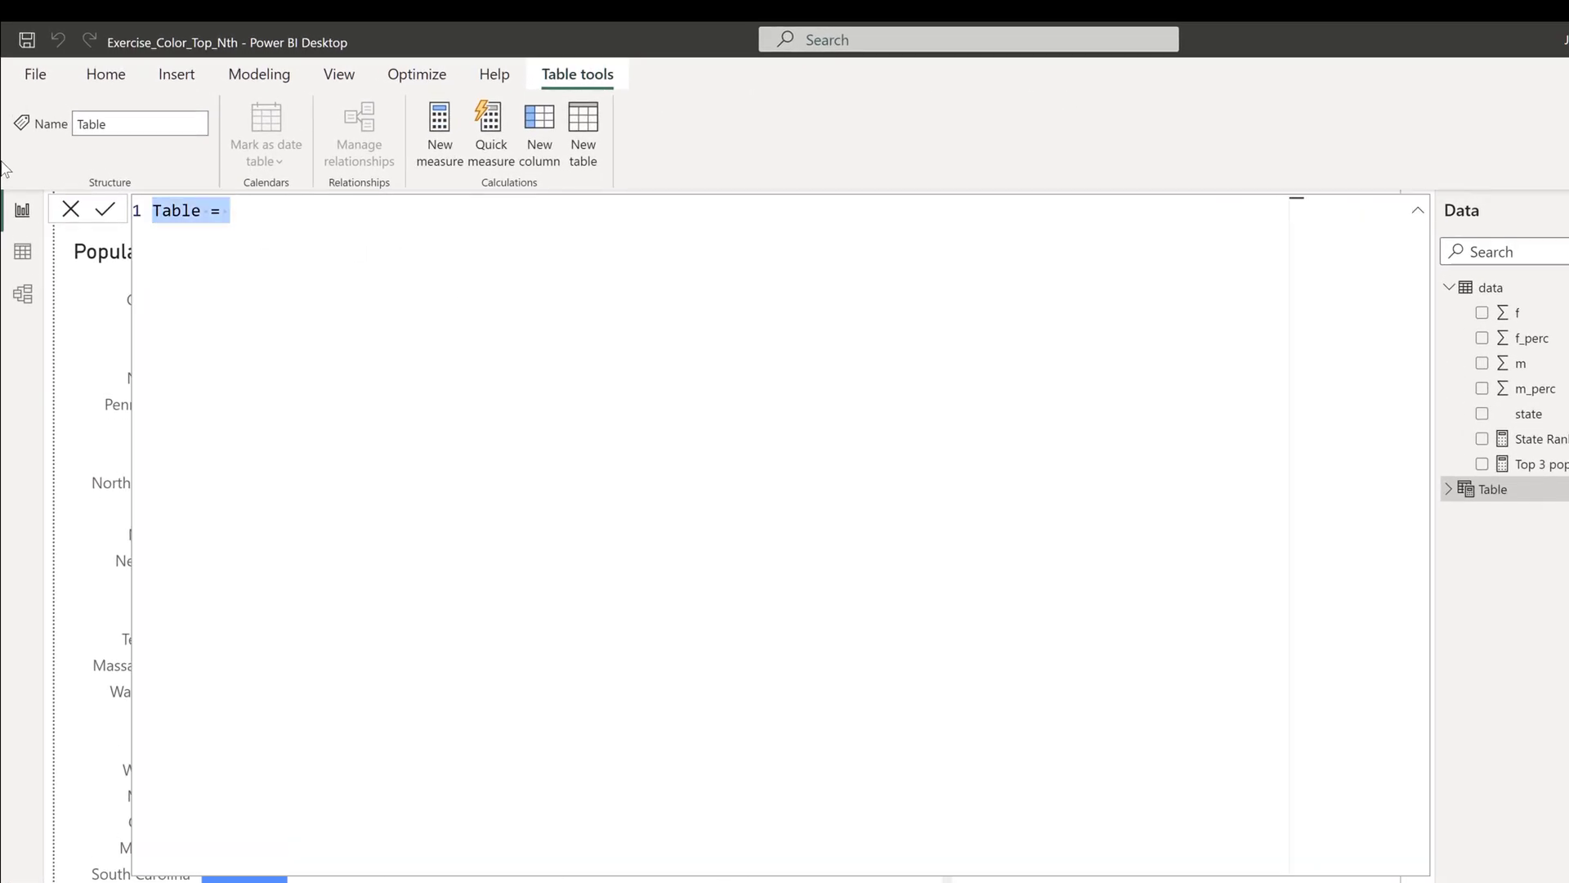
type("window")
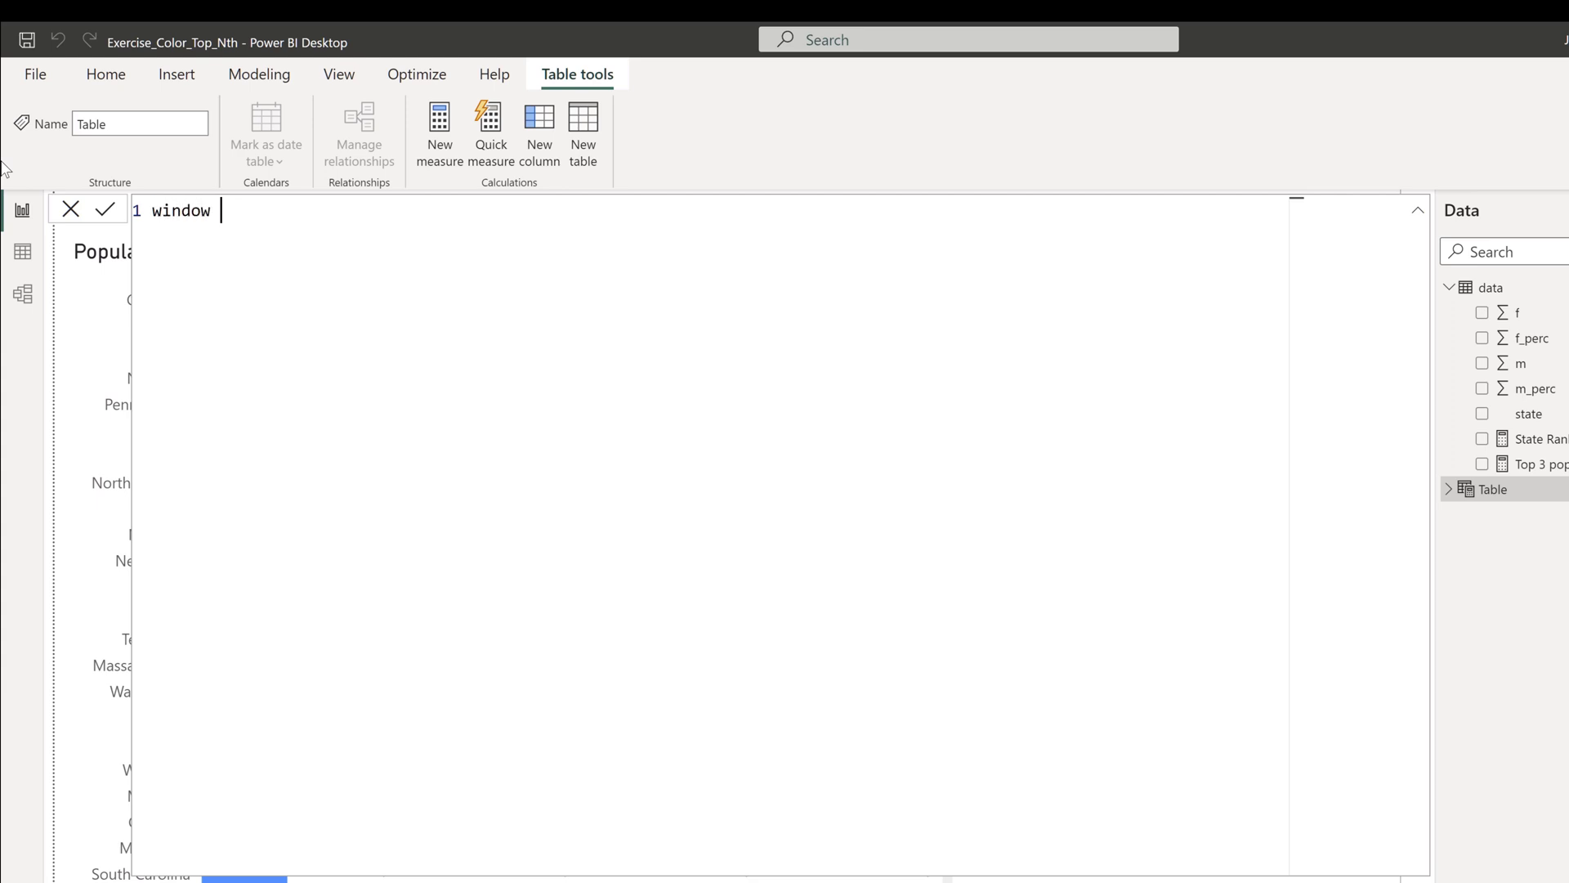
type(" function output =")
key("Return")
key("Return")
key("Return")
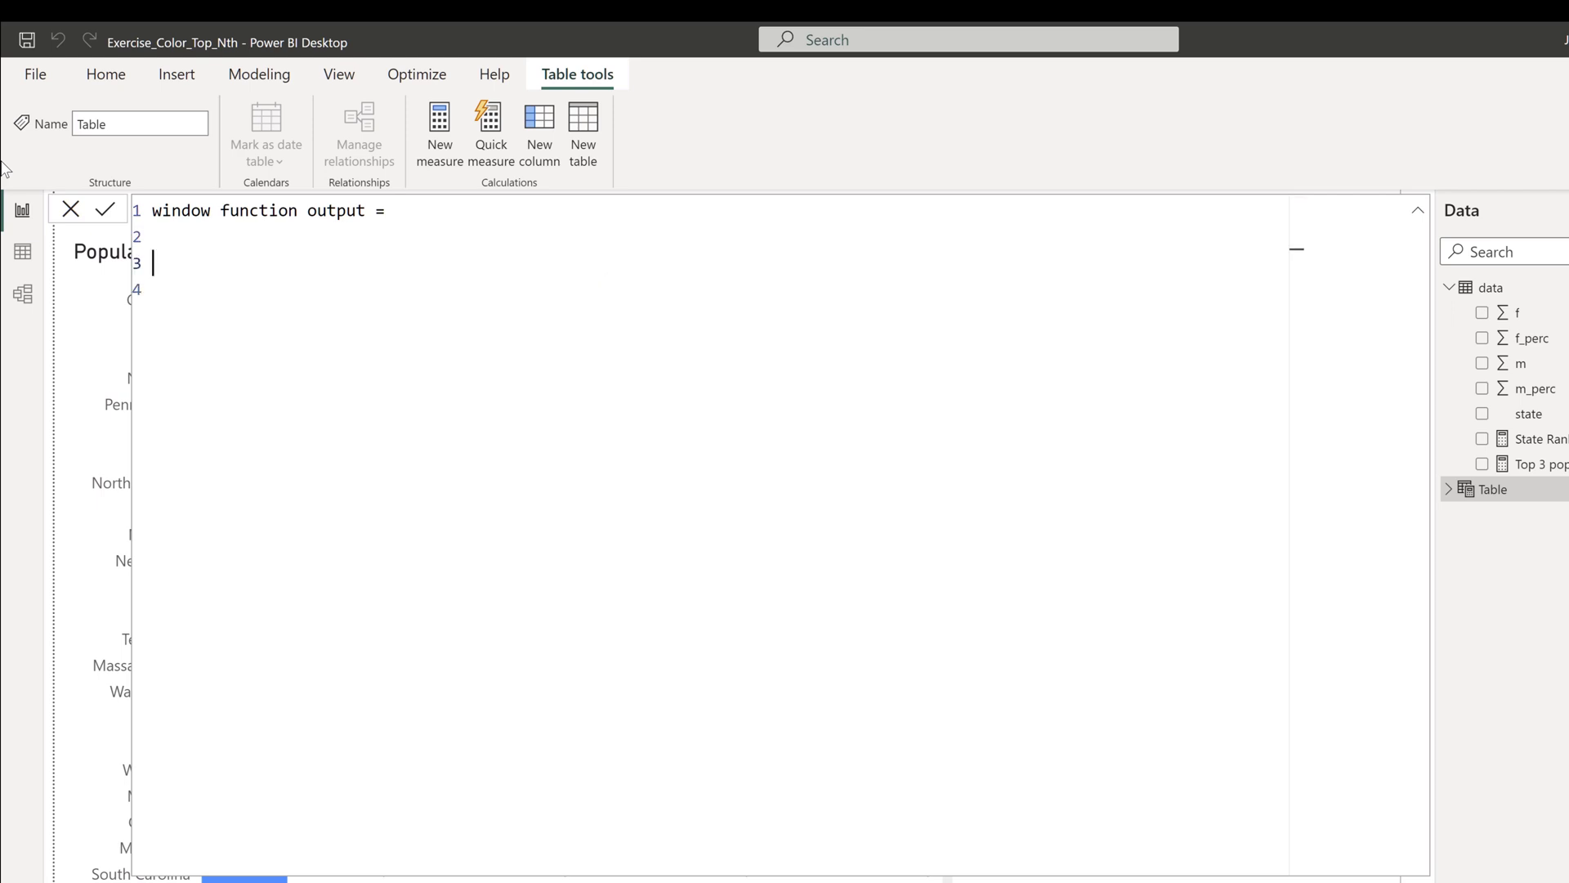
Declare the variables _from = 1 and _to = 3 in the table formula.
key("Up")
type("var _from = 1")
key("Return")
type("var _to = 3")
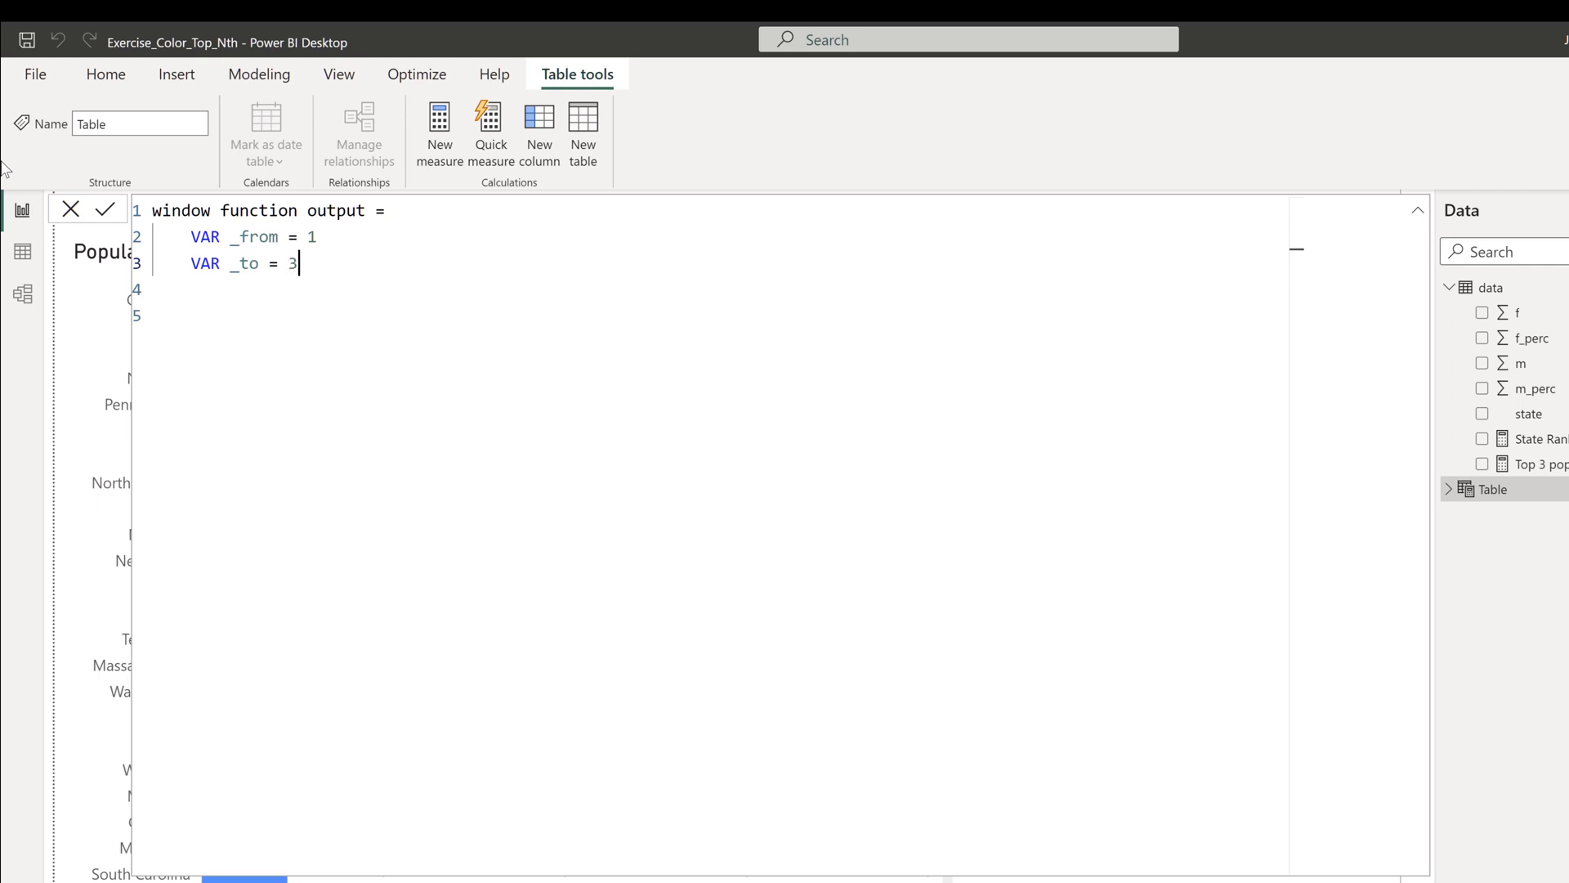
key("Return")
type("var tbl")
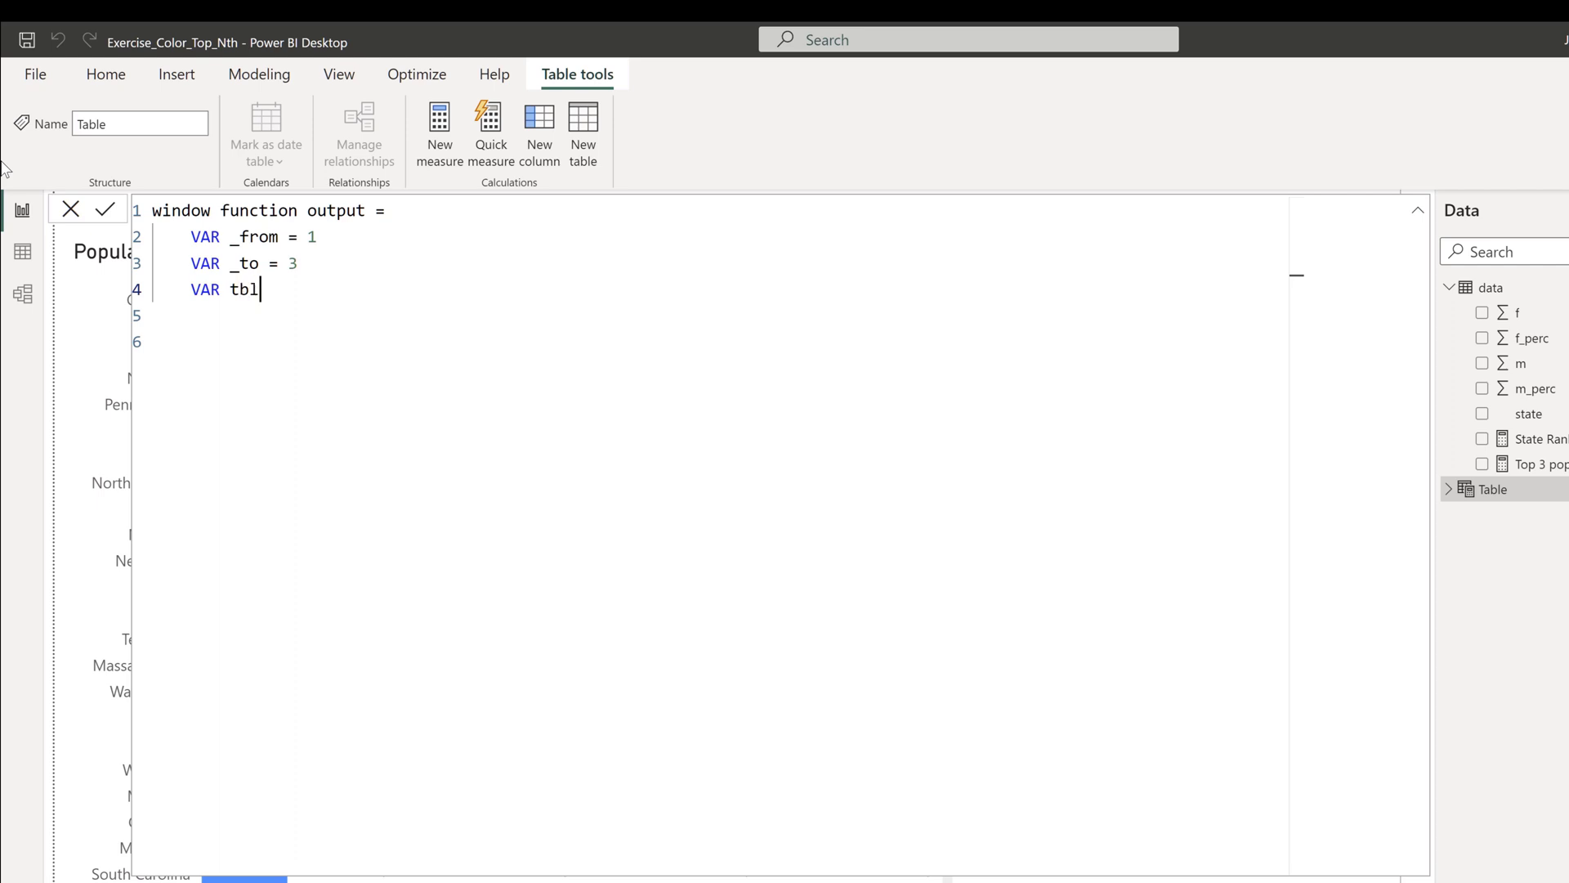
type(" = ADDCOLUMNS(ALL")
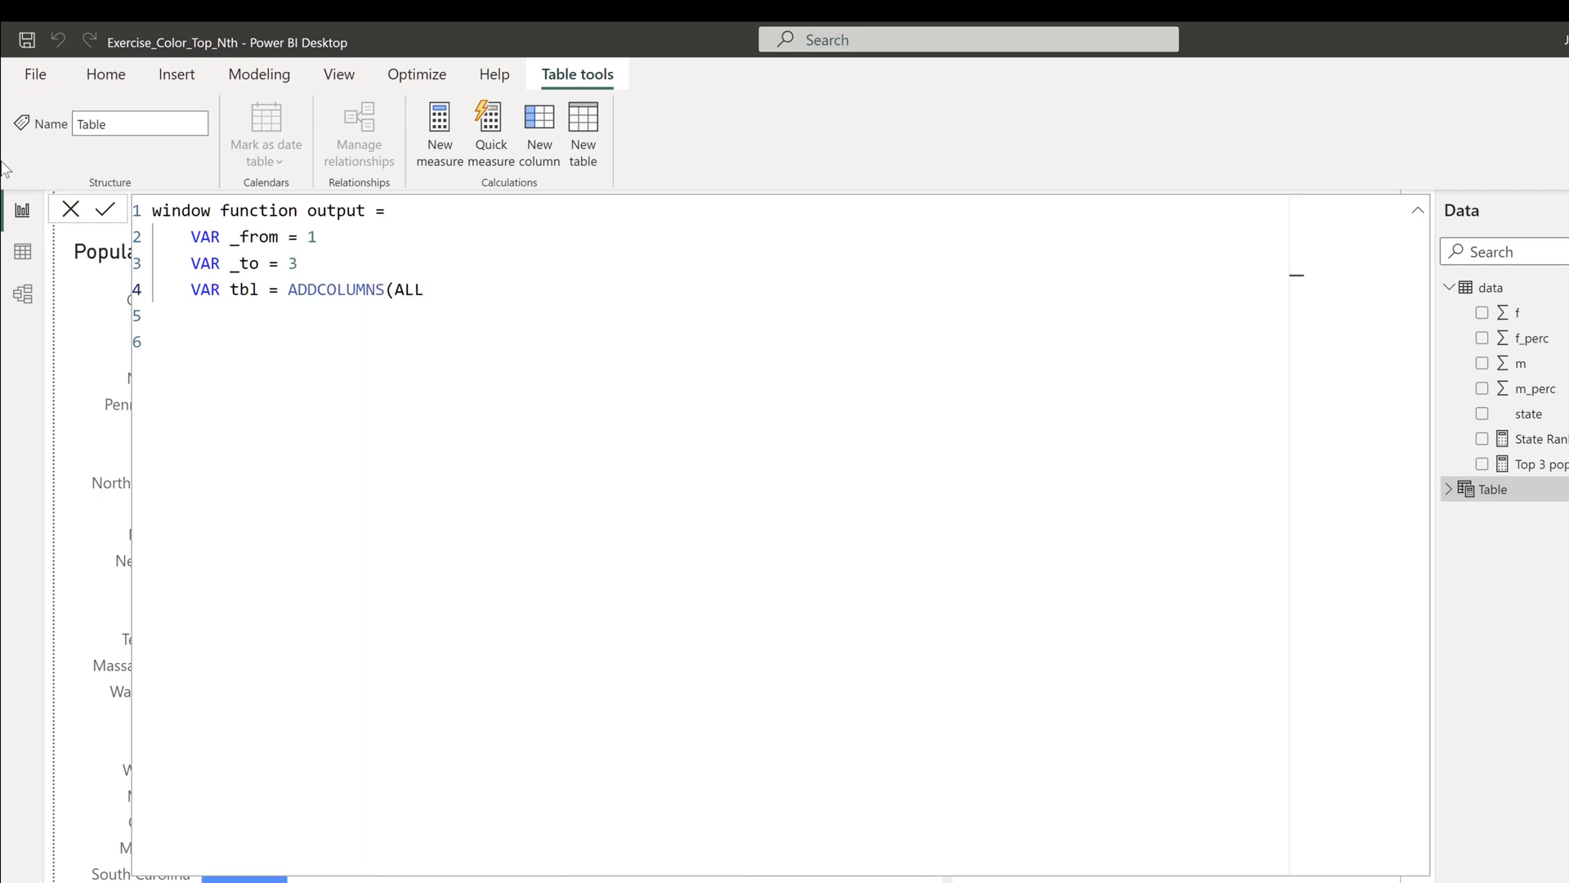
type("(data[state]), ")
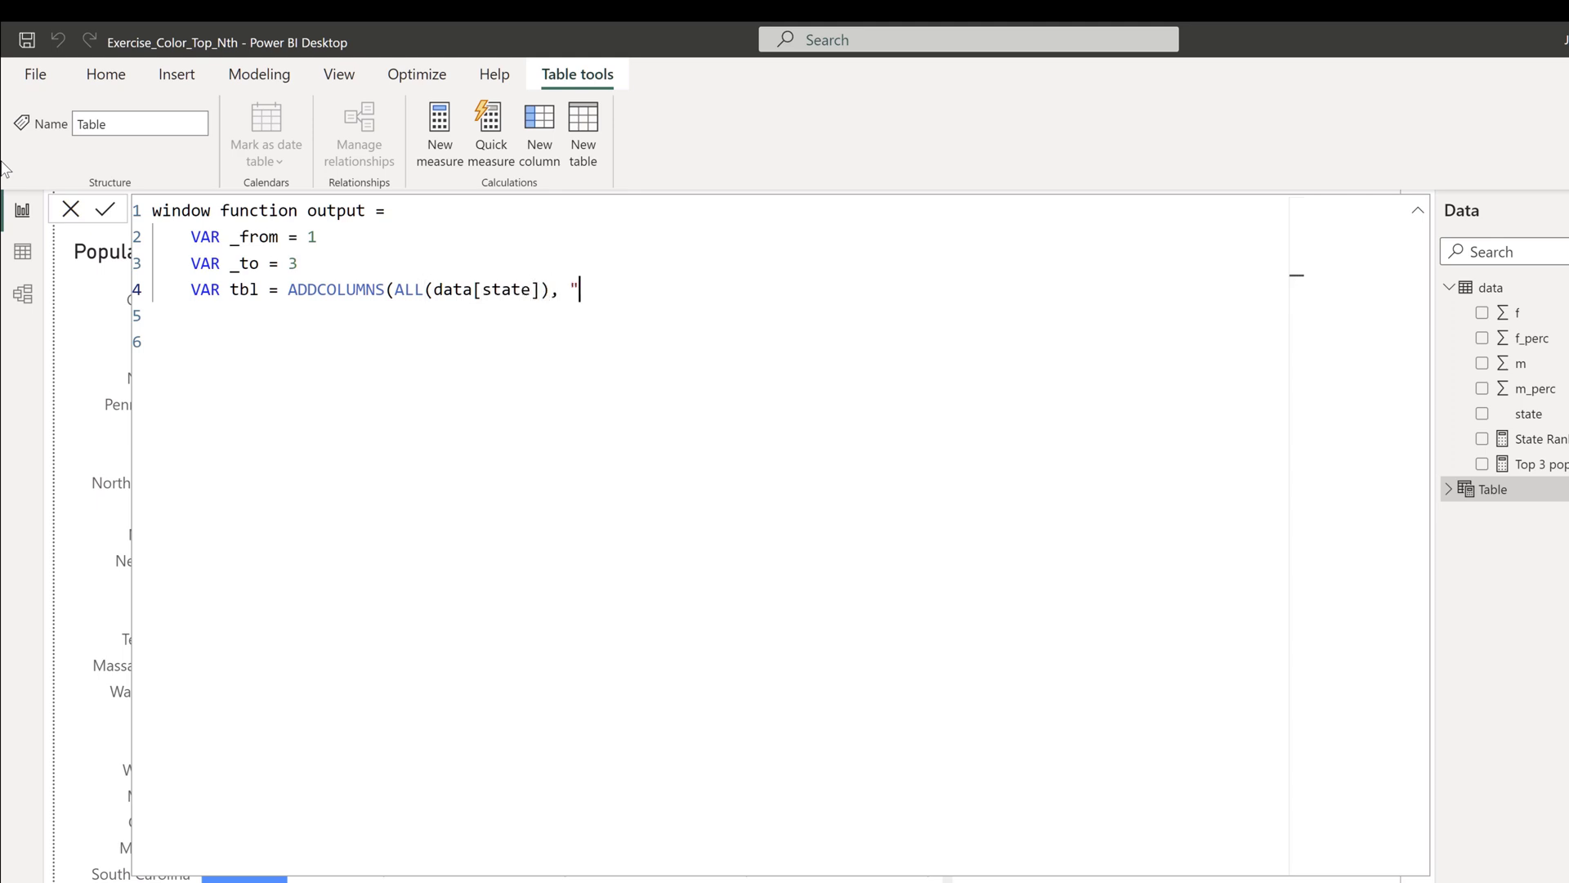
type("\"@population")
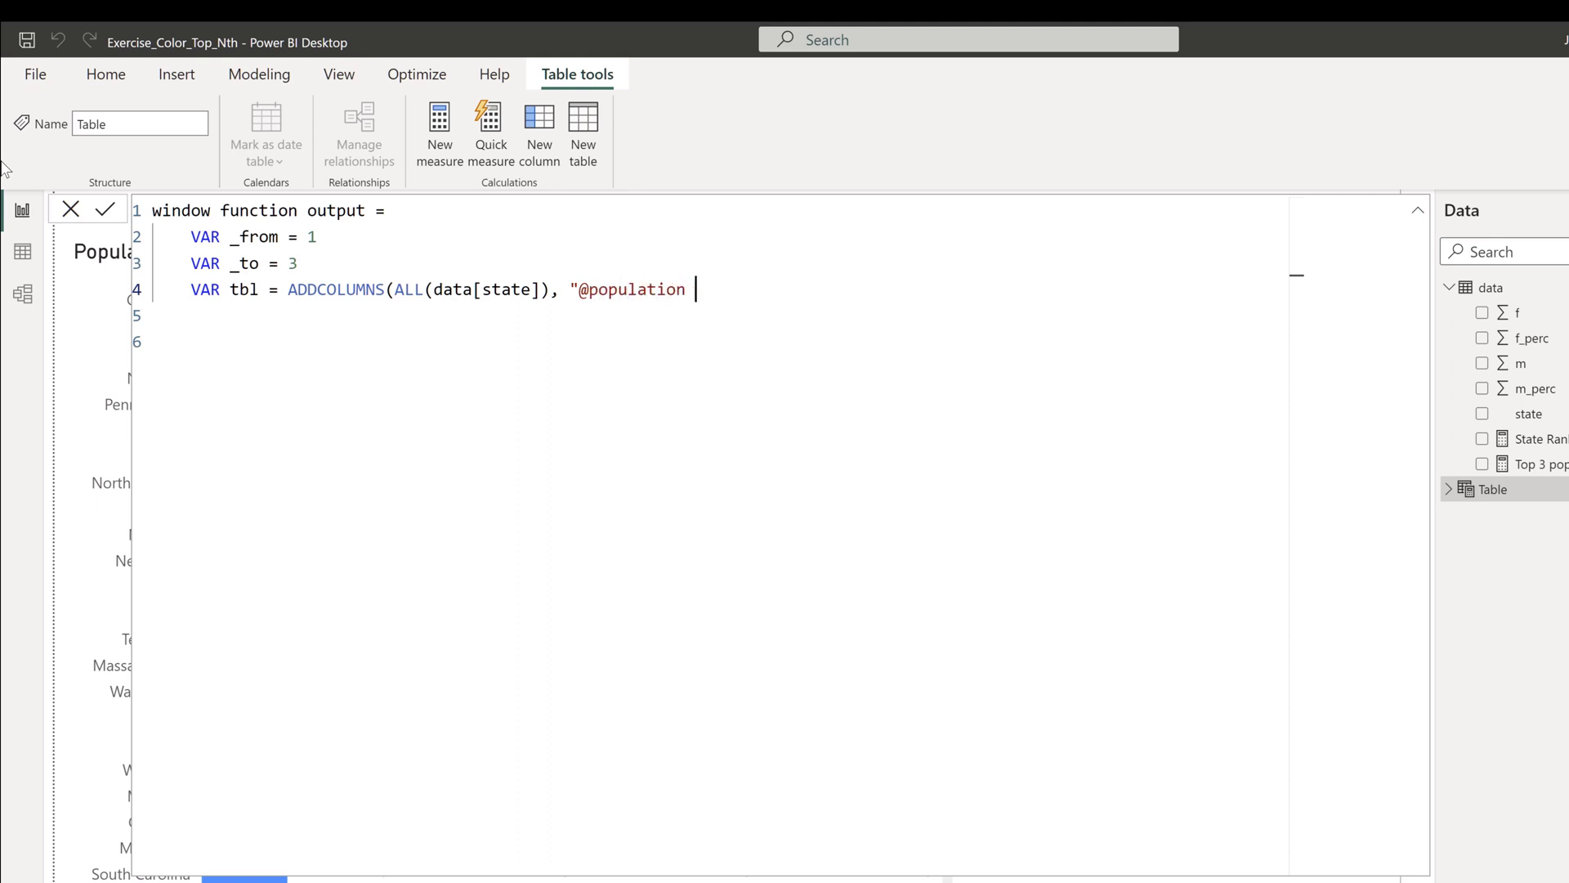
key("BackSpace")
type("\", CAL")
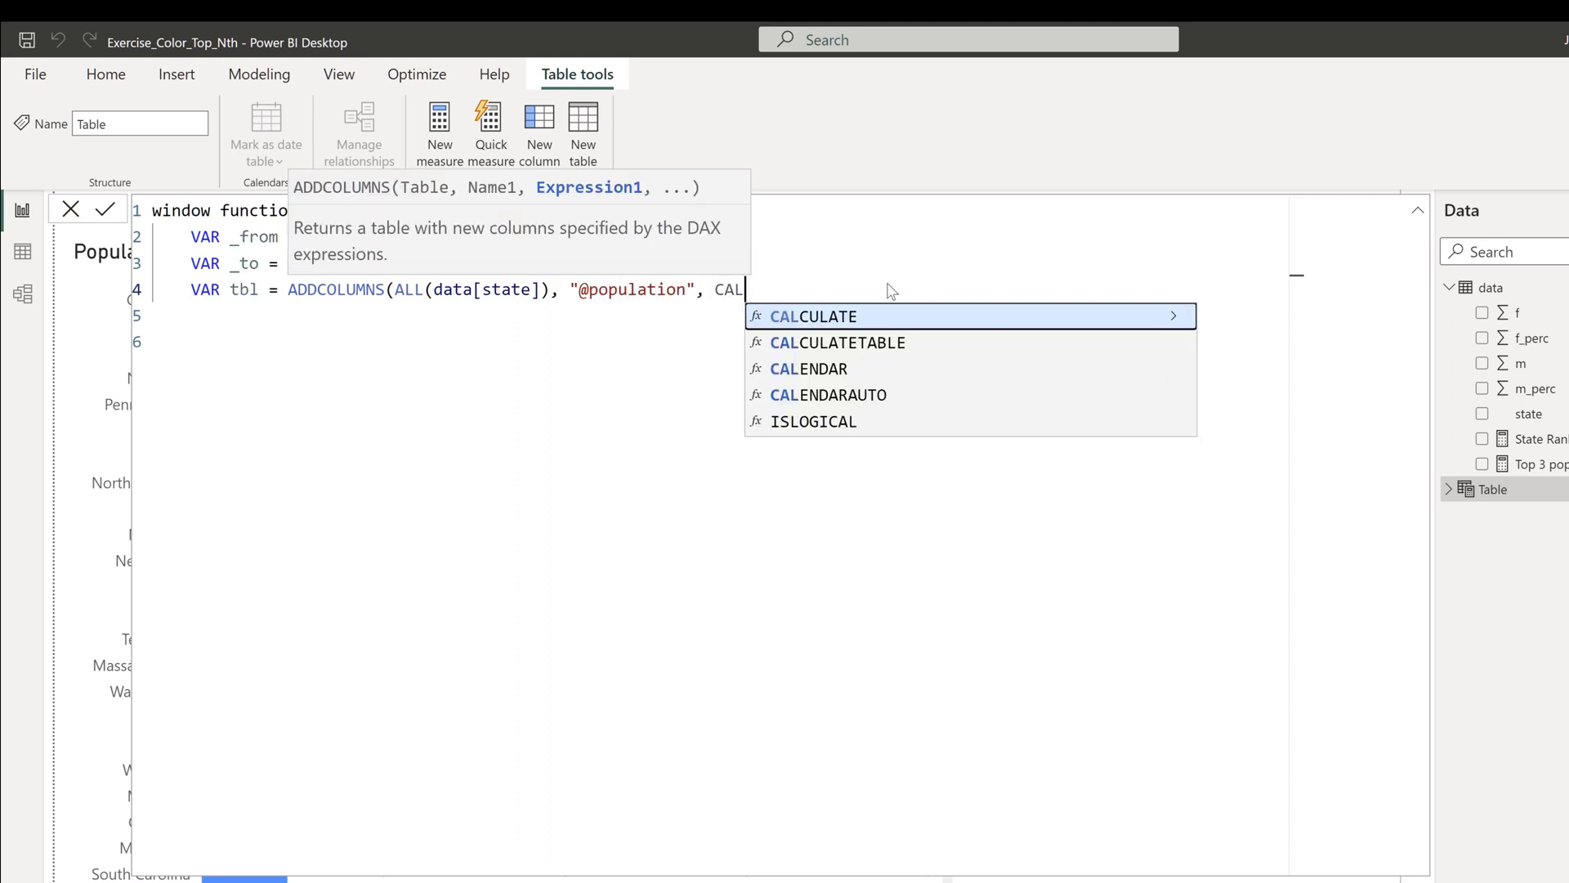
key("Tab")
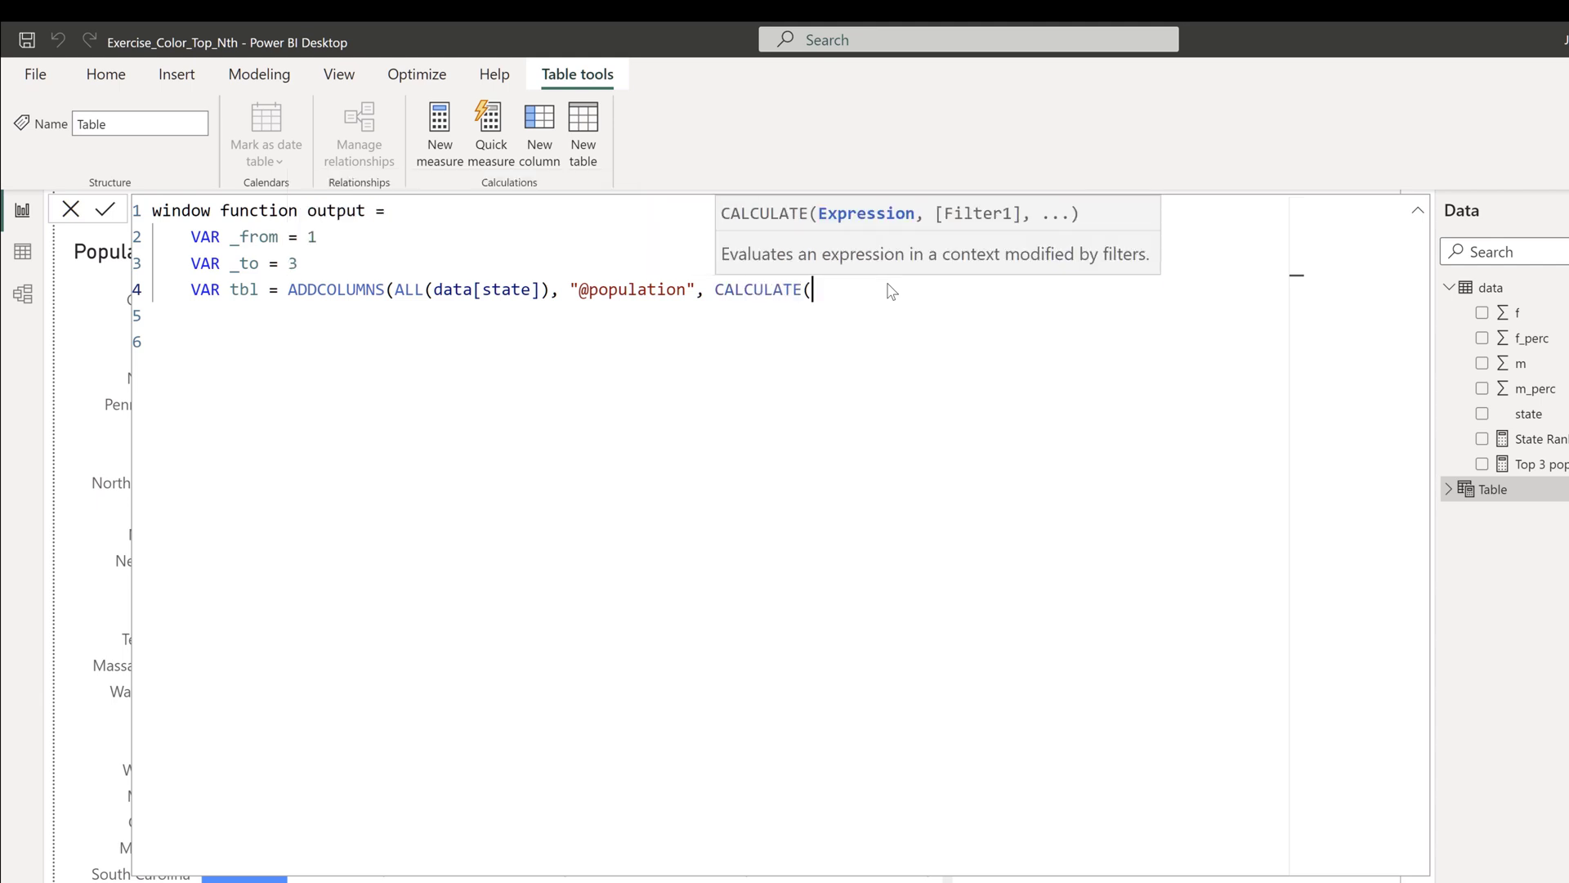
type("SU")
key("Tab")
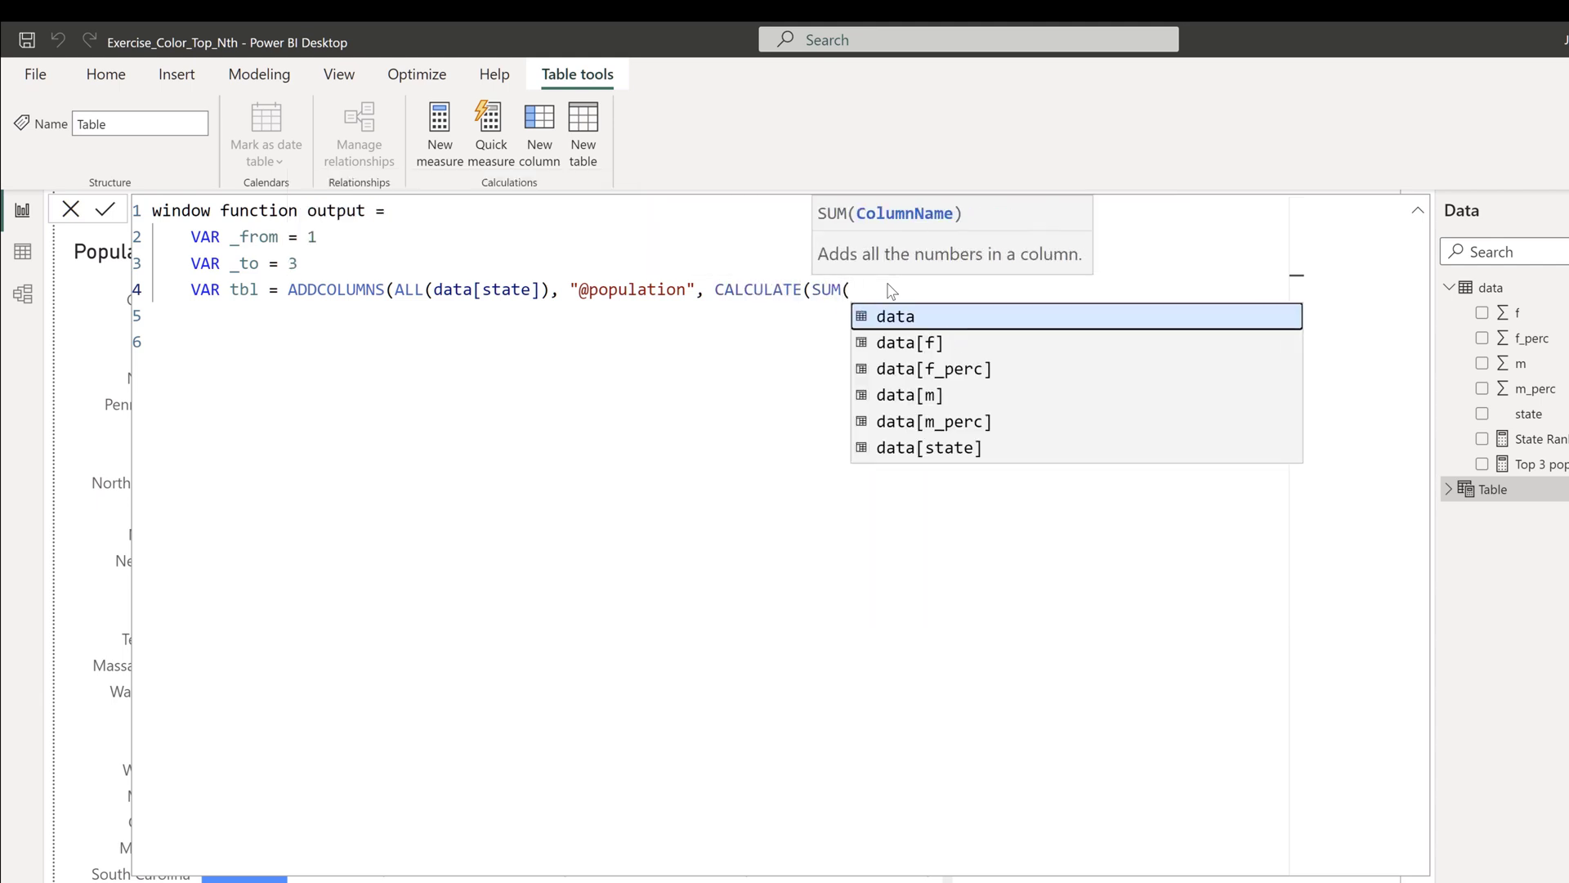
type("data[m])))")
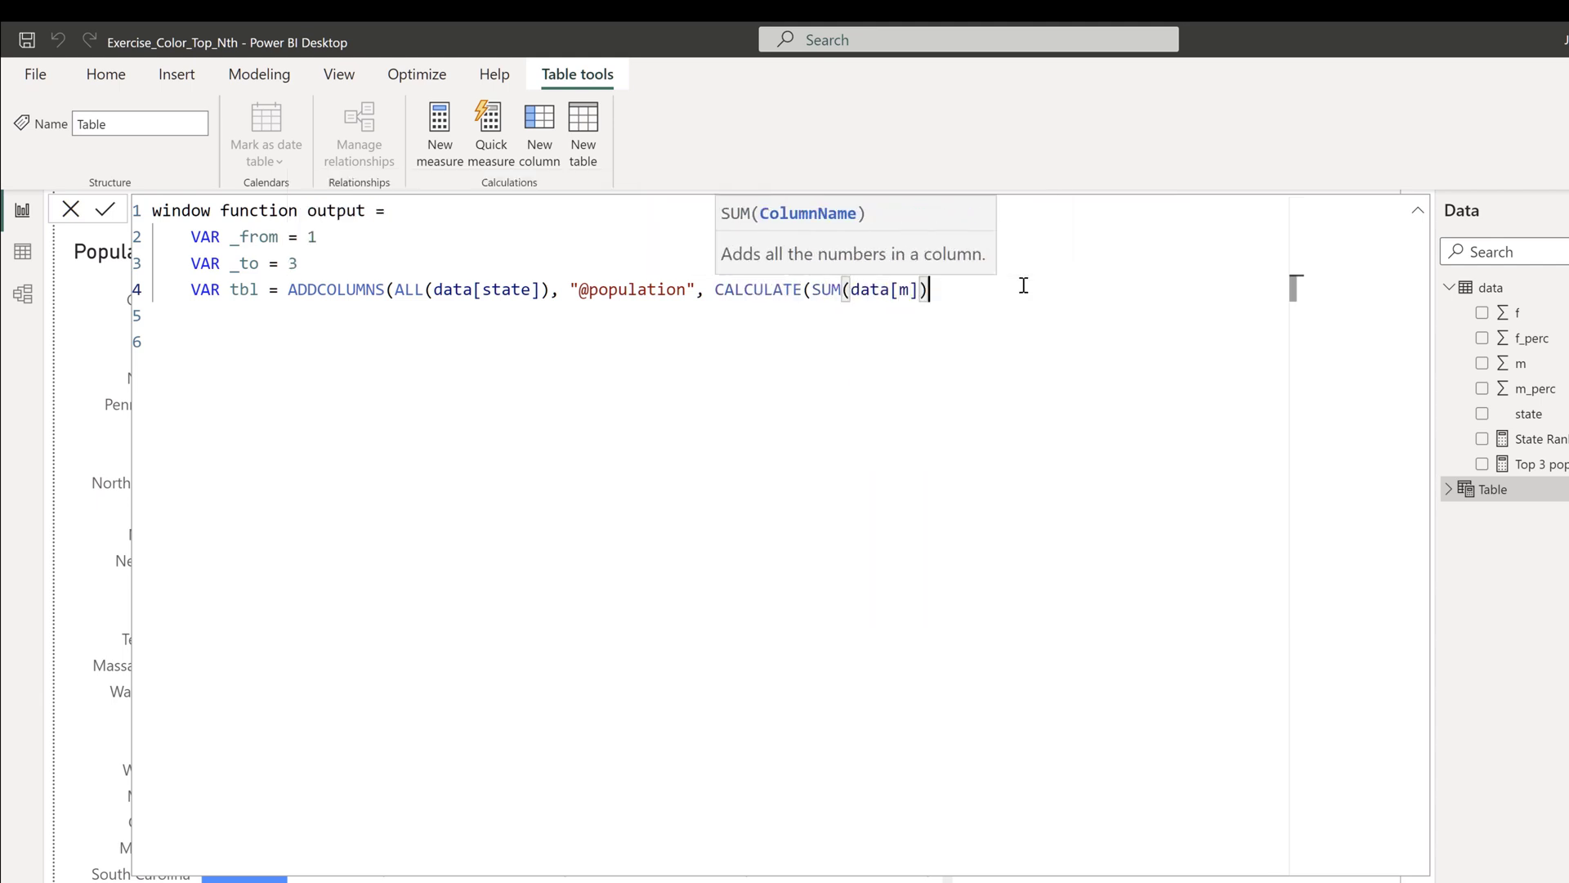
Add a RETURN section below the variables and begin its expression with WINDOW(_from, ABS, _to.
key("shift+Return")
key("shift+Return")
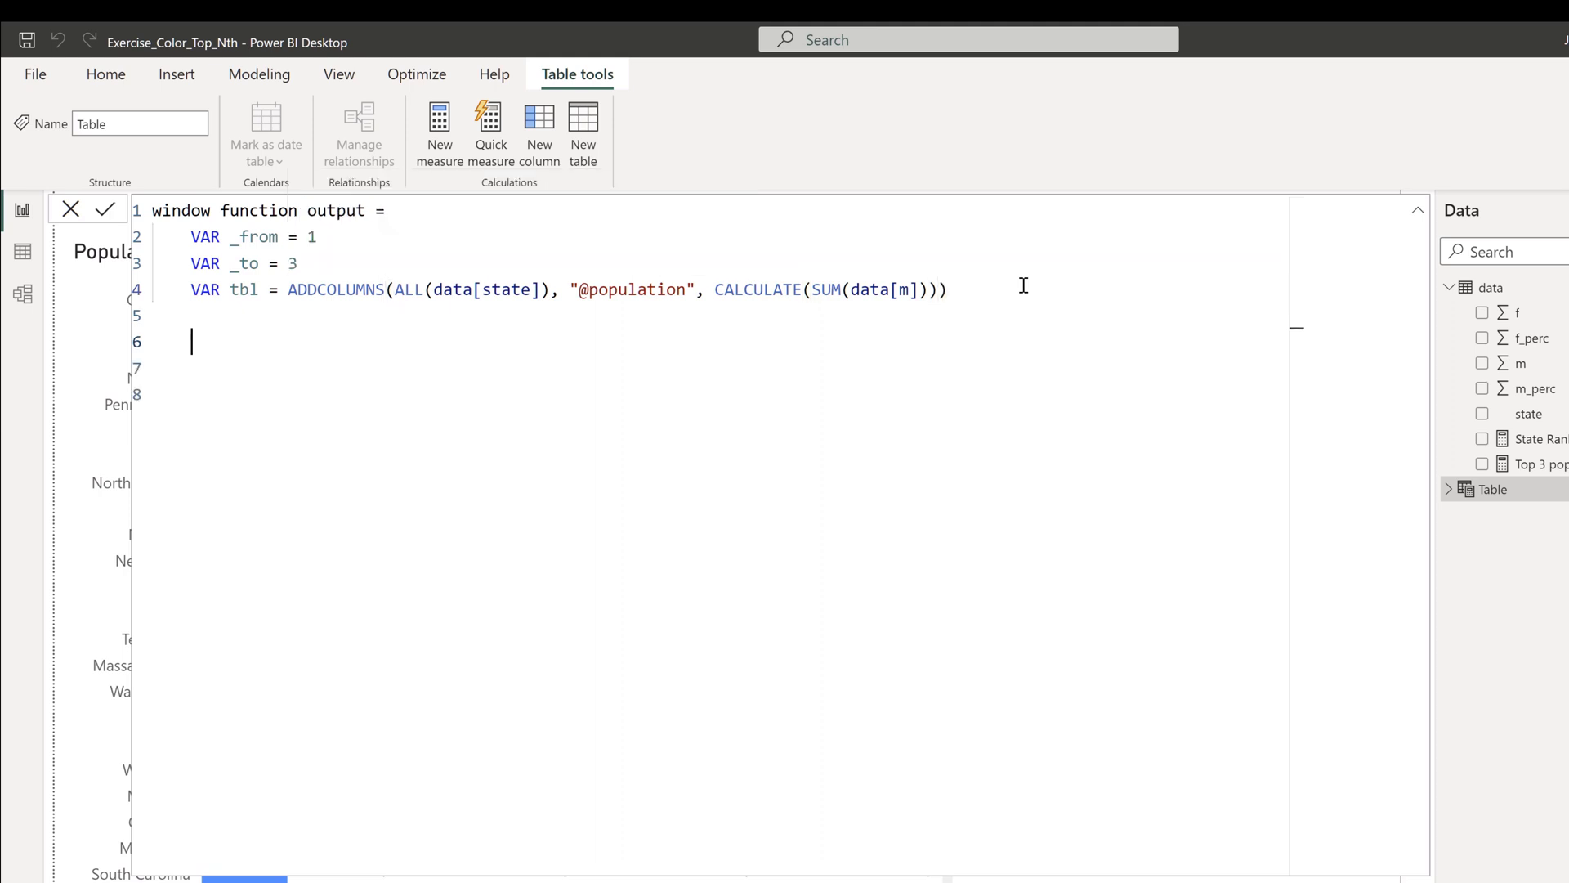
key("Up")
type("RE")
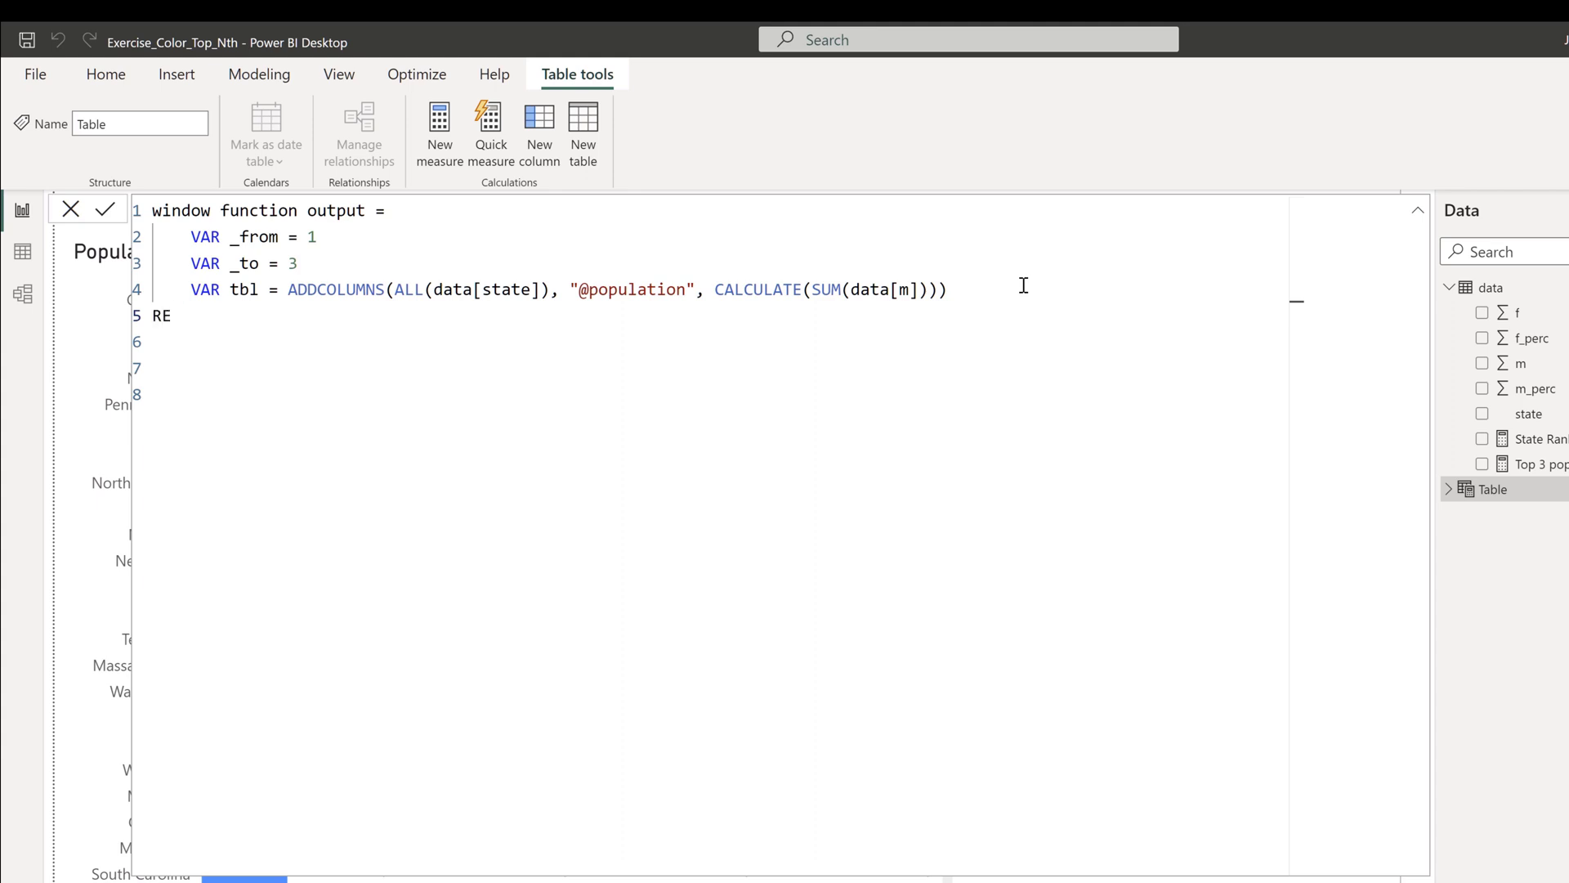
type("TURN")
key("shift+Return")
key("Tab")
type("WINDOW(")
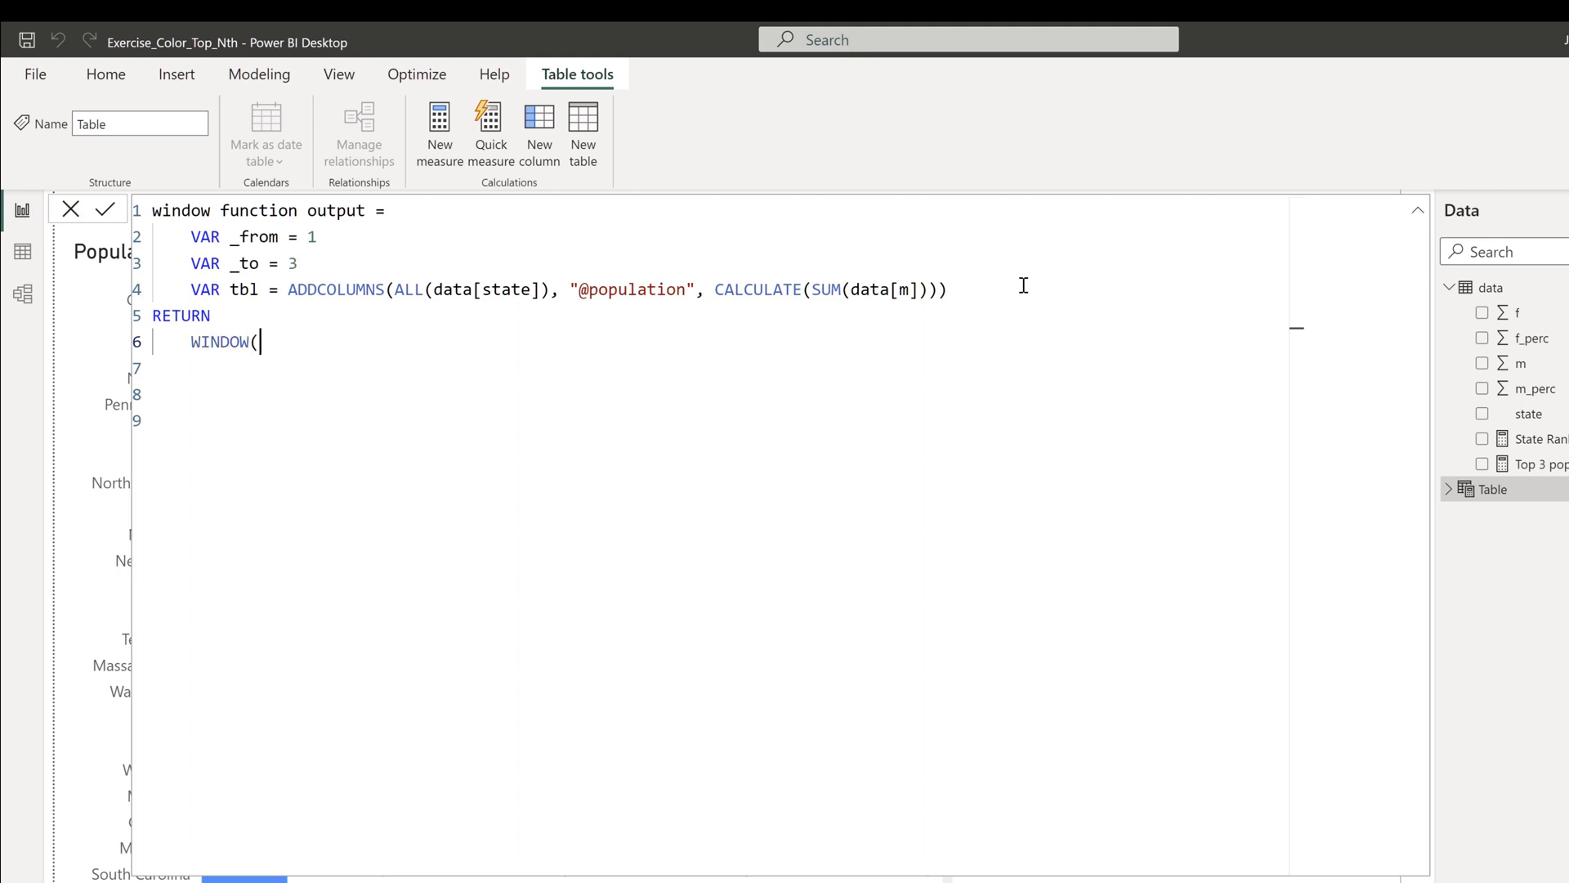
type("_from, ABS, _to")
Change the _from variable to 6 and the _to variable to 10, and return to the WINDOW line.
key("Up")
key("Up")
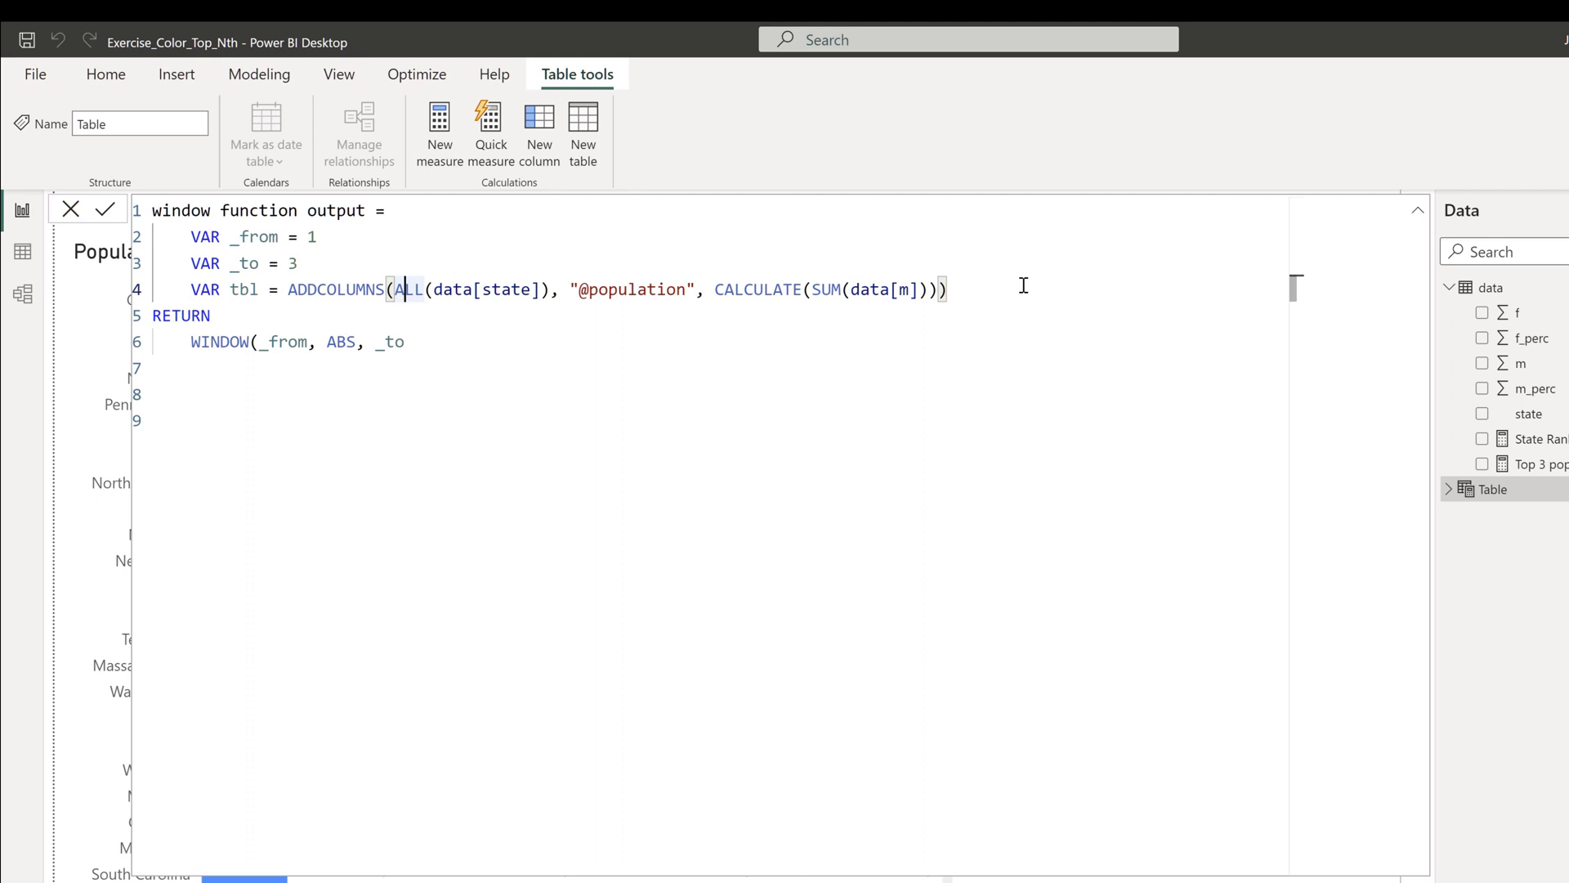
key("Up")
key("Up")
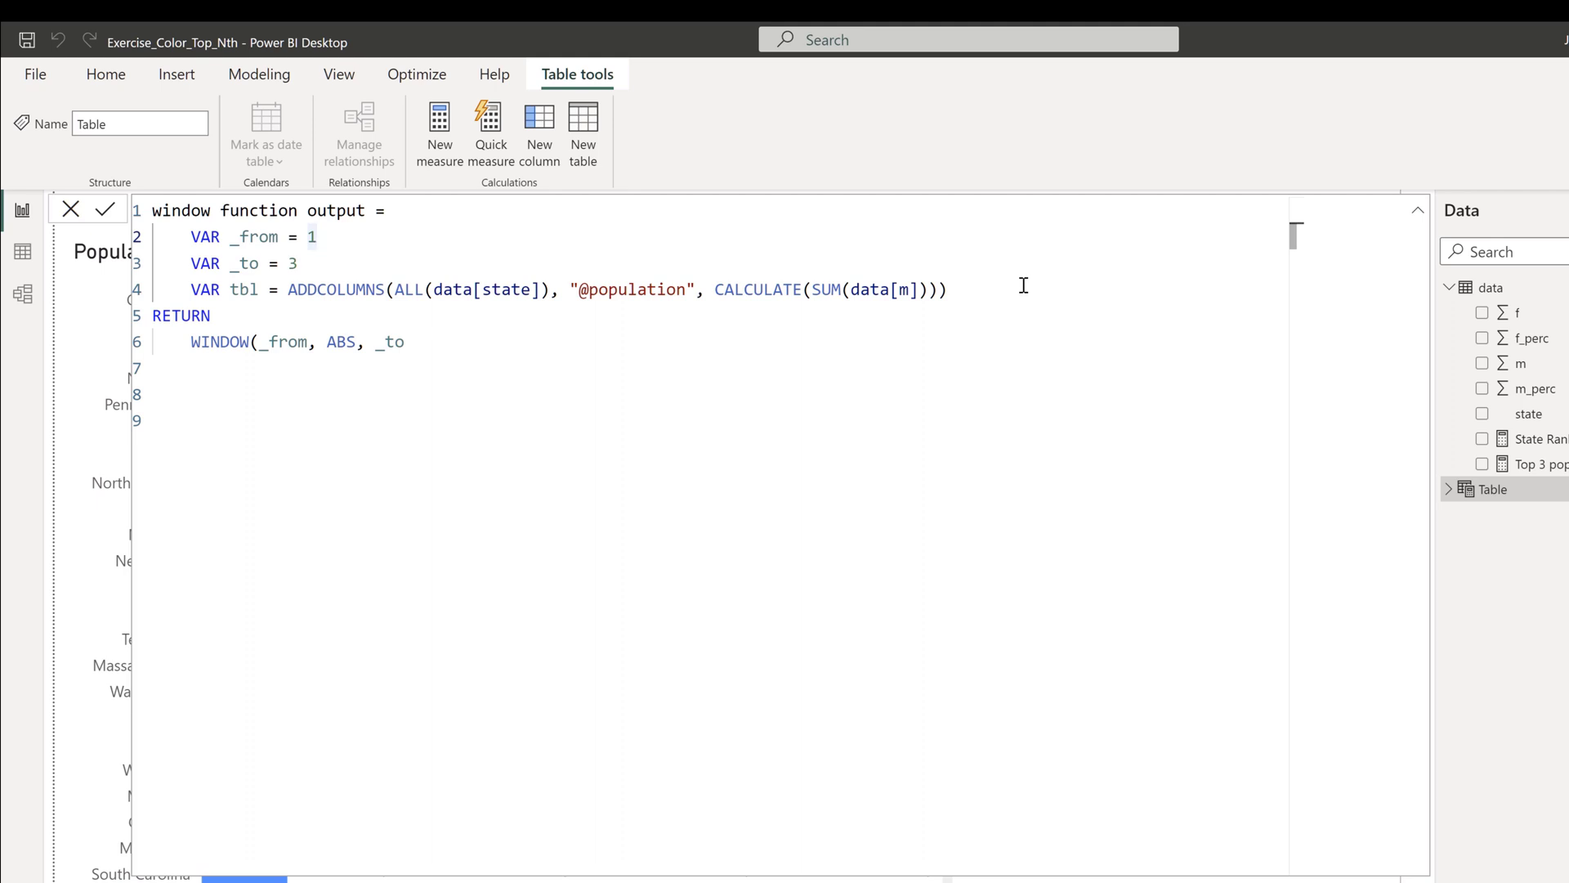
key("BackSpace")
type("6")
key("Down")
key("BackSpace")
type("10")
key("Down")
key("Down")
key("Down")
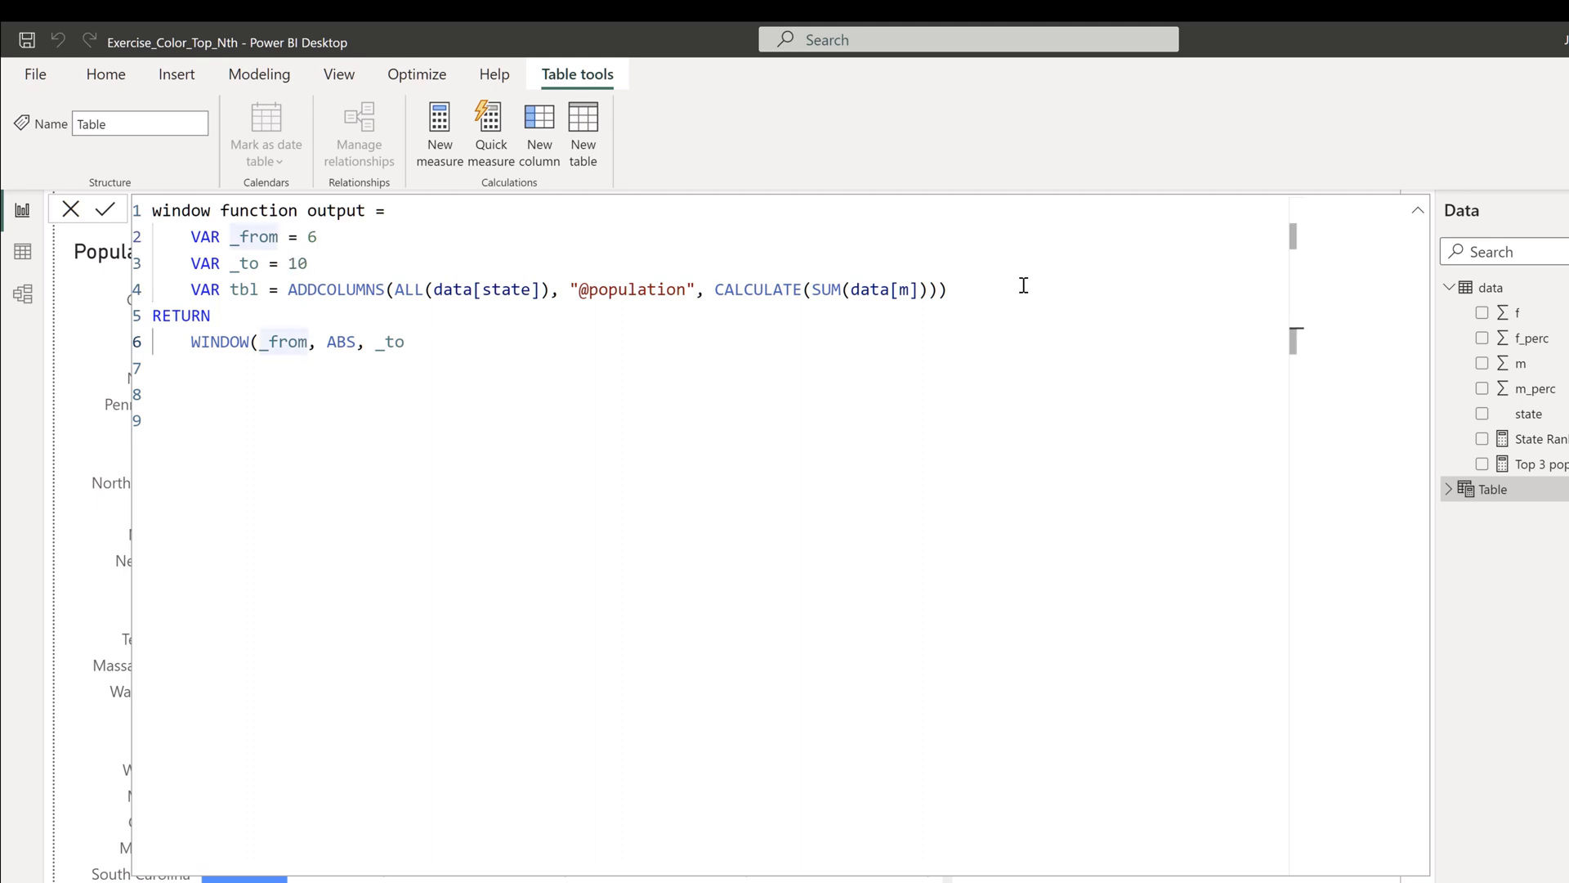
Extend the WINDOW expression with the arguments ABS and tbl, and open an ORDERBY( function as its sort argument.
key("BackSpace")
type("m")
key("End")
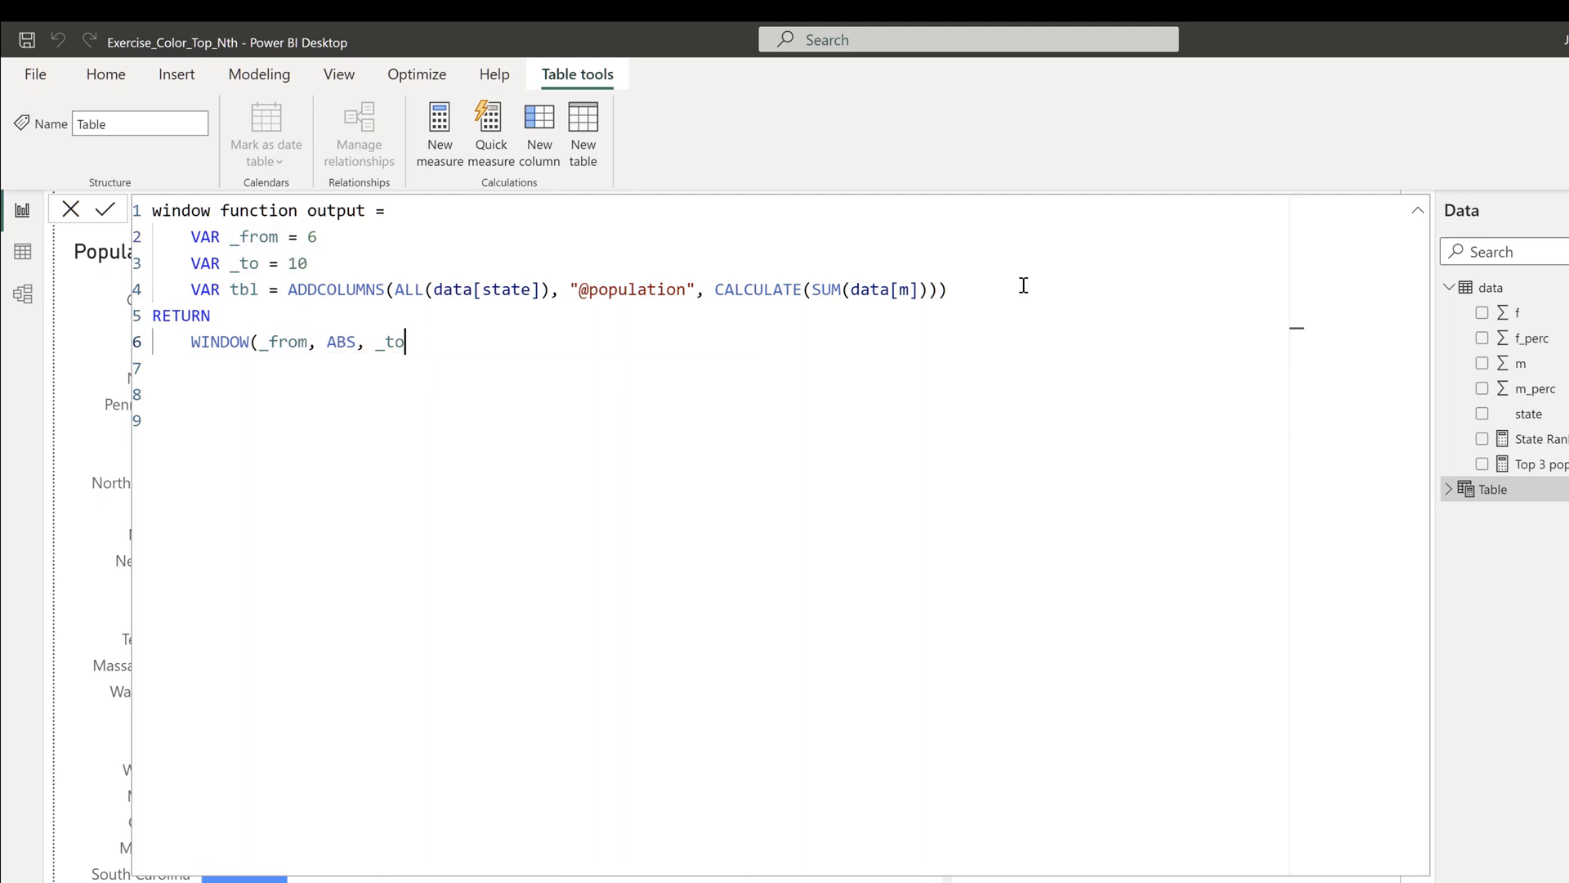
type(", ABS")
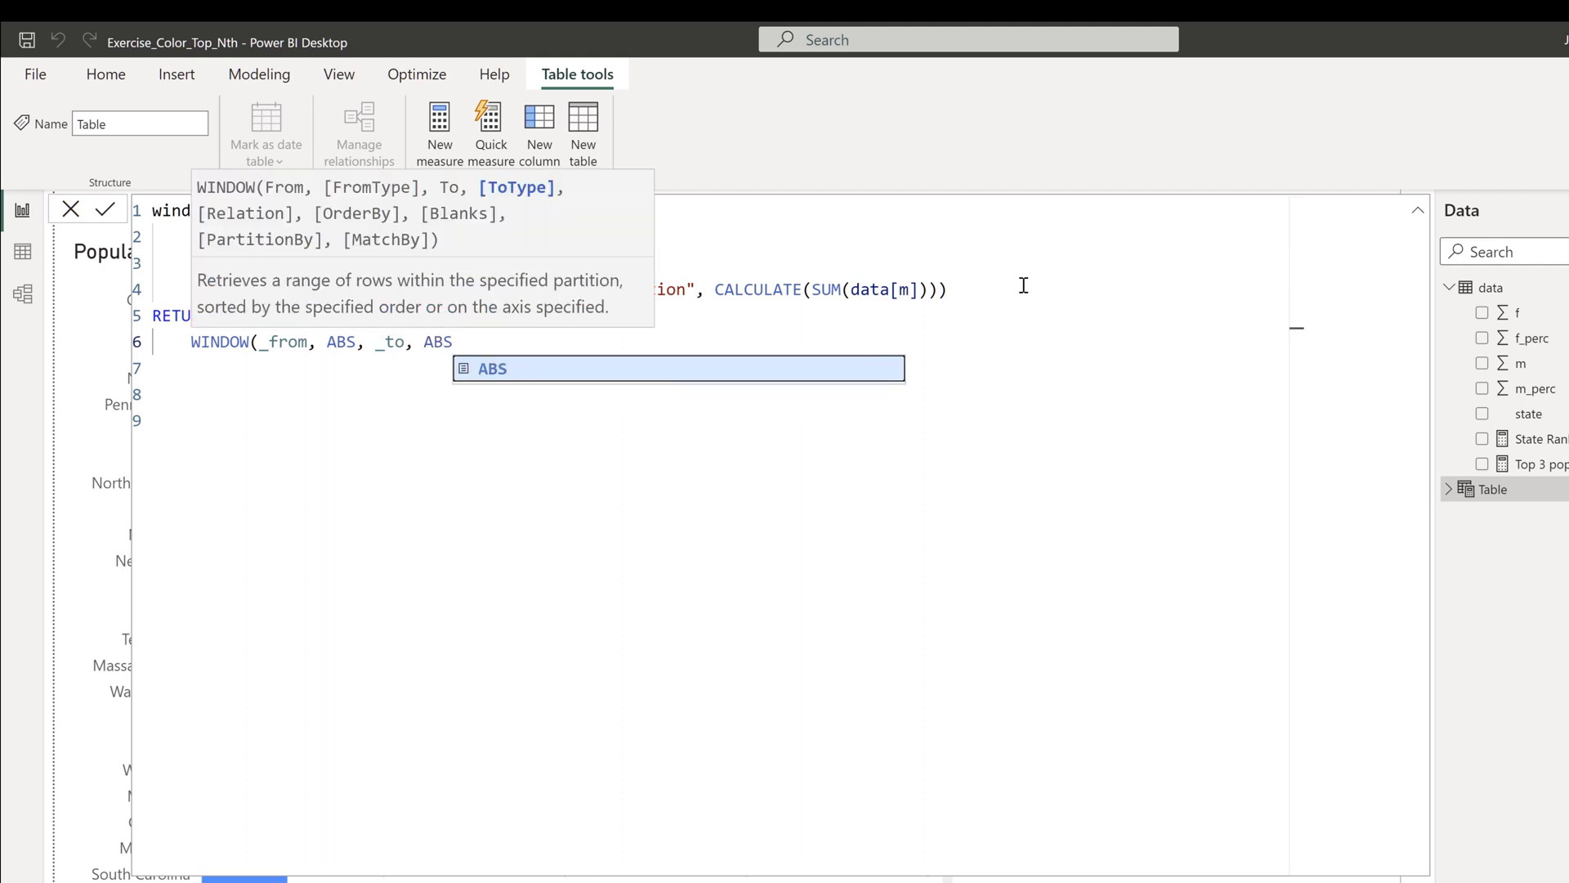
type(",")
key("Escape")
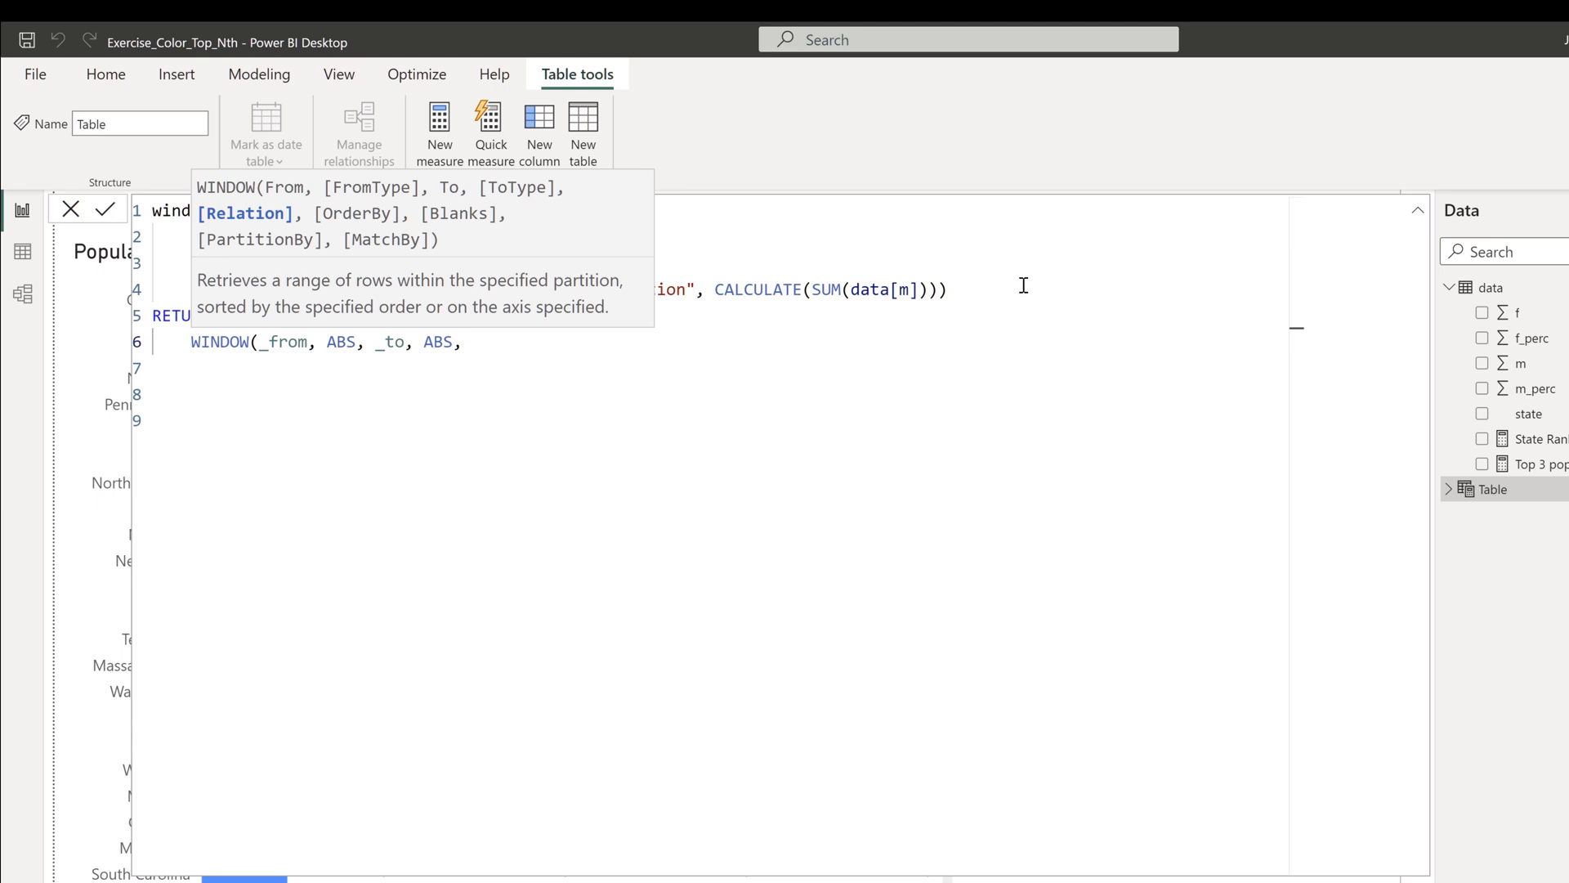
type("tbl, ORDER")
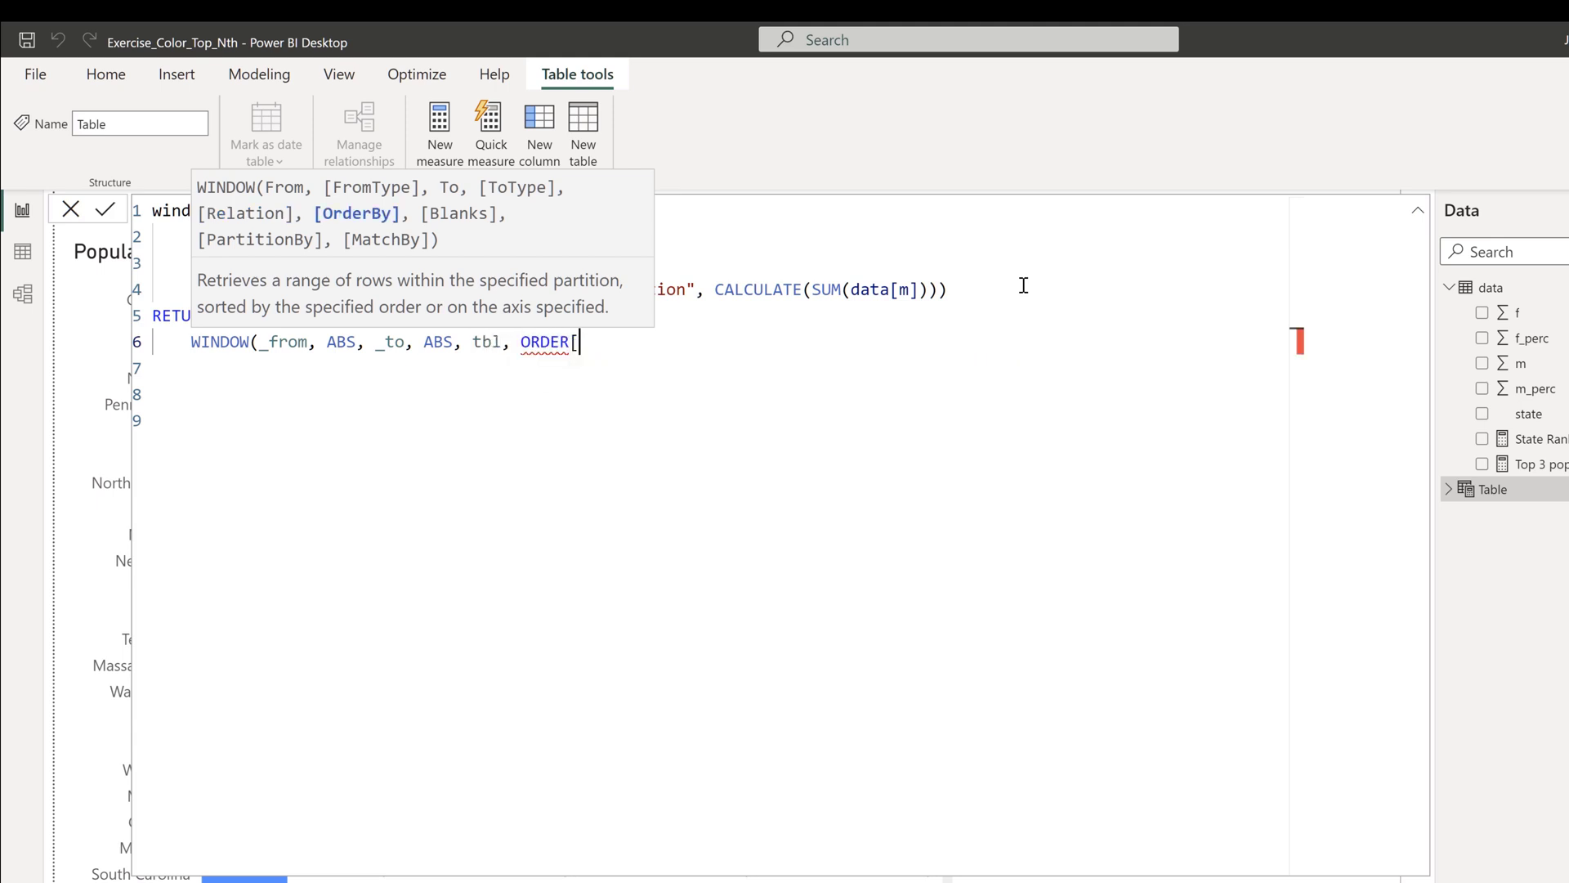
type("(")
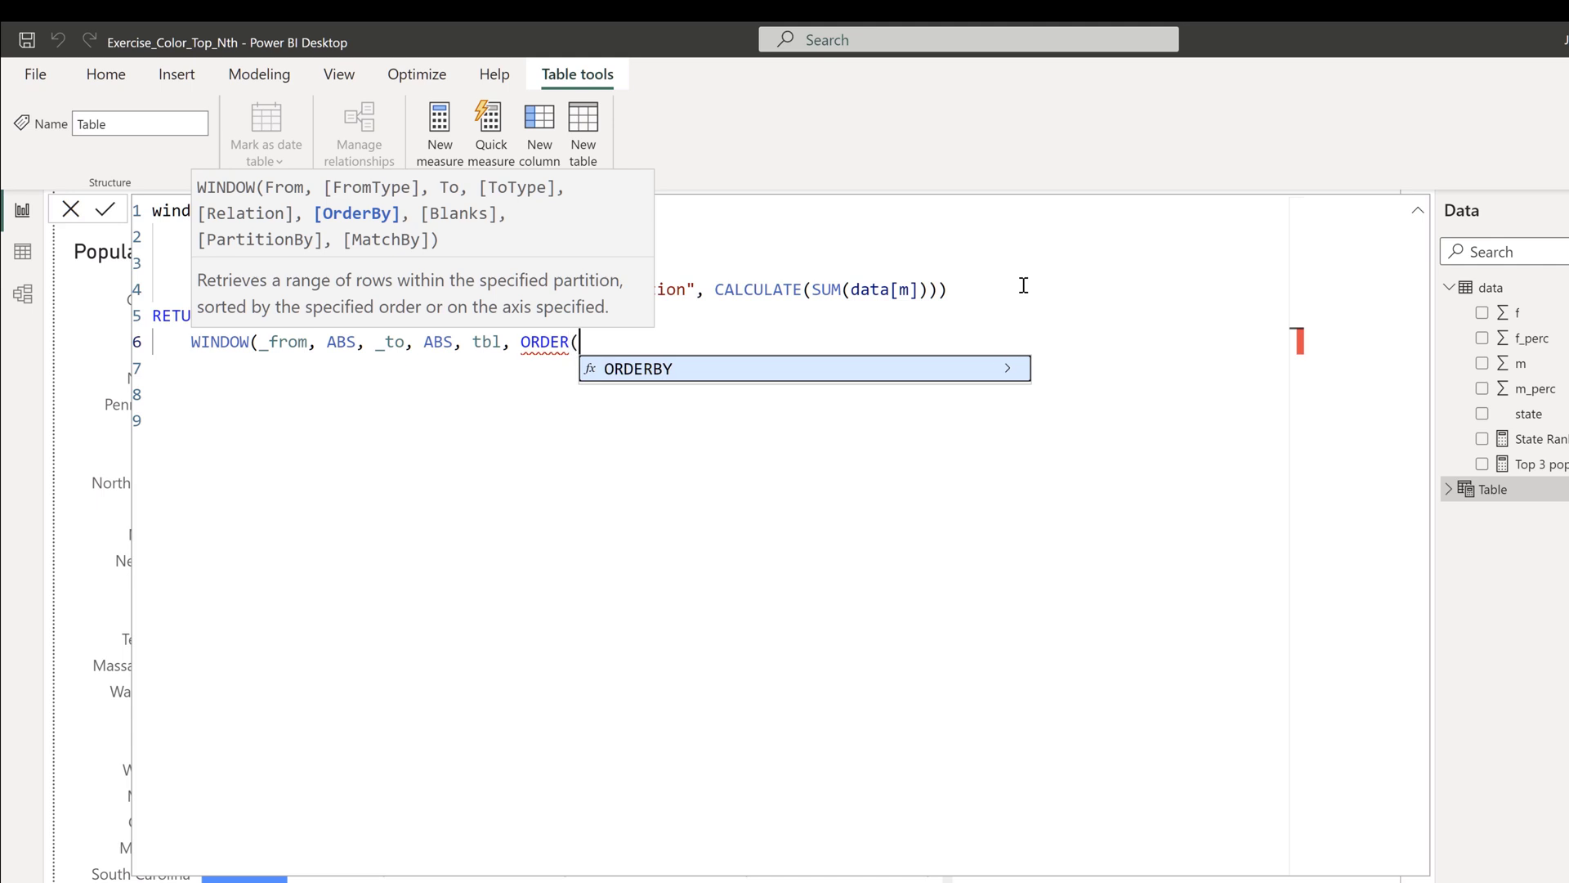
key("Left")
key("BackSpace")
type("BY")
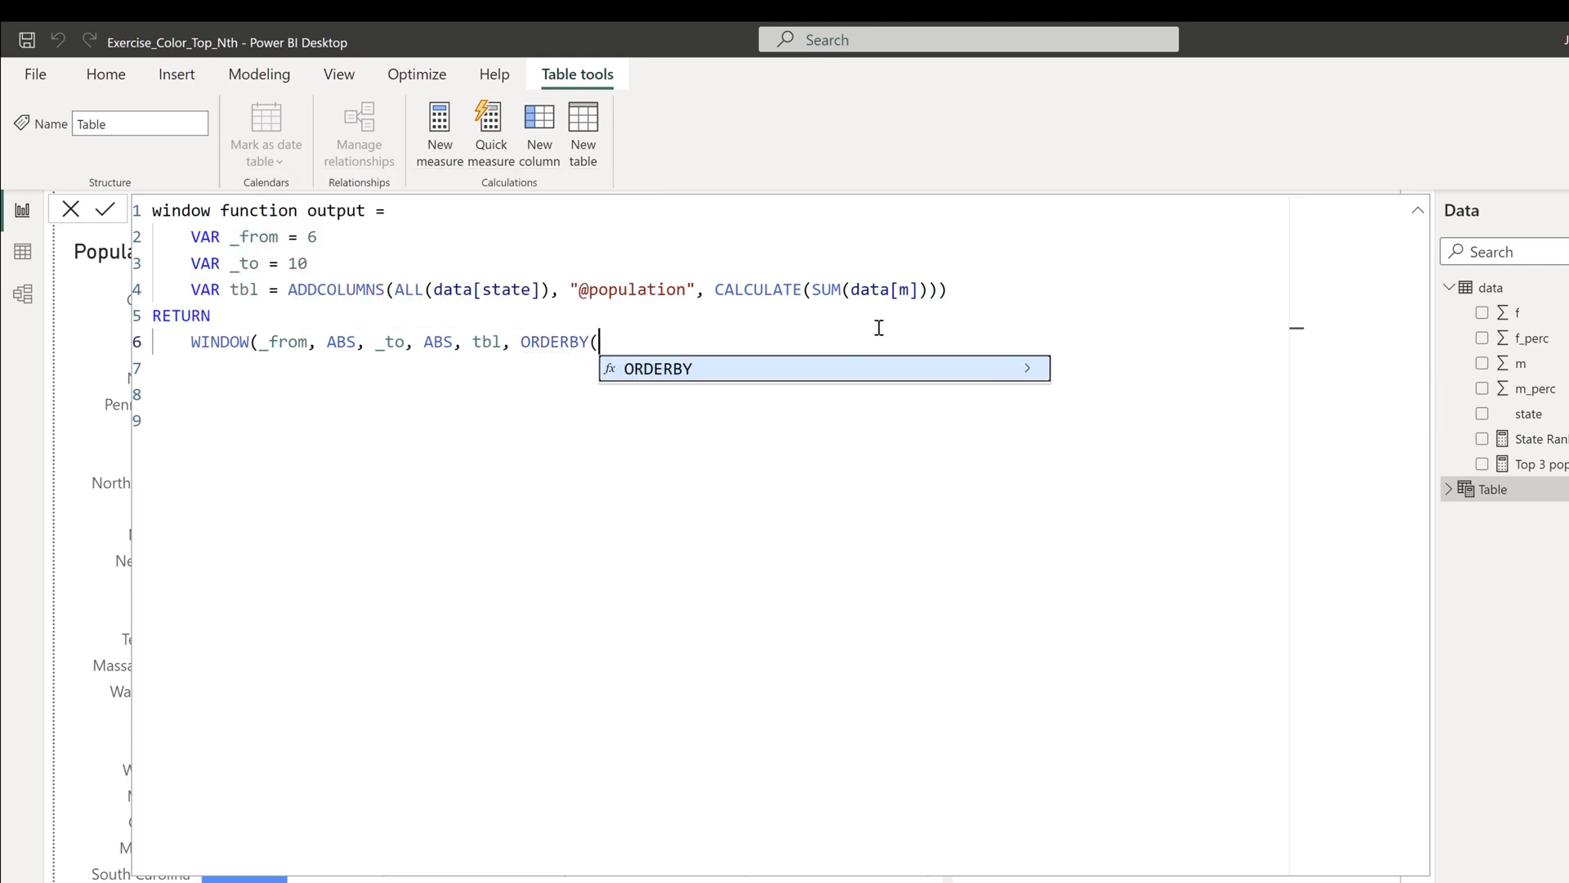
Copy CALCULATE(SUM(data[m])) from the tbl variable into ORDERBY as the sort expression and close its parentheses.
left_click(724, 291)
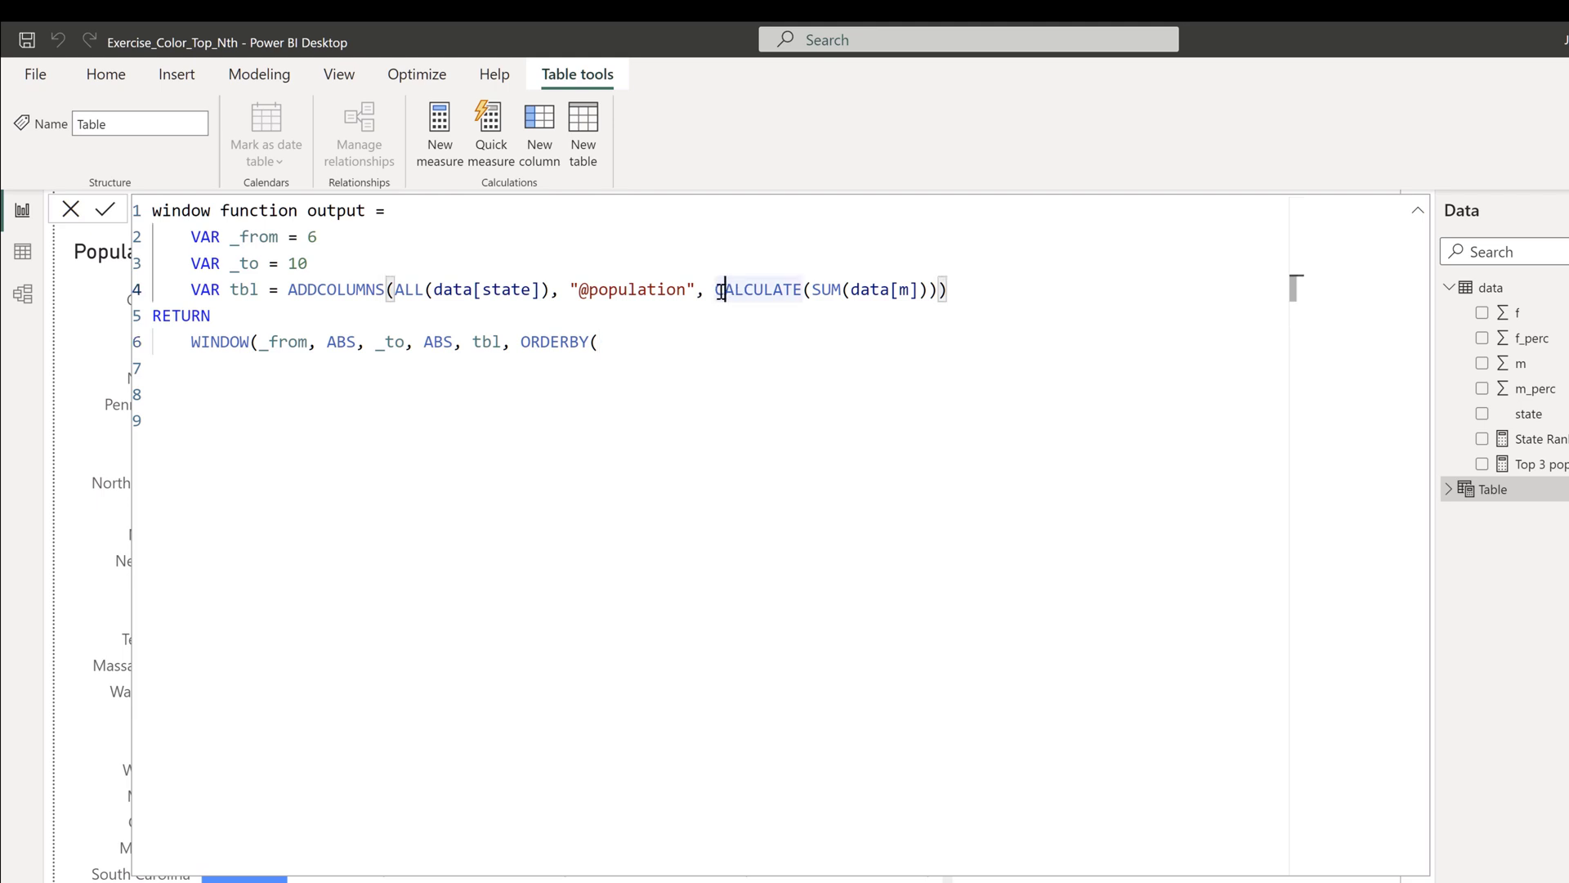
left_click_drag(716, 291, 939, 291)
key("ctrl+c")
left_click(735, 335)
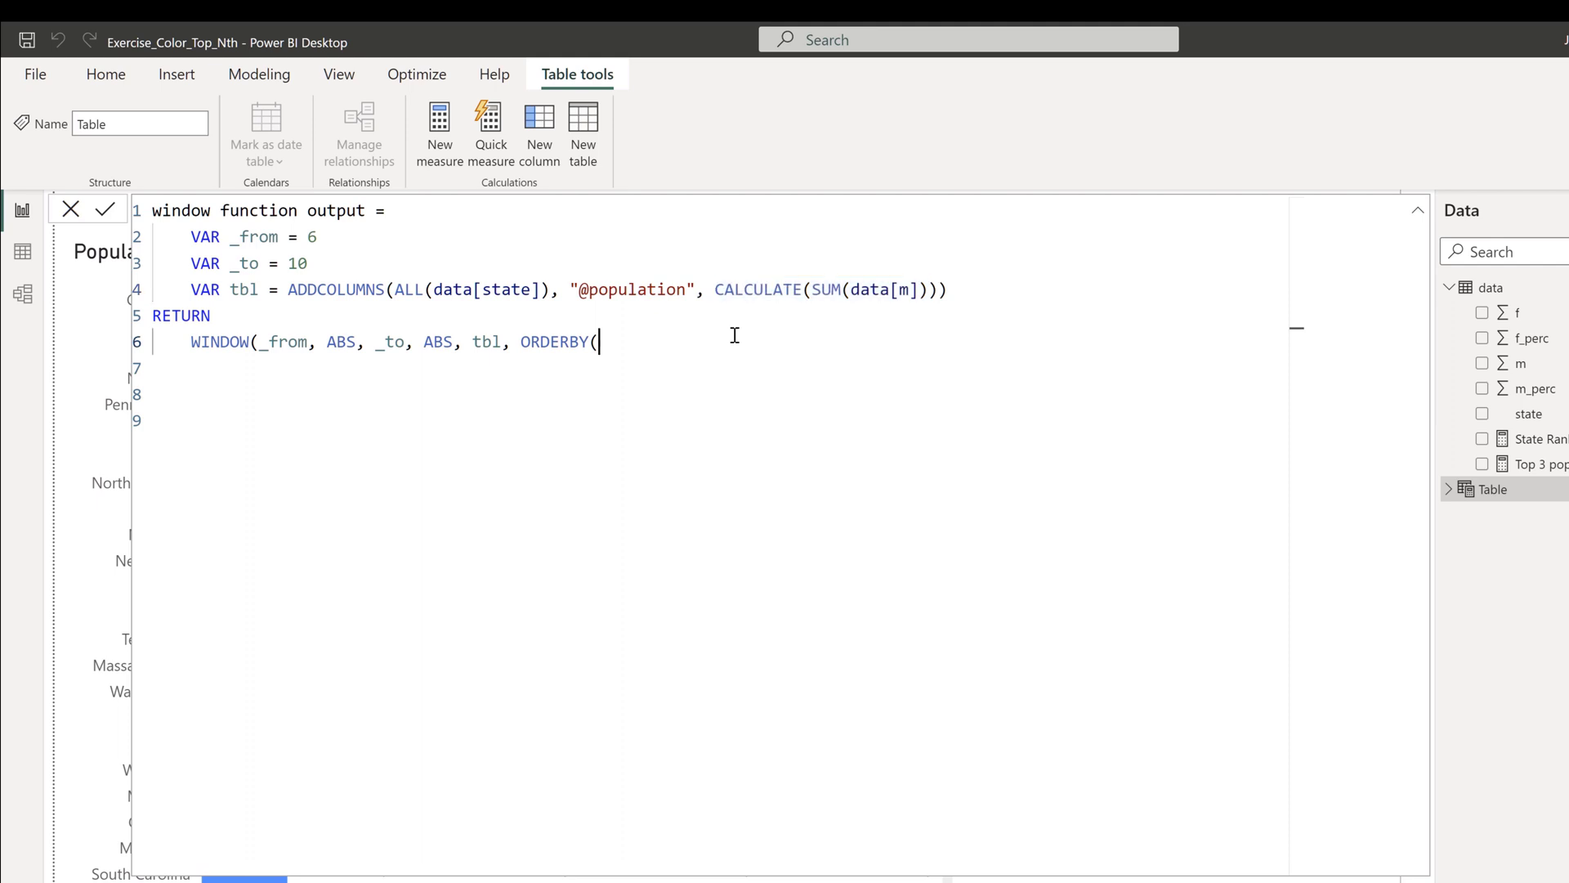
key("ctrl+v")
type(")")
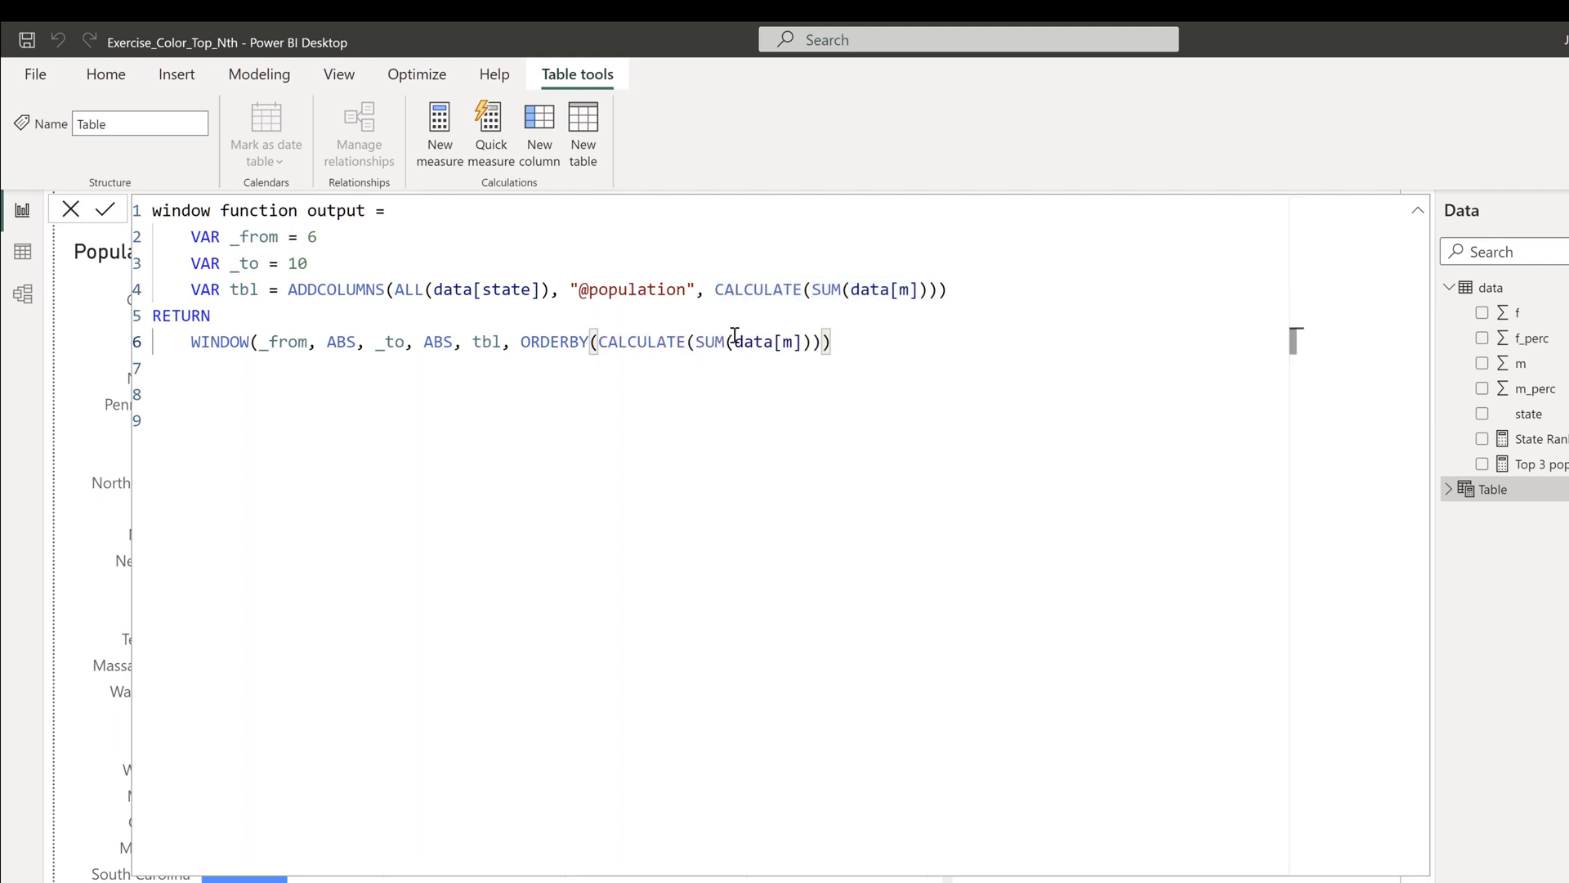
Insert a variable m_population = CALCULATE(SUM(data[m])) between the _to and tbl variables.
key("Up")
key("Up")
key("Up")
key("Return")
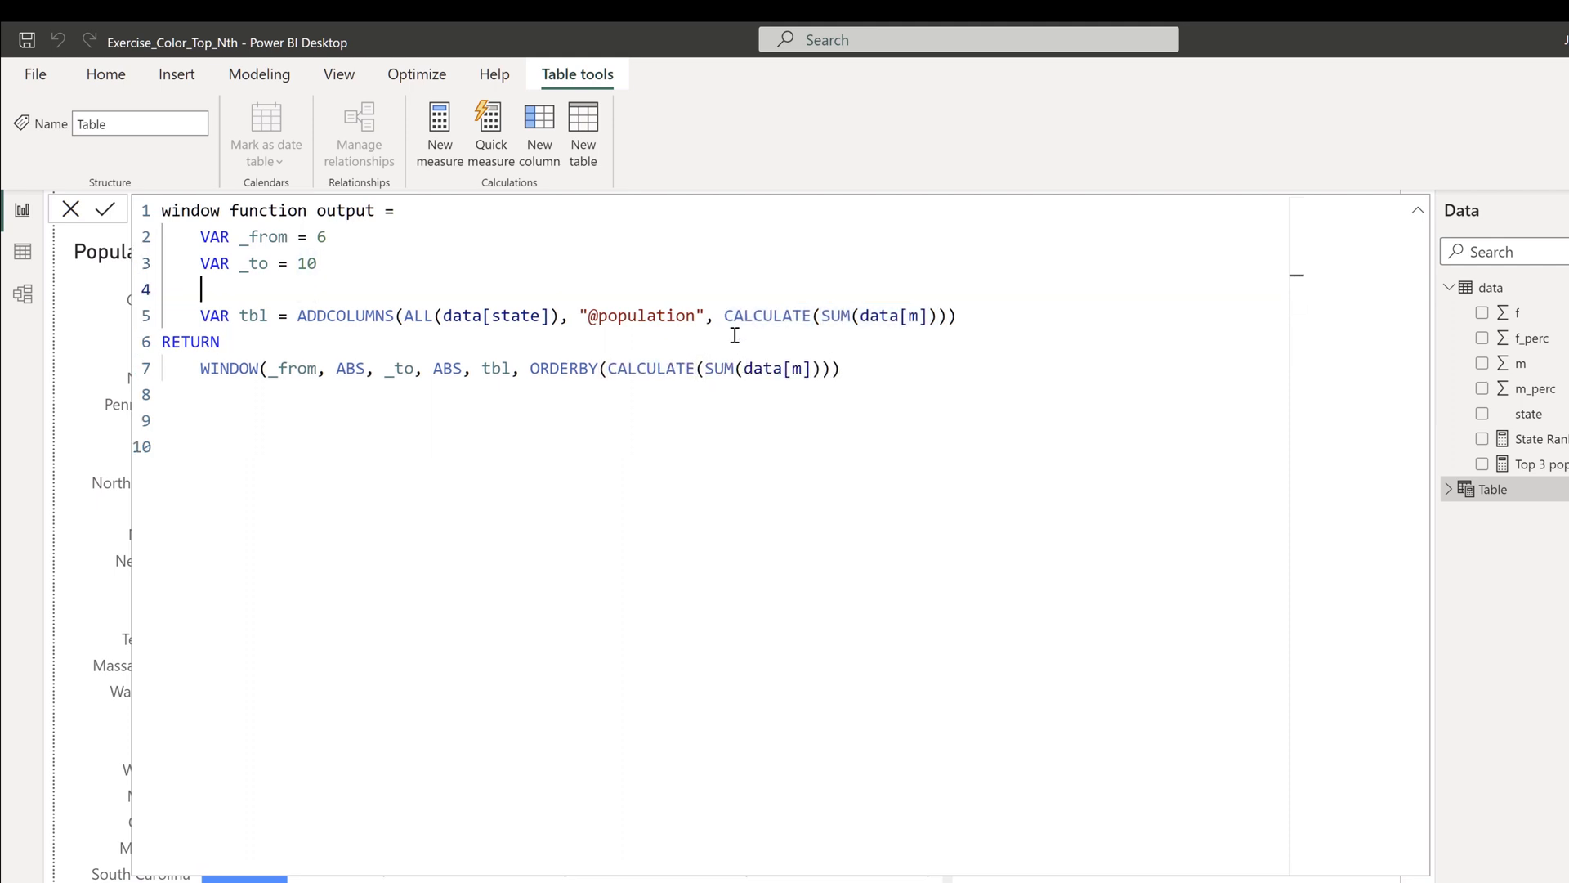
type("VAR m_population =")
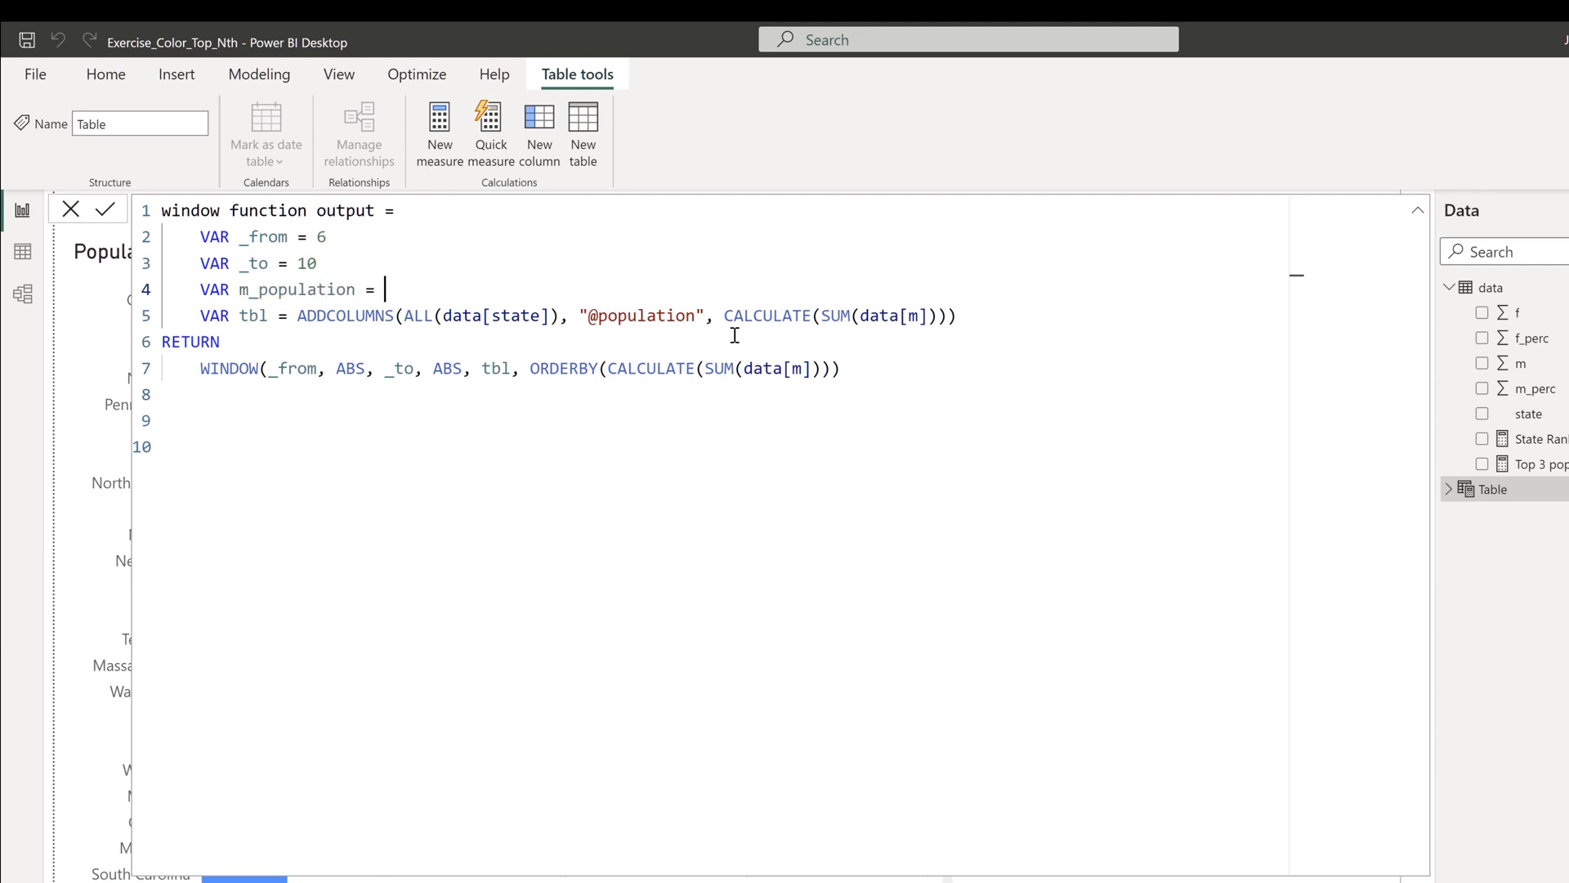
key("ctrl+v")
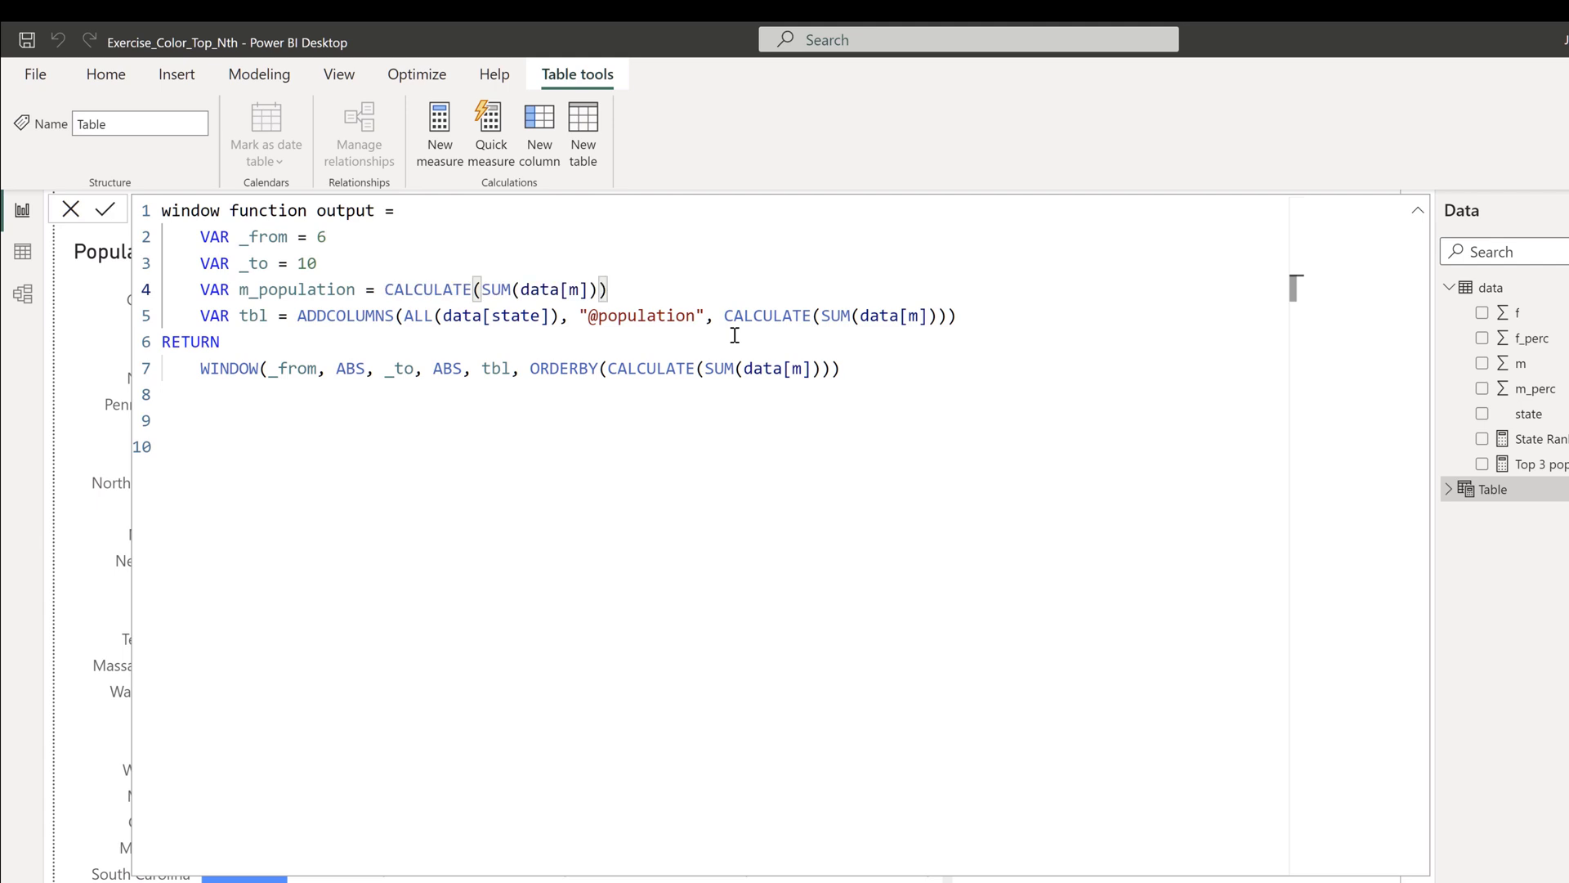
Replace the CALCULATE(SUM(data[m])) expressions in the tbl variable and in ORDERBY with m_population.
double_click(323, 290)
key("ctrl+c")
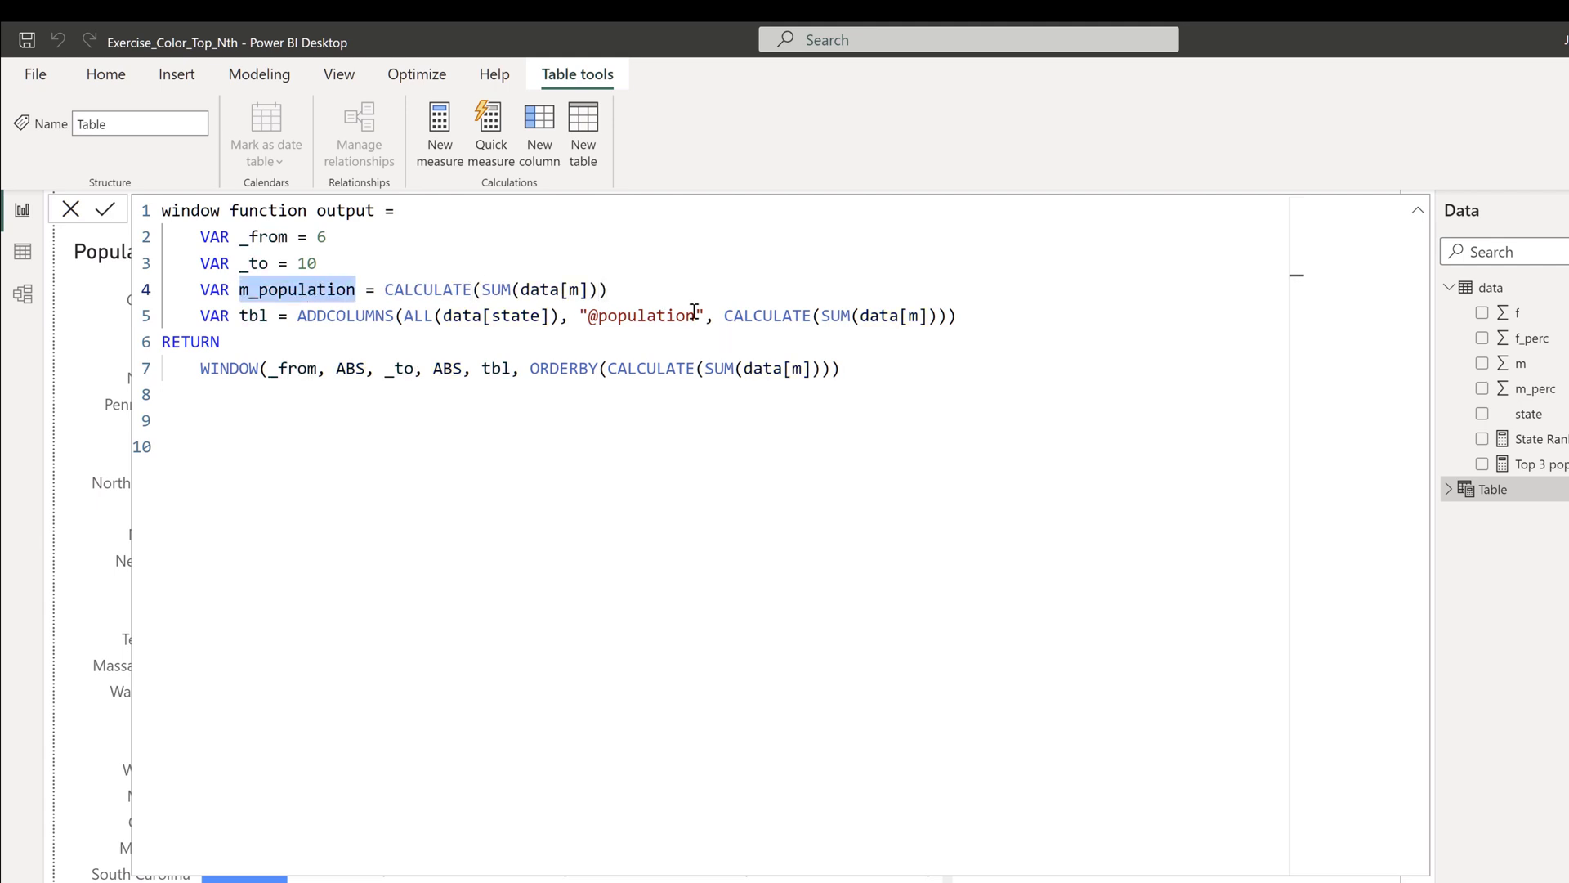
left_click_drag(727, 317, 984, 333)
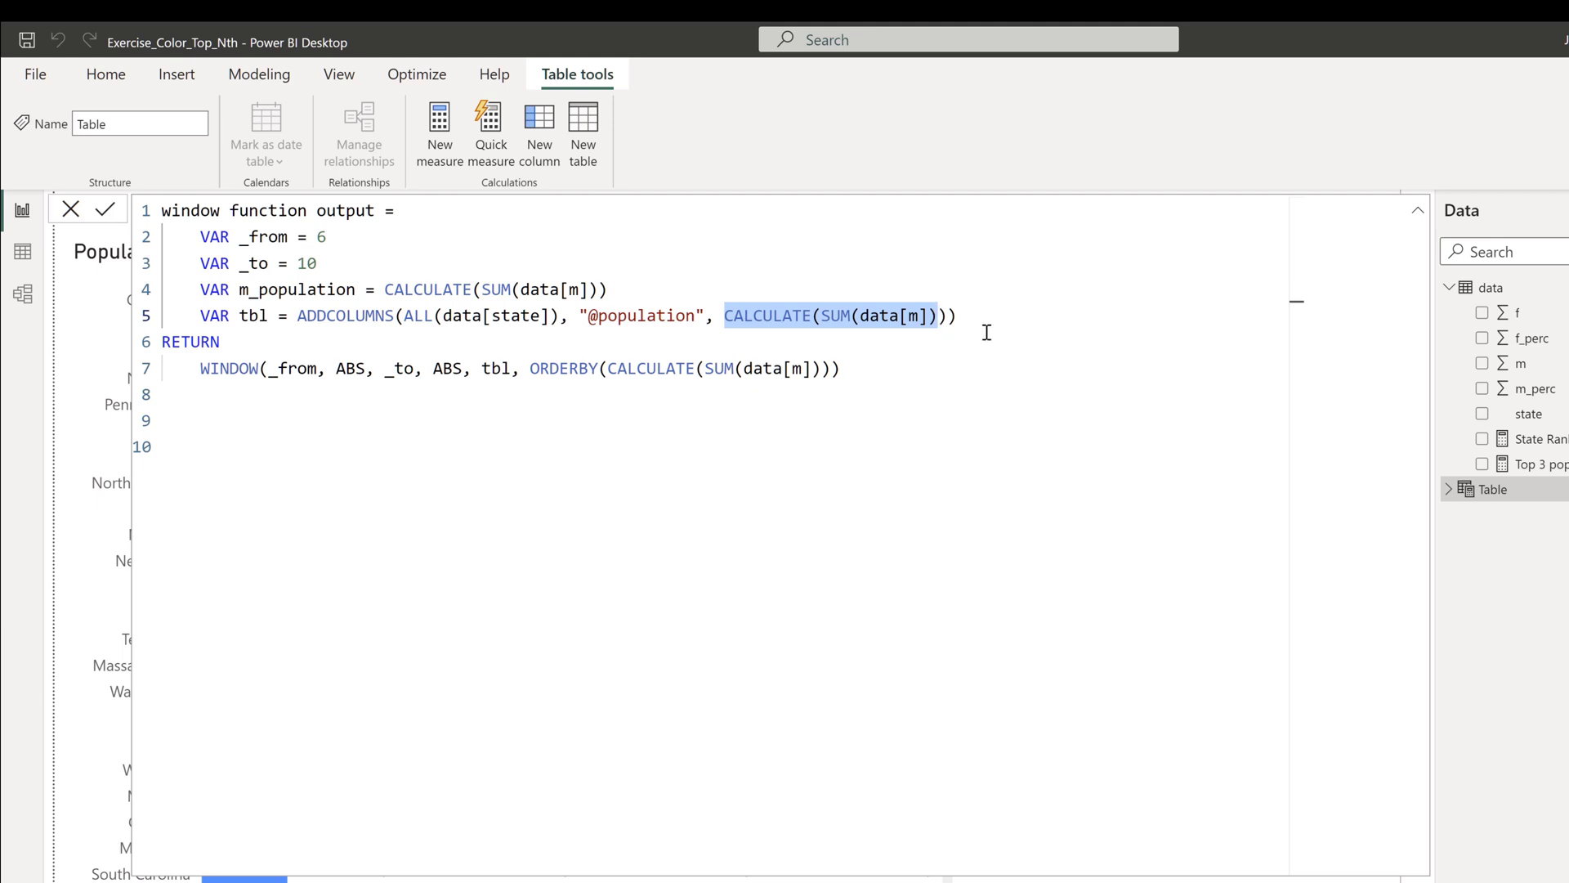
key("BackSpace")
key("ctrl+v")
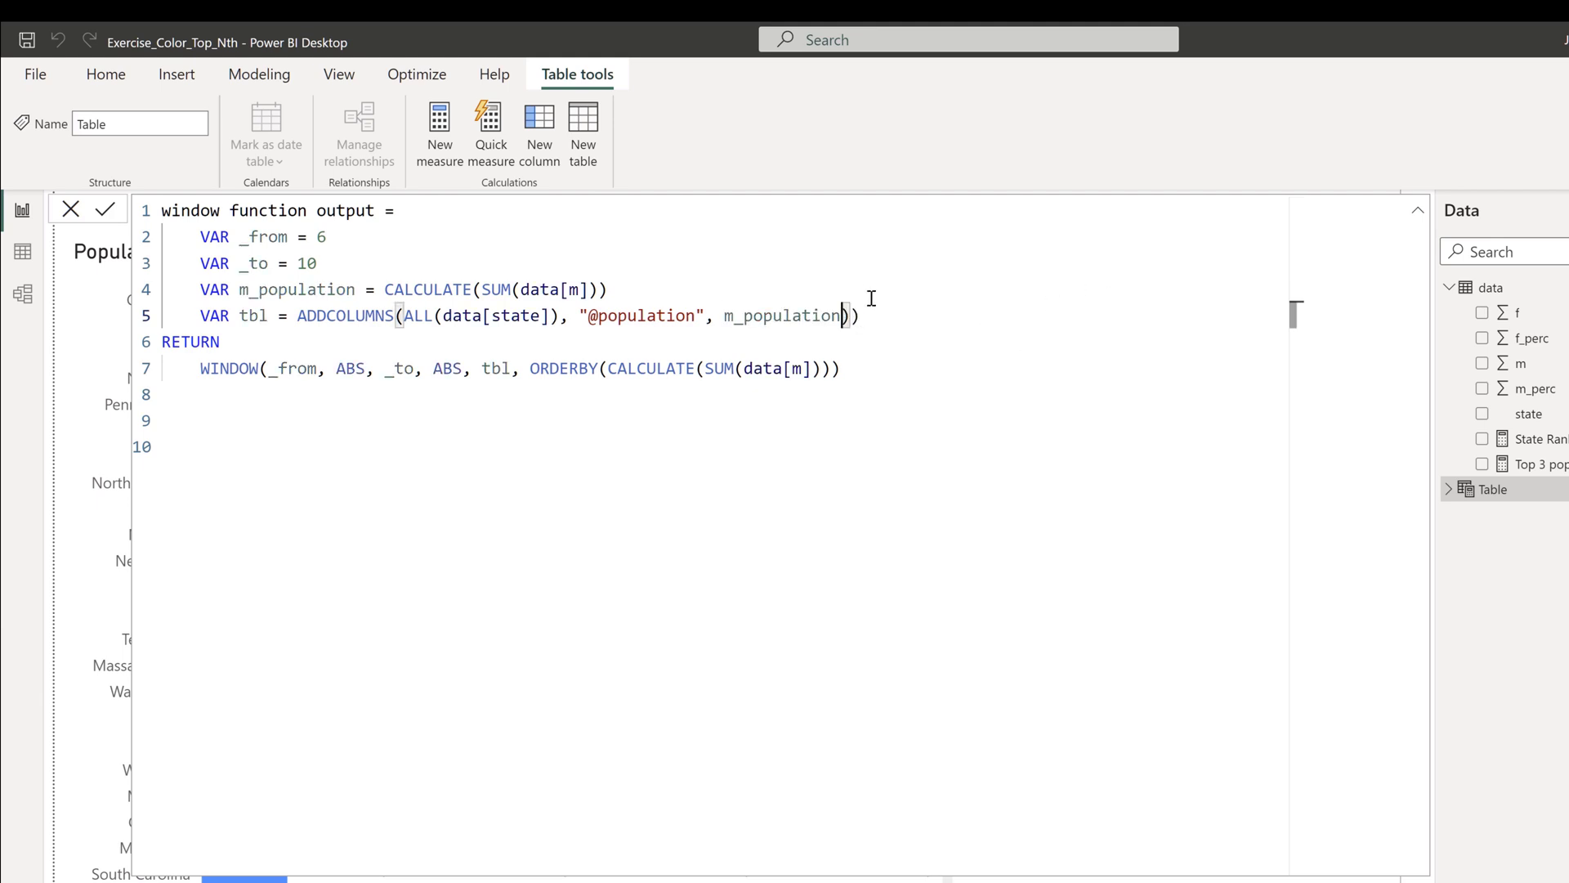
left_click(905, 315)
key("BackSpace")
left_click_drag(608, 368, 822, 368)
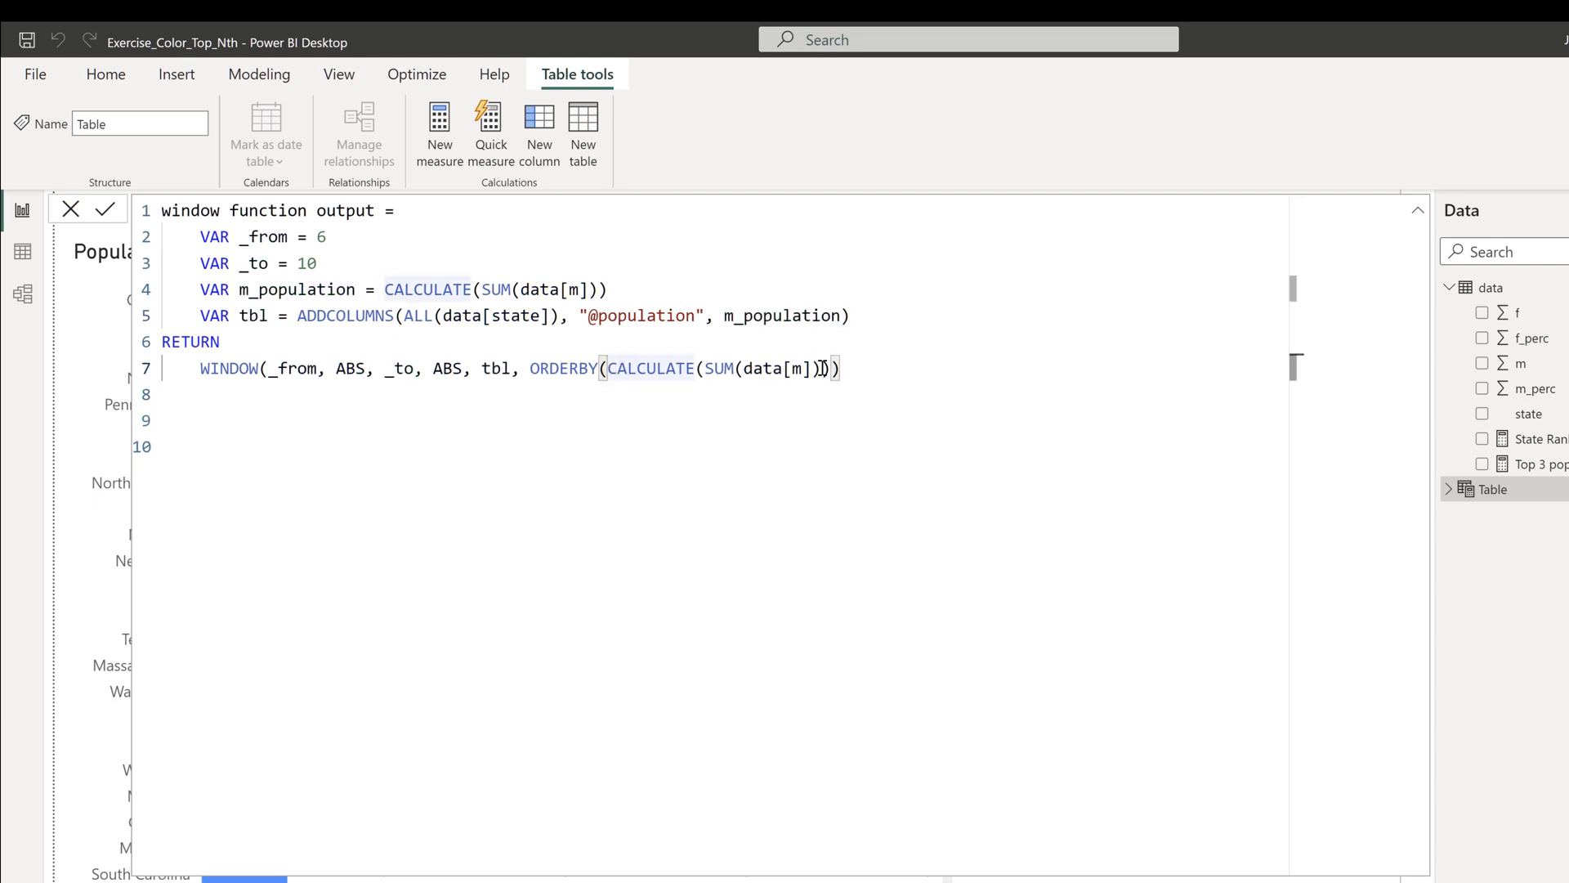
type("m_population")
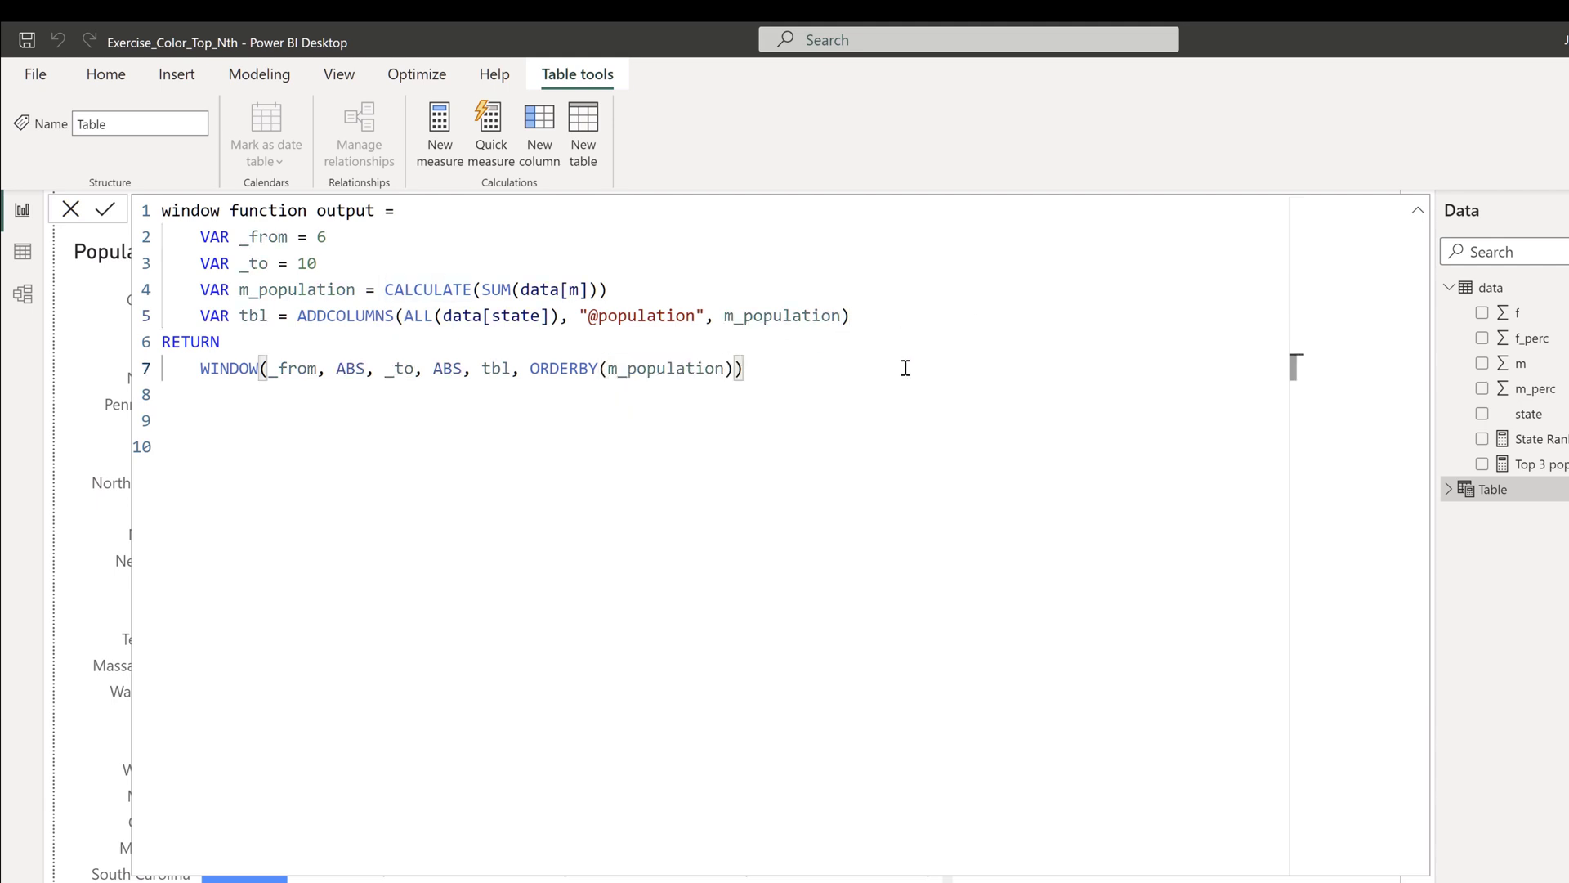
Commit the window function output table, inspect its rows in the data view with a wider state column, and recheck its formula.
key("Return")
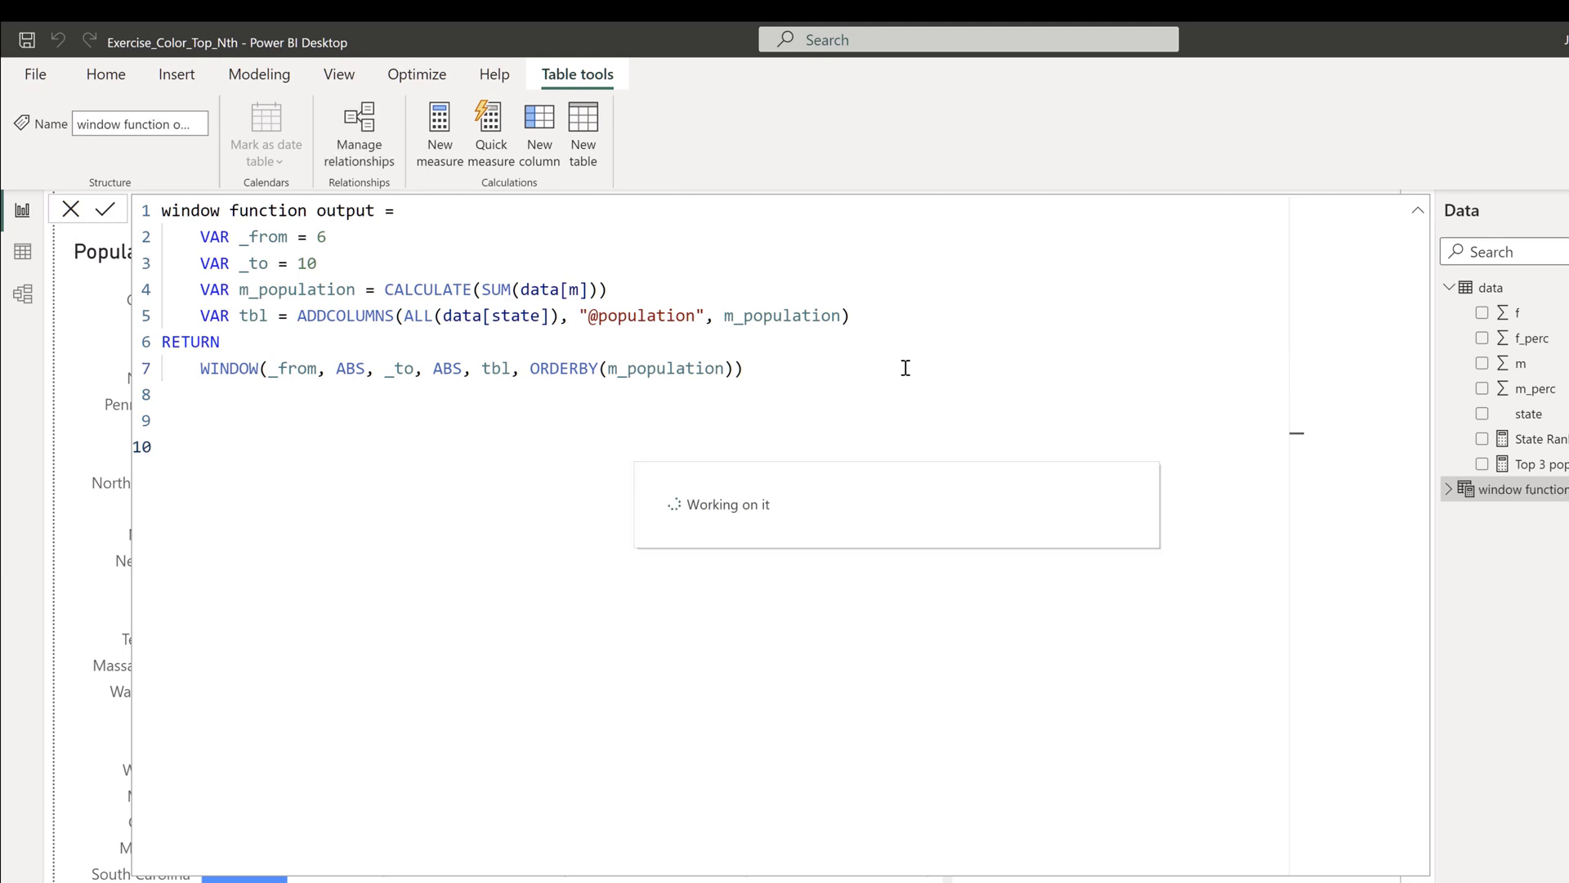
left_click(37, 274)
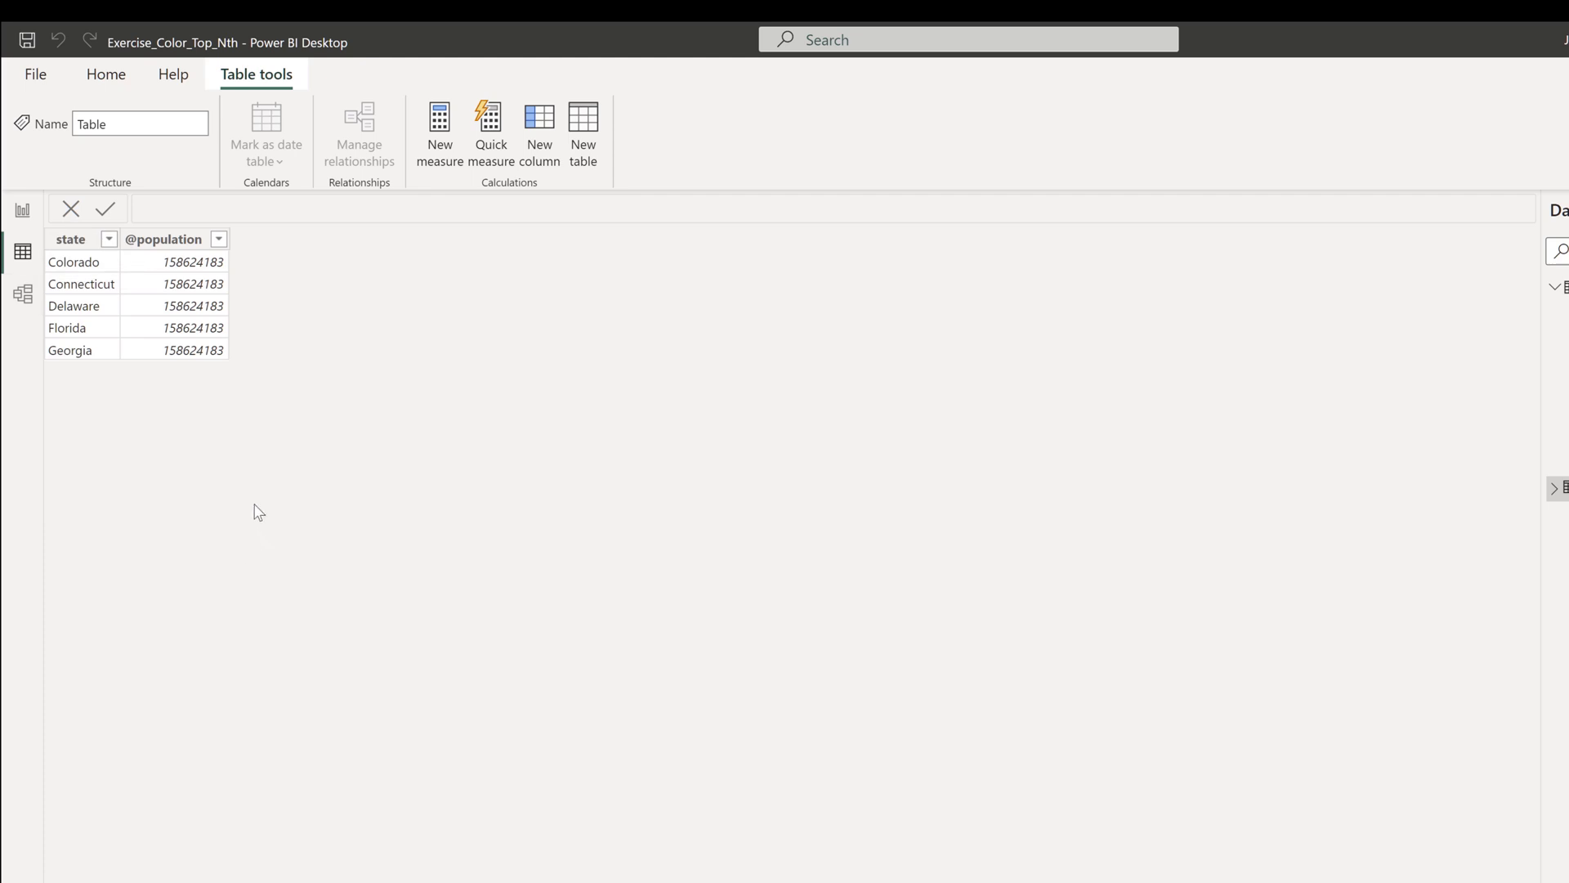
left_click_drag(120, 238, 155, 239)
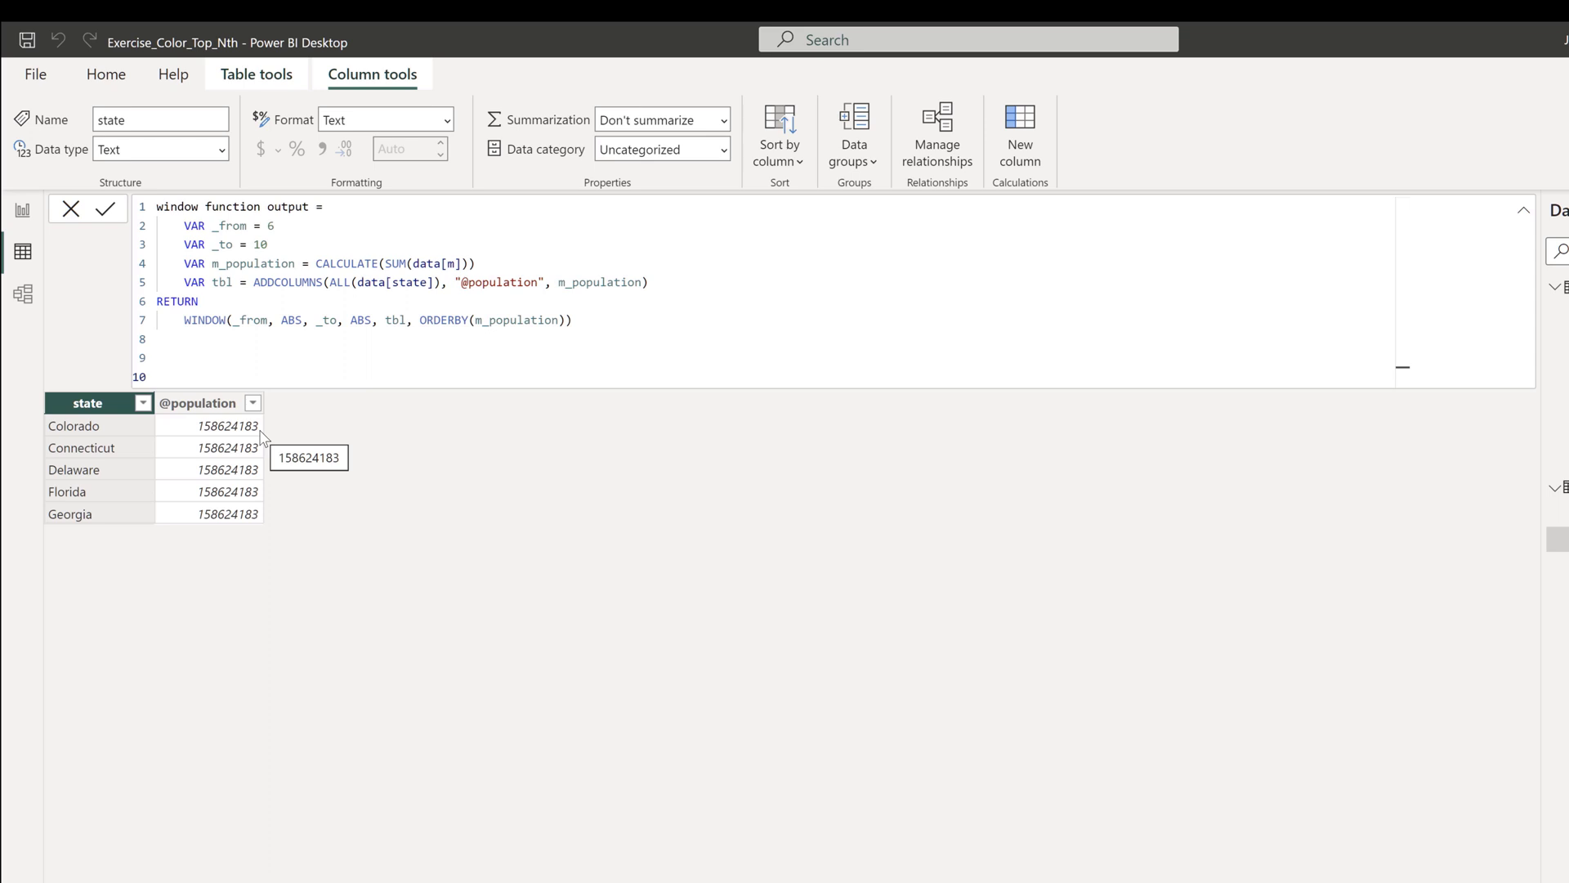
left_click(669, 286)
scroll(671, 291, "up", 3)
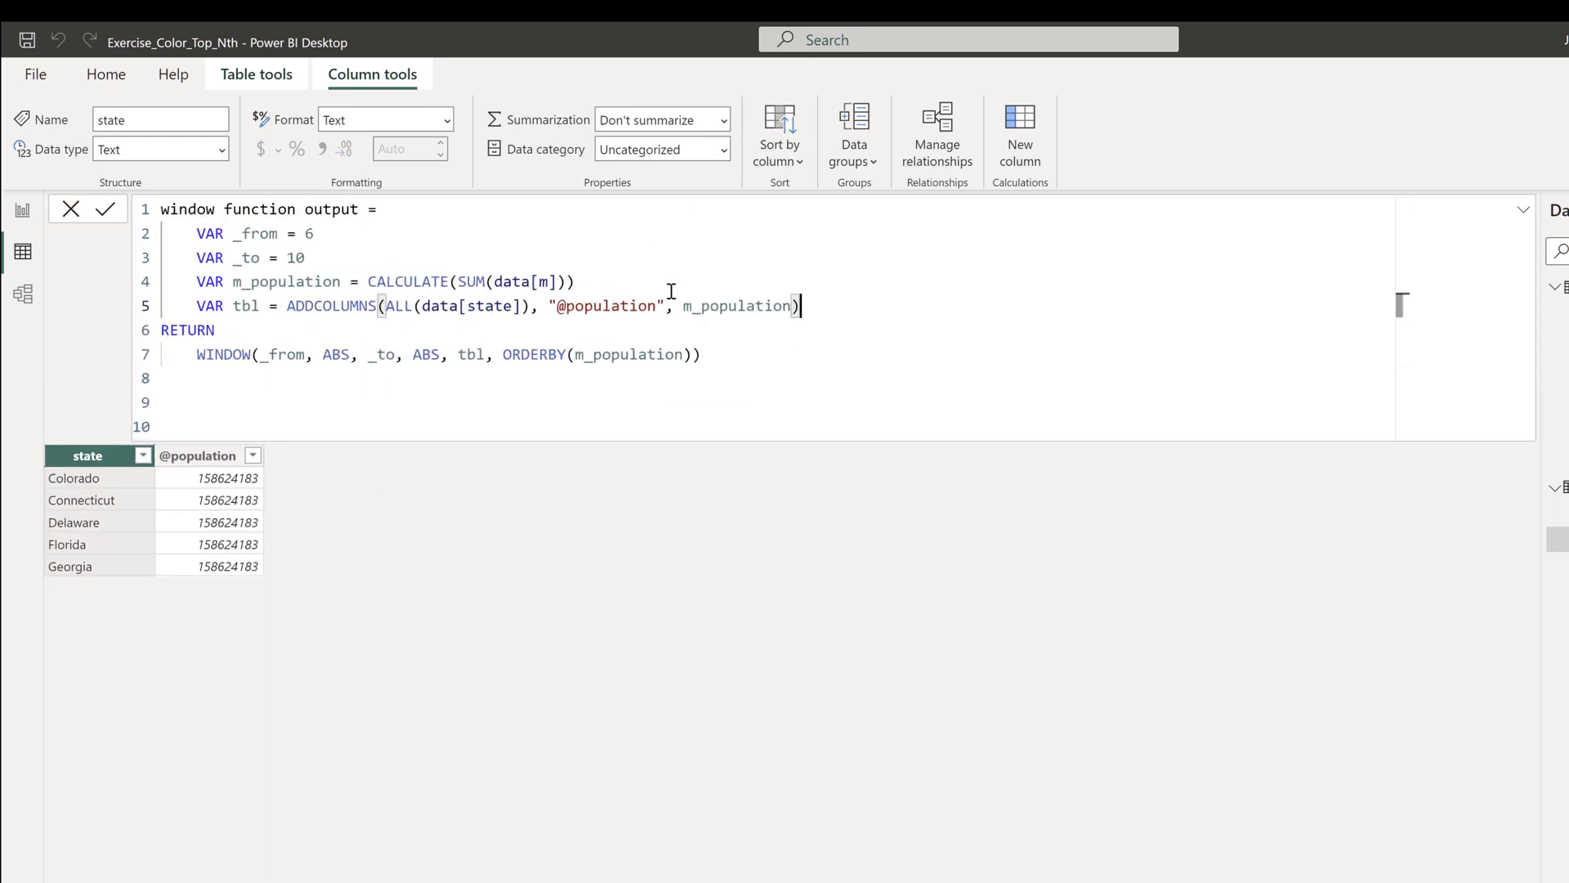
left_click(647, 288)
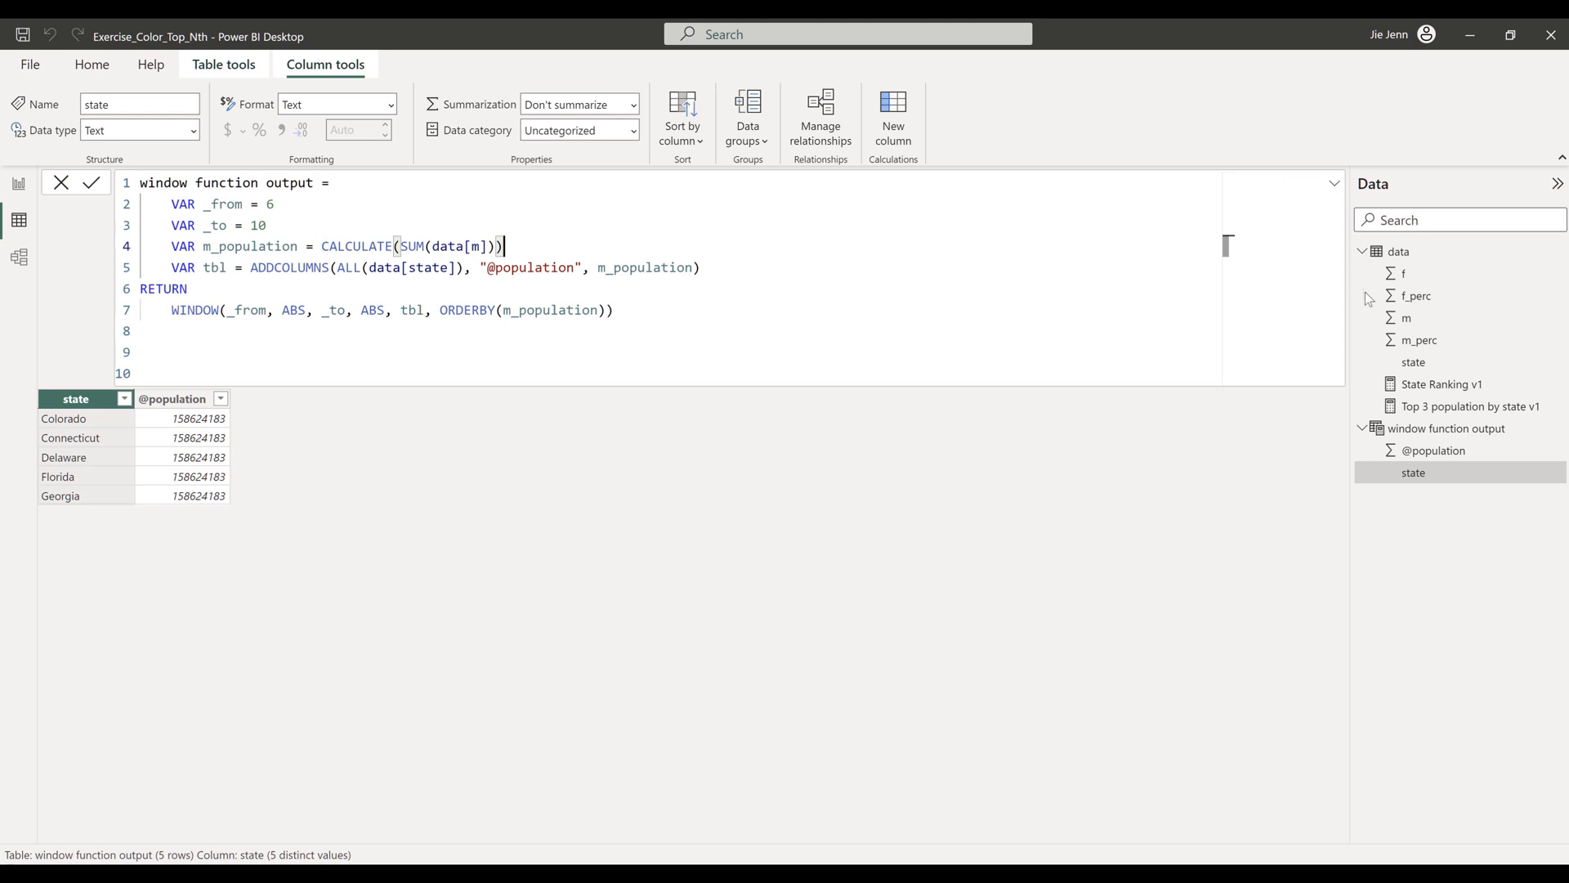
Create a new measure in the data table with the formula M Population = SUM(data[m]).
right_click(1400, 260)
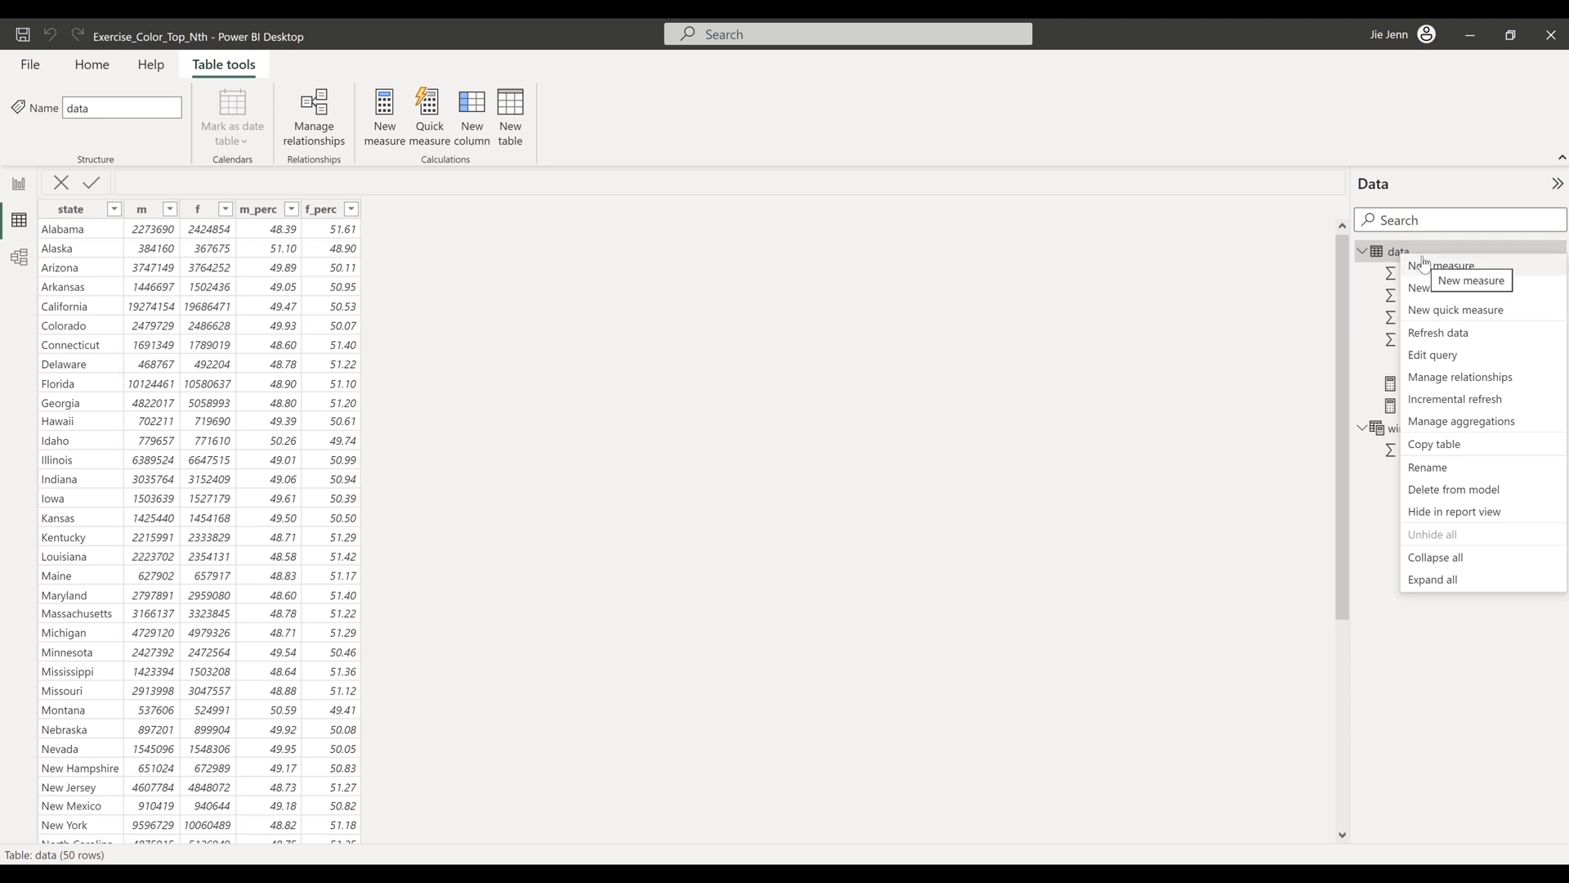
key("Escape")
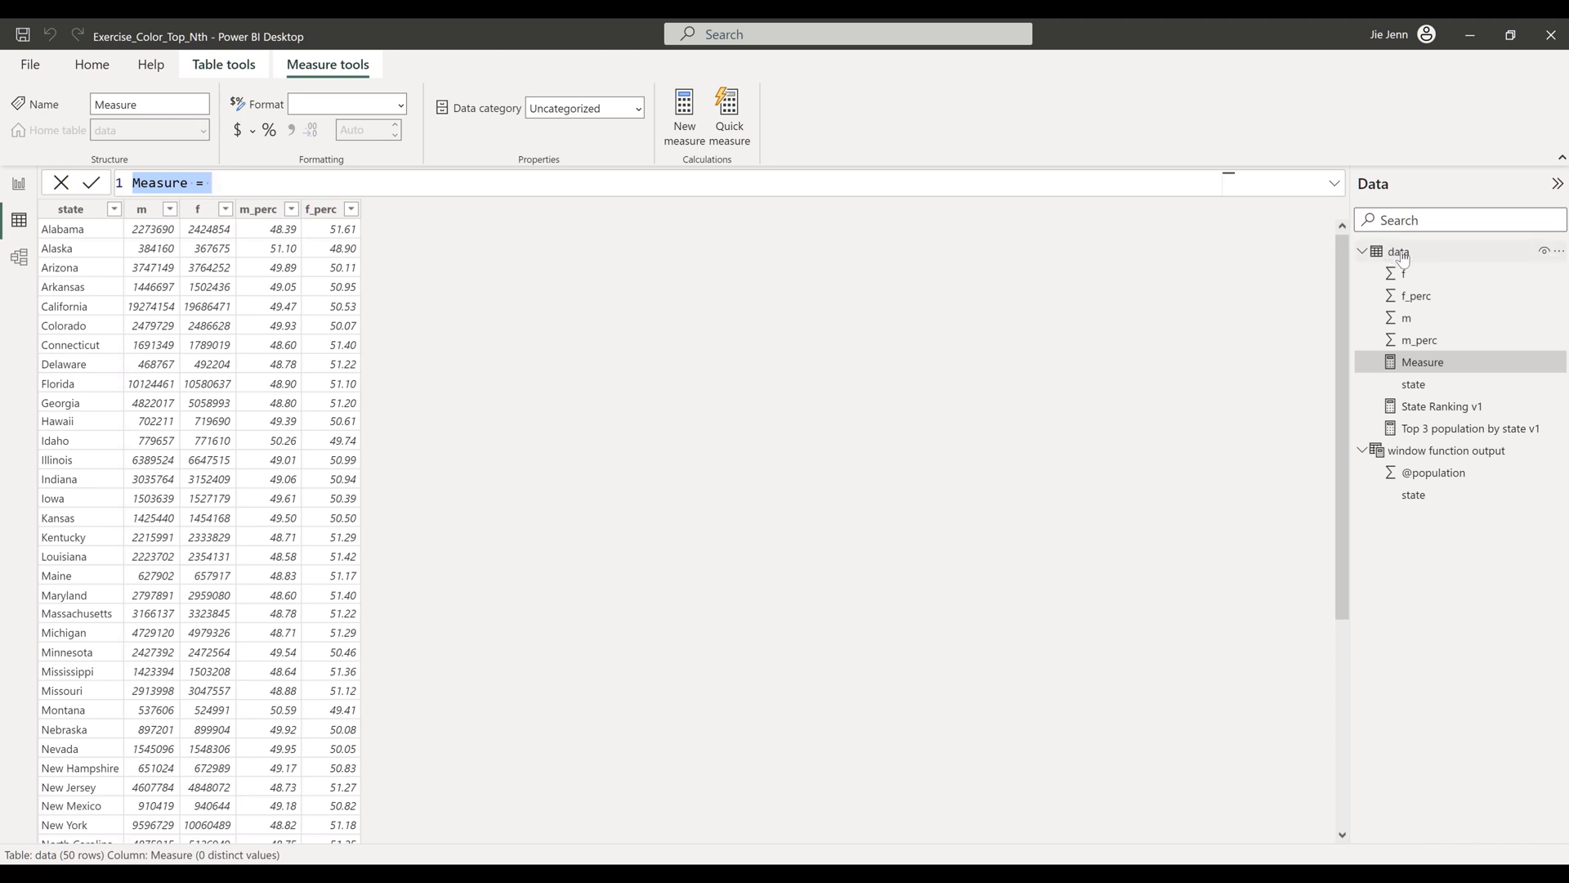
left_click(1335, 183)
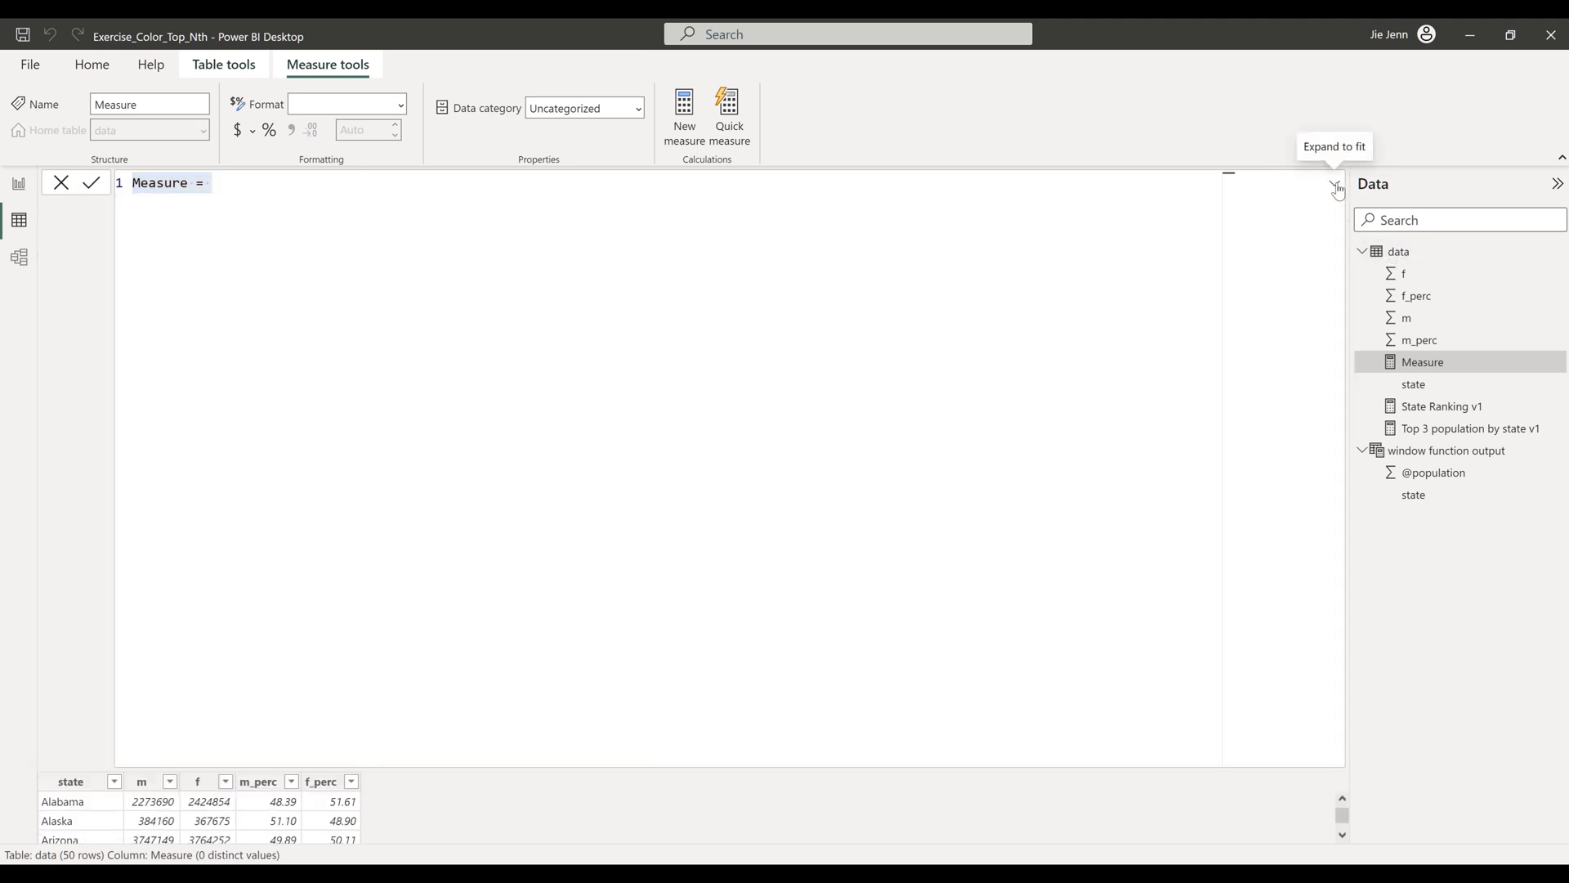
key("BackSpace")
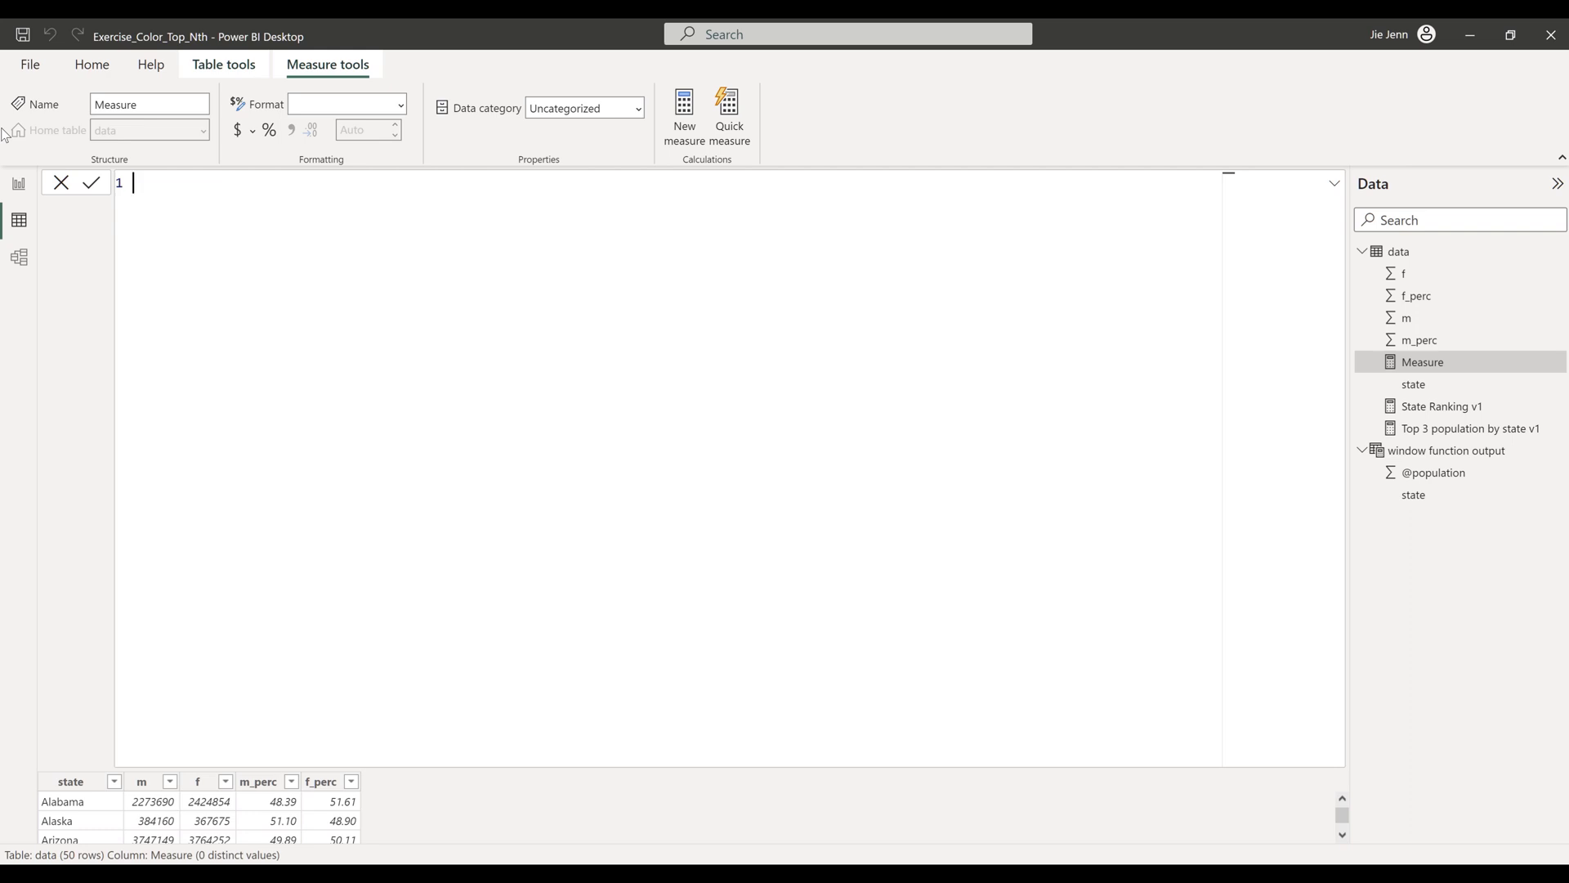
type("M Population = SUM(")
type("data[")
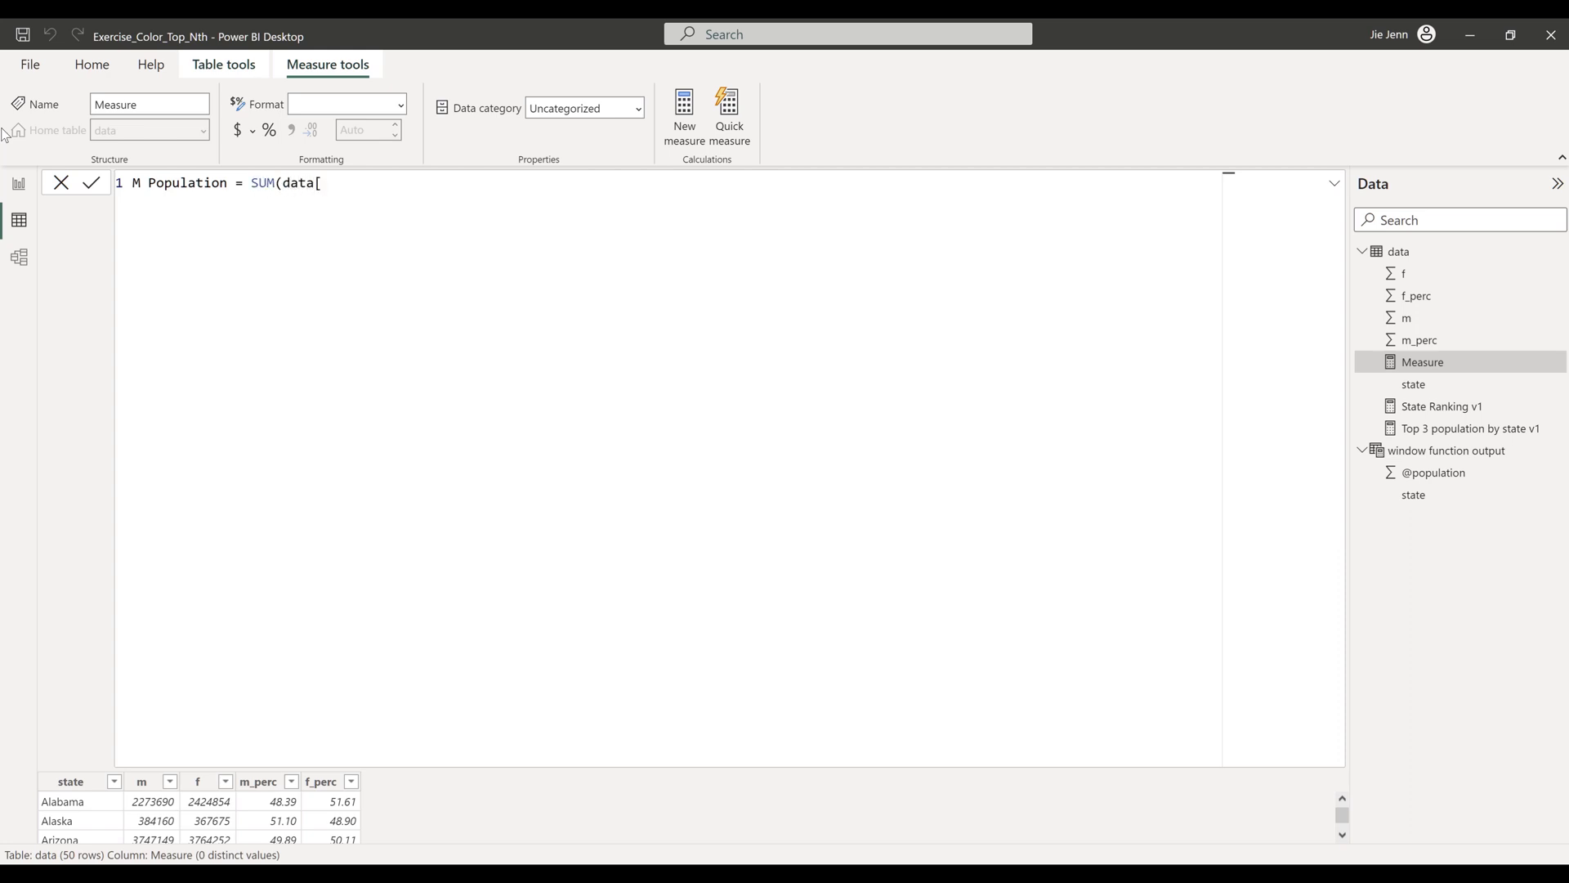
type("m])")
key("Return")
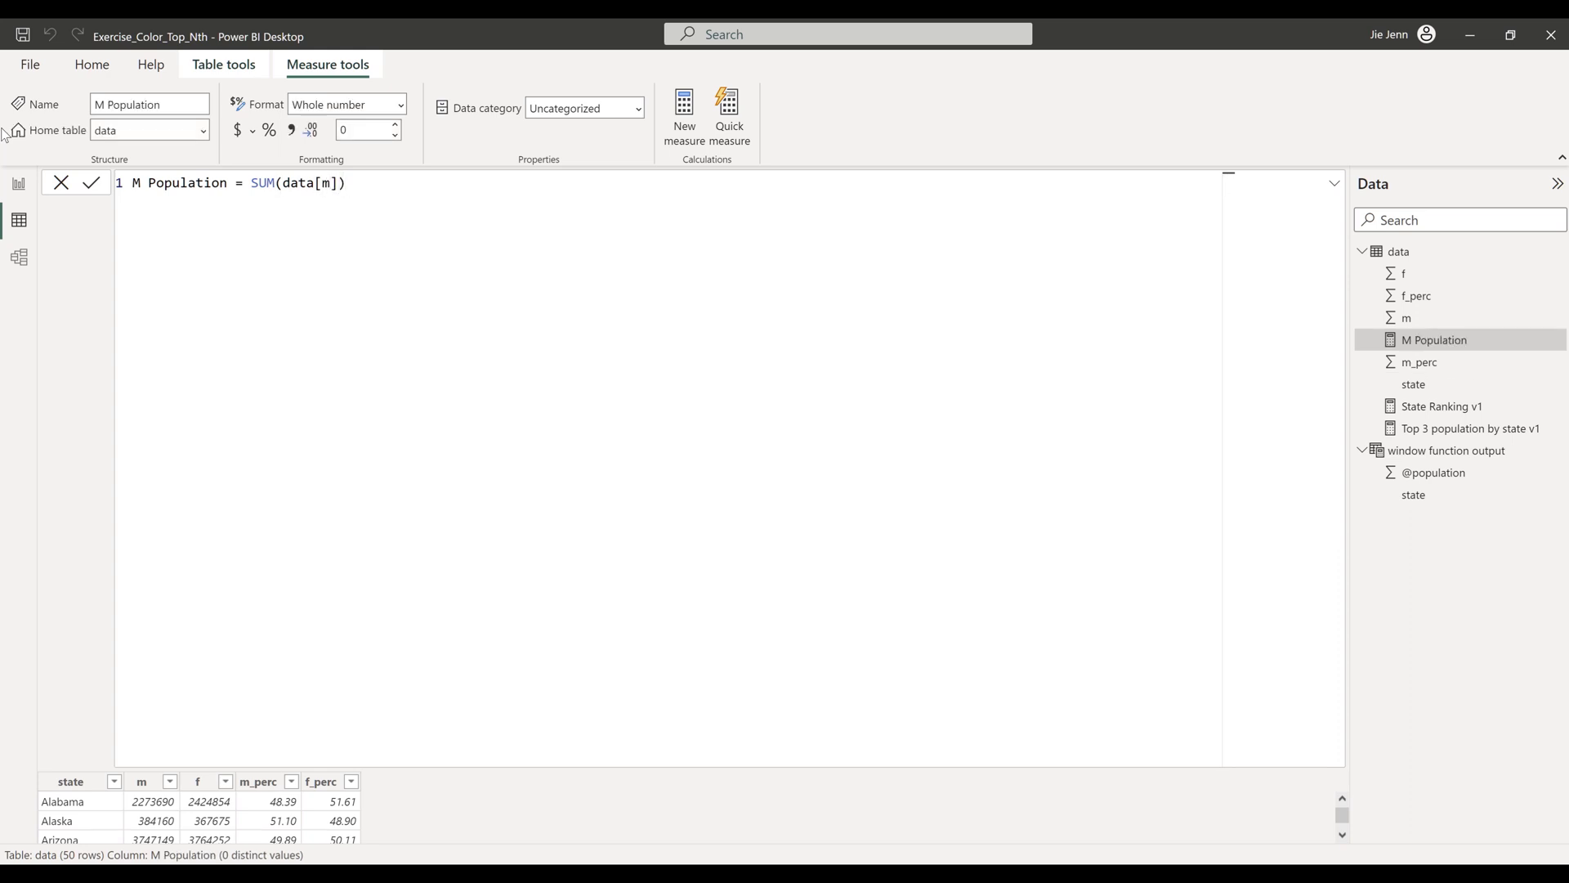
Delete the m_population variable line from the window function output table's formula.
left_click(1441, 455)
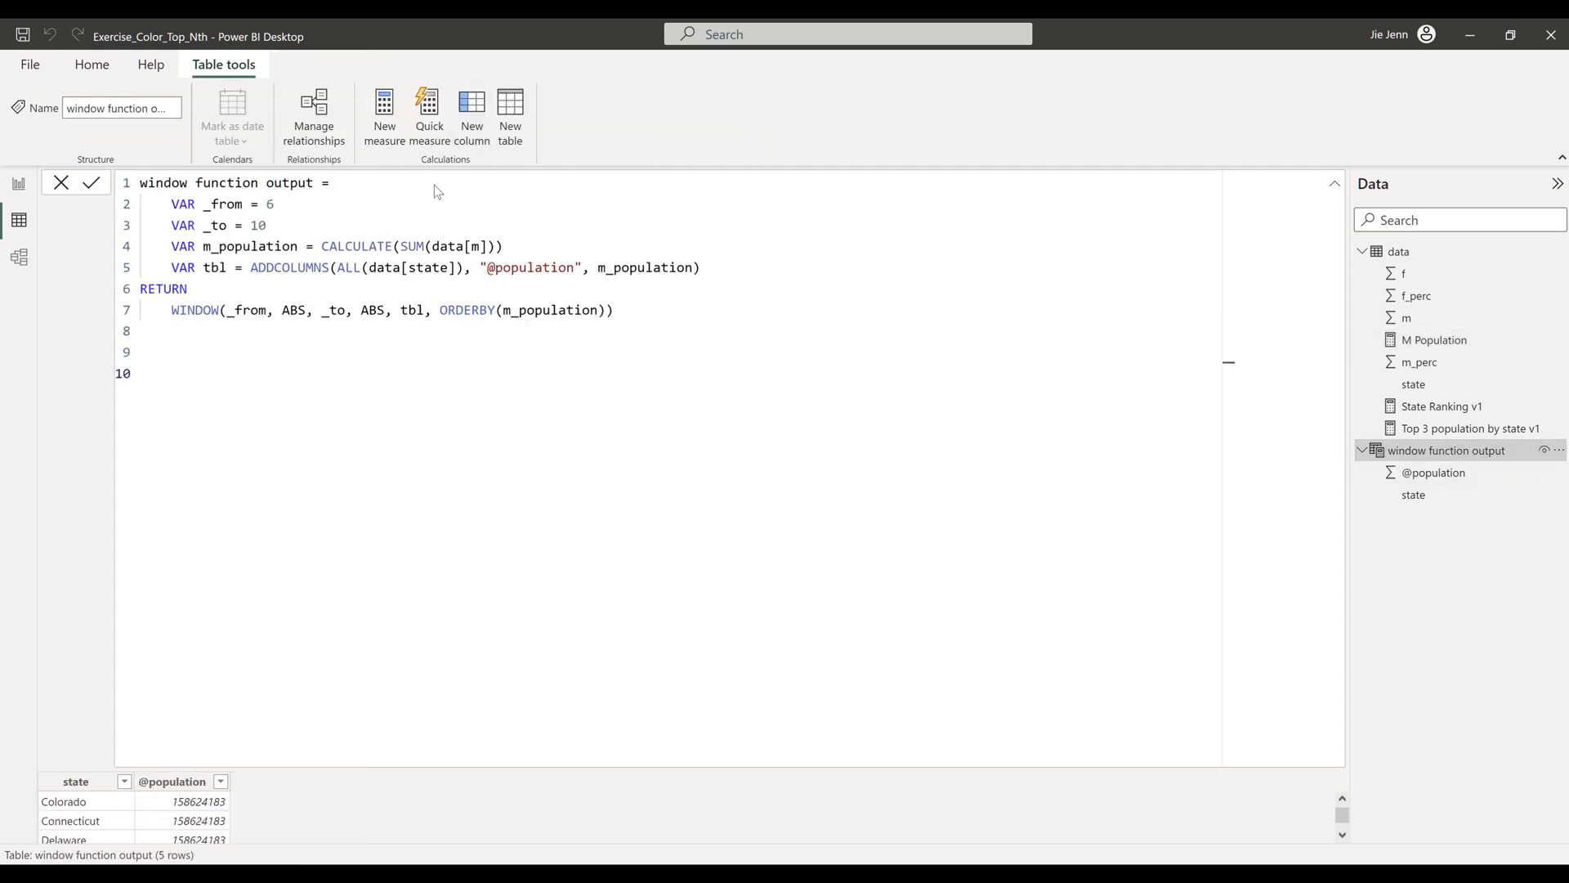
left_click_drag(505, 246, 126, 232)
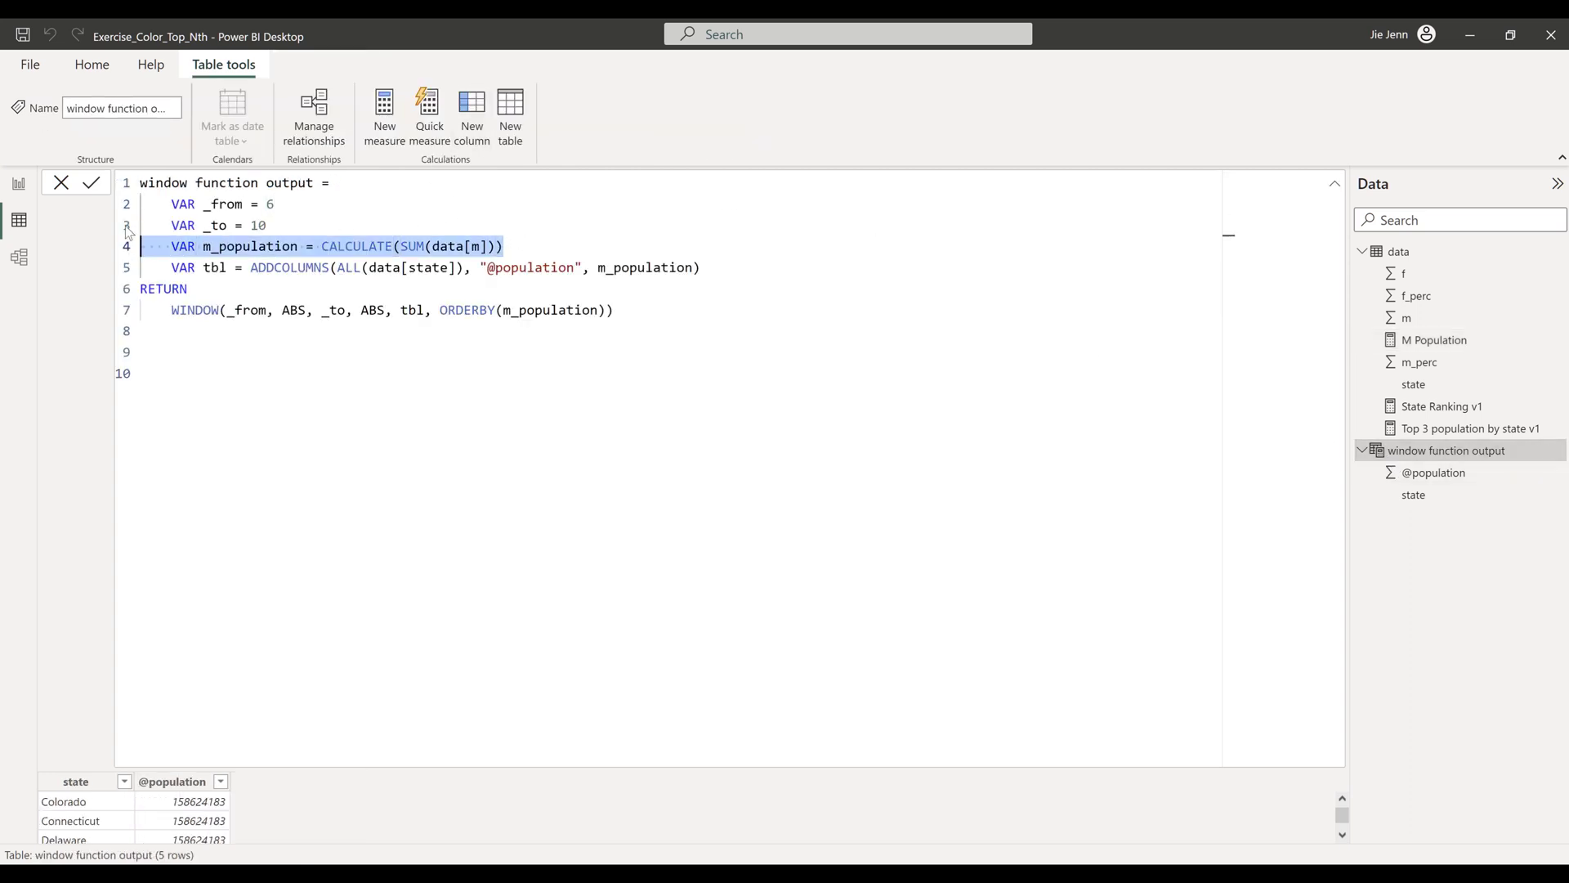
key("BackSpace")
key("BackSpace")
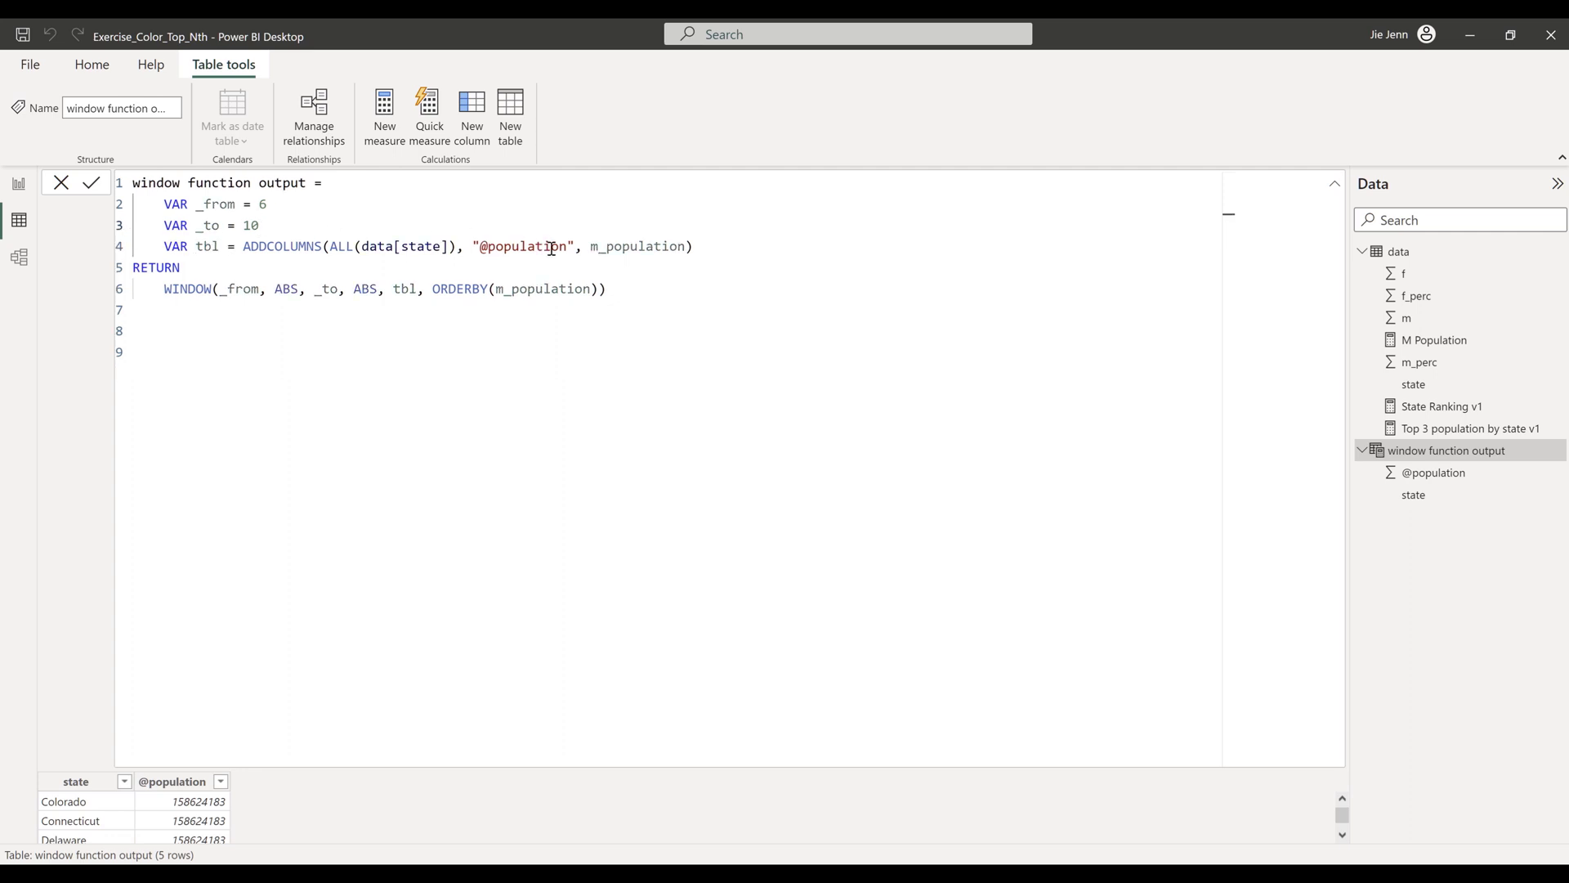
Replace both m_population references, in the tbl variable and in ORDERBY, with the measure [M Population].
double_click(617, 252)
key("ctrl+d")
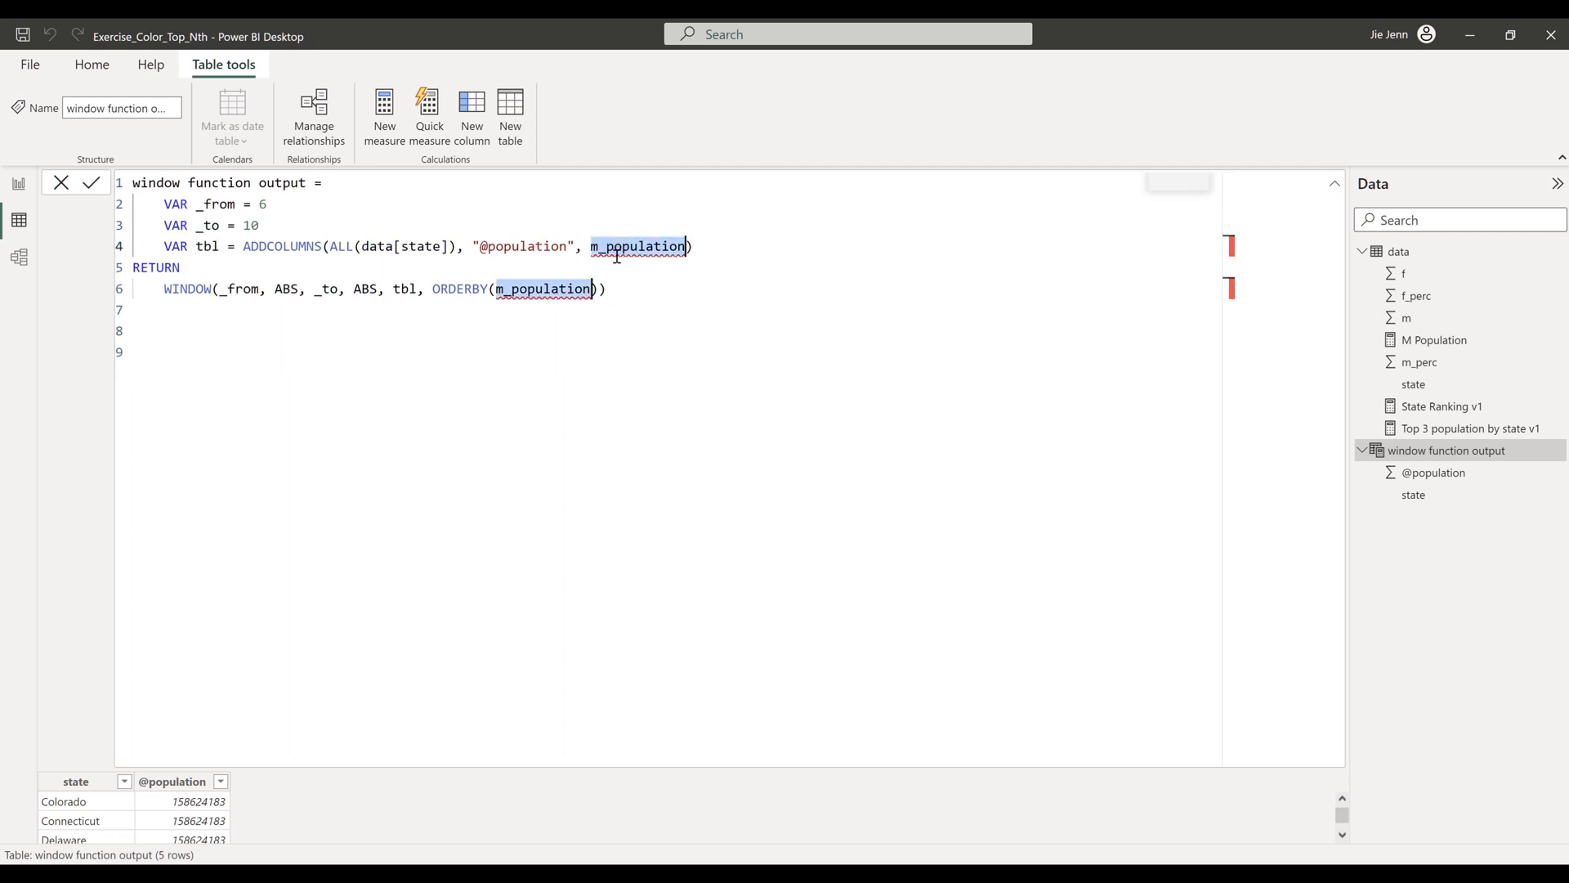
type("[")
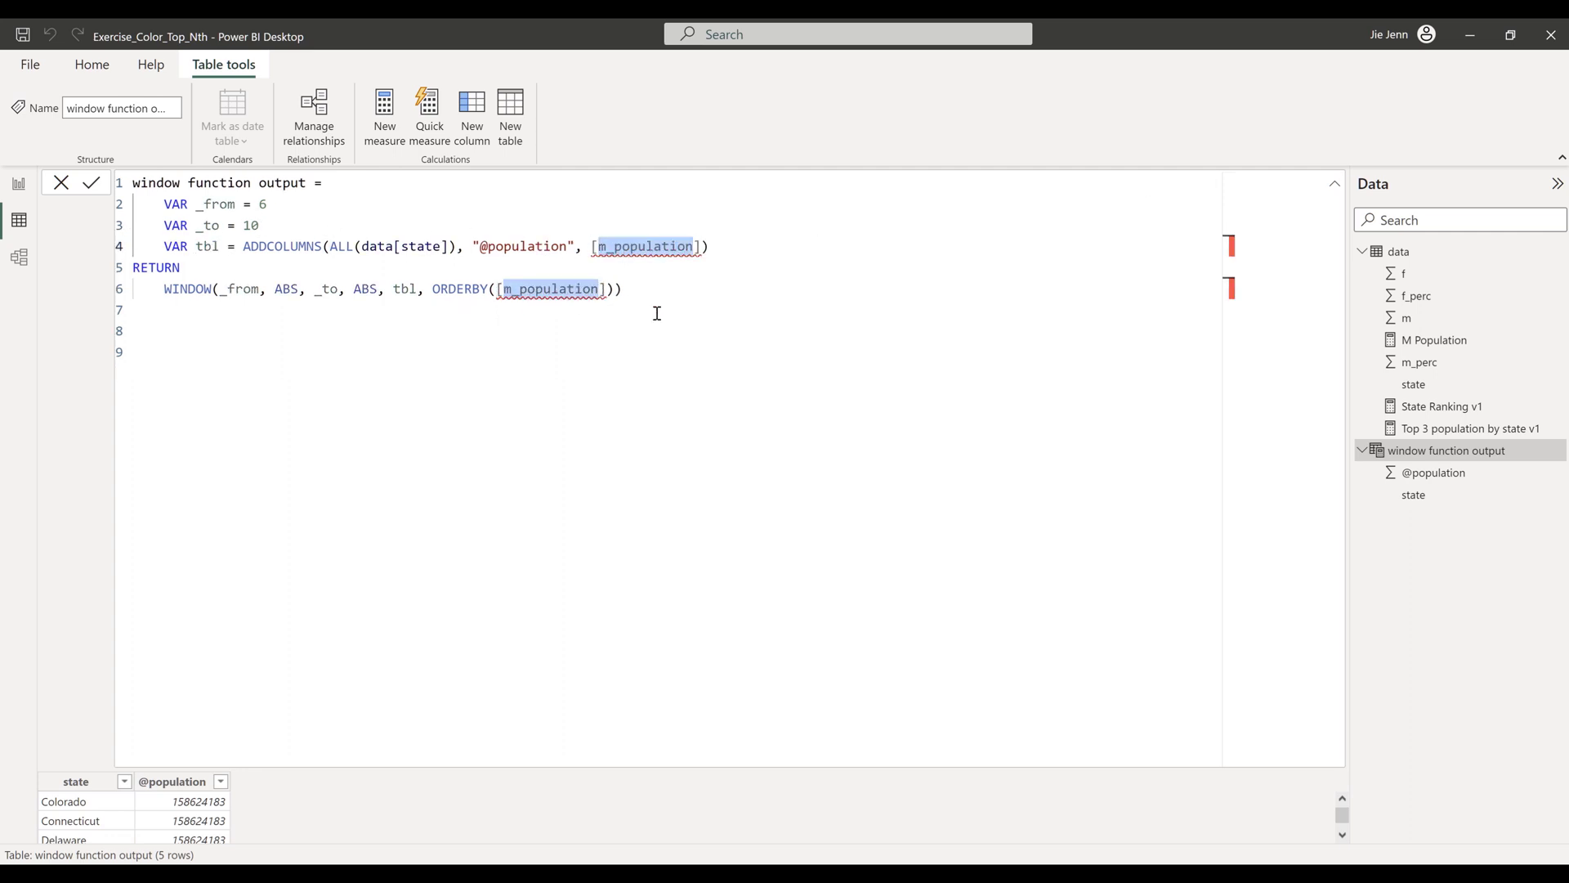
type("M po")
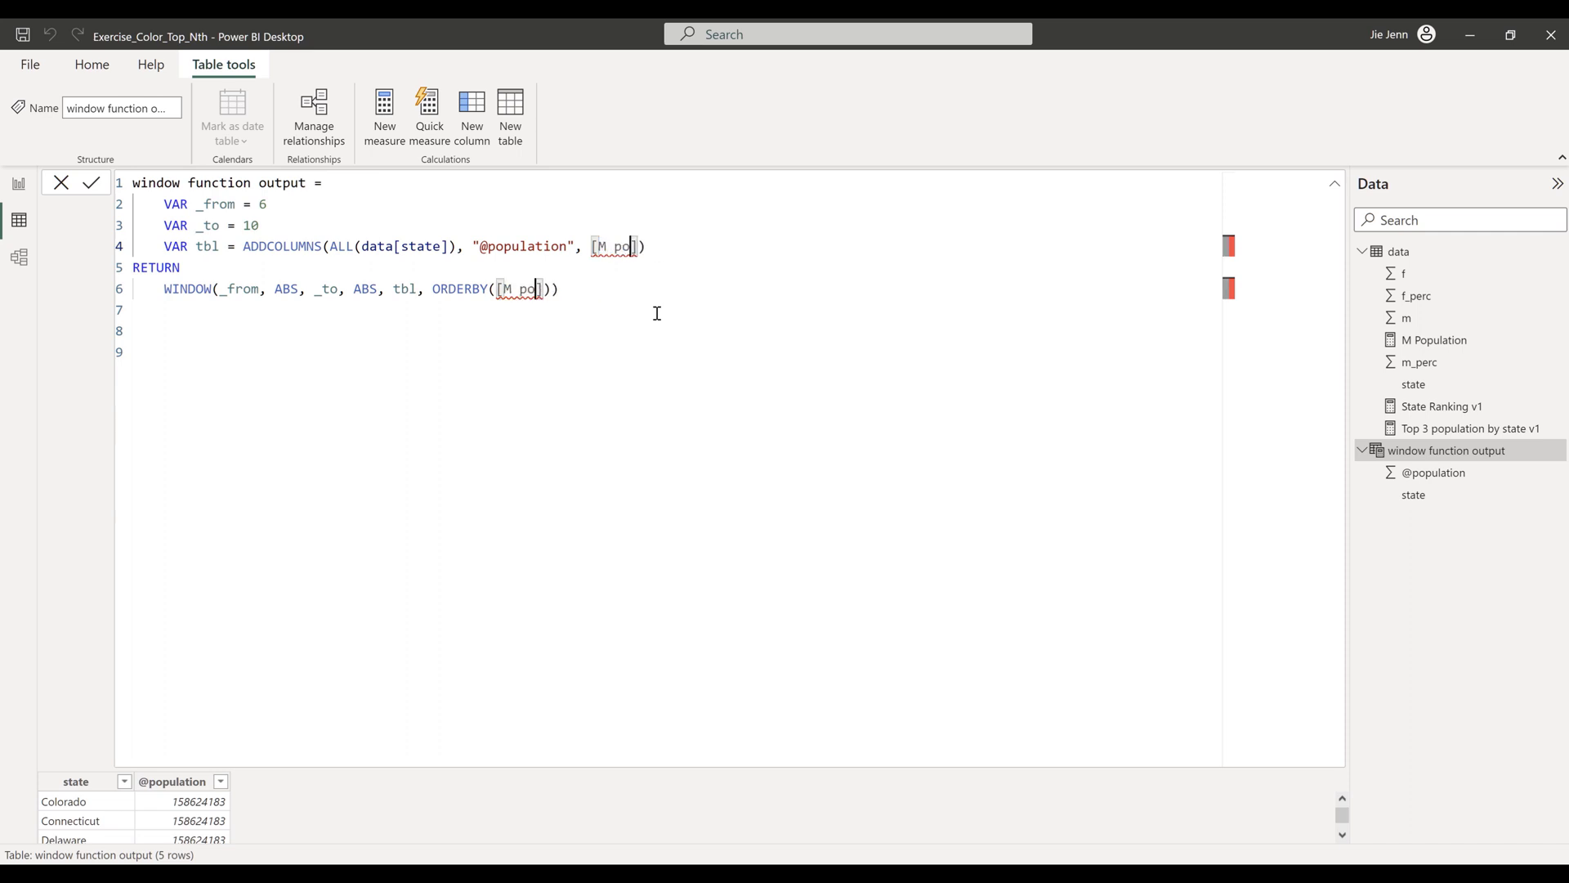
key("BackSpace")
key("BackSpace")
type("Population")
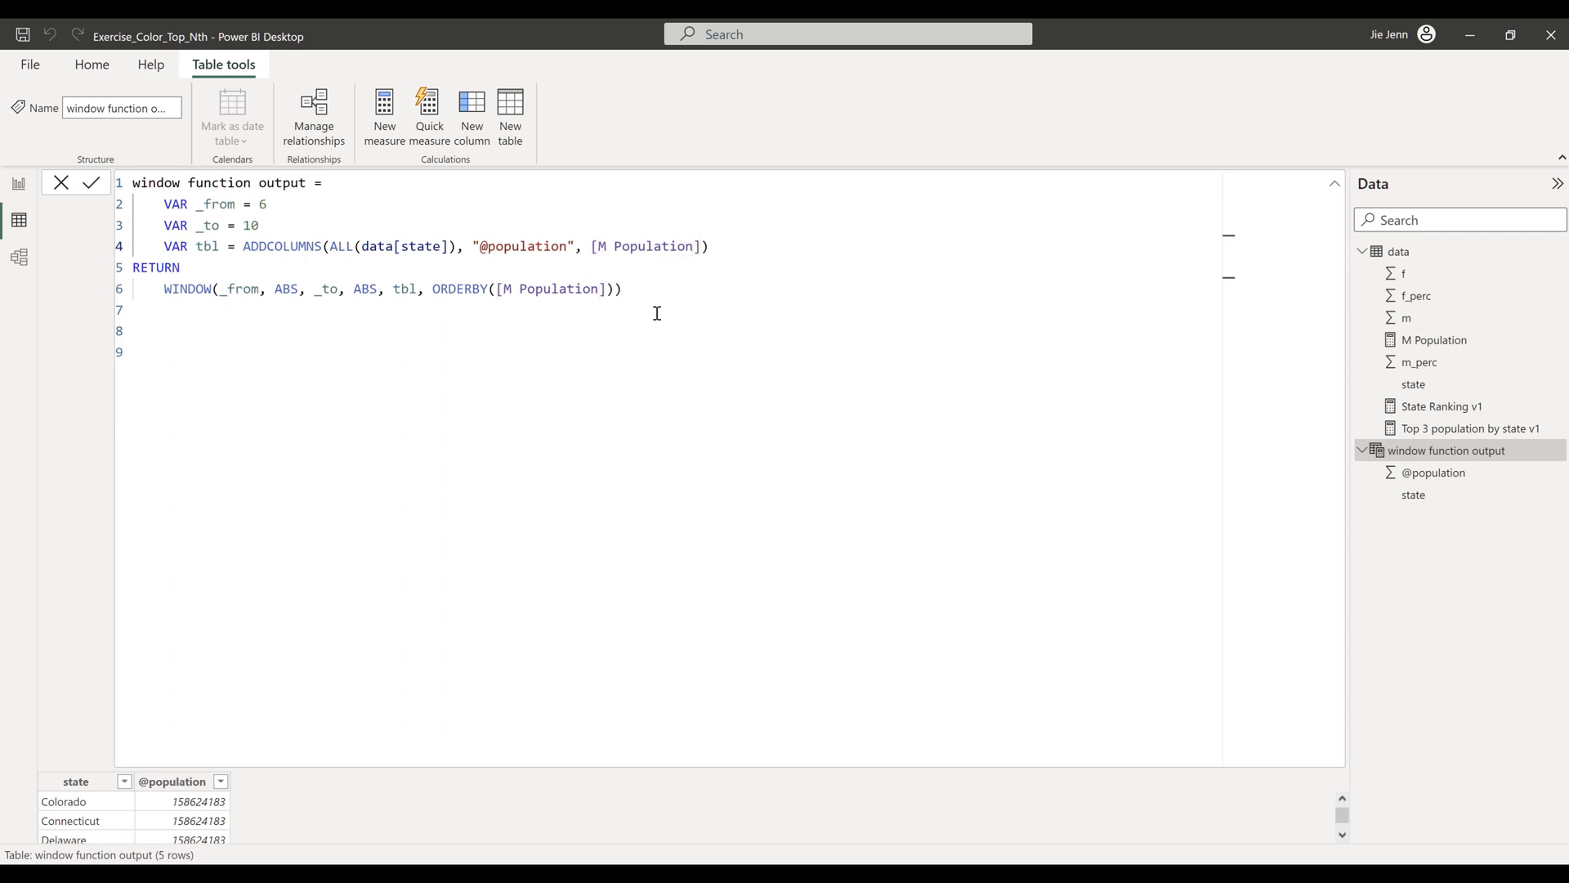
Commit the updated window function output table, check its rows, and copy its entire formula.
key("Return")
left_click(1335, 183)
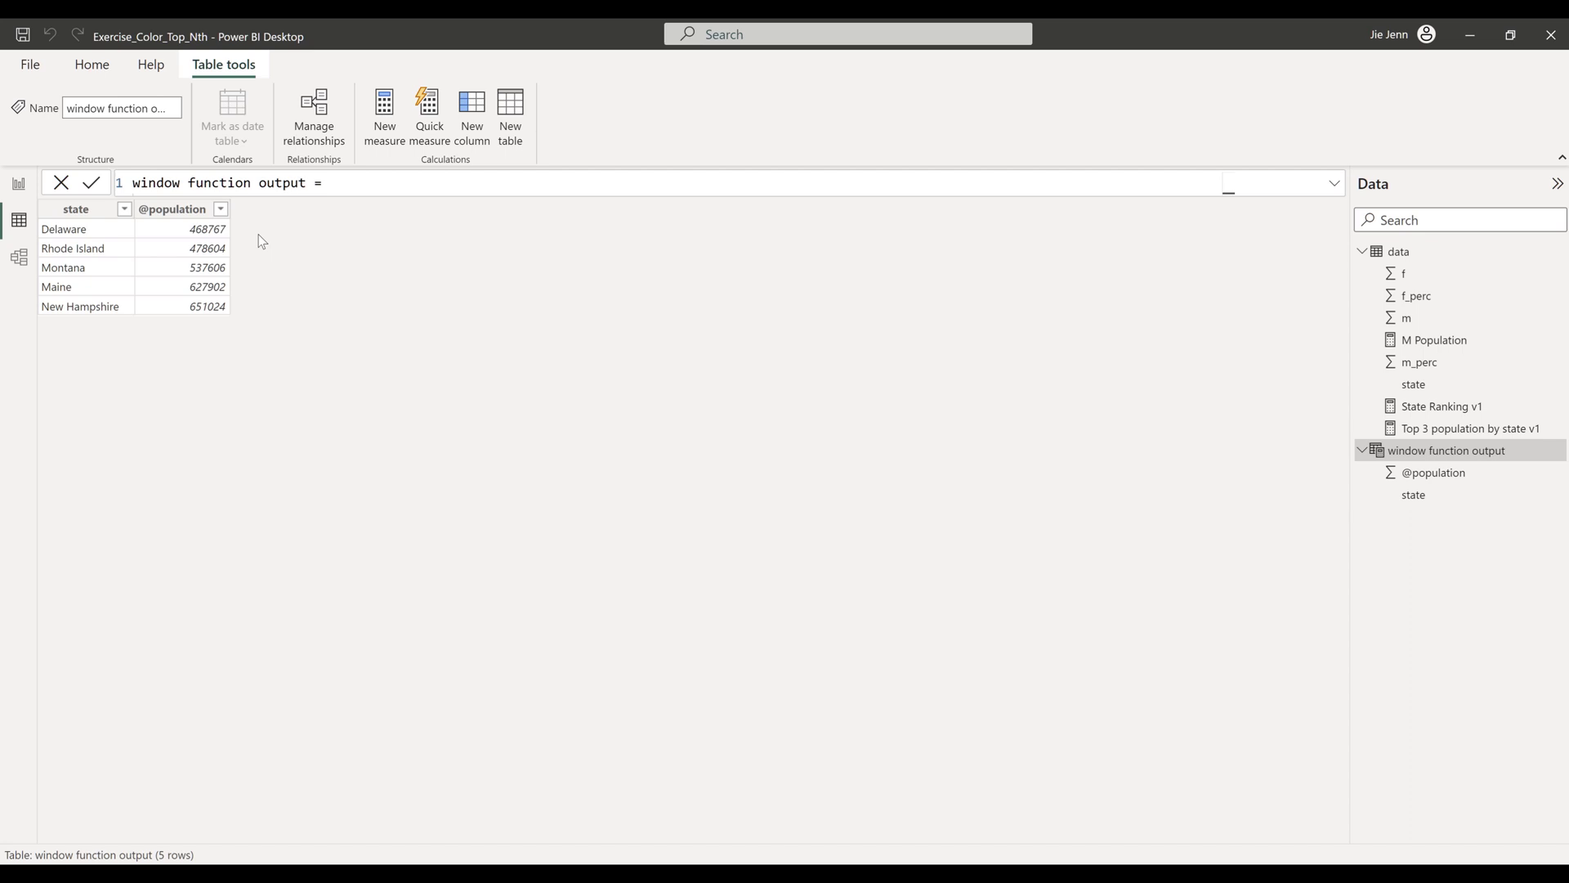
left_click(1334, 183)
left_click_drag(748, 282, 2, 25)
key("ctrl+c")
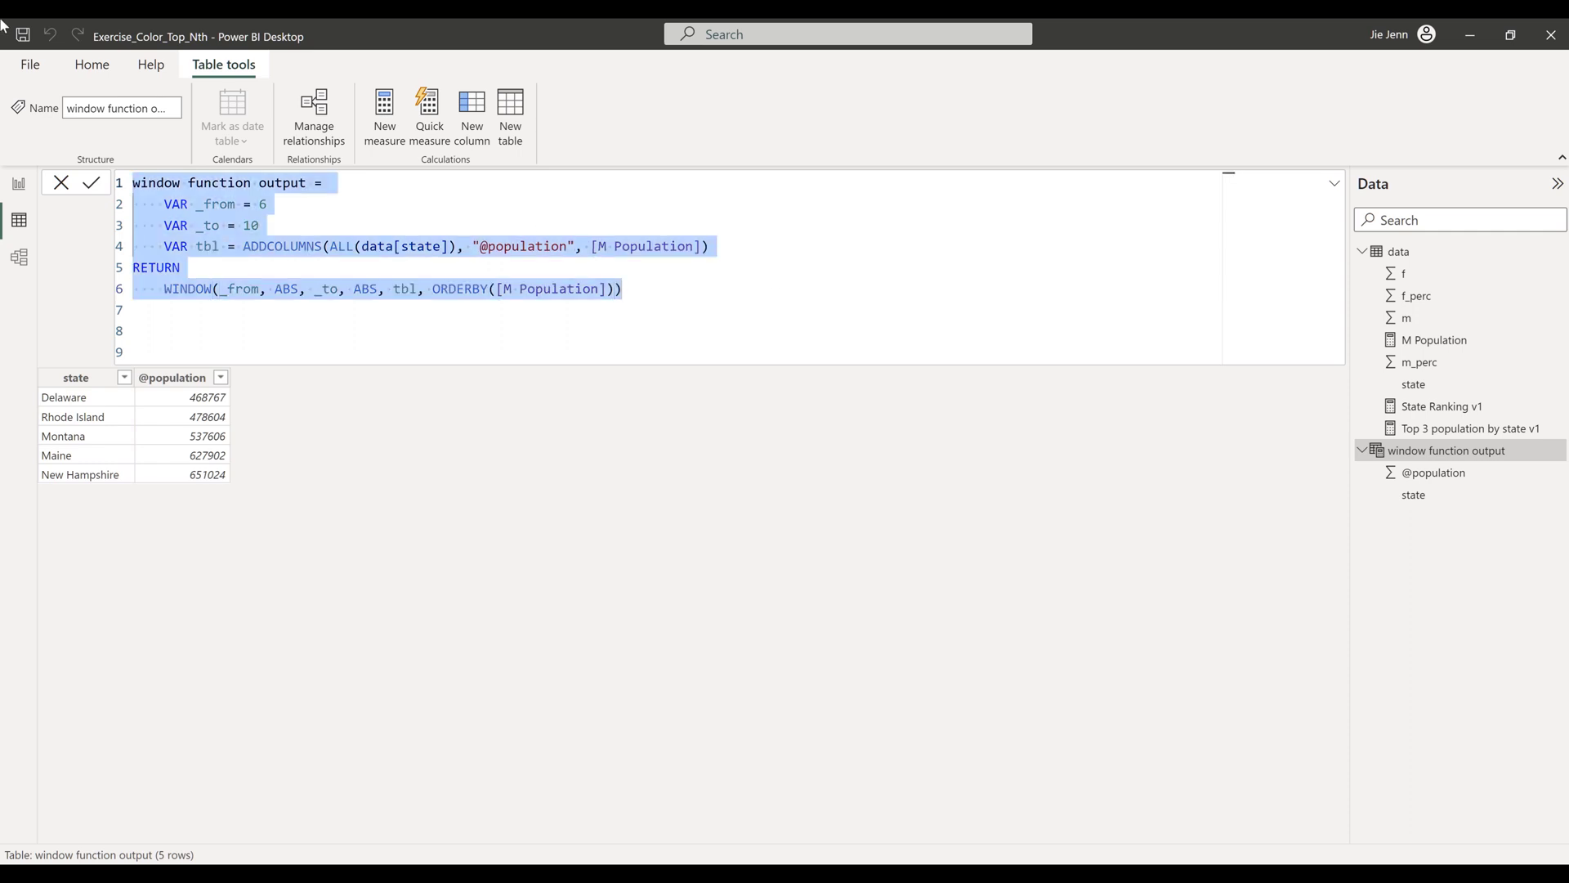
Create a new measure in the data table named Top 3 population by state v2, with an enlarged formula editor and room below its name.
right_click(1398, 252)
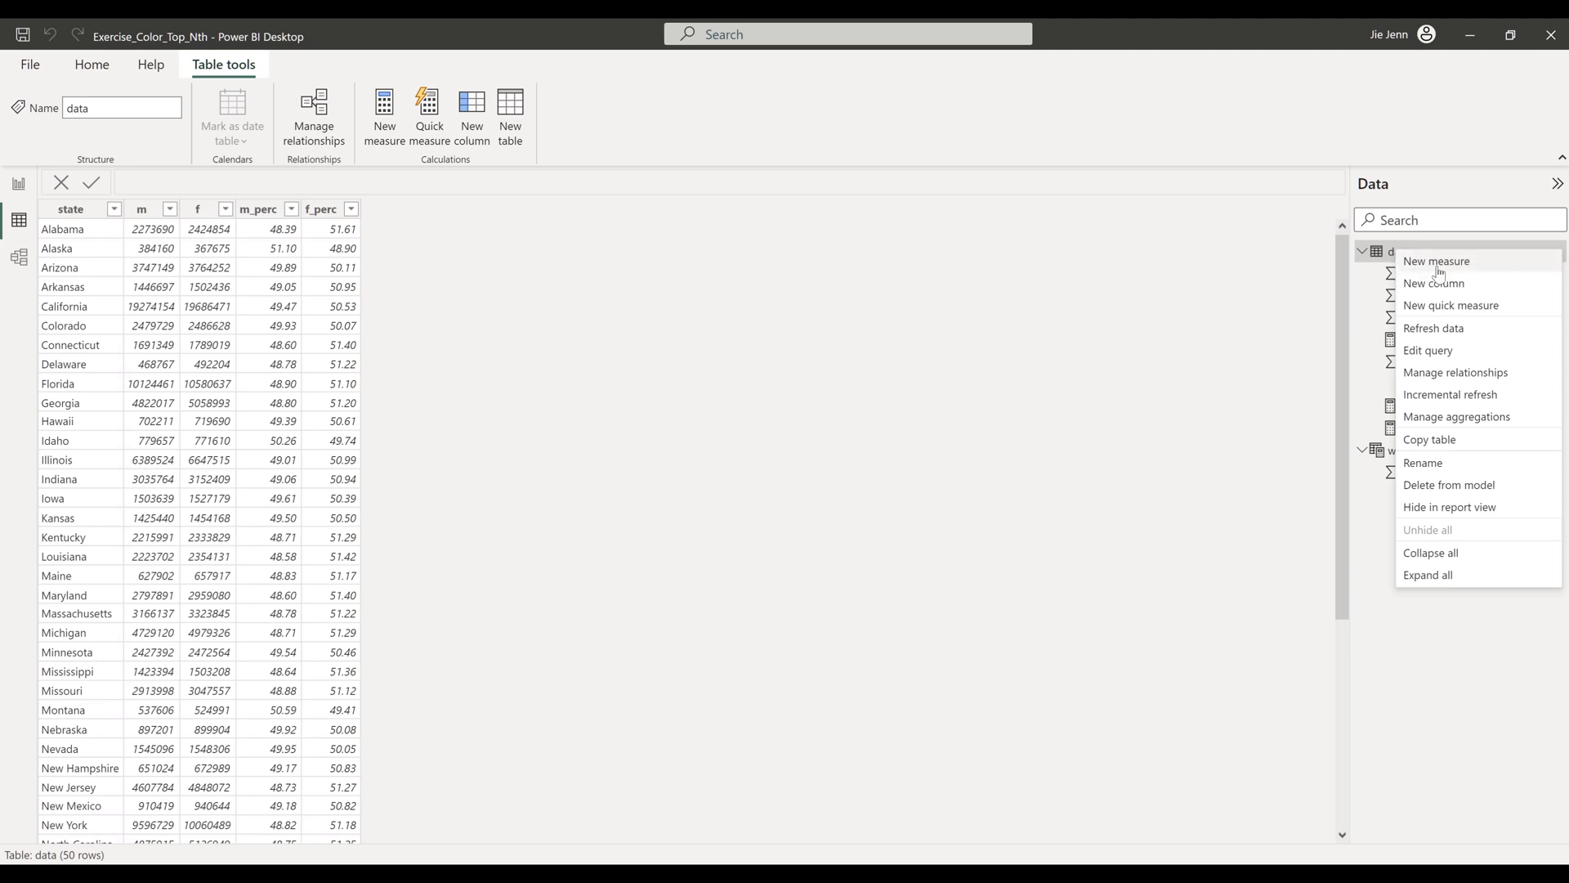
key("Escape")
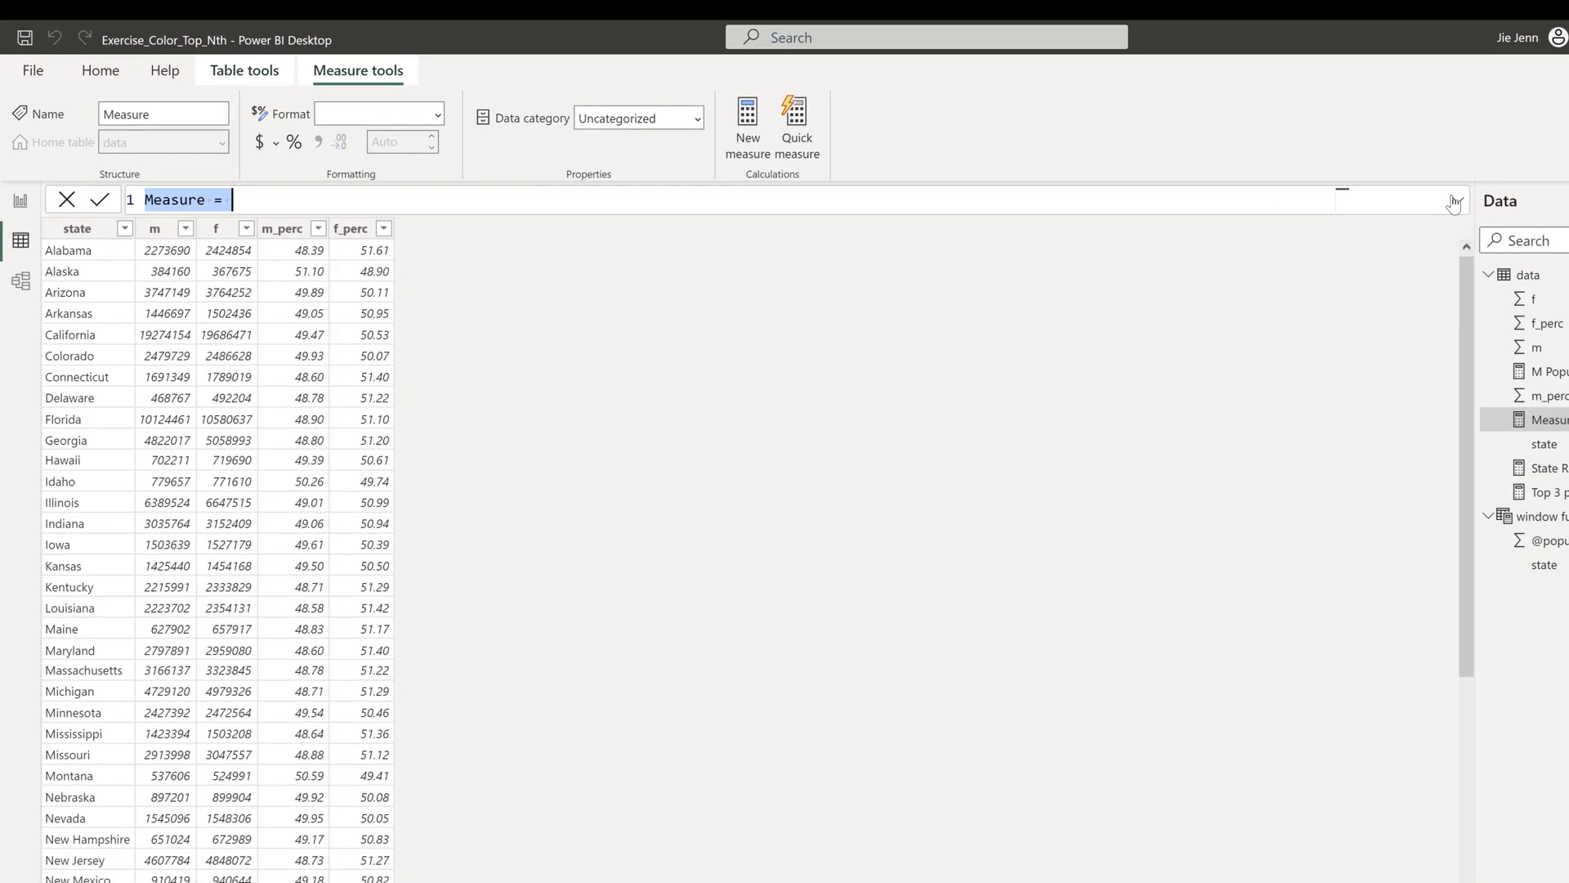
left_click(1456, 201)
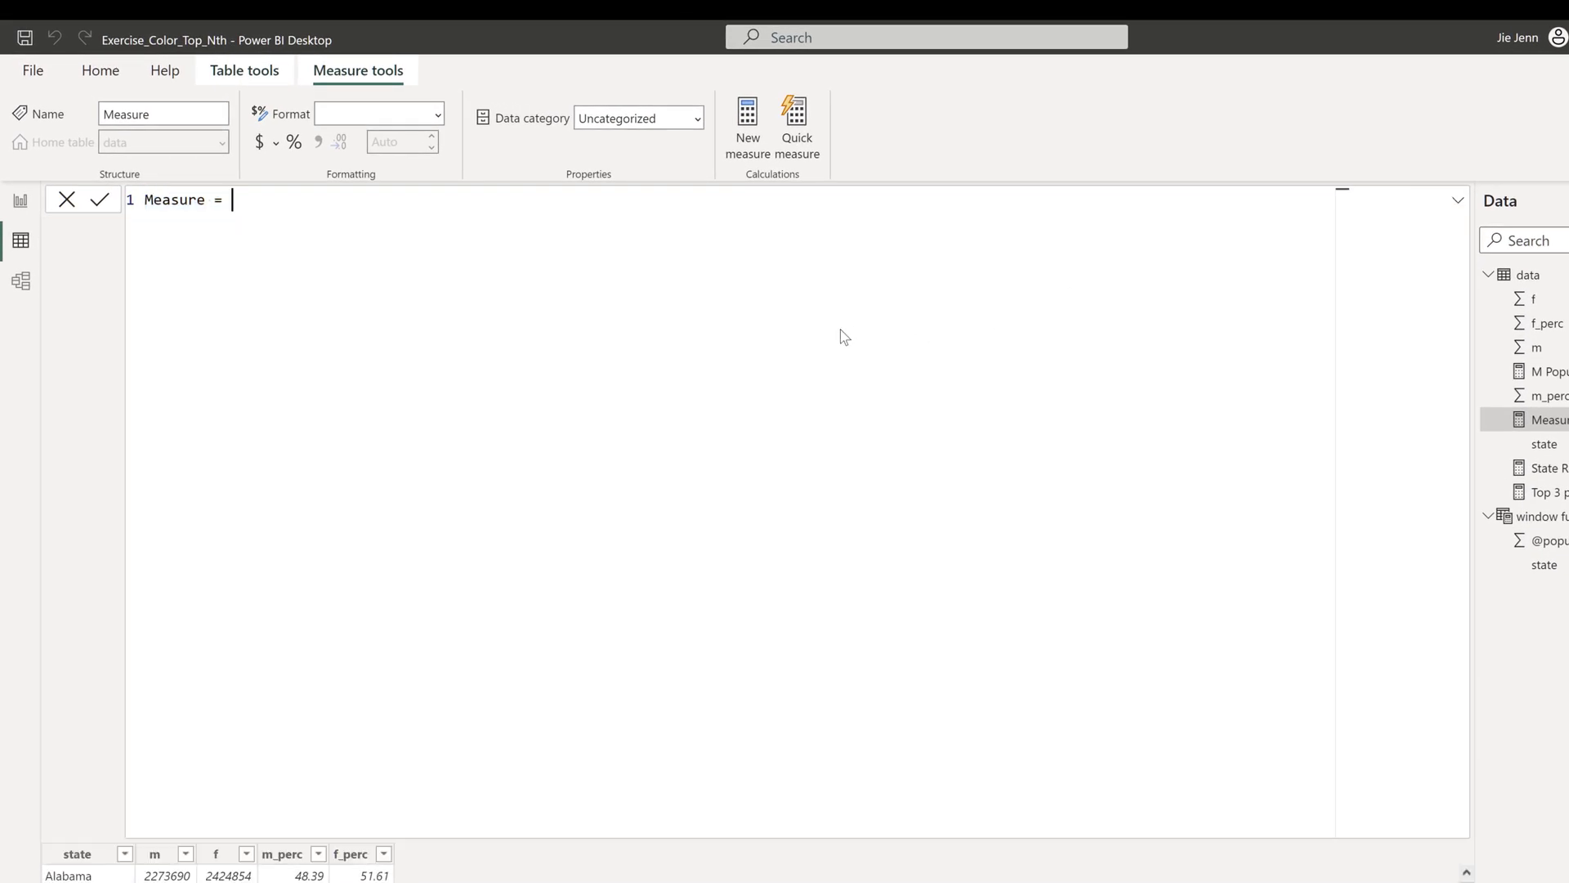
key("ctrl+a")
type("Top 3 population by state")
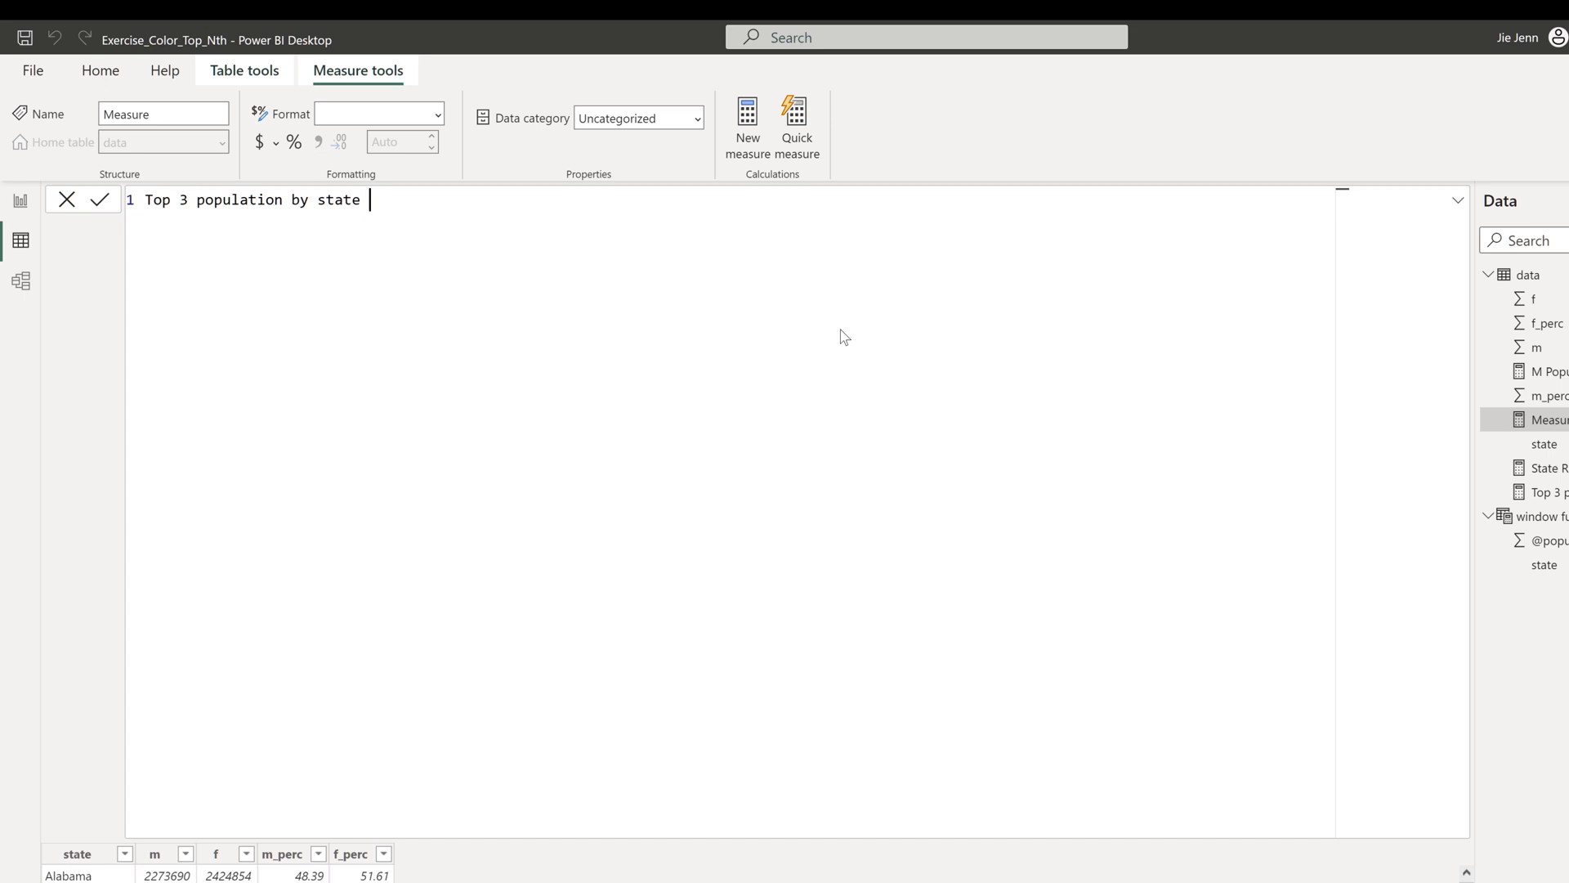
type(" v2 =")
key("shift+Return")
key("shift+Return")
scroll(844, 336, "up", 3, "ctrl")
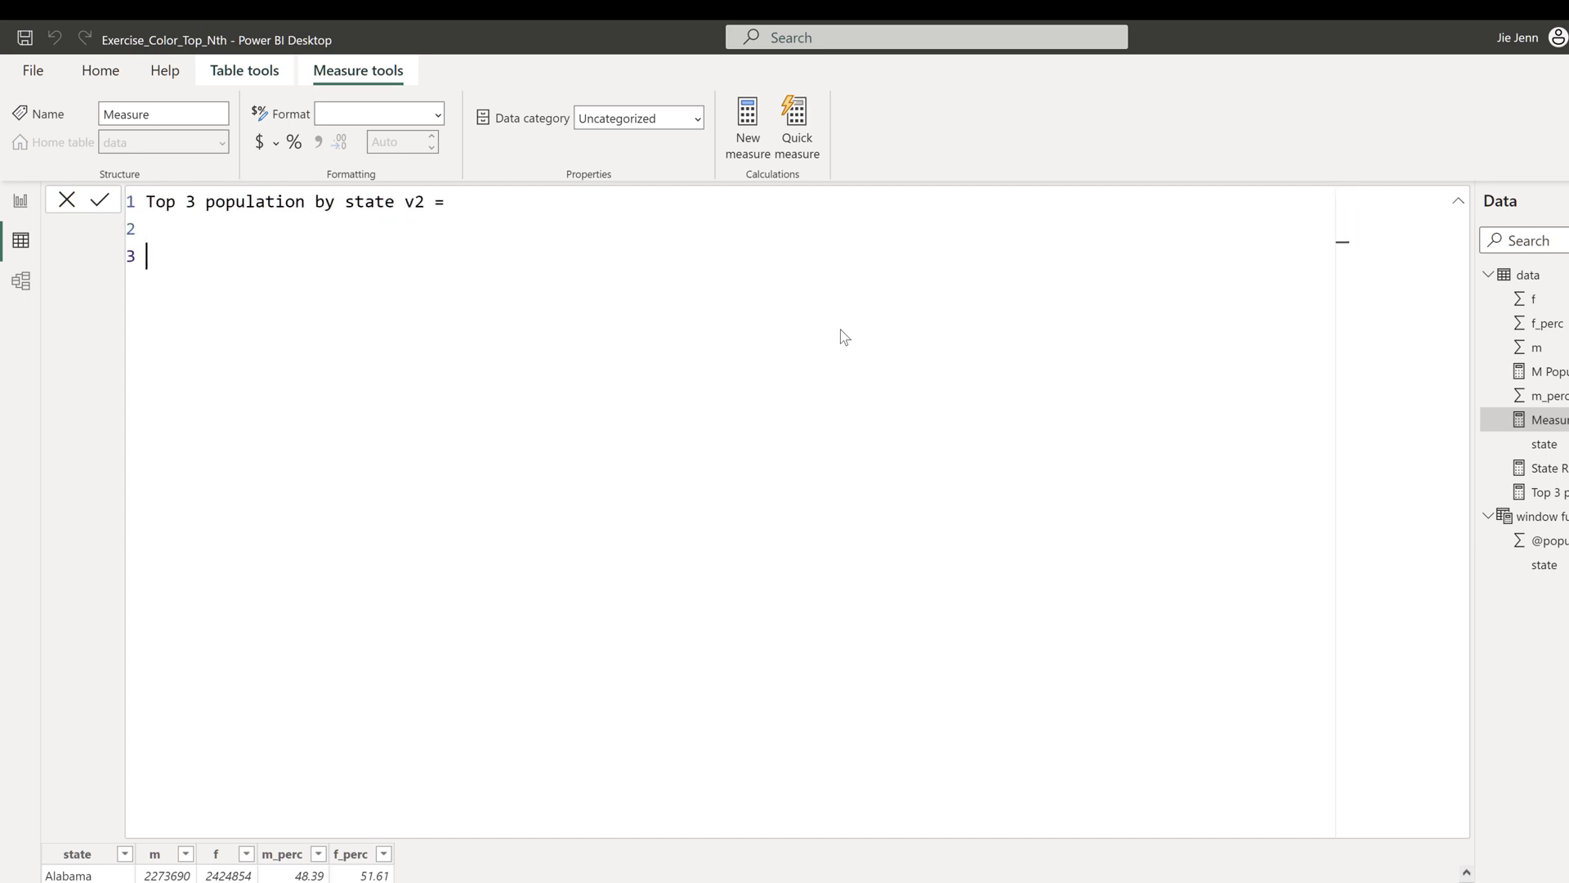
Paste the copied formula into the measure and remove the window function output header line and the blank line.
key("ctrl+v")
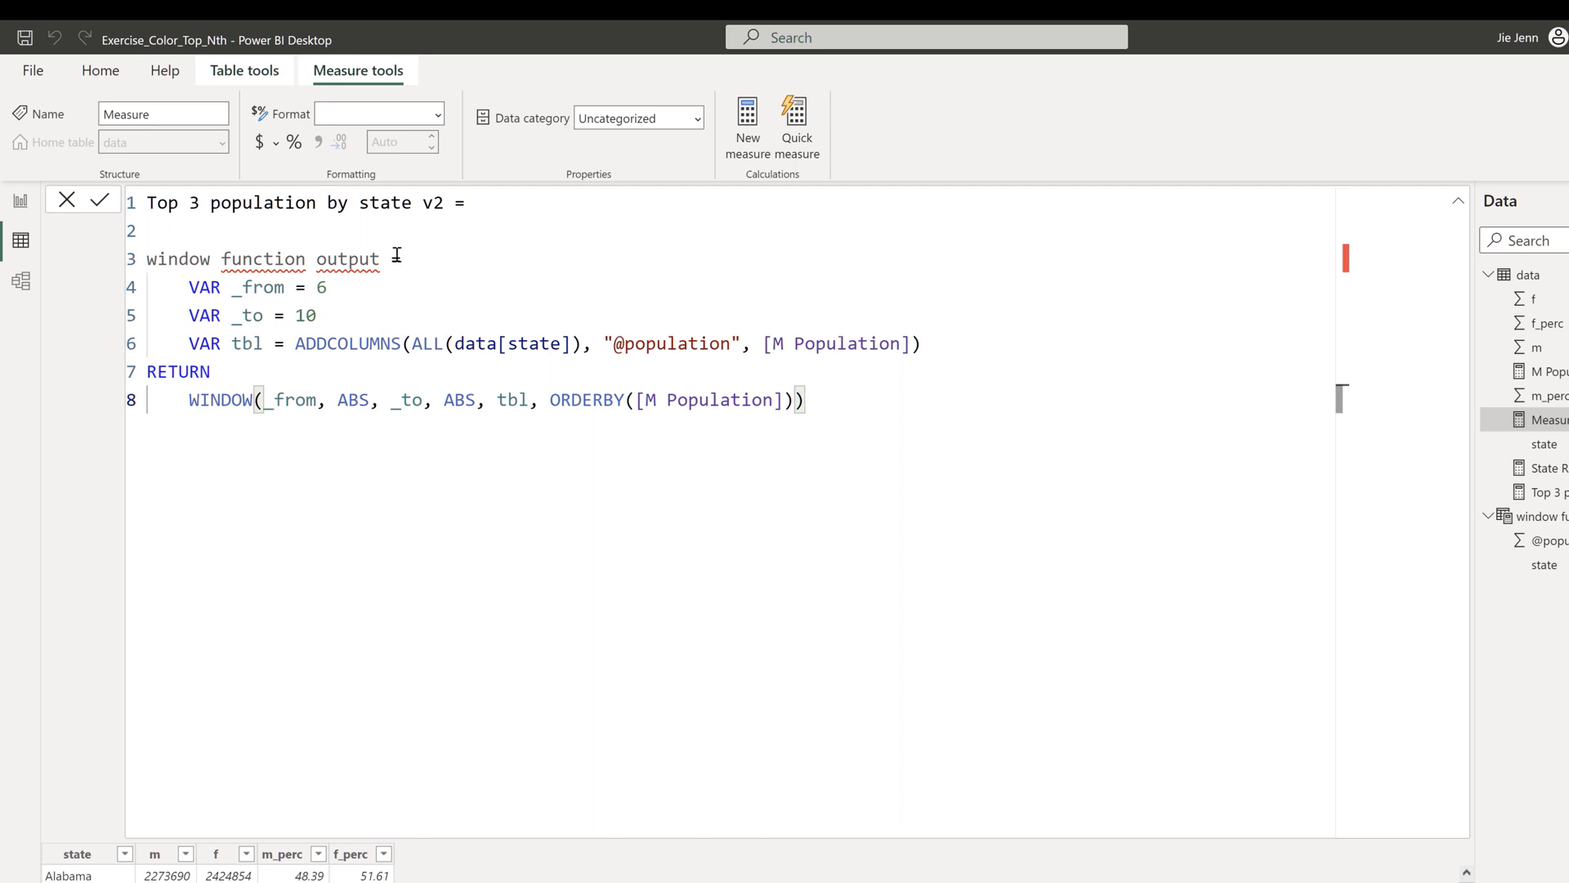
left_click_drag(402, 259, 77, 233)
key("BackSpace")
key("Down")
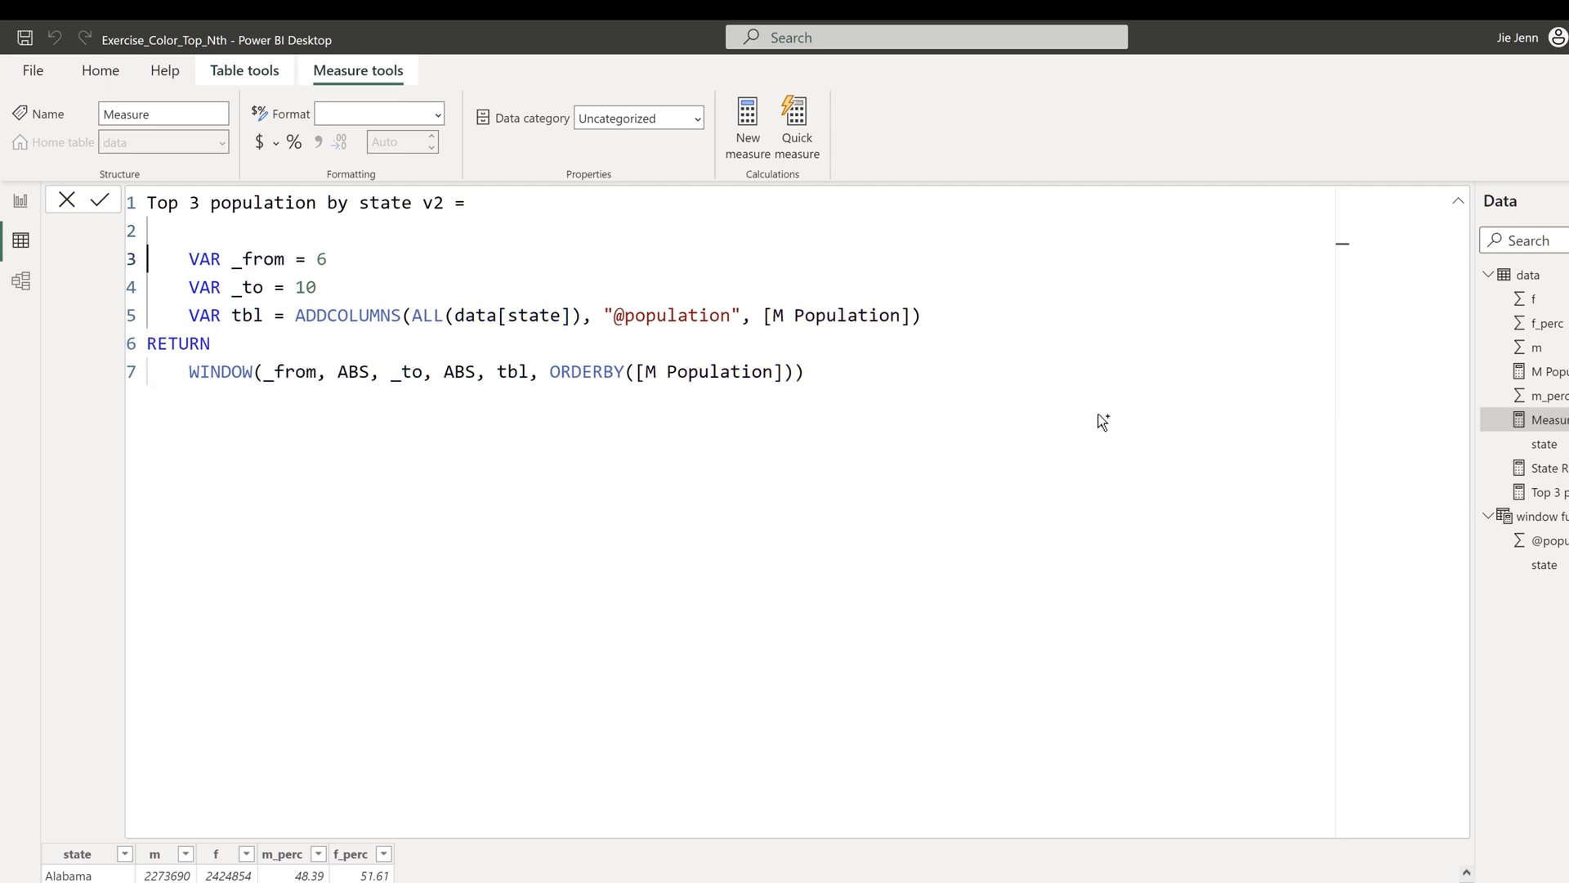
key("BackSpace")
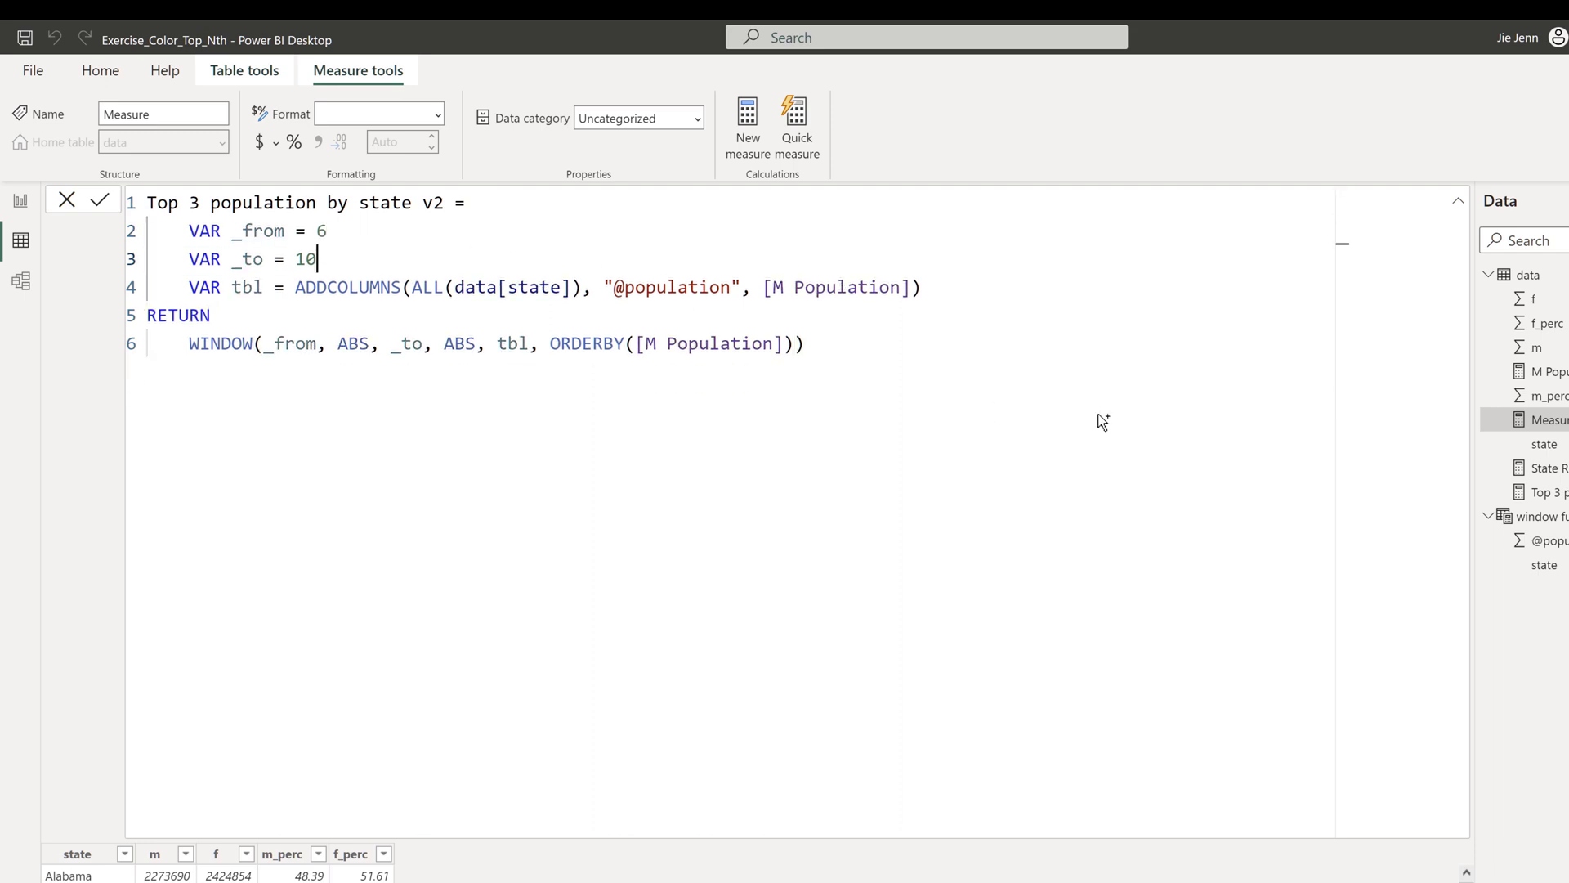
Add an IF( ) block after RETURN and move the WINDOW expression inside it on its own indented line.
key("Down")
key("Down")
key("Return")
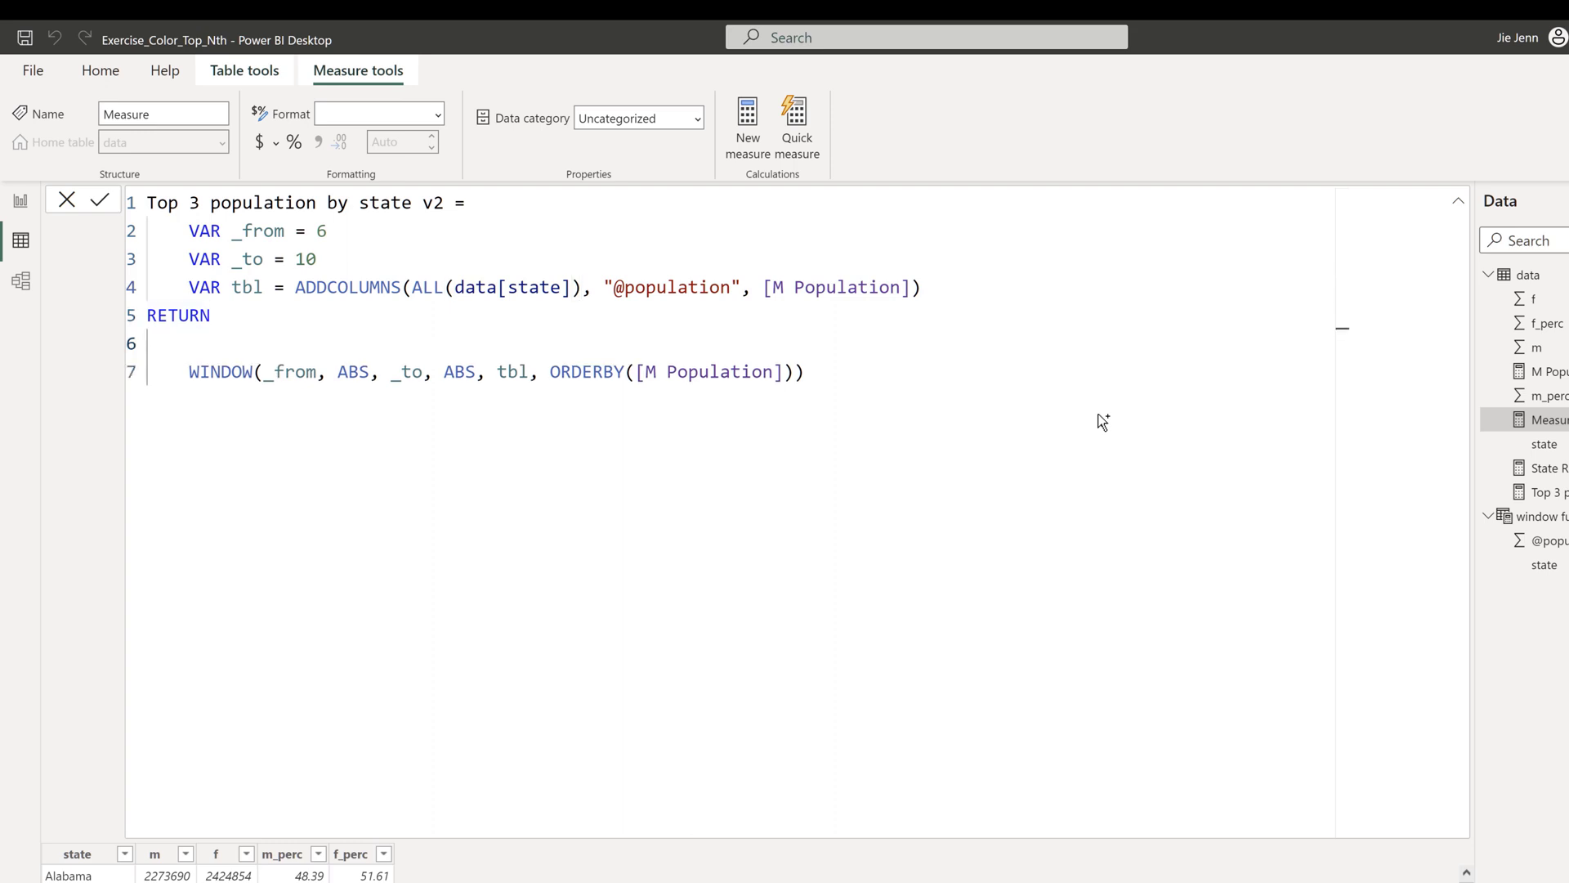
type("I")
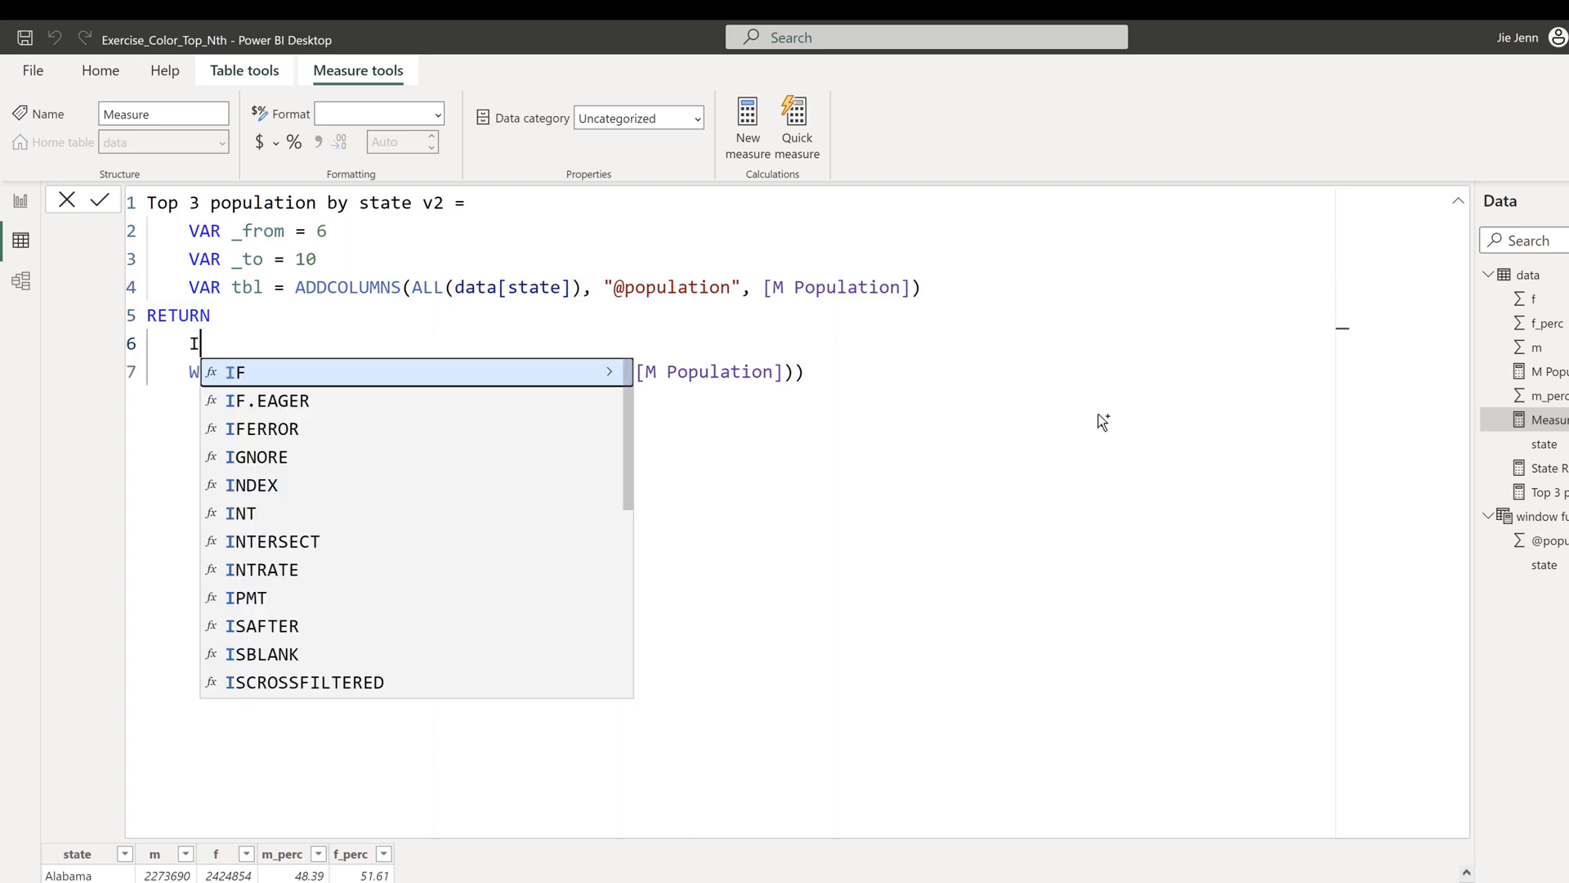
type("F(")
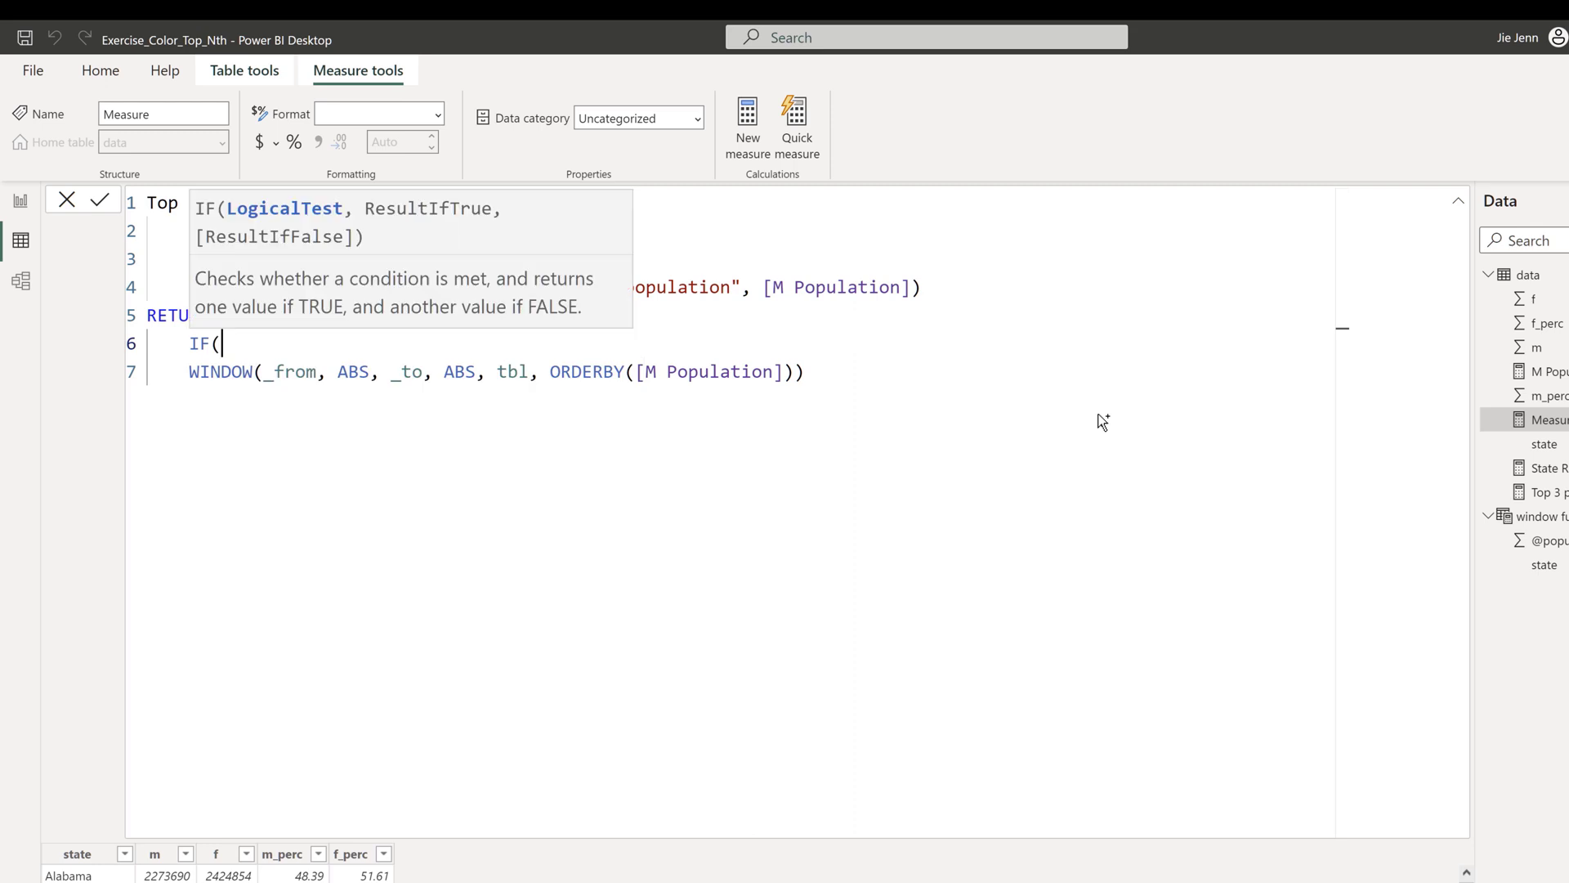
key("Return")
key("Down")
key("shift+End")
key("ctrl+x")
key("Up")
key("Up")
key("End")
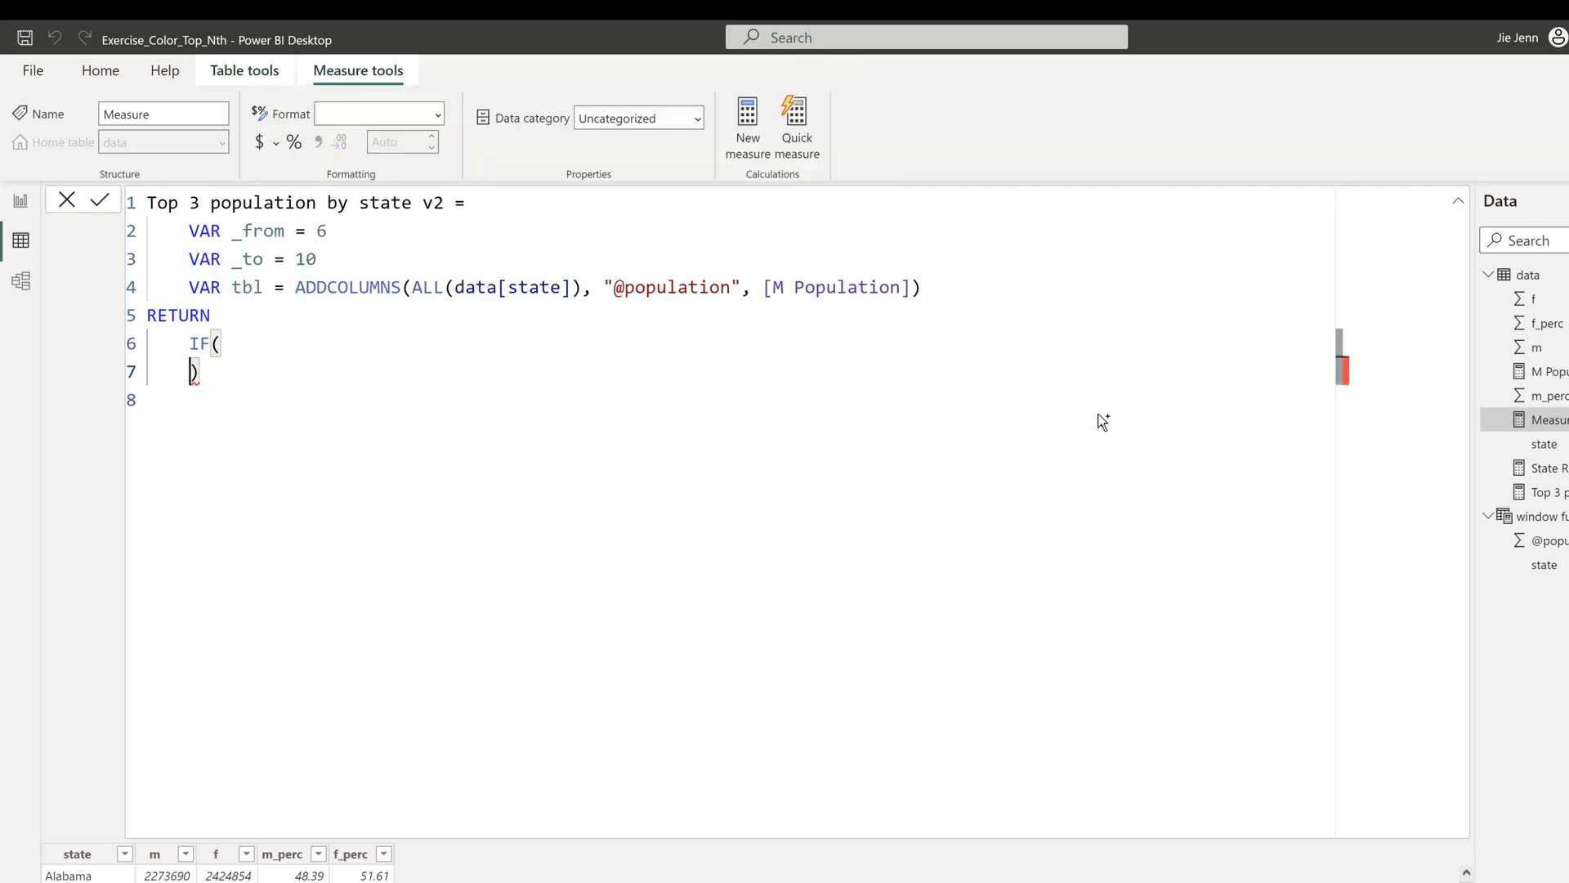
key("Return")
key("ctrl+v")
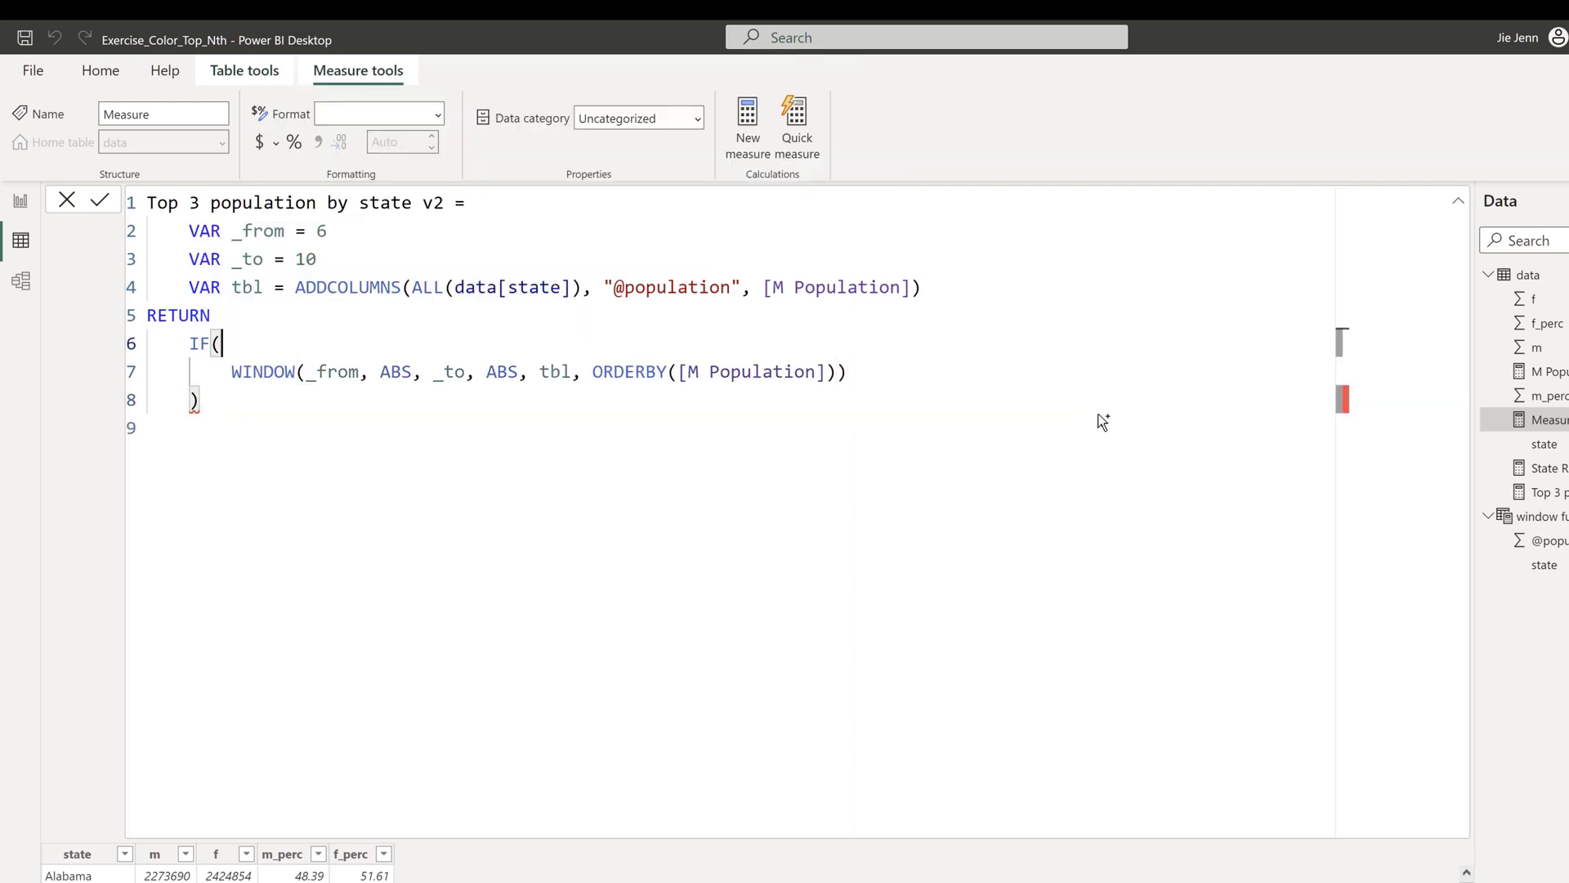
Insert COUNTROWS( on a new line inside IF, directly above the WINDOW expression.
key("Up")
key("End")
key("Return")
type("COUNTOR")
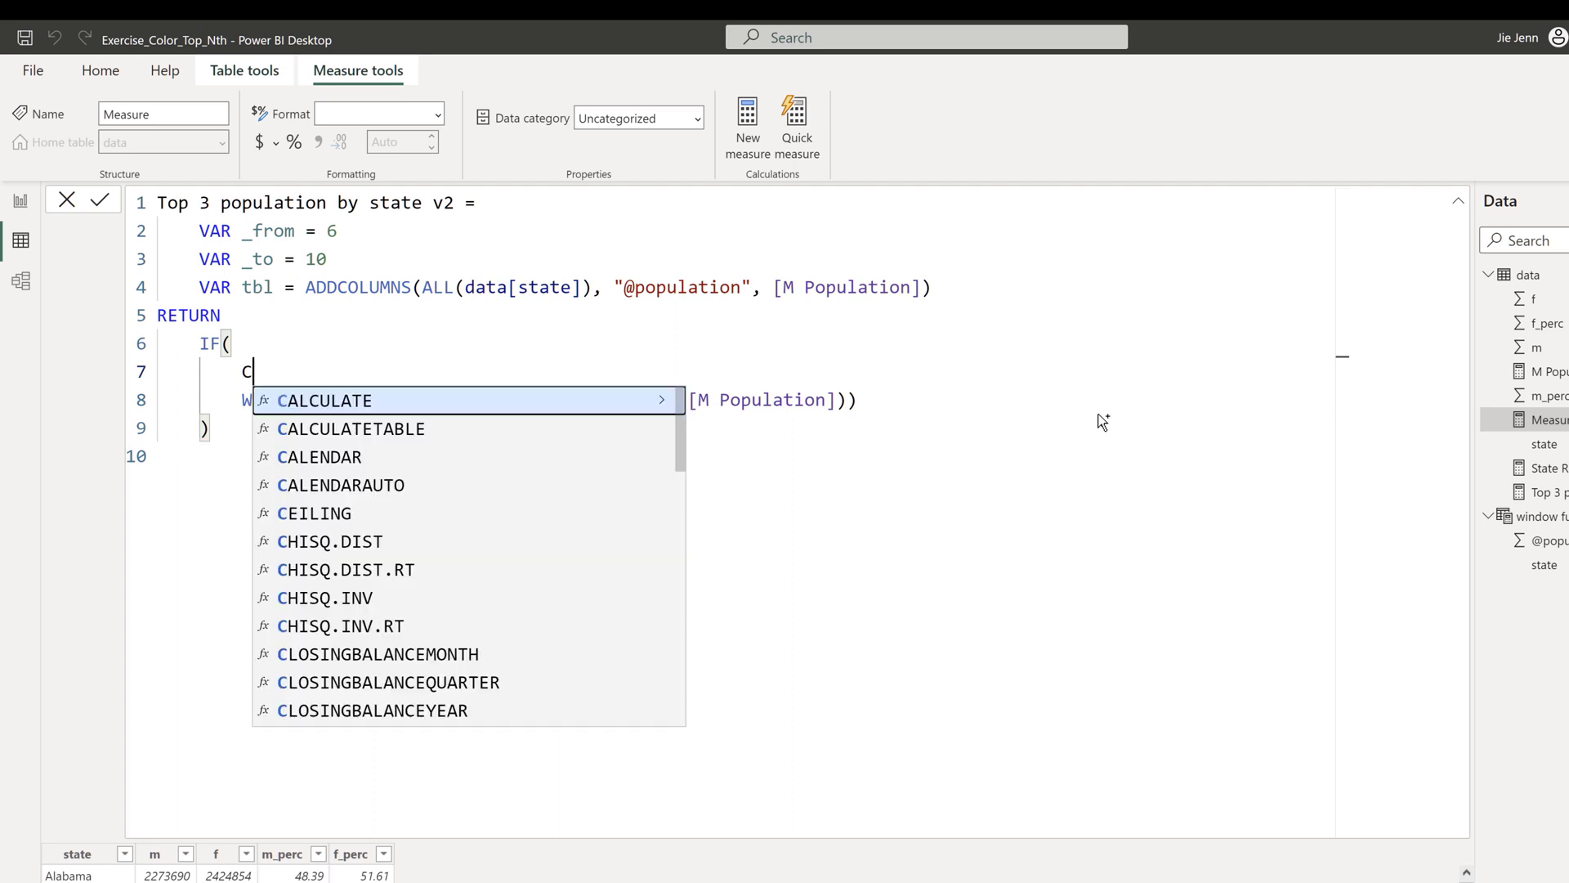
key("BackSpace")
key("BackSpace")
type("ROWS(")
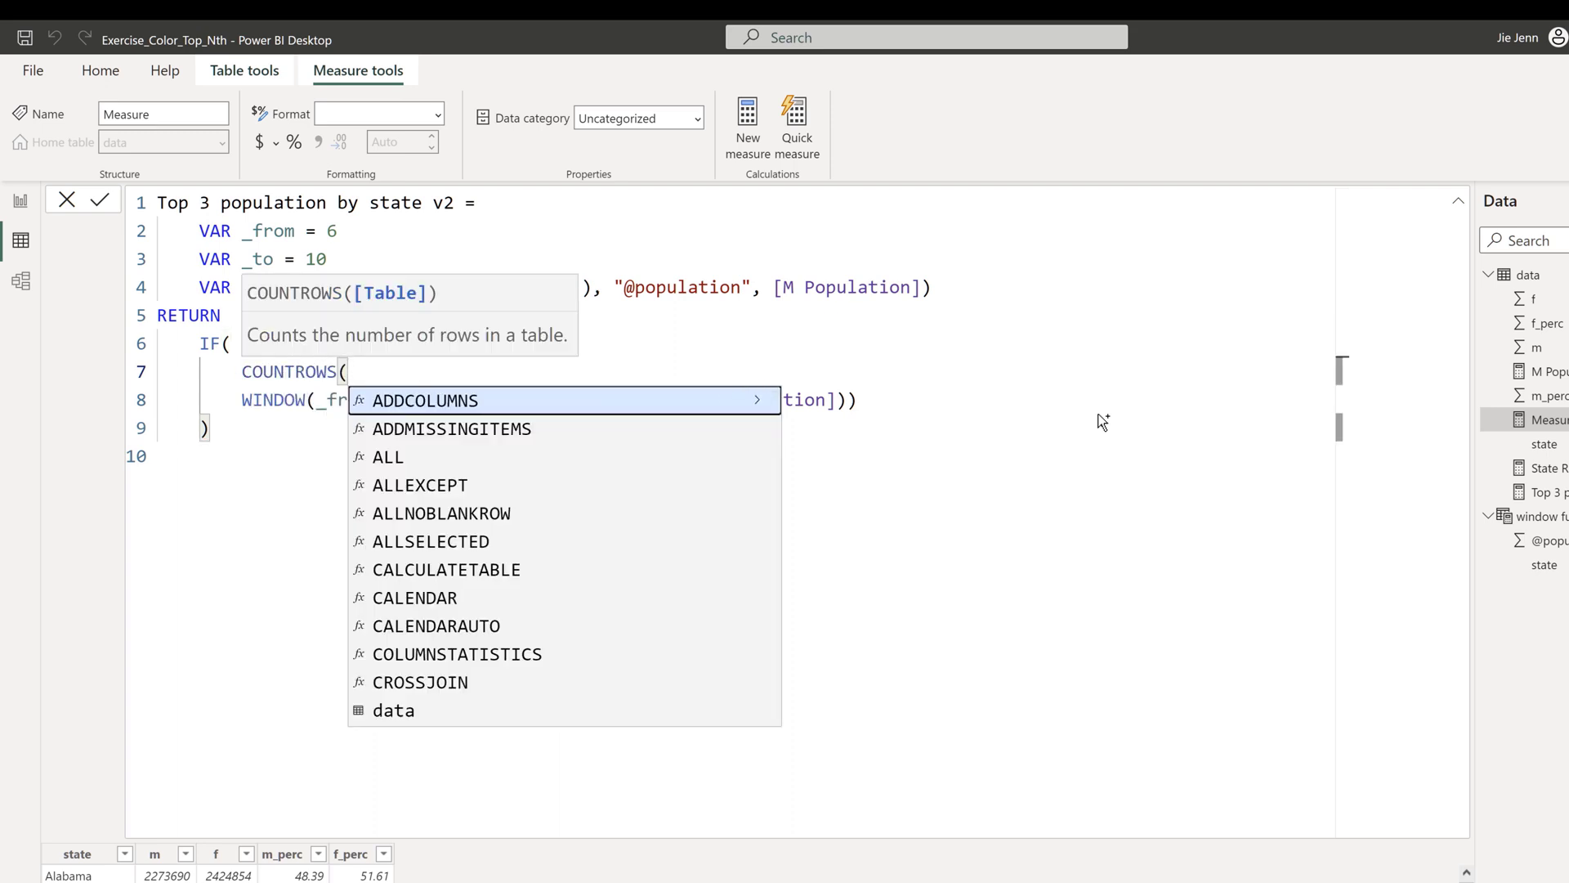
key("Escape")
Move the WINDOW expression into COUNTROWS as its argument and close it with a parenthesis and comma.
key("Down")
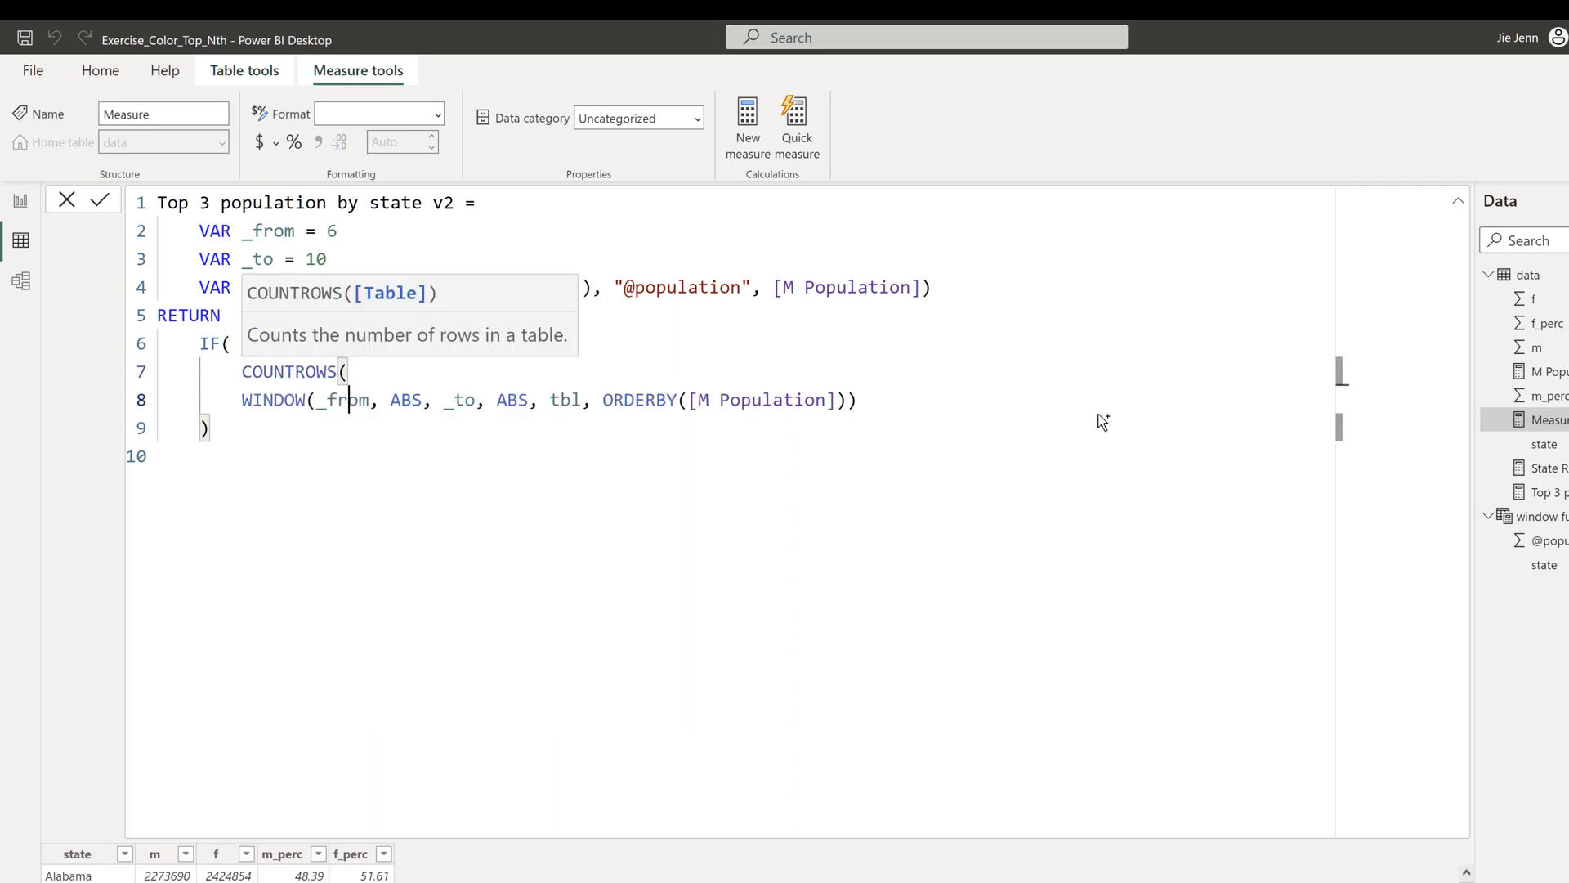
key("ctrl+Left")
key("Home")
key("shift+End")
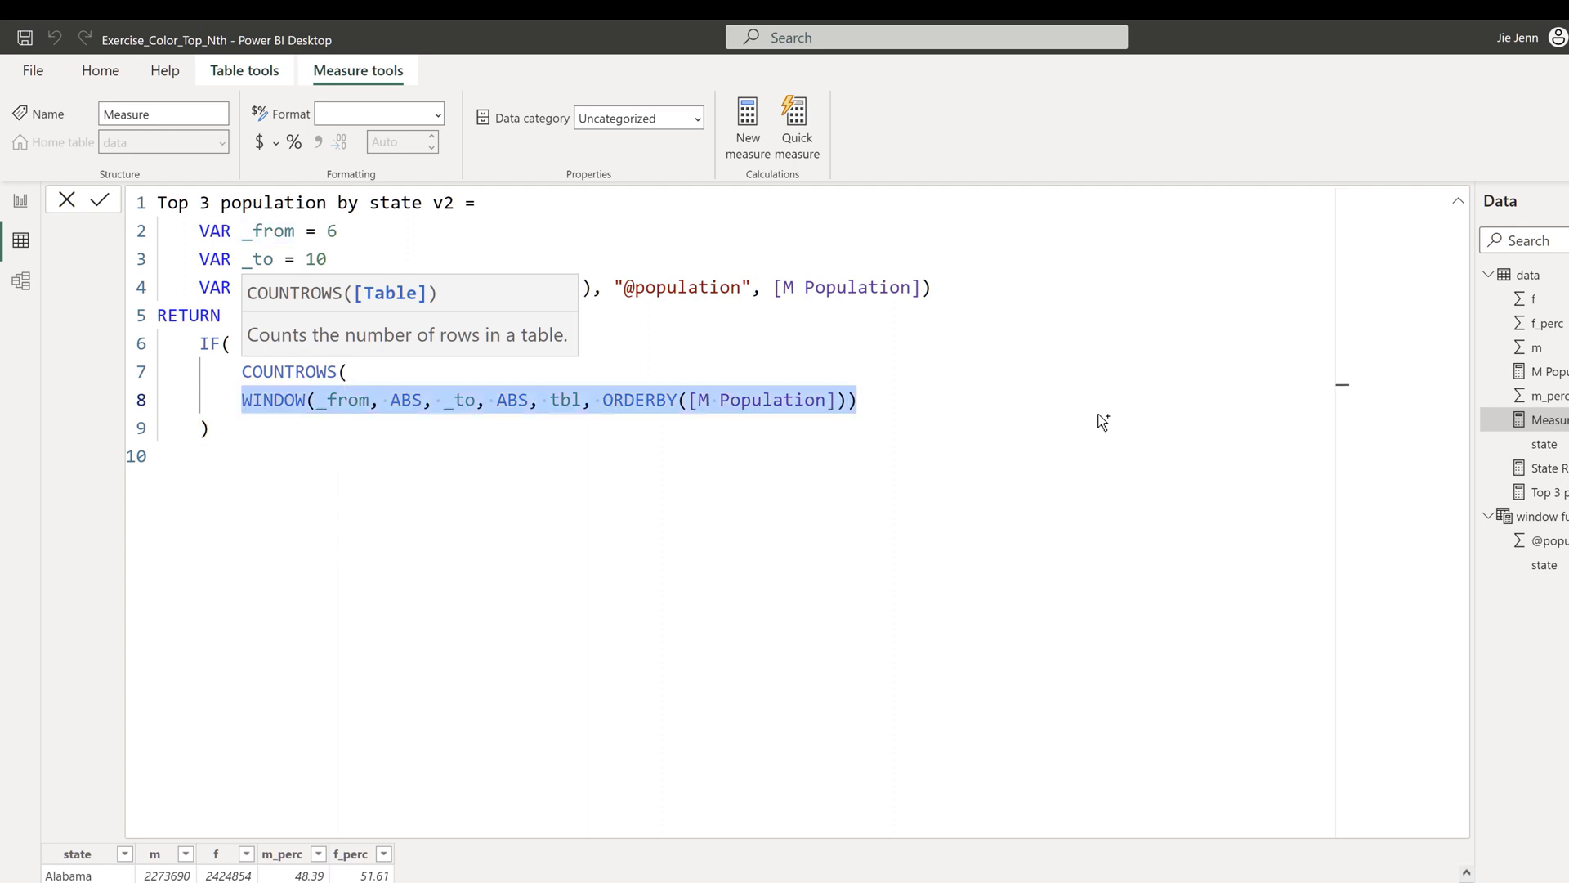
key("ctrl+x")
key("Escape")
key("Up")
key("End")
key("ctrl+v")
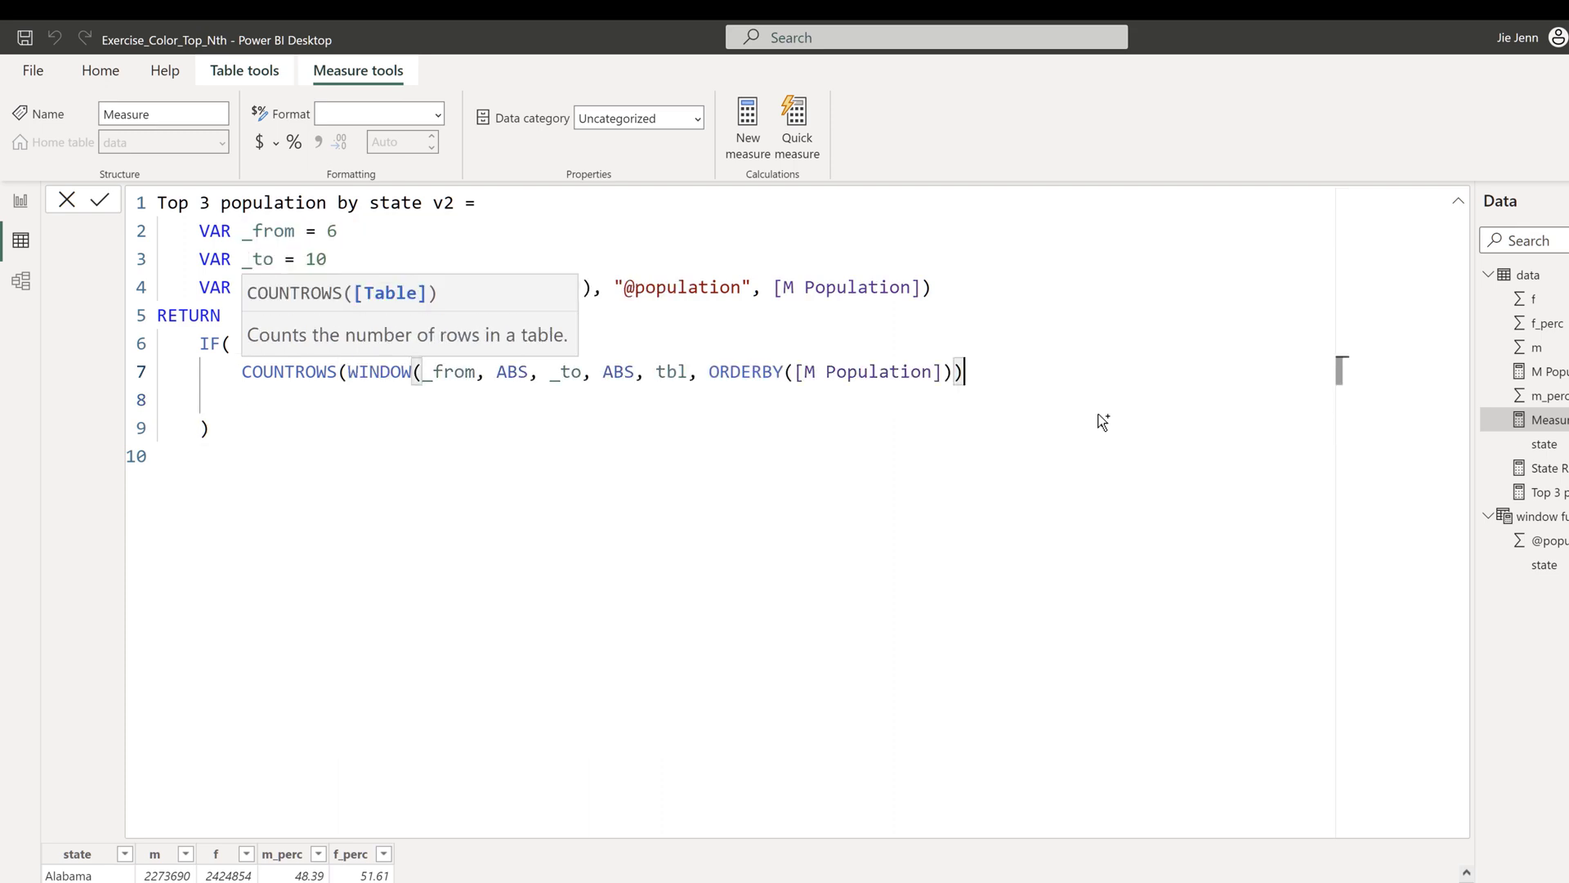
type("),")
Break the line after COUNTROWS( and insert FILTER( in front of the WINDOW expression.
key("Home")
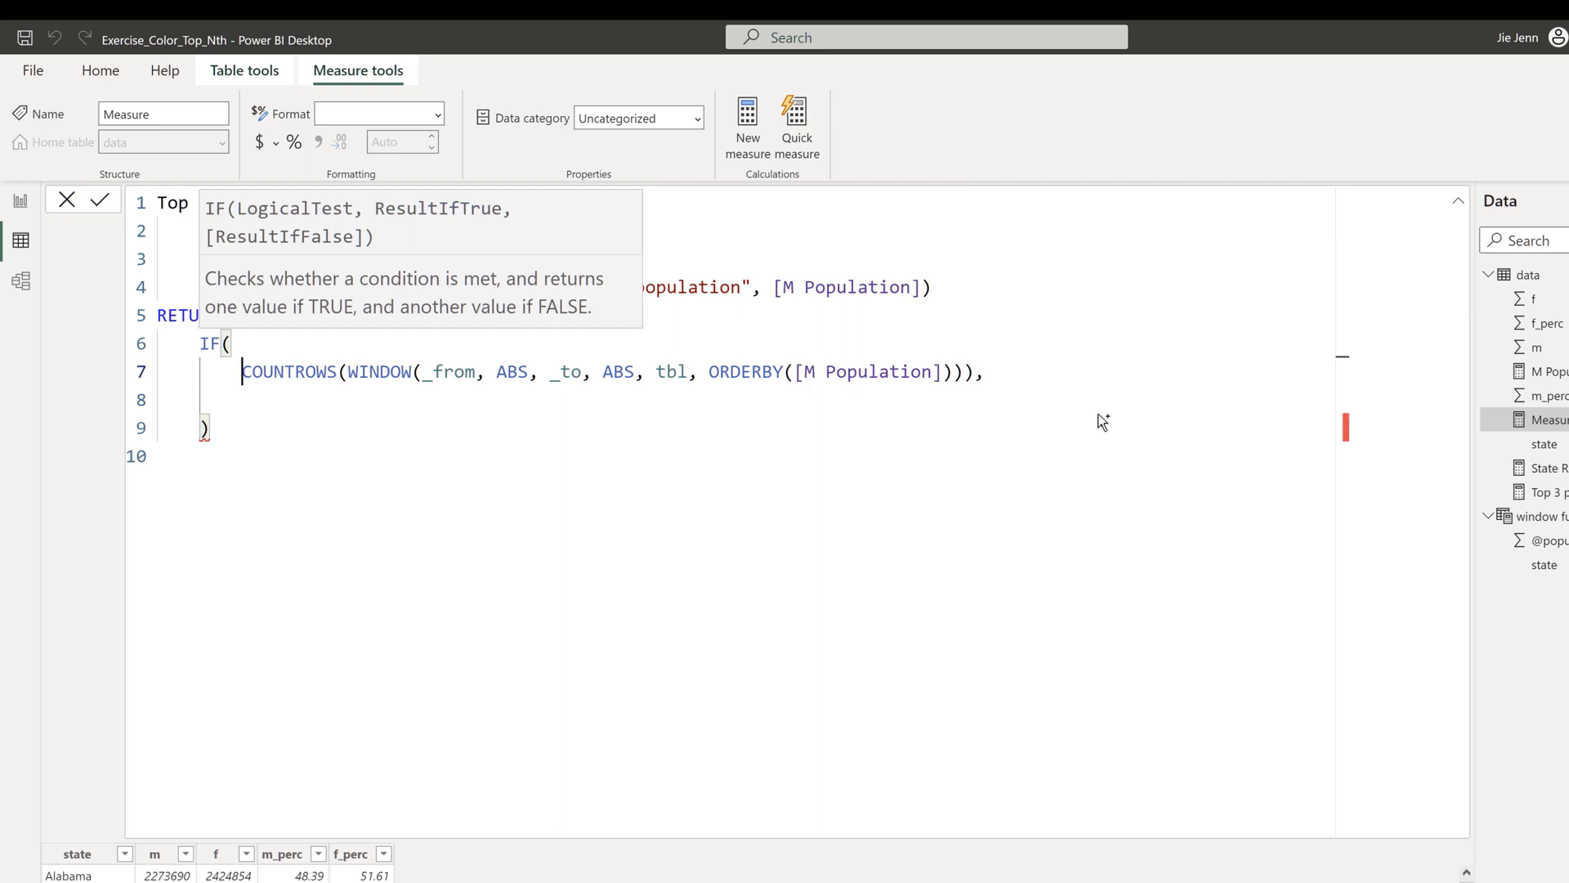
key("ctrl+Right")
key("ctrl+Right")
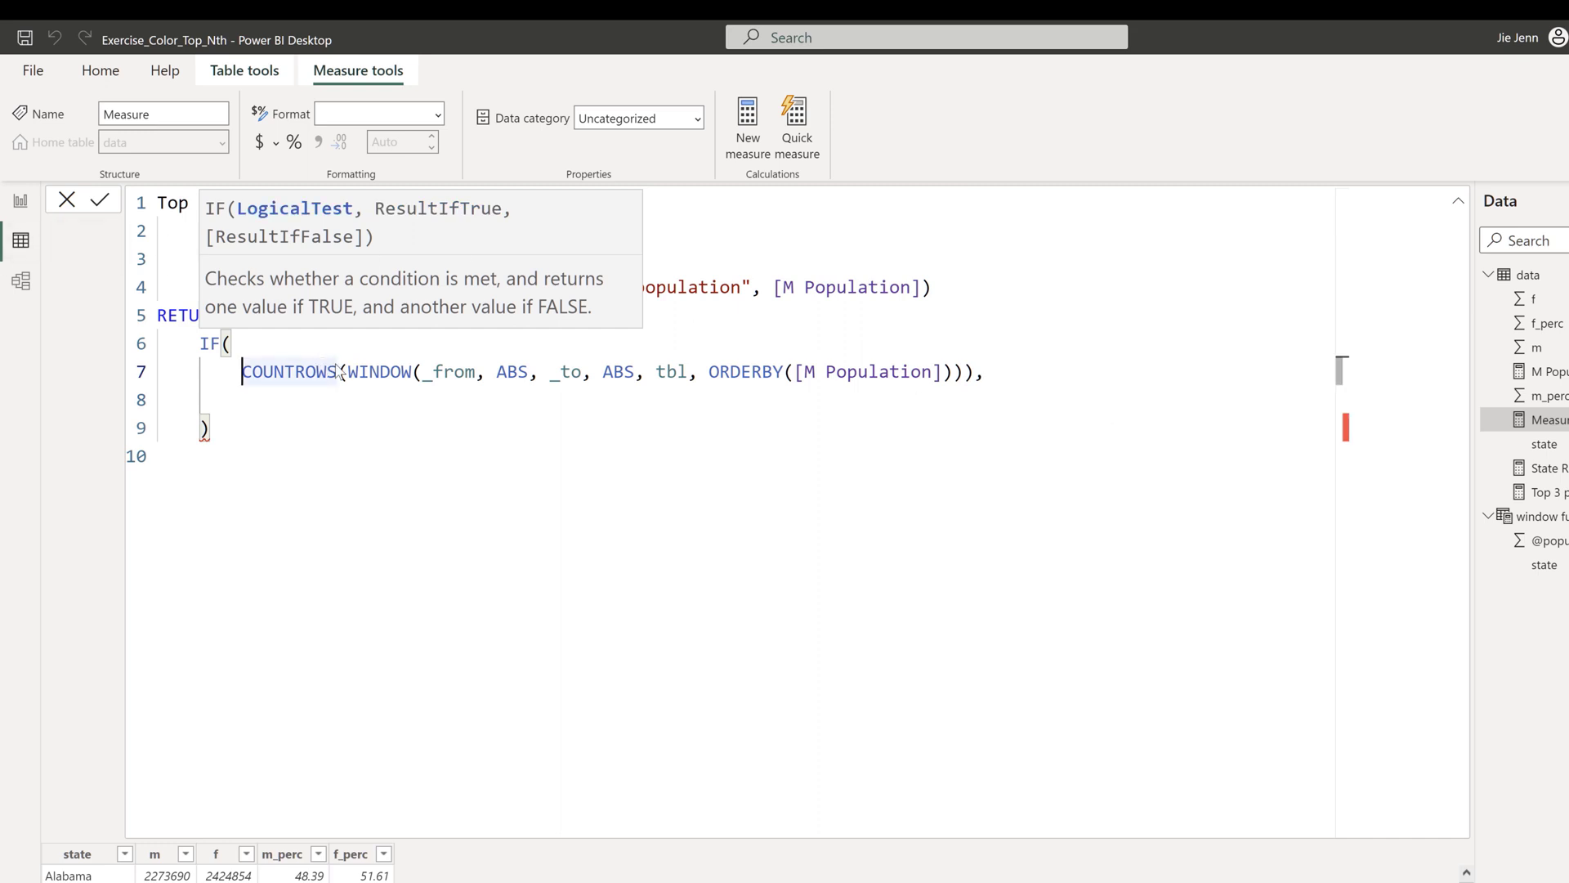
key("shift+Return")
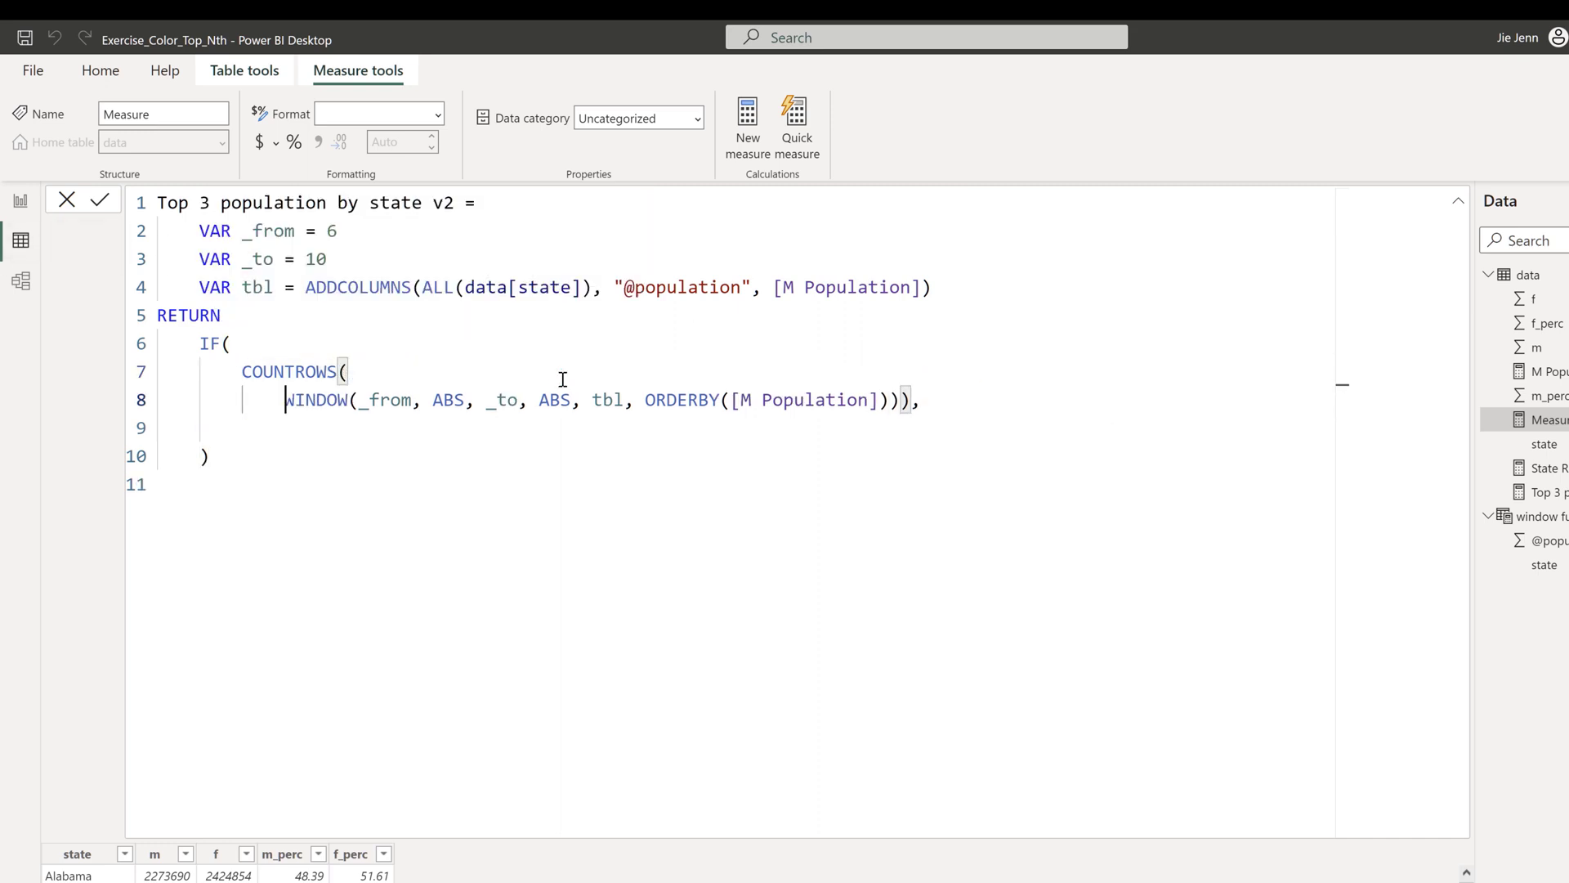
type("F")
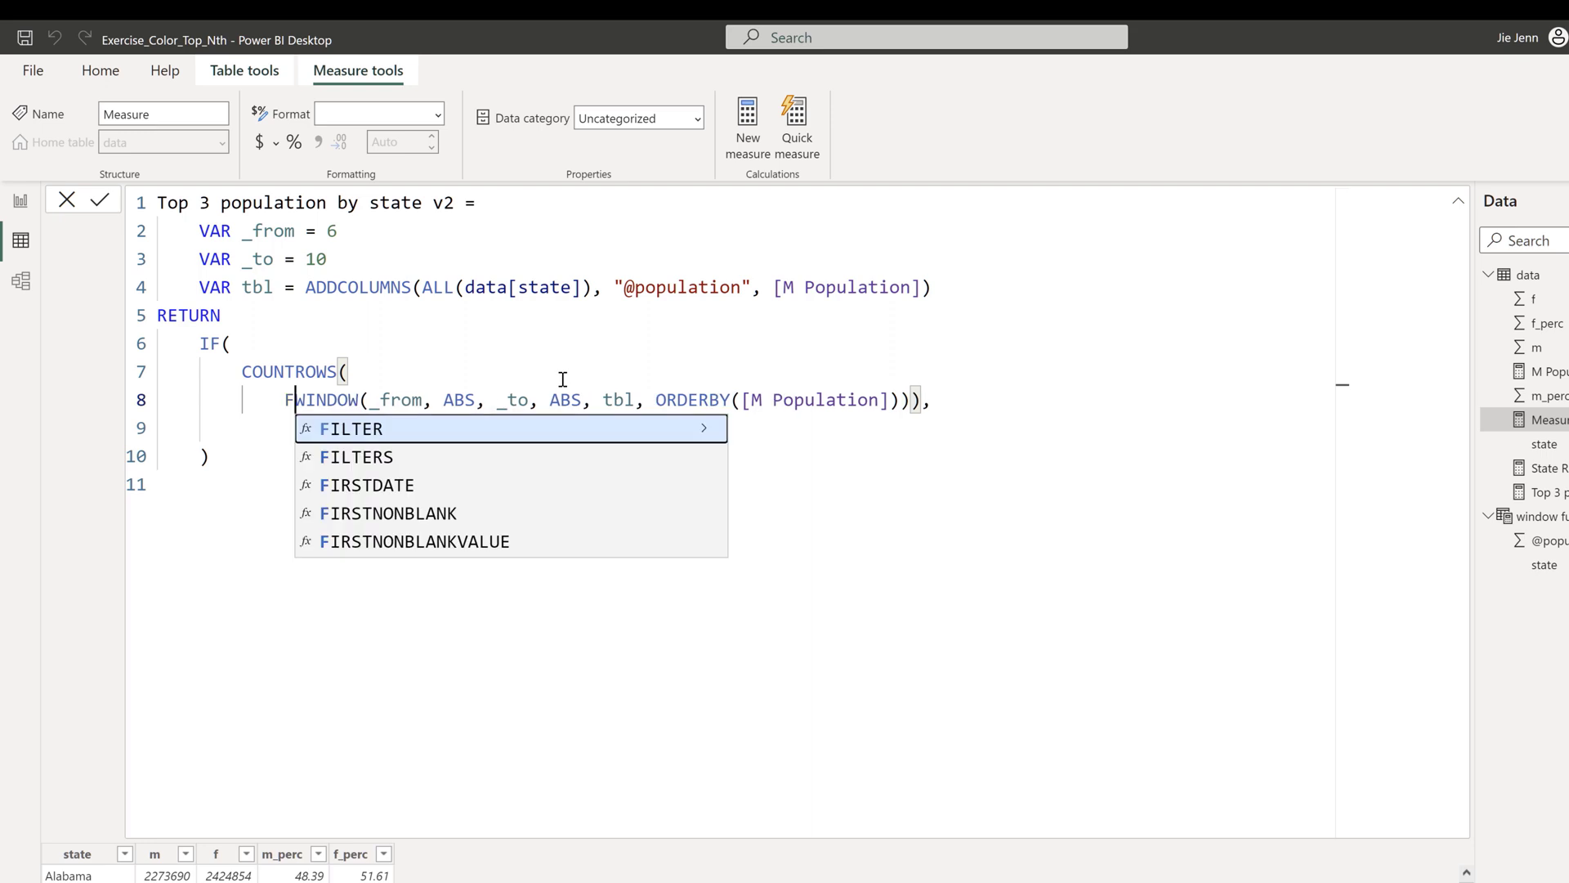
type("IL")
key("Tab")
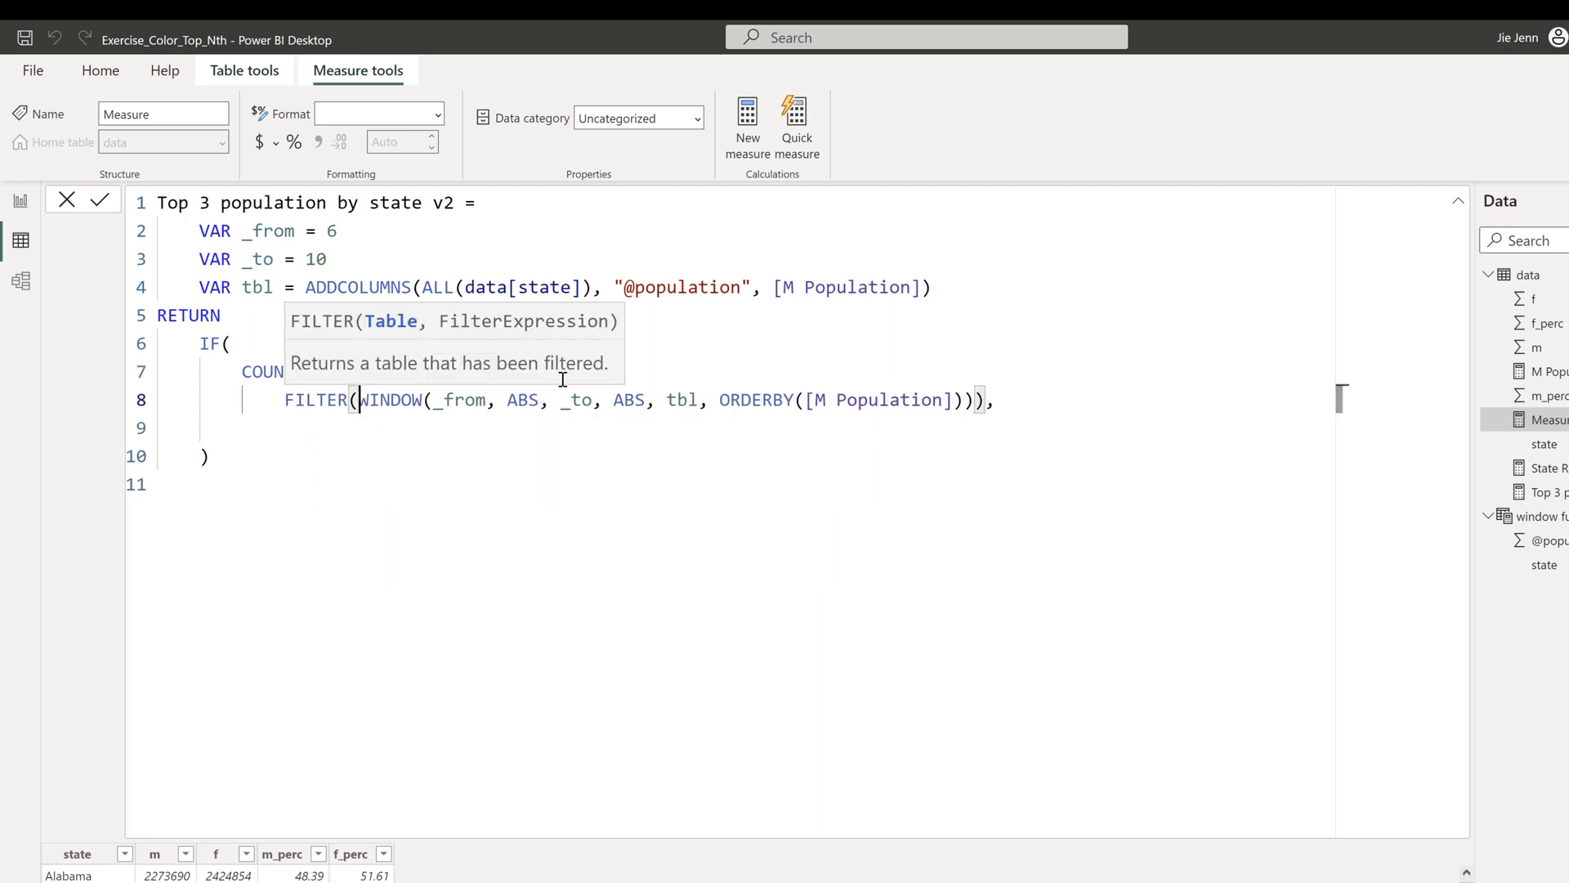
Put the WINDOW expression on its own line inside FILTER and add a closing parenthesis below, aligned with COUNTROWS.
key("shift+Return")
key("End")
key("shift+Return")
key("BackSpace")
key("BackSpace")
type(")")
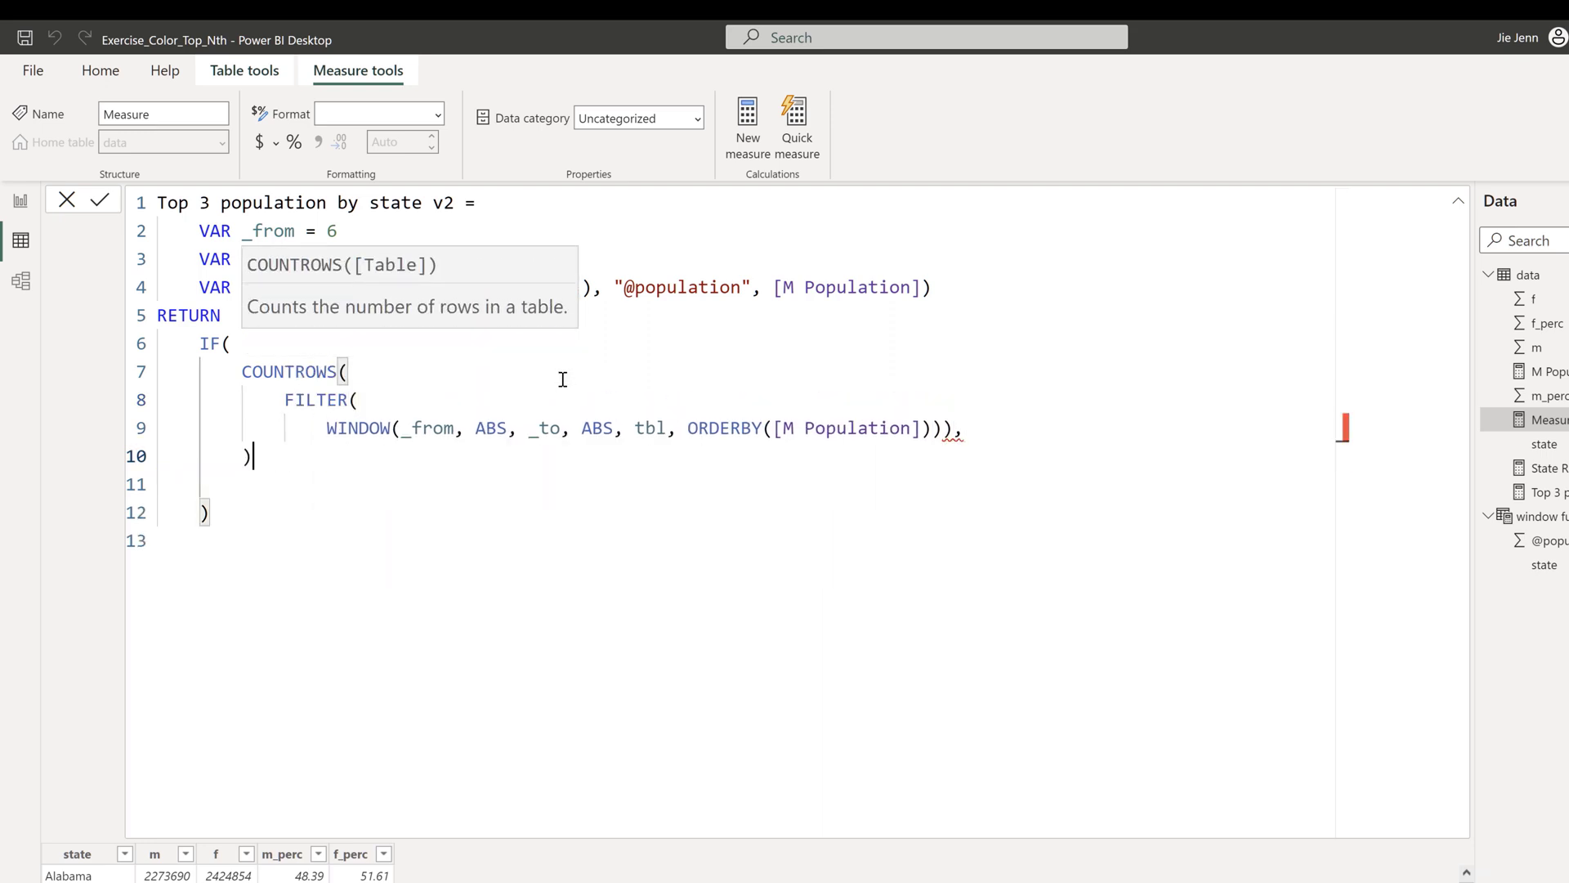
Add the filter condition data[state] = MAX(data[state]) on a new line below the WINDOW expression.
key("Up")
key("End")
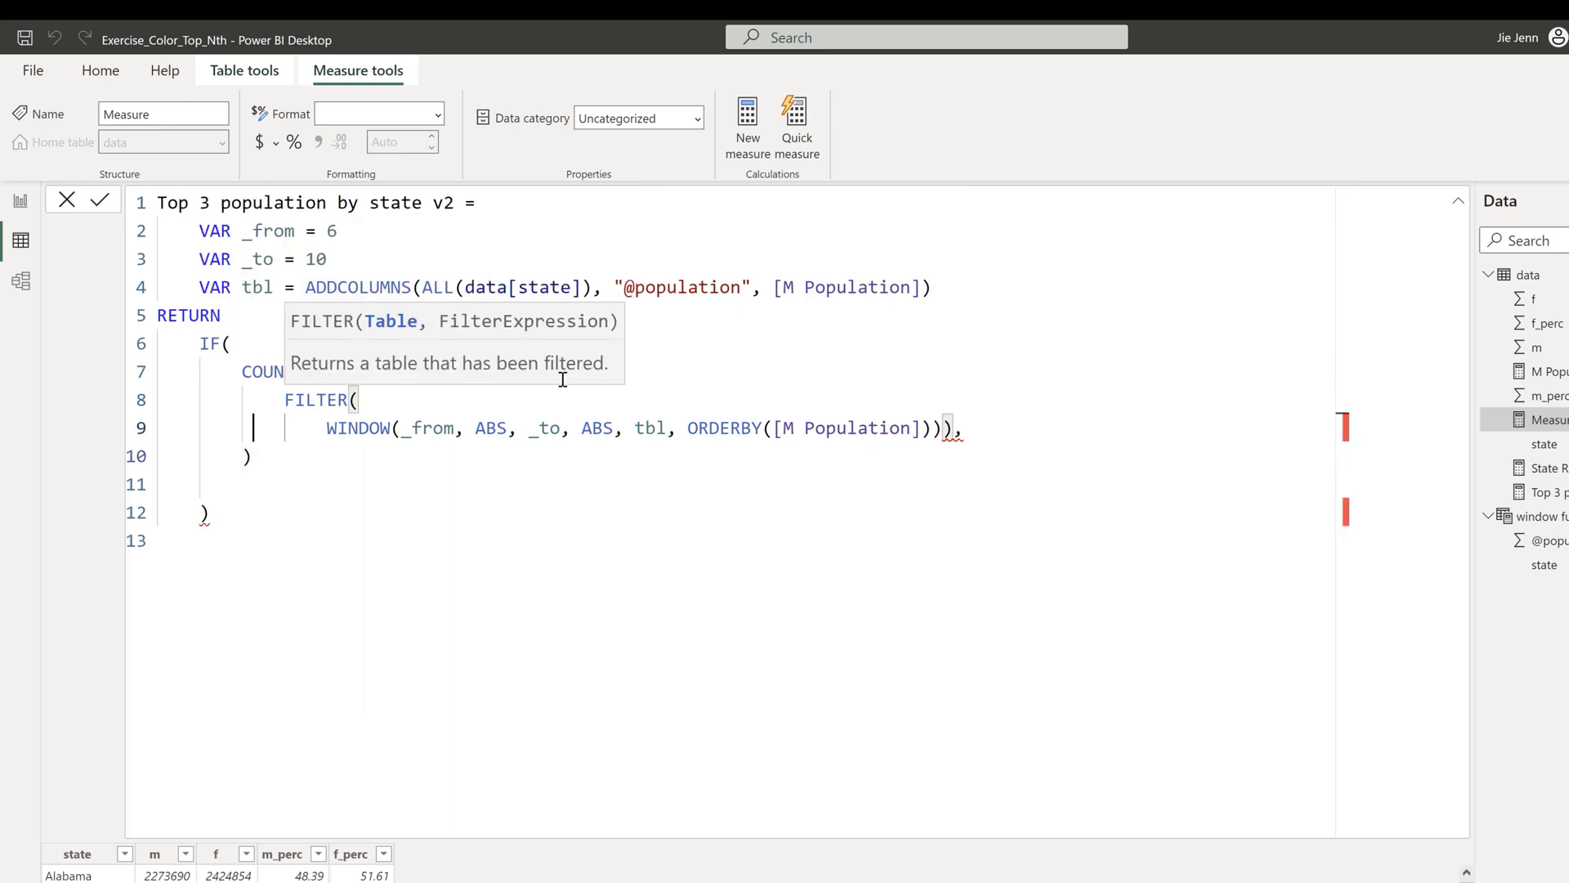
key("End")
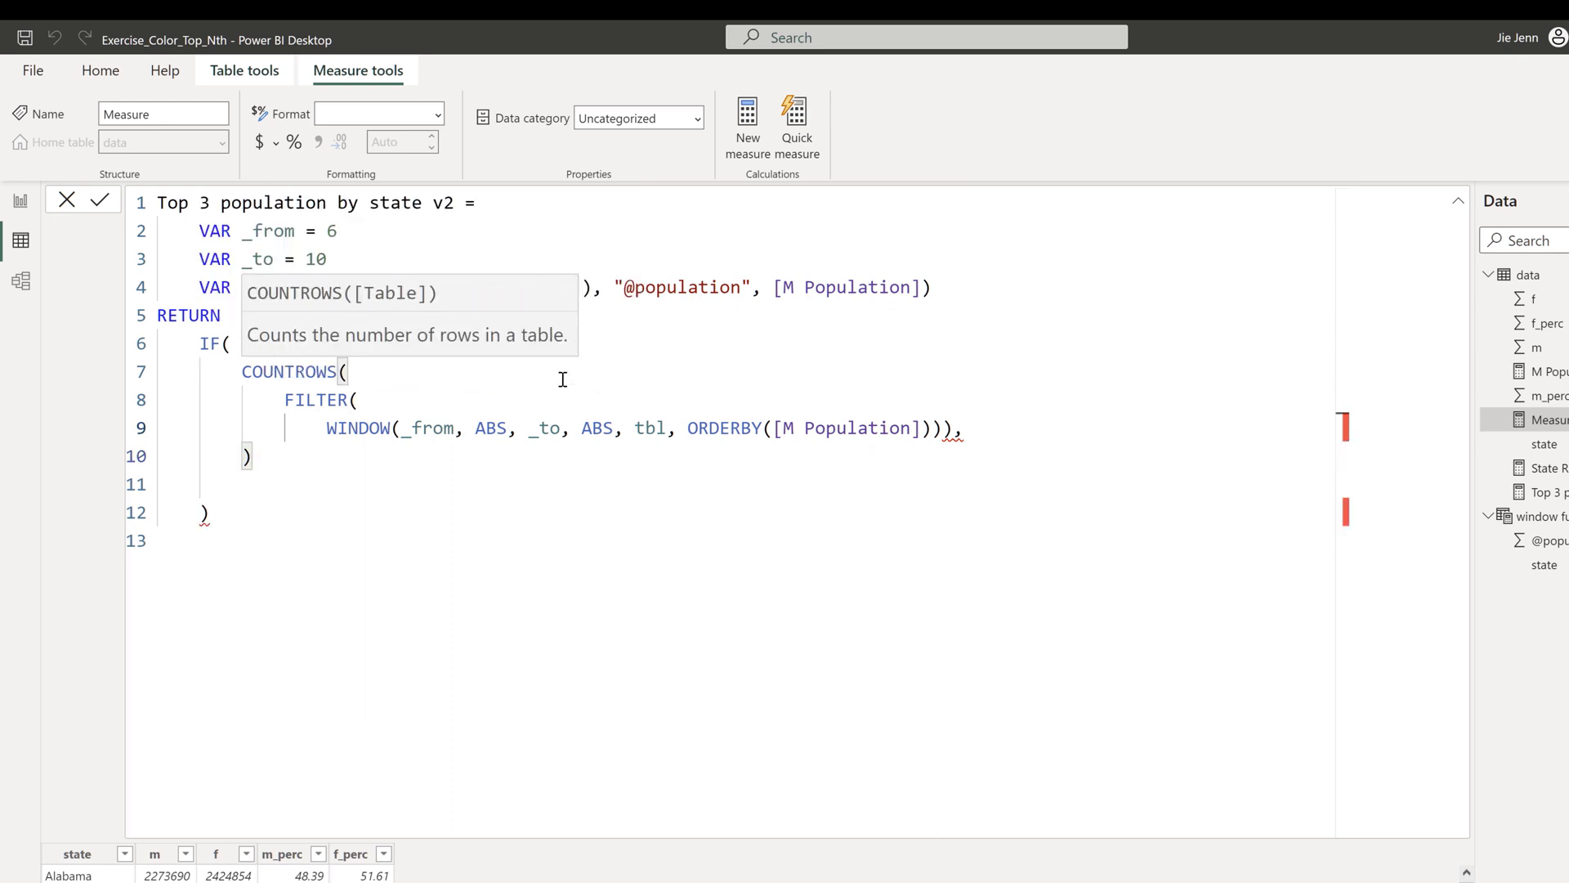
key("shift+Return")
type("data[state]")
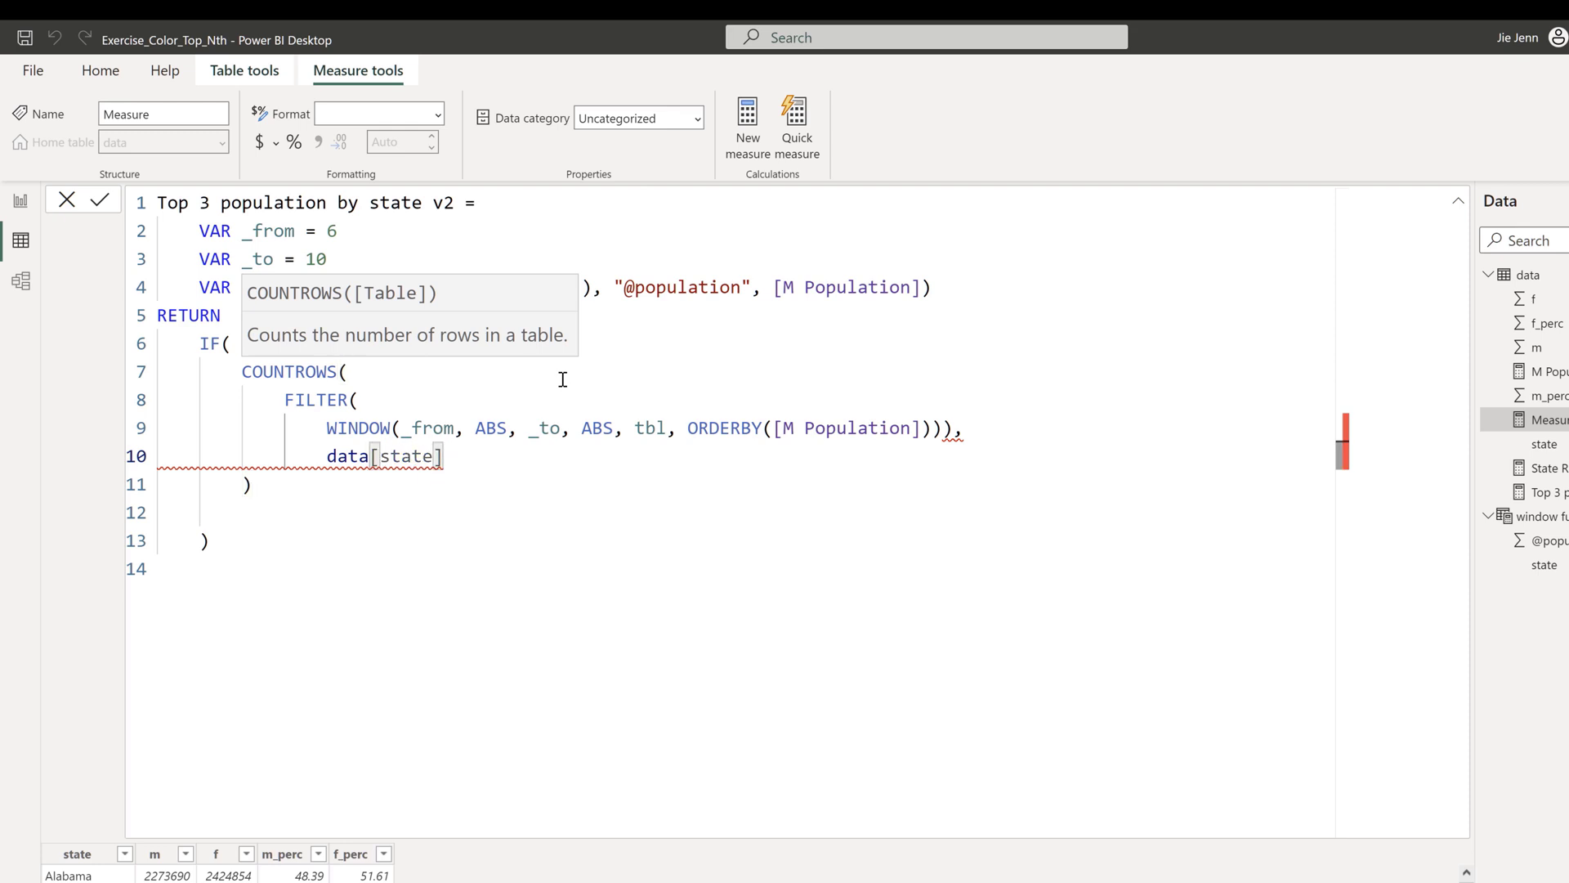
type(" =MAX(")
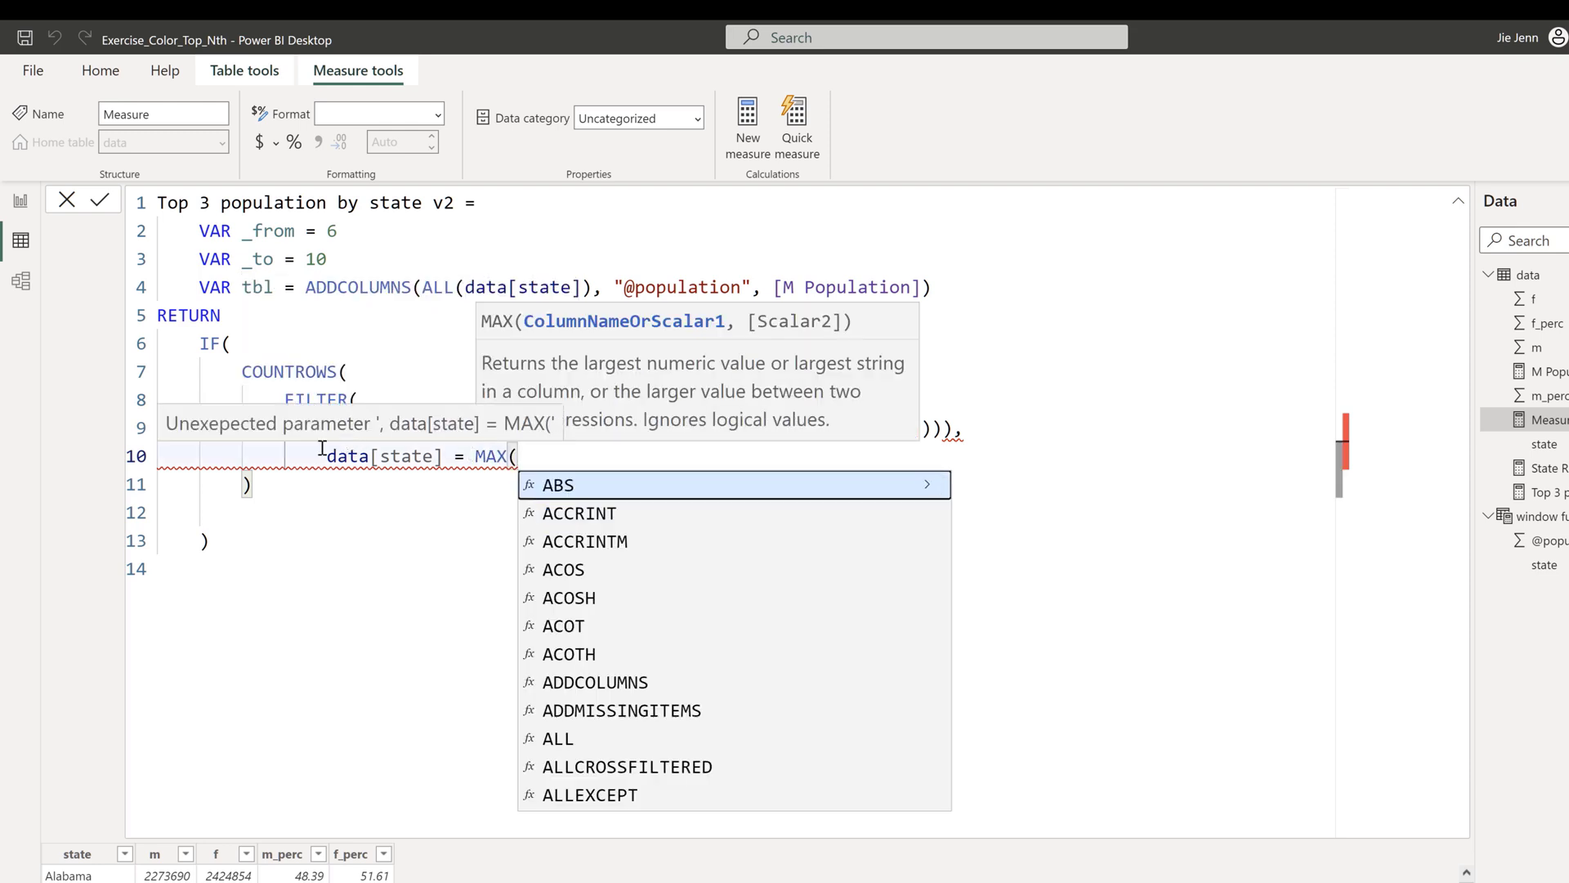
left_click(359, 407)
left_click_drag(327, 427, 967, 427)
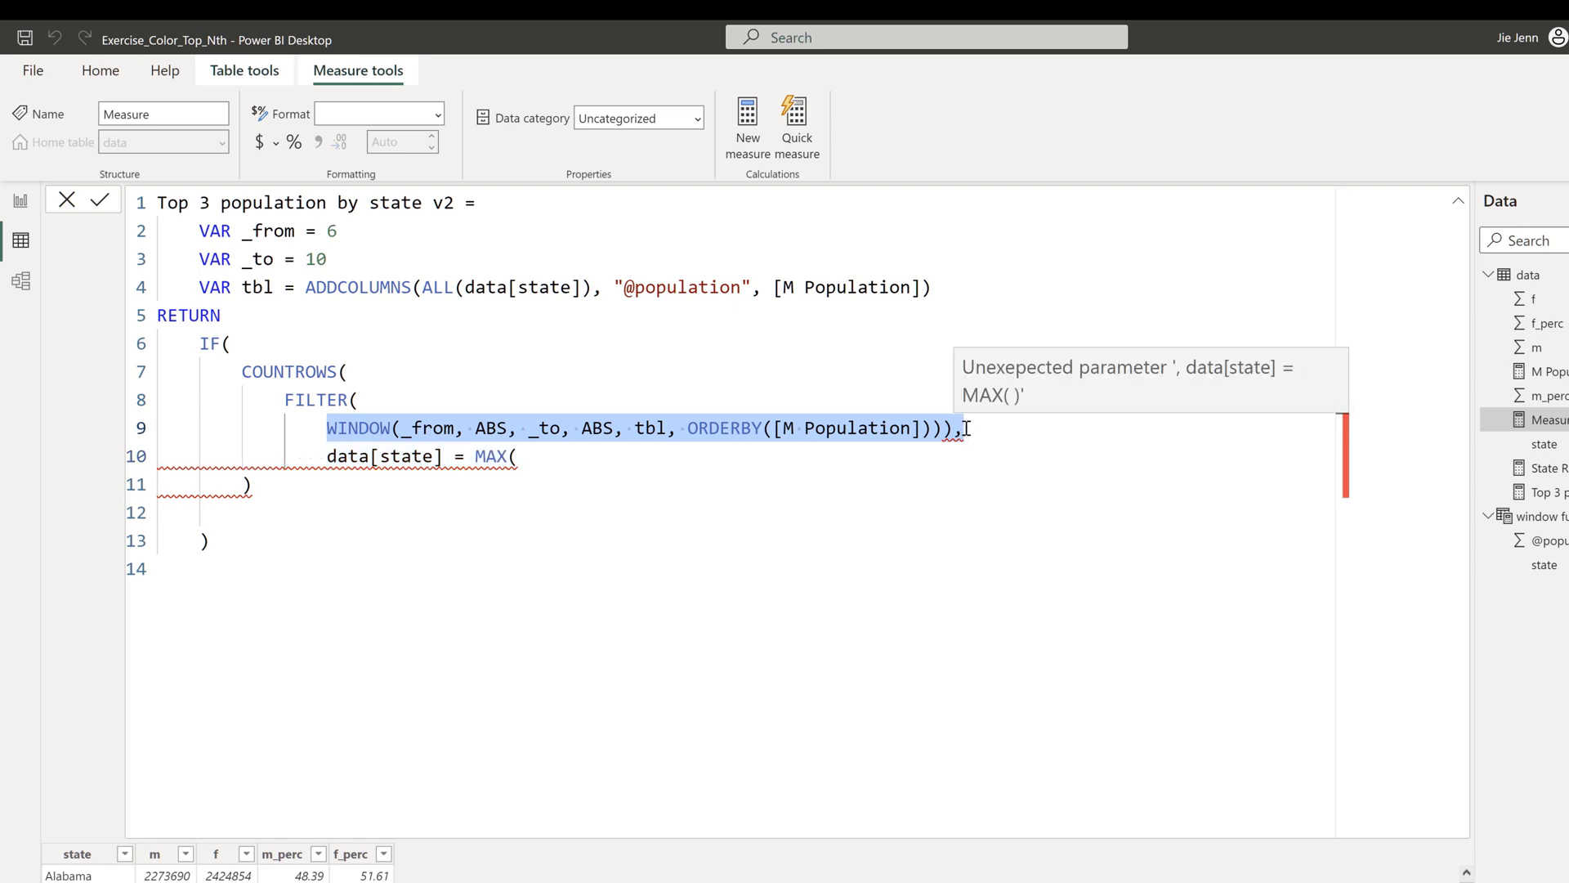
left_click(741, 461)
type("data")
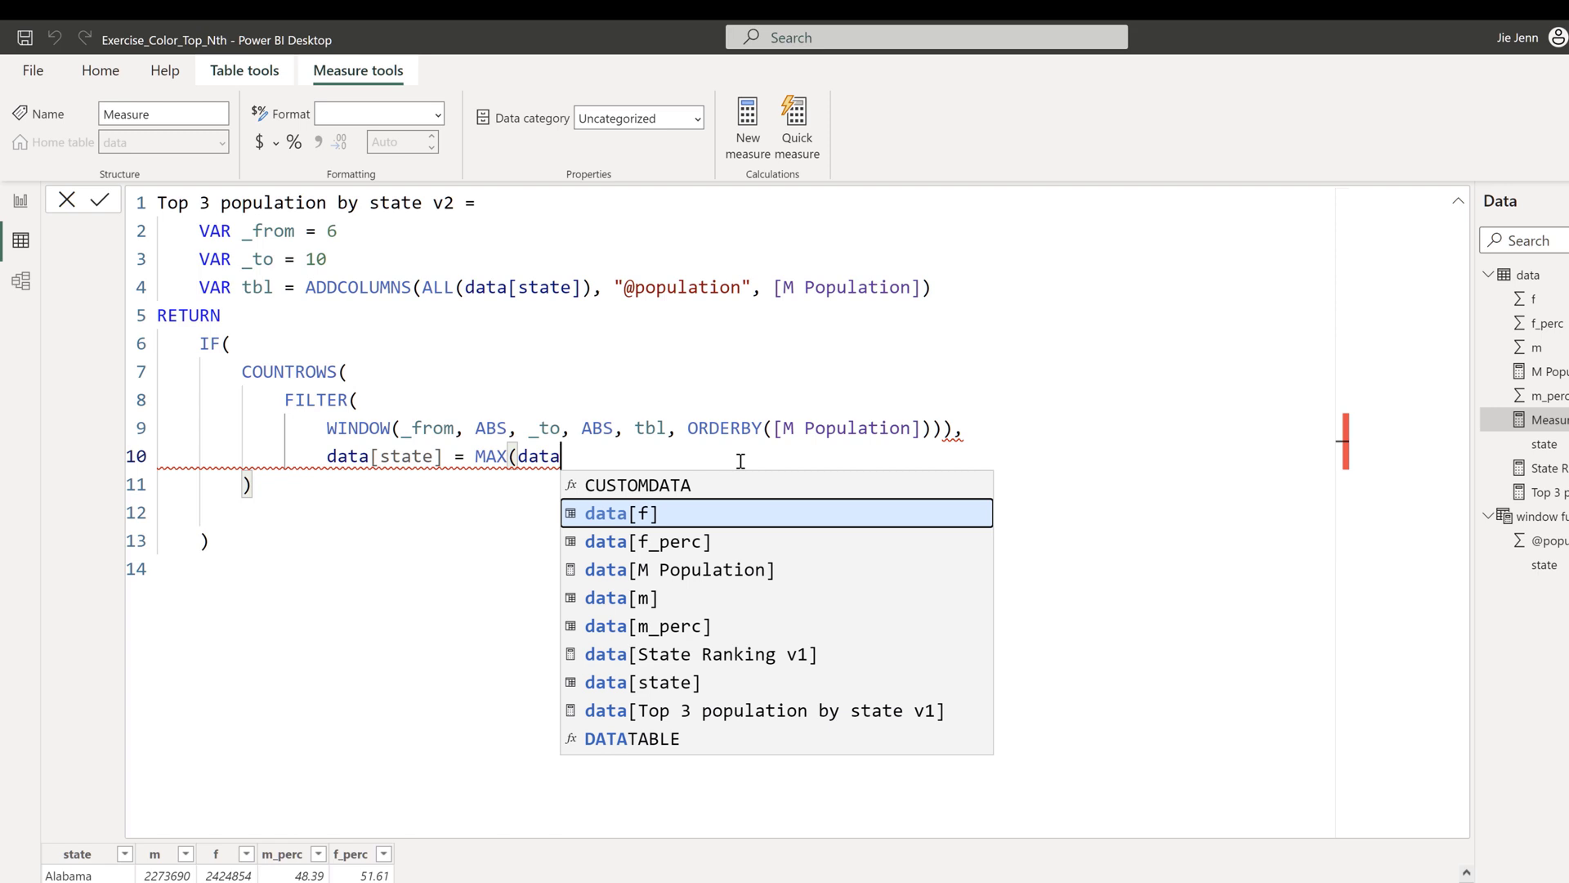
type("[state])")
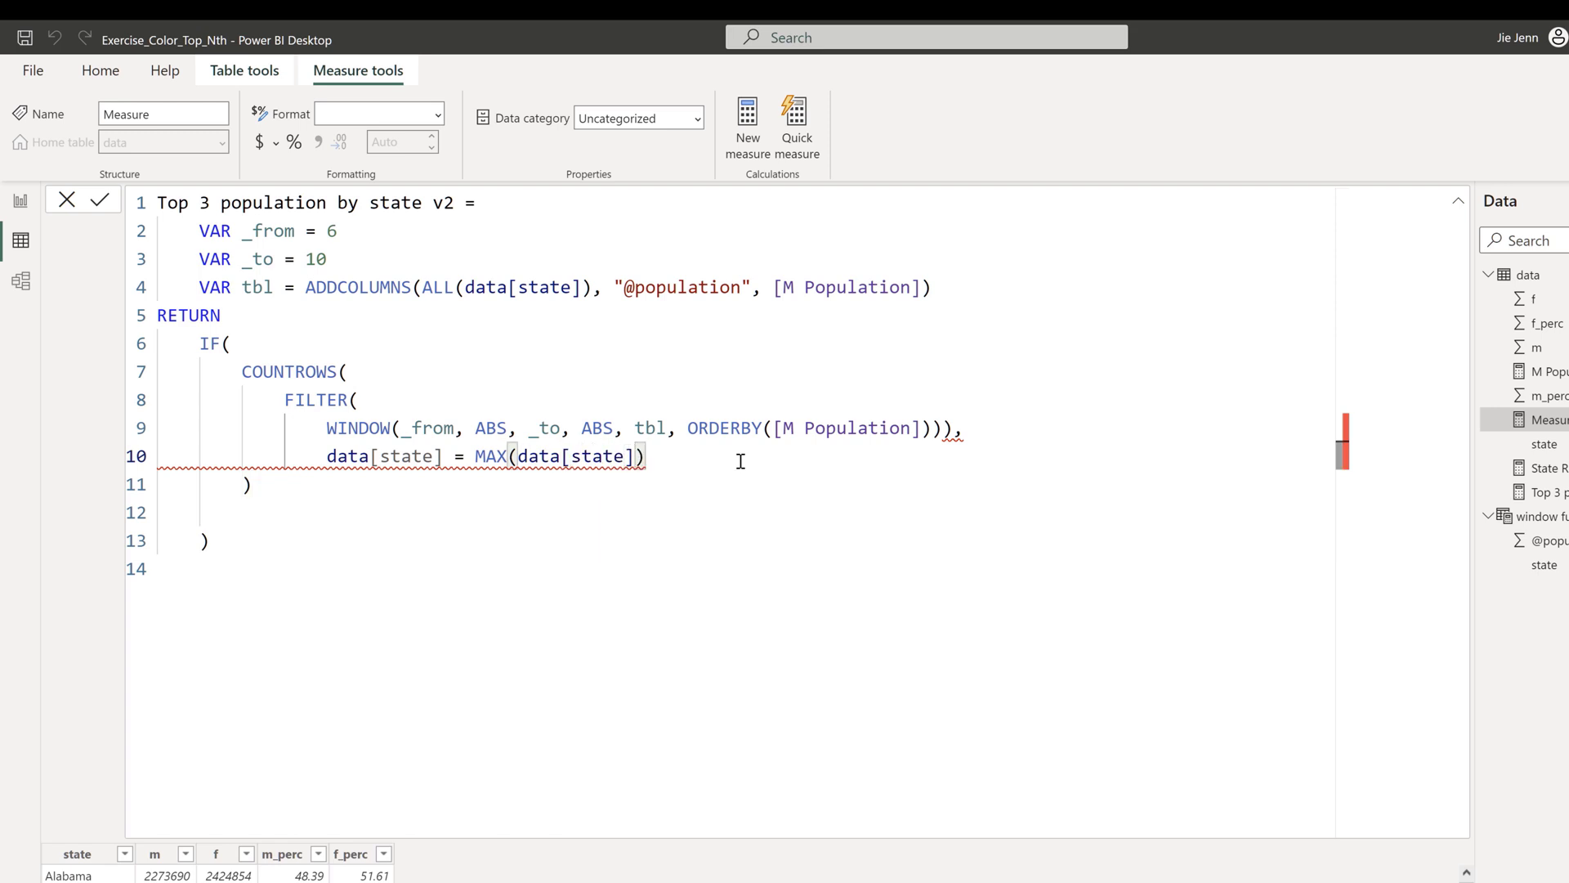
Add FILTER's closing parenthesis on its own line below the data[state] condition, indented to align with FILTER.
key("Return")
key("BackSpace")
key("BackSpace")
type(")")
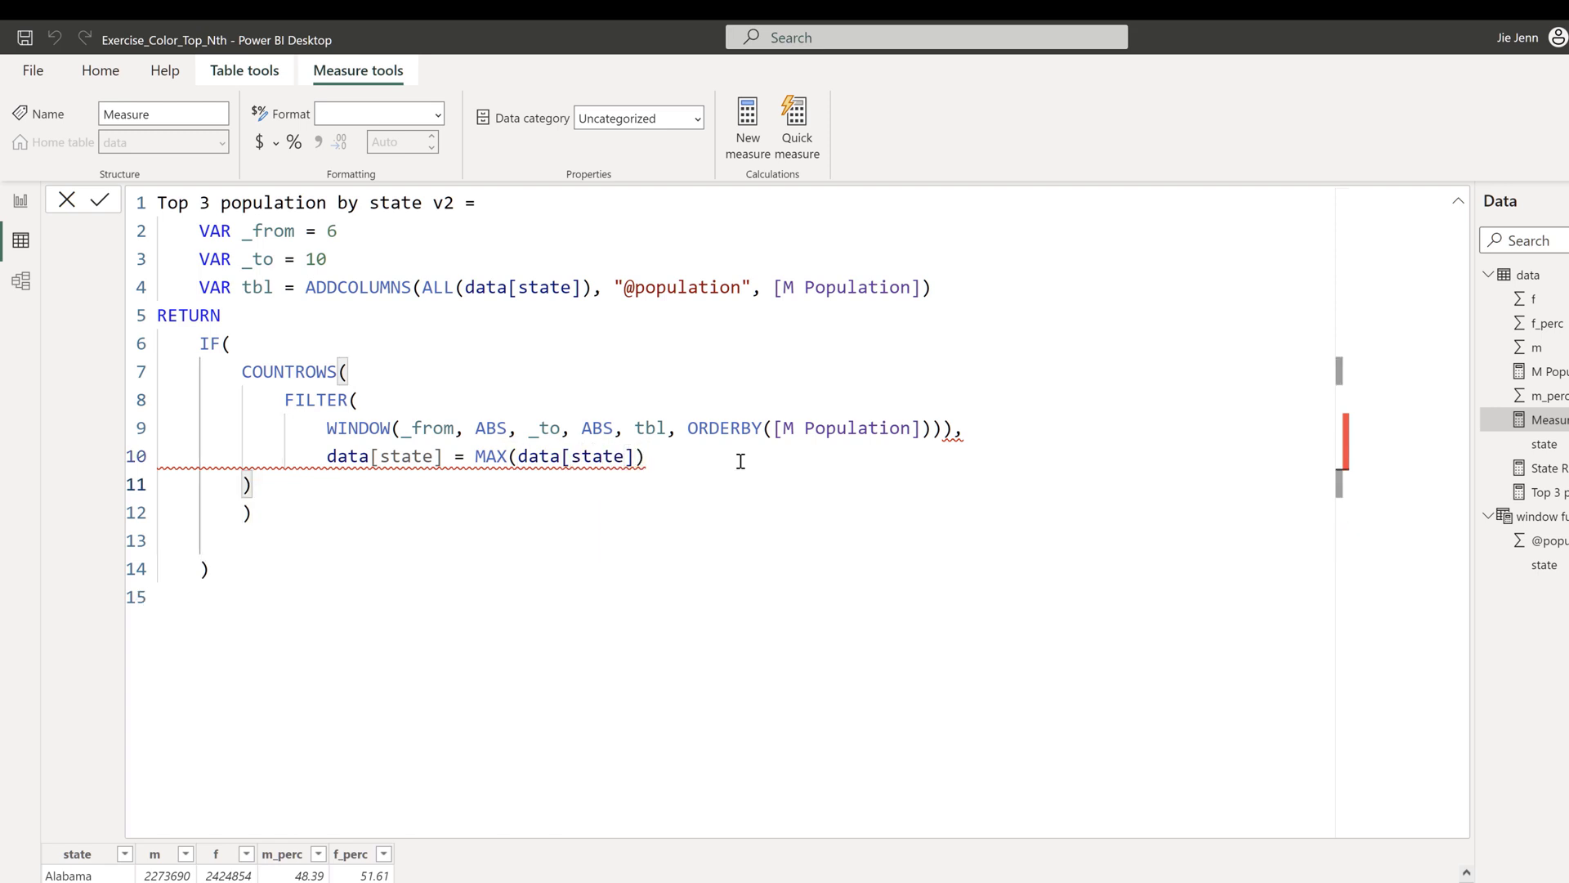
key("Tab")
Remove the surplus closing parenthesis at the end of the WINDOW expression, keeping the comma.
left_click(952, 428)
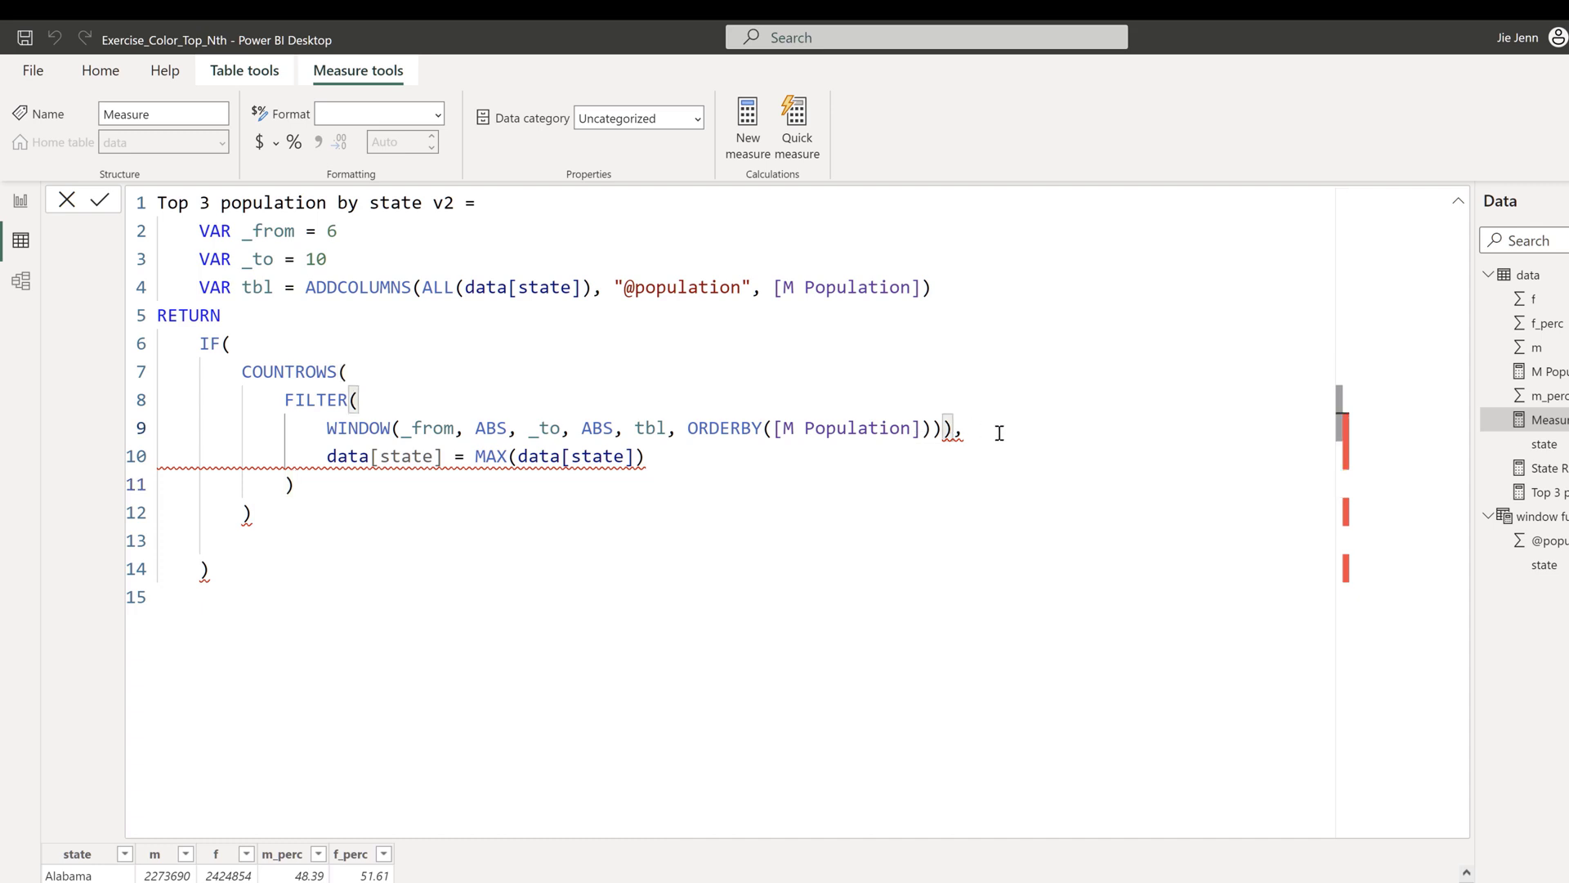
key("BackSpace")
key("Down")
key("Down")
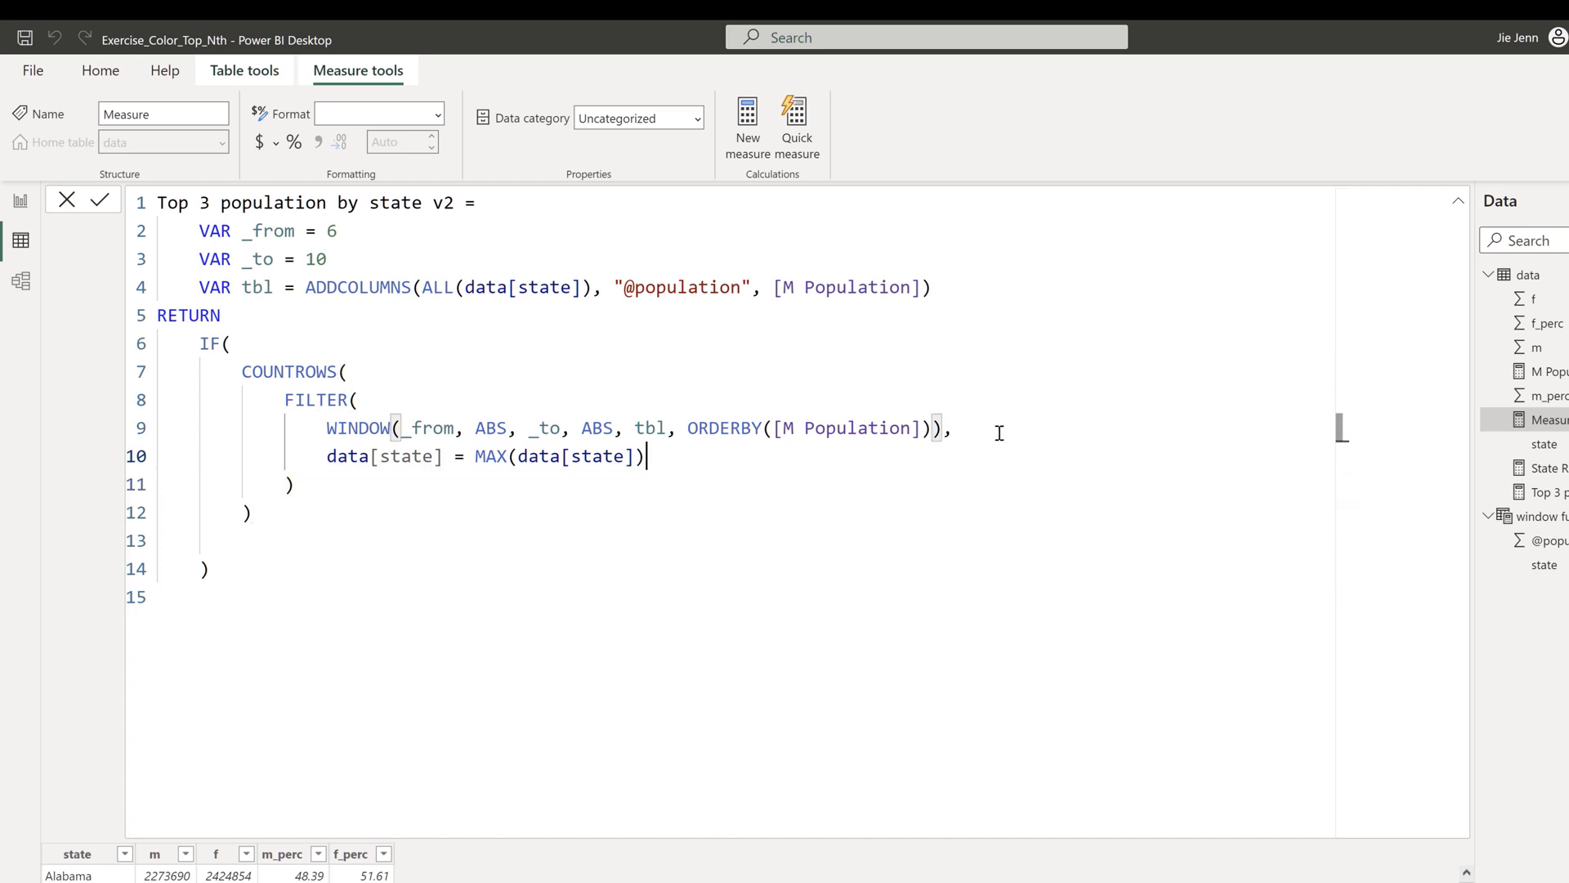
Complete the IF with the test >= 1 and the result "Orange", remove the blank line, commit the measure and collapse its formula.
key("Down")
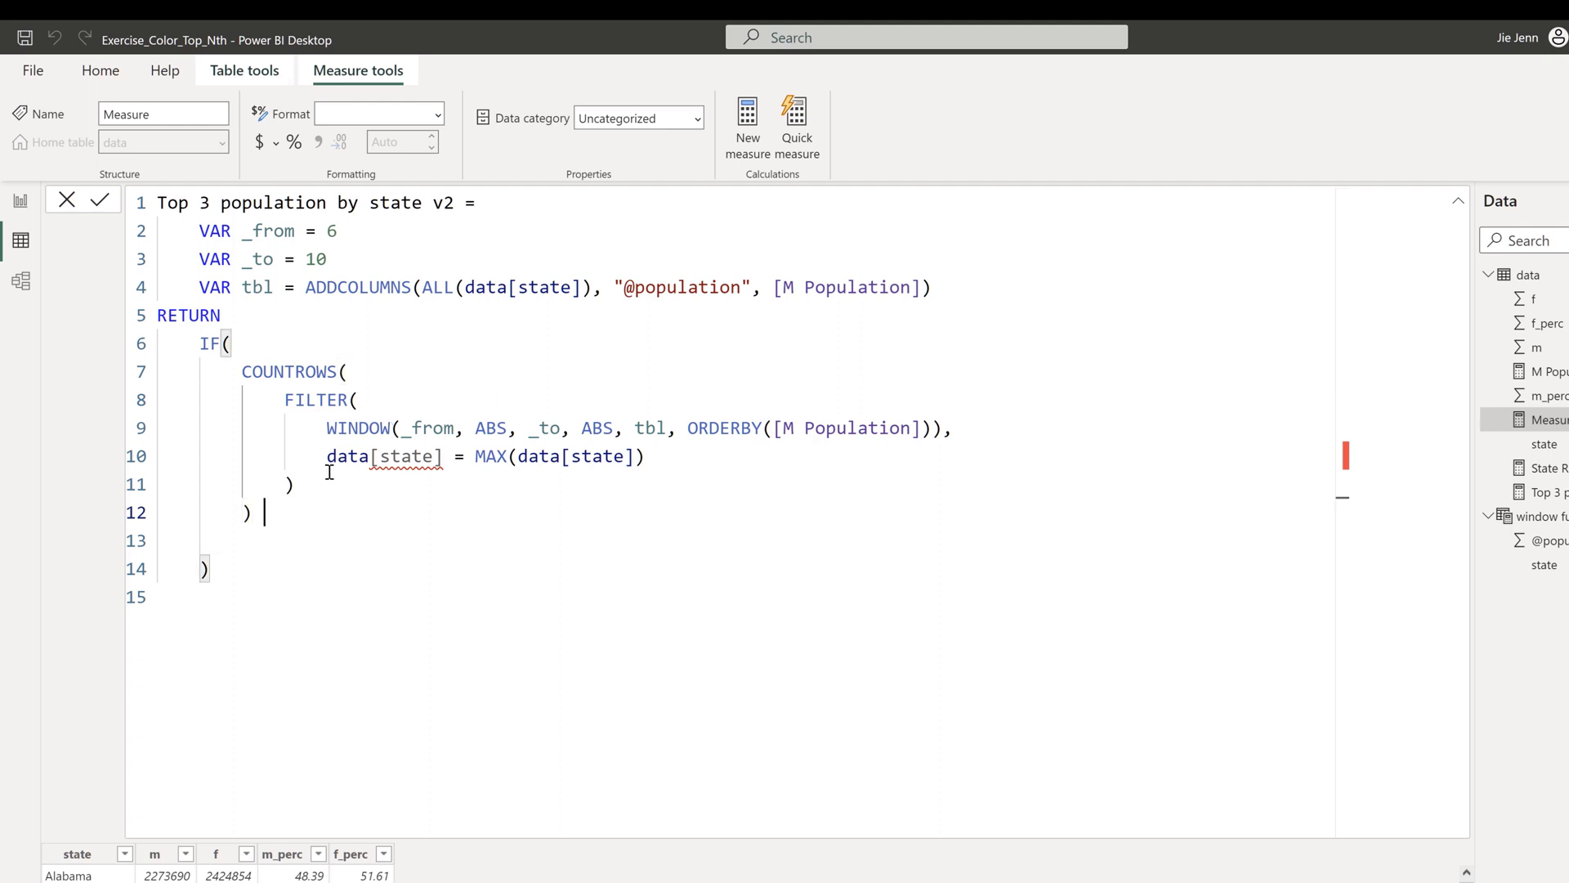
type(">= 1, \"")
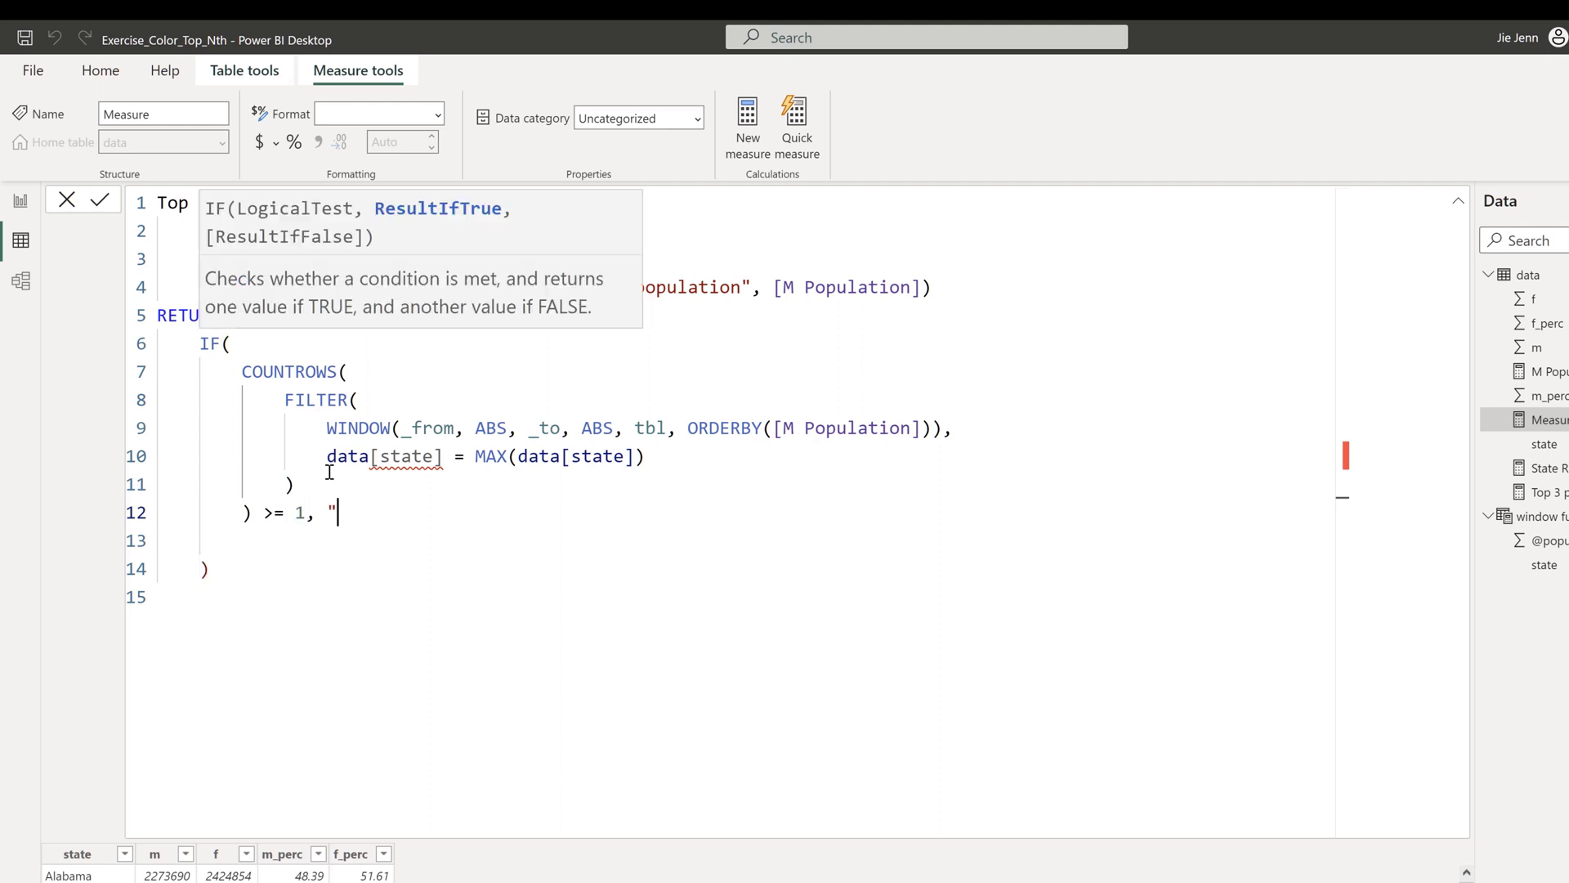
type("Orange\"")
key("Return")
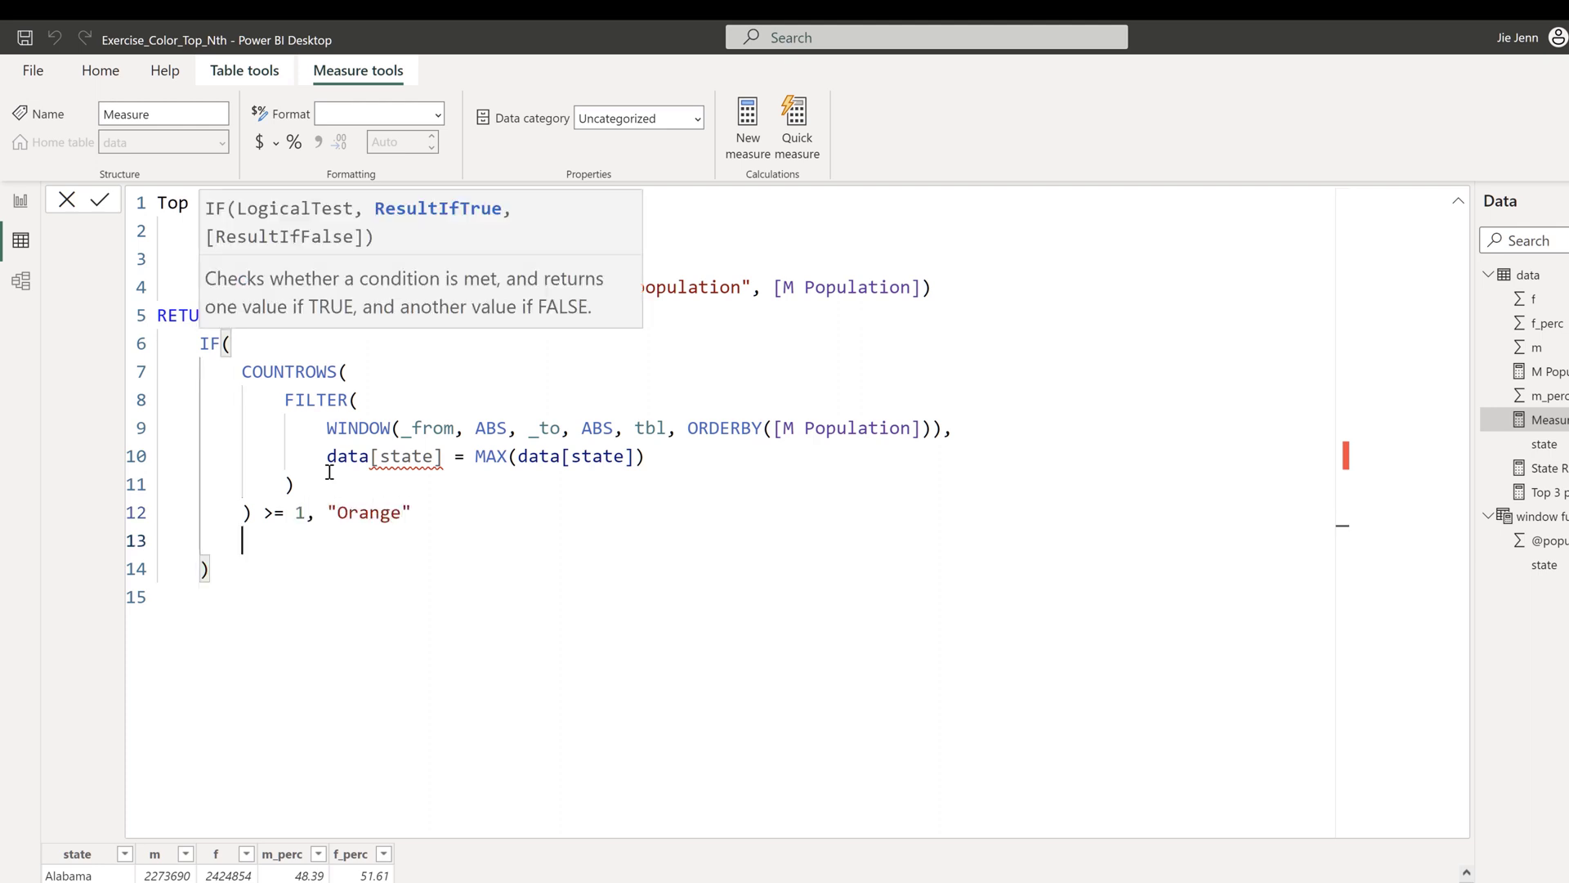
key("Delete")
key("End")
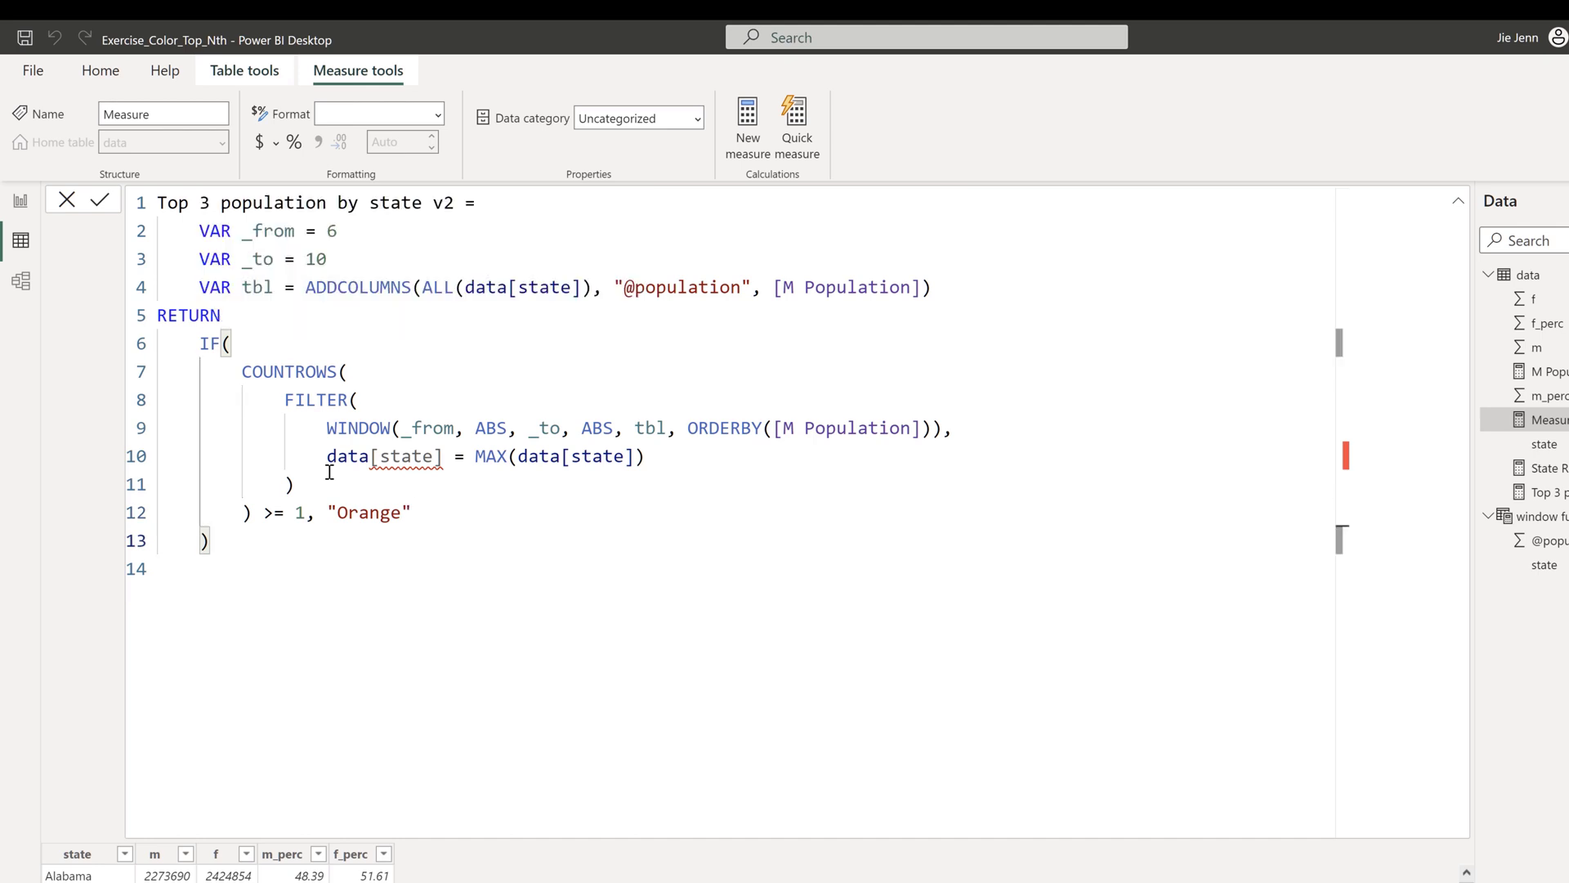
key("Return")
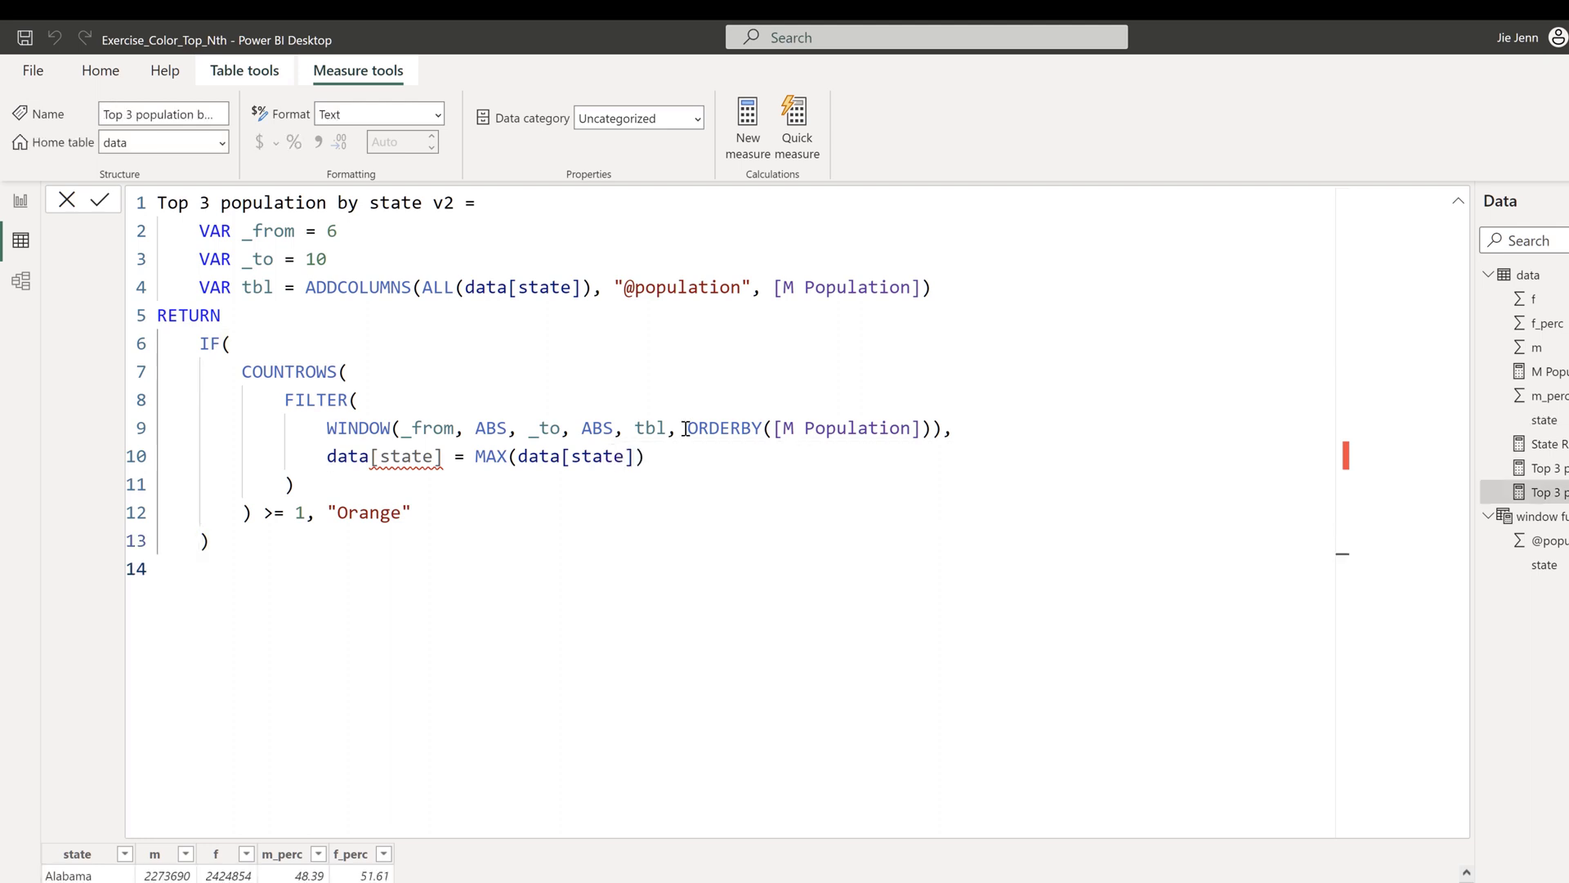
left_click(1459, 200)
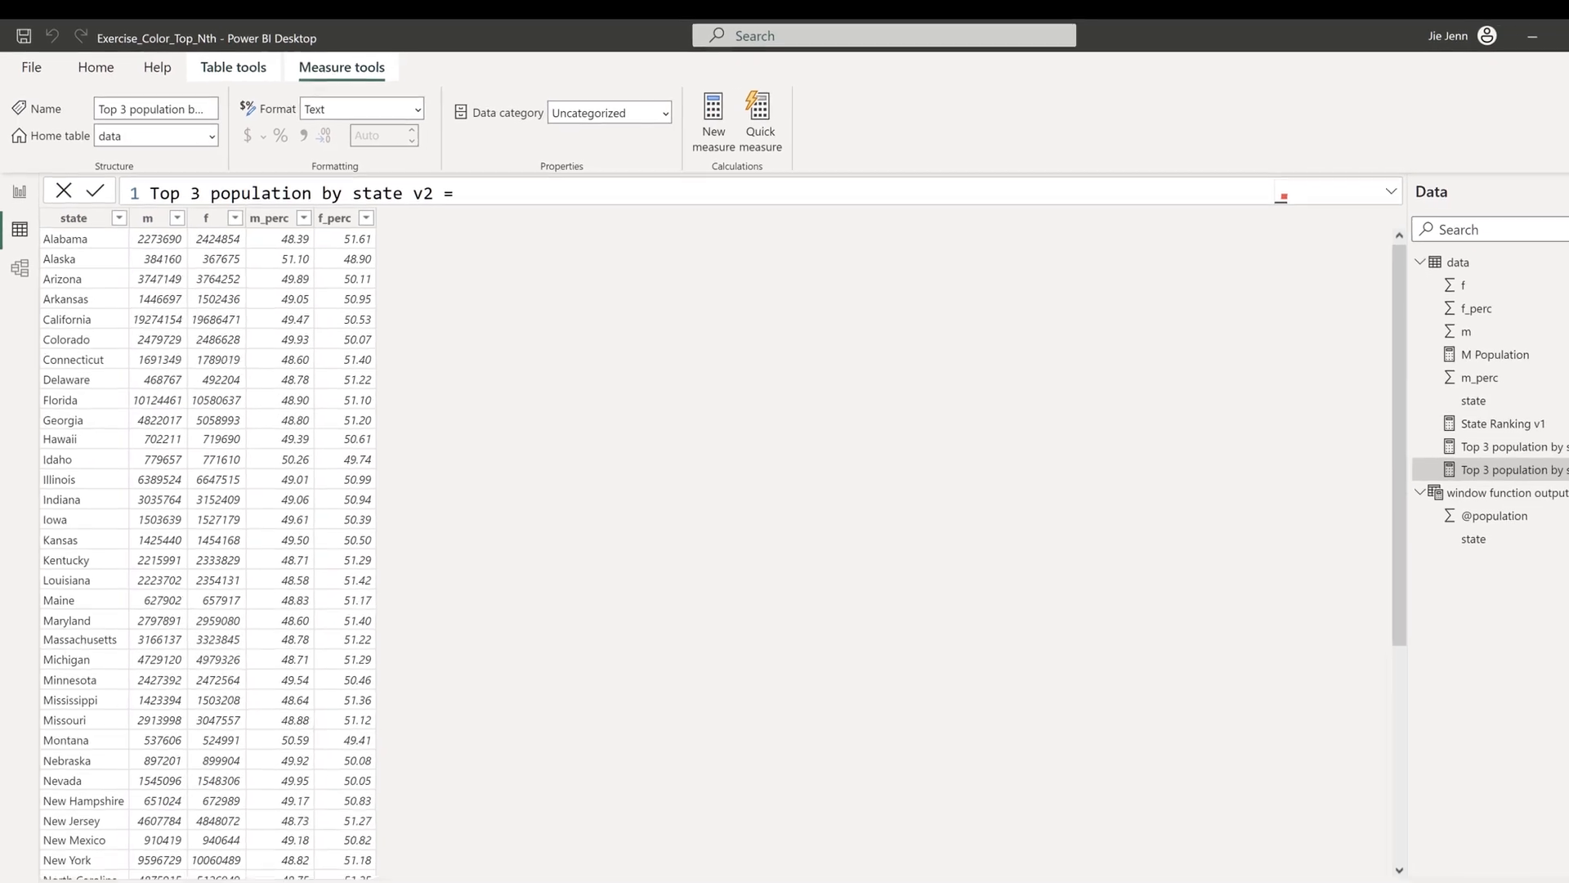
Return to the report's Example2 page and narrow the Population By State chart to free space beside it.
left_click(20, 198)
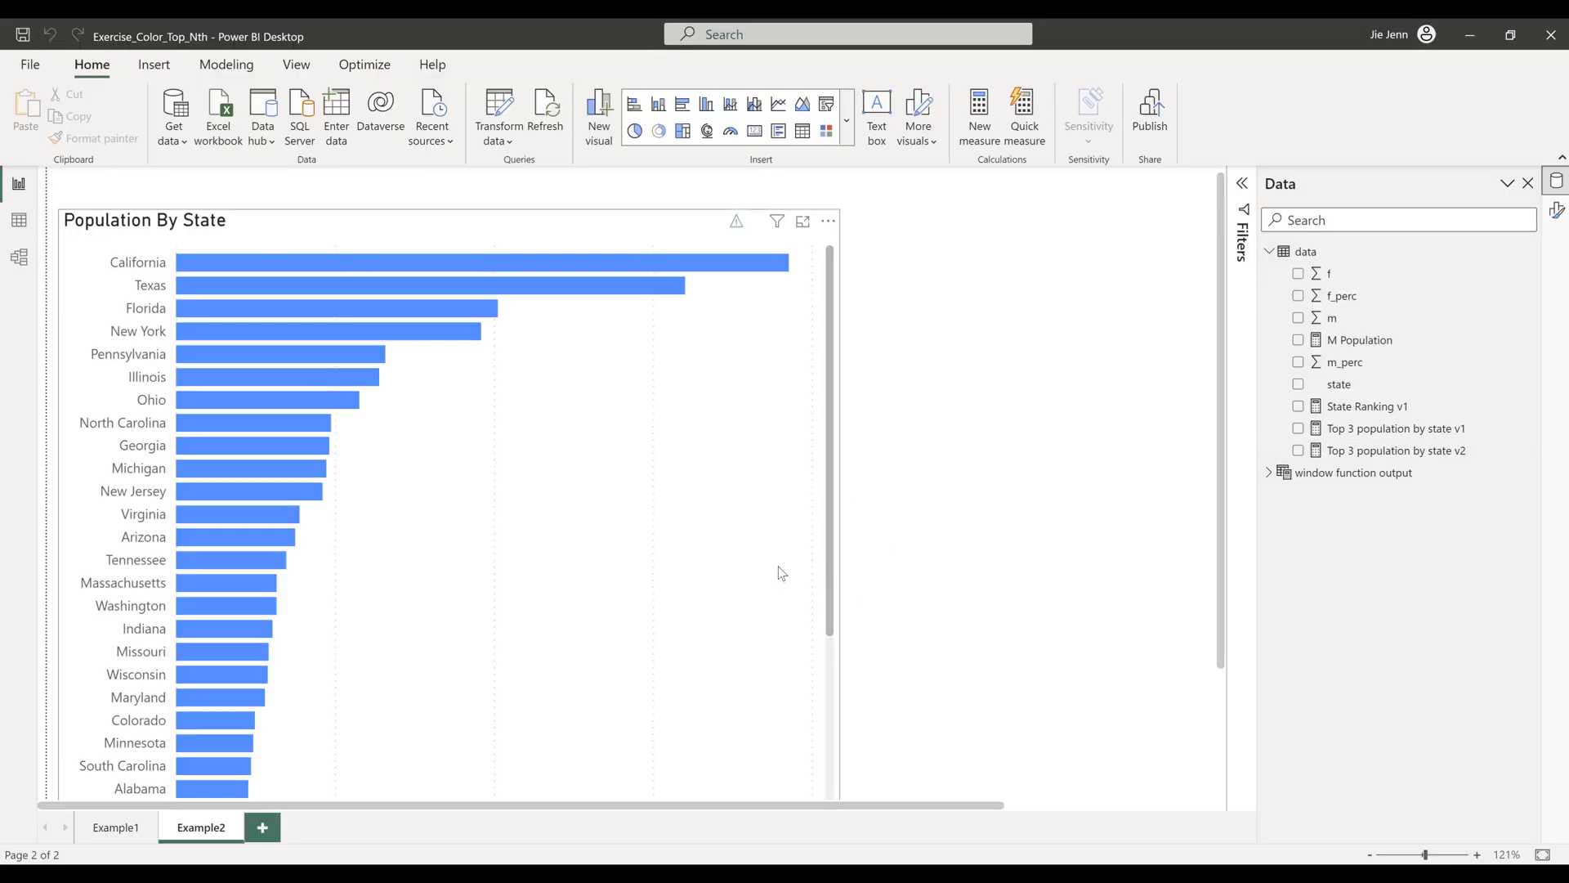
left_click(826, 650)
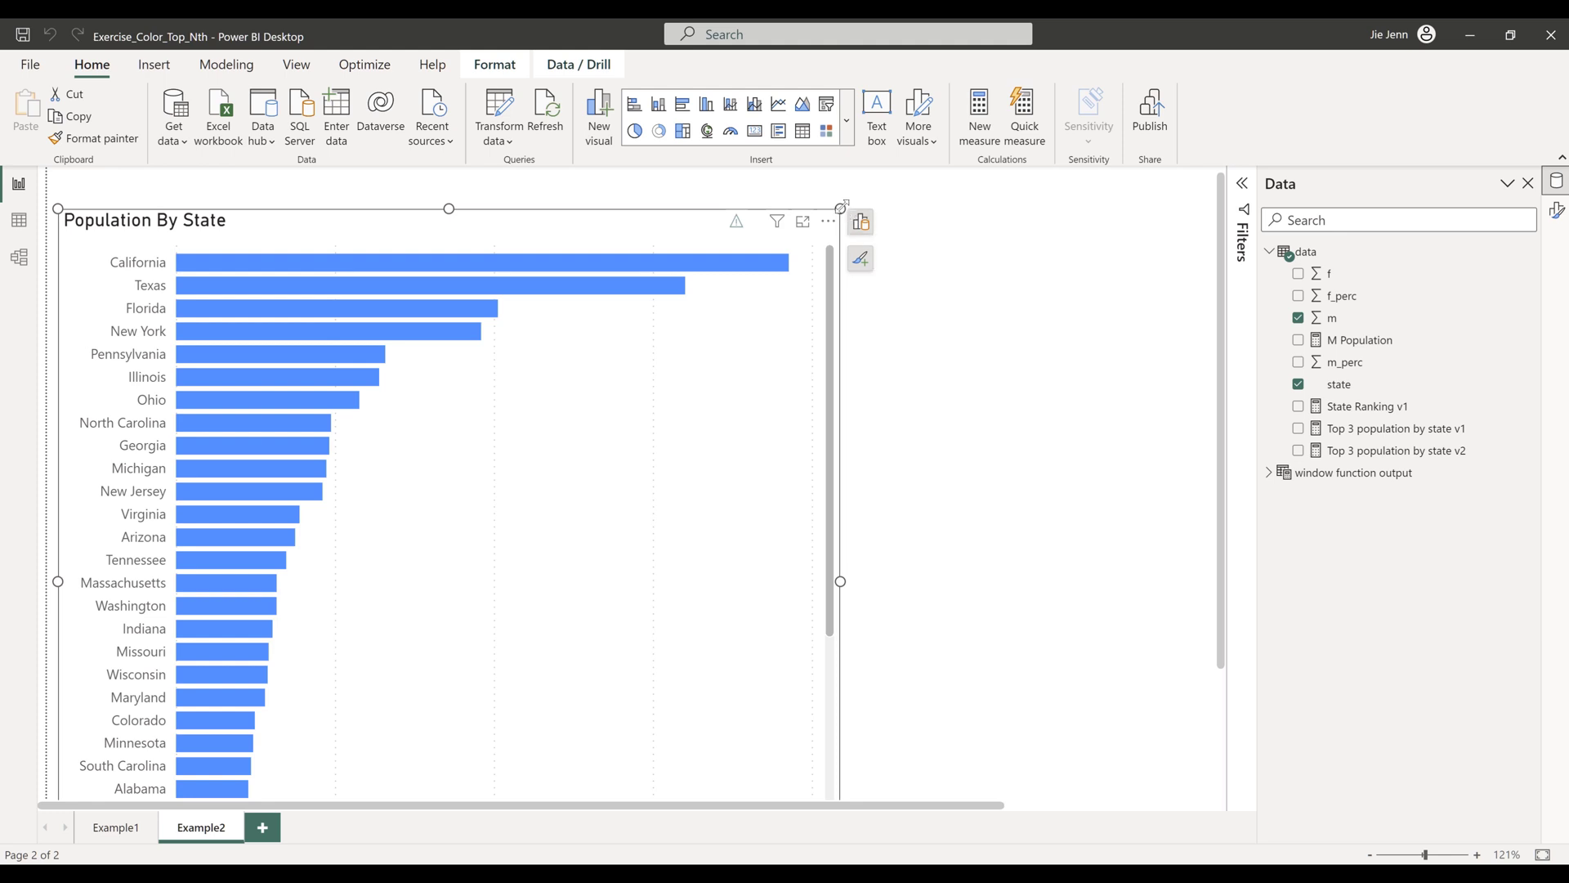
left_click_drag(845, 211, 674, 218)
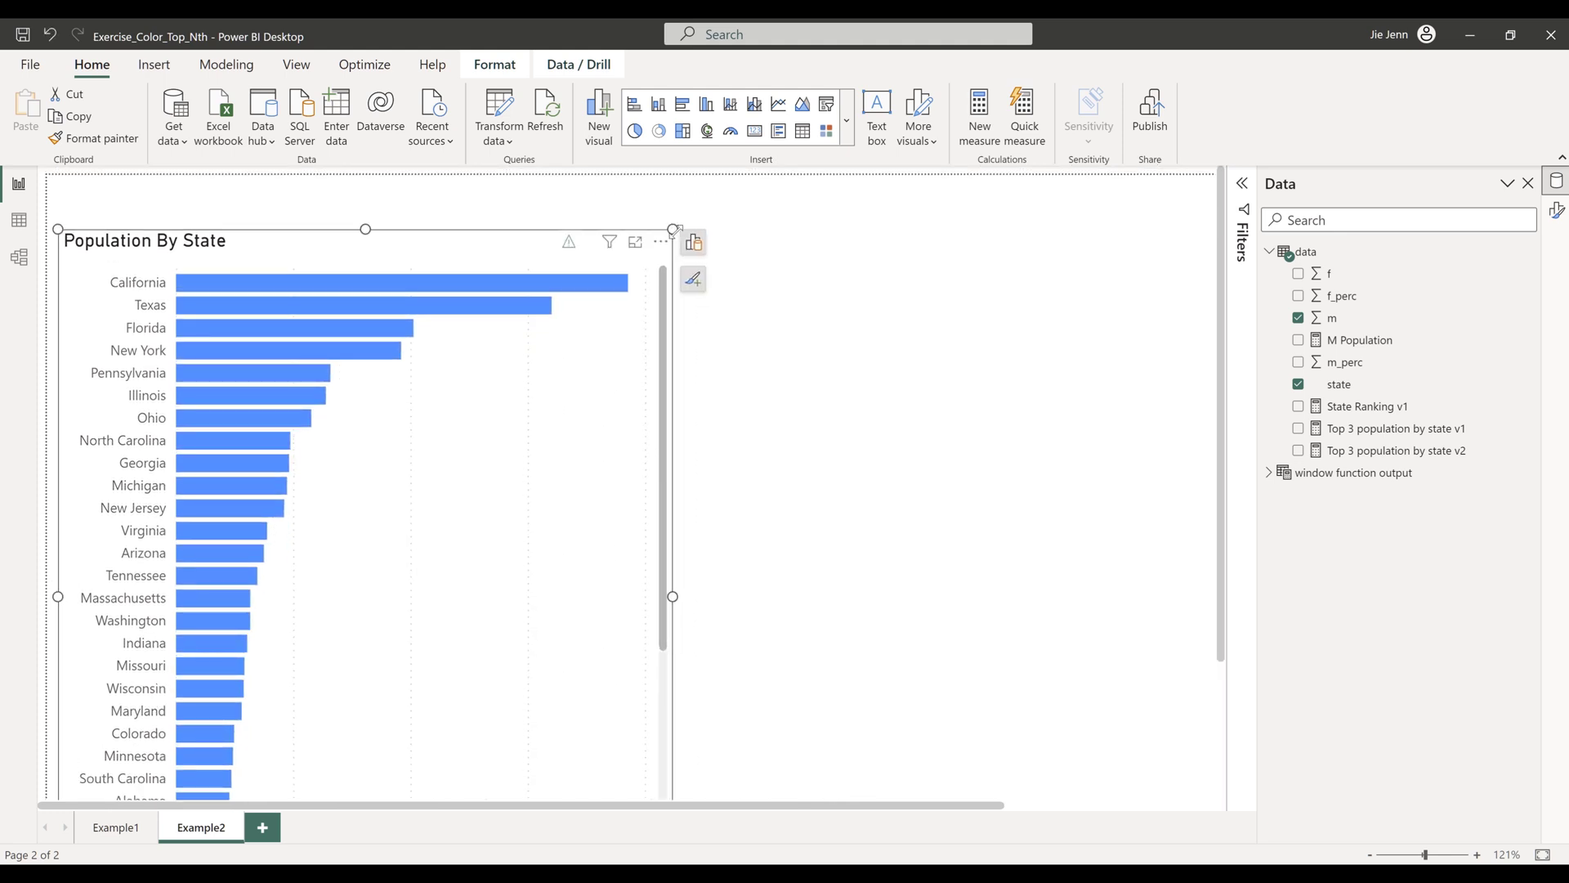
left_click(814, 255)
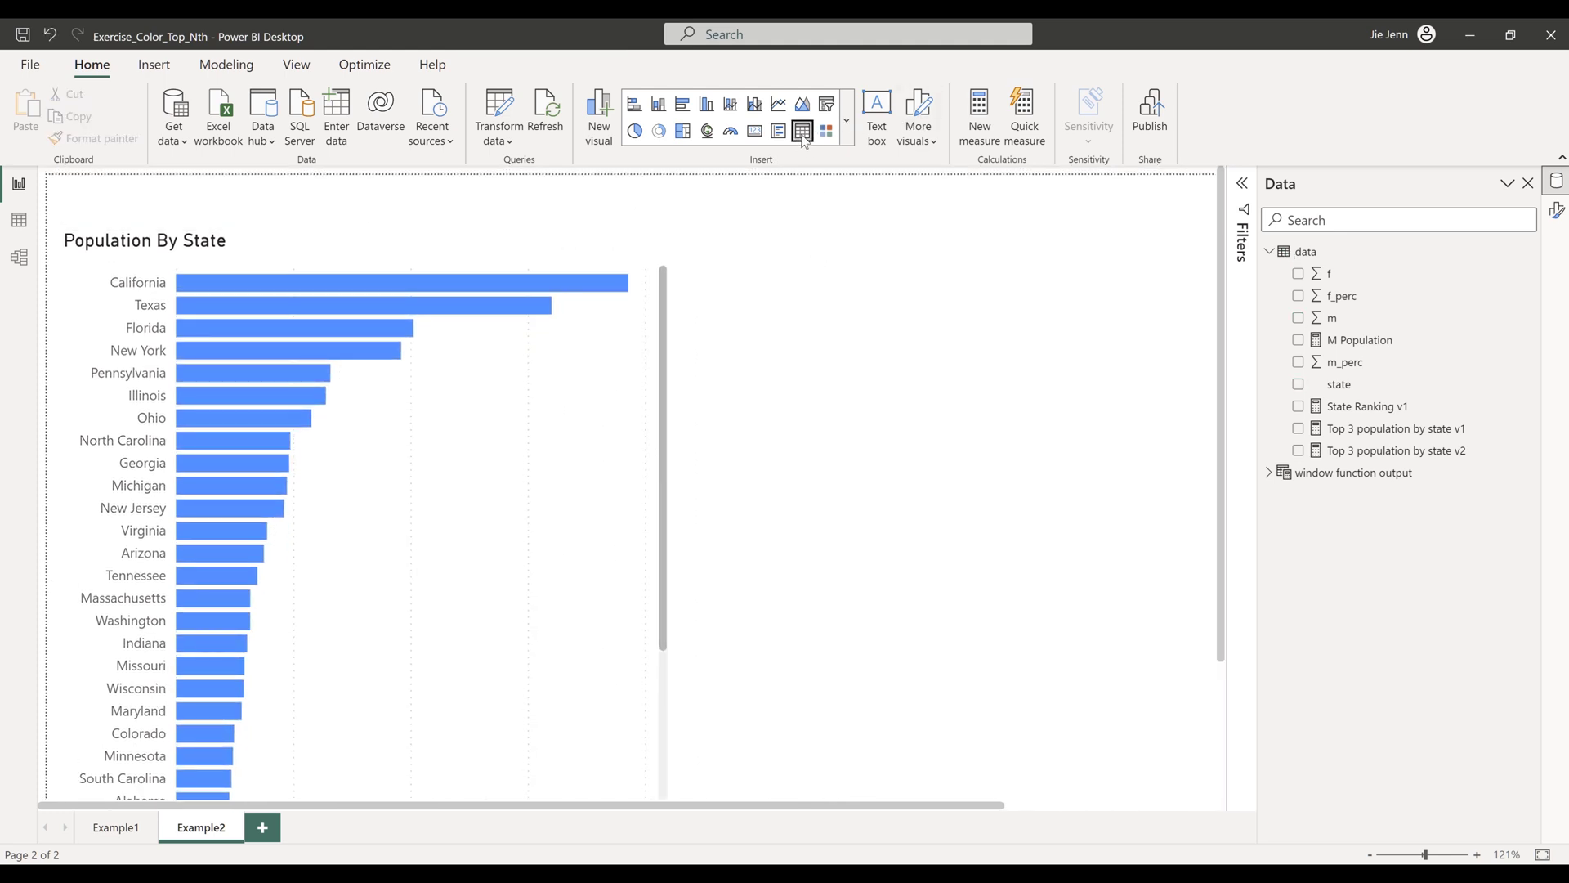
left_click(803, 132)
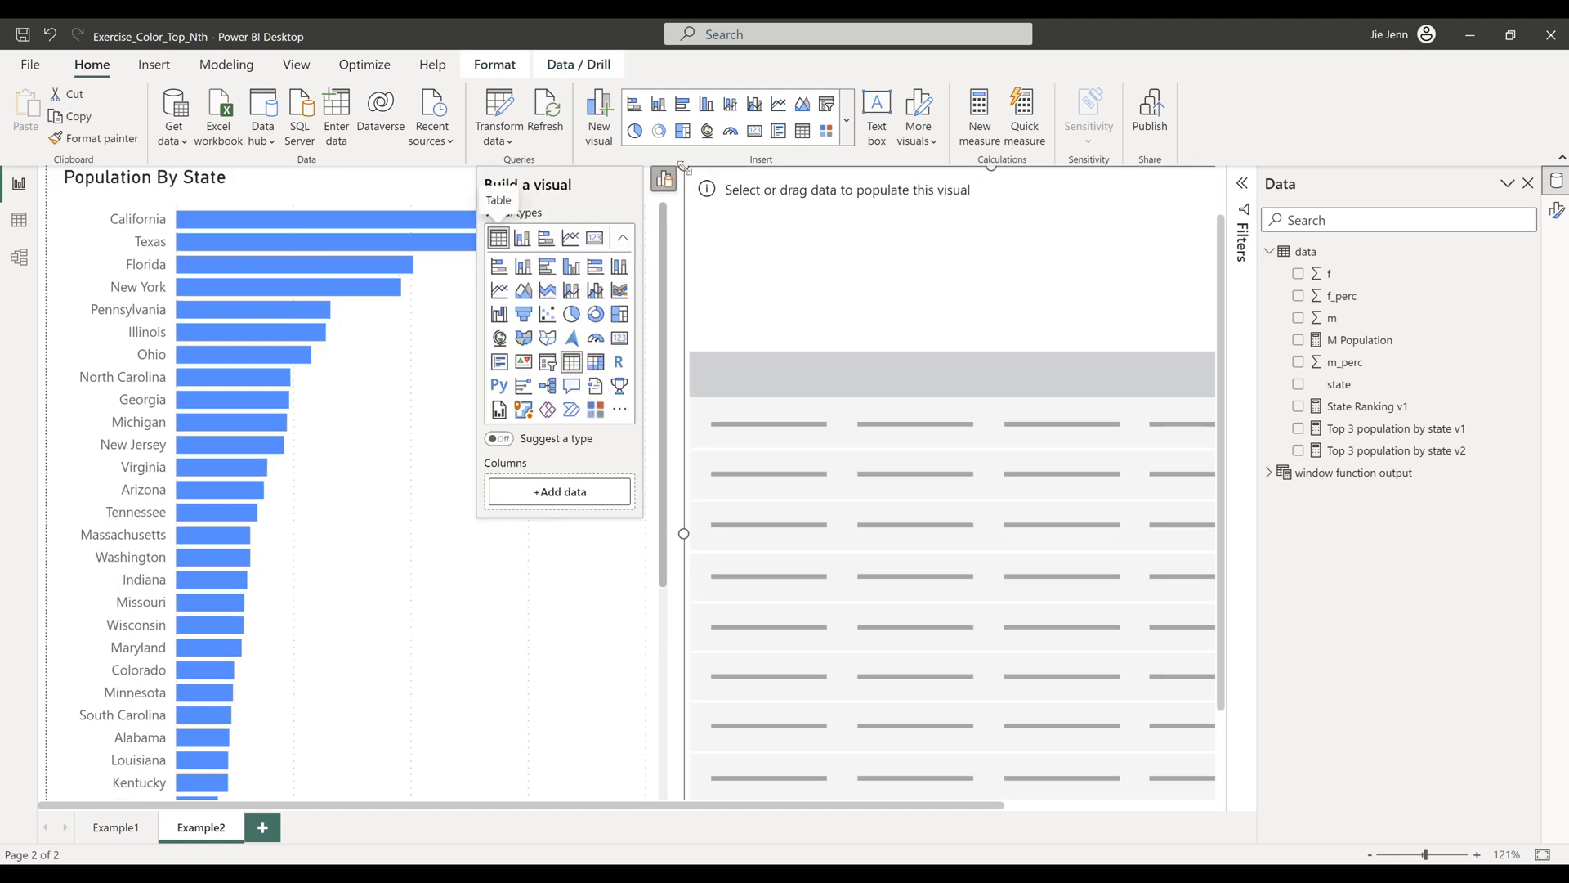
left_click_drag(684, 167, 781, 233)
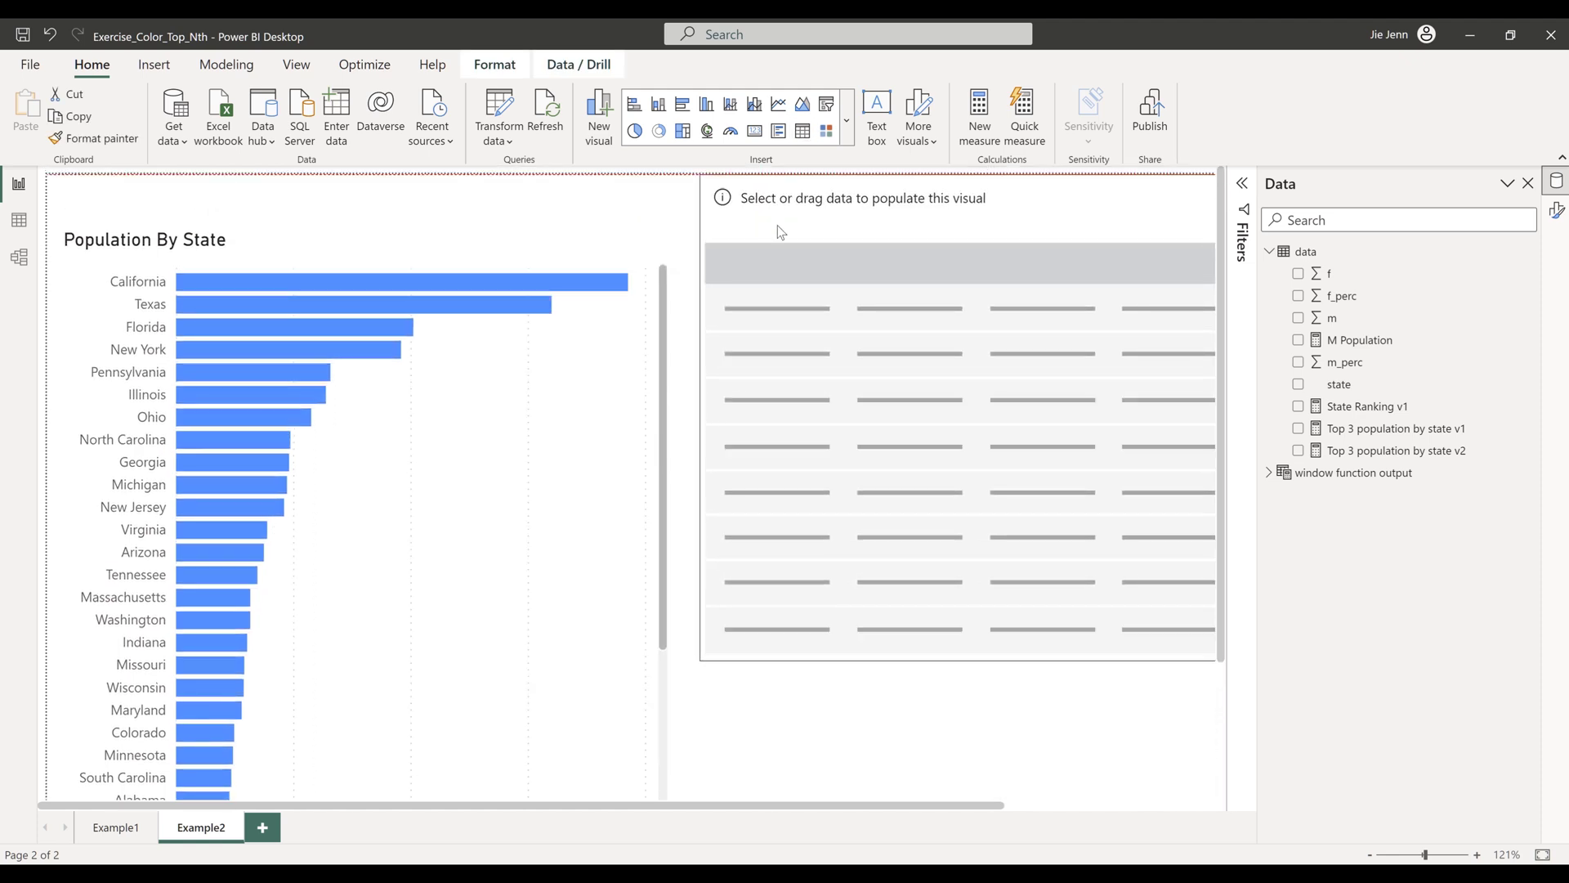
left_click(1269, 472)
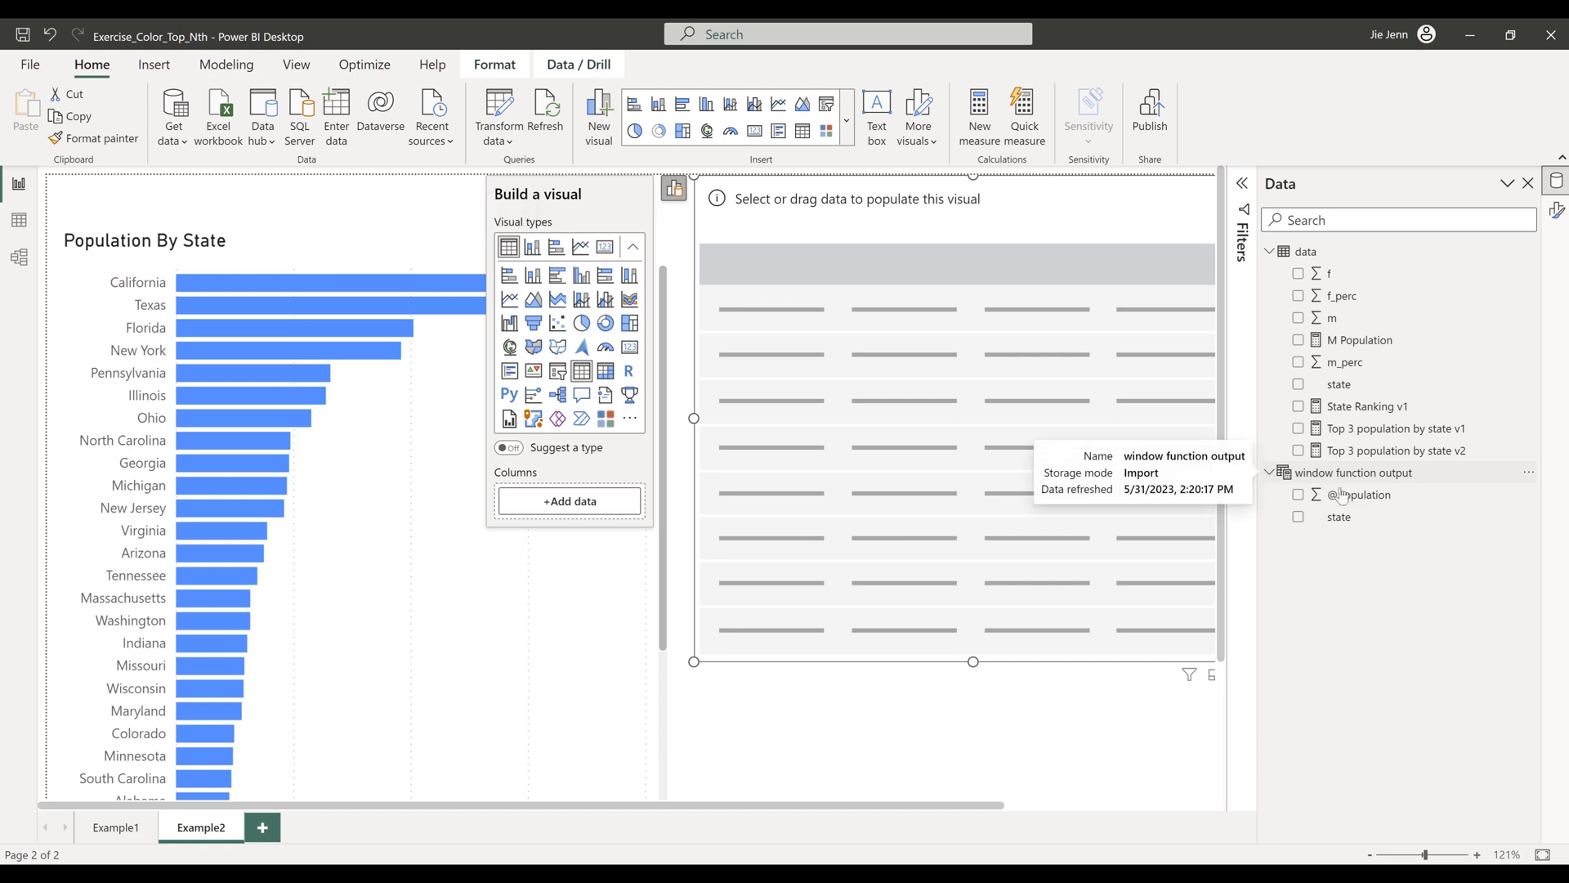
left_click_drag(1339, 517, 927, 317)
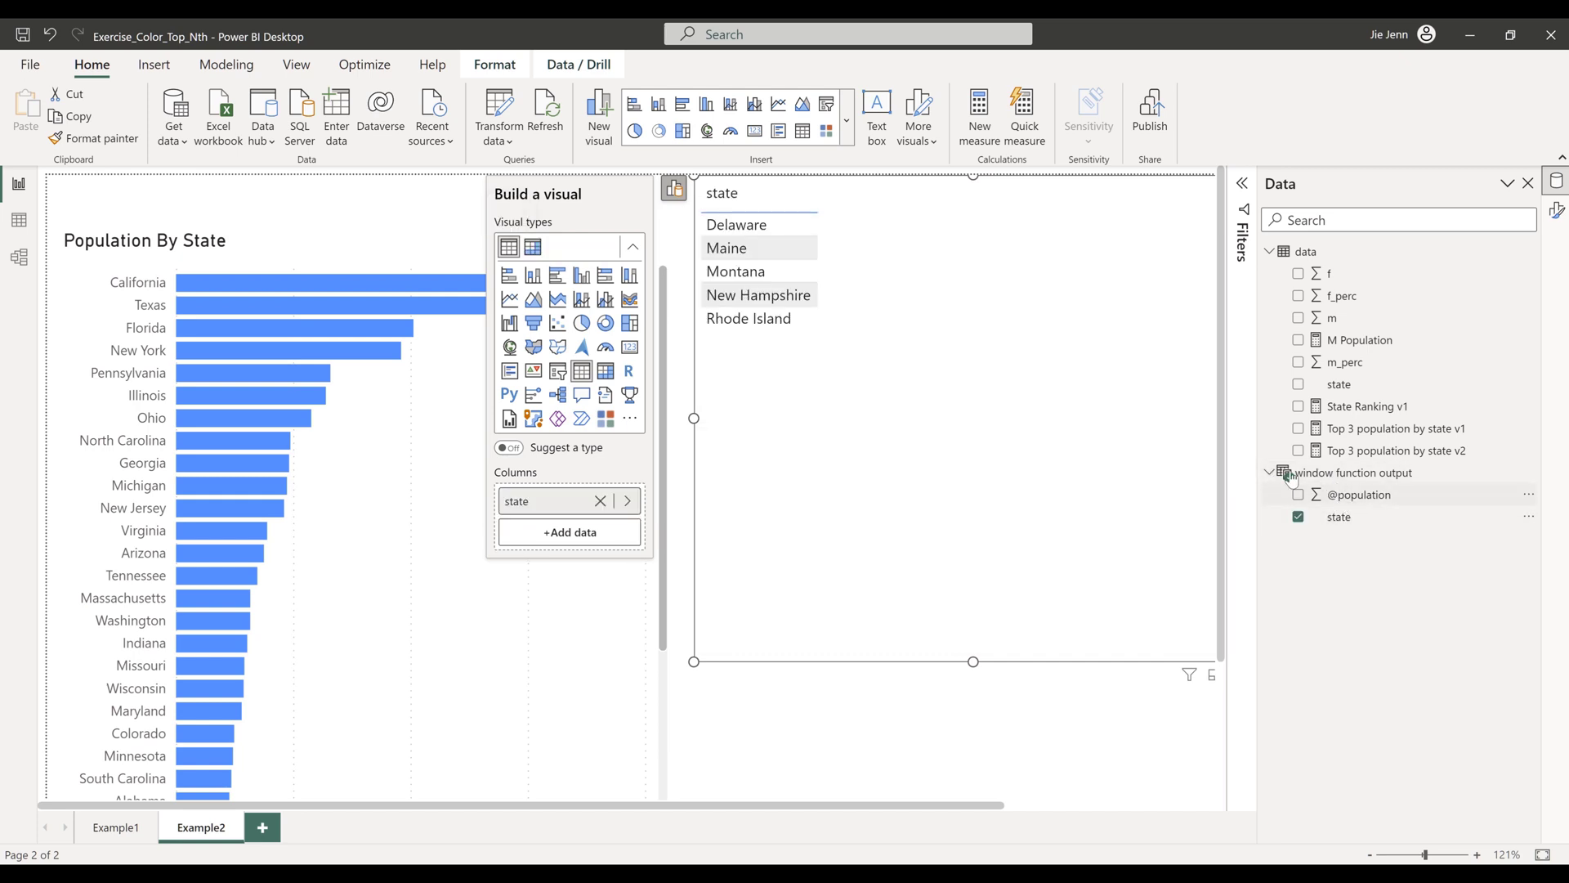
left_click_drag(1341, 494, 1058, 375)
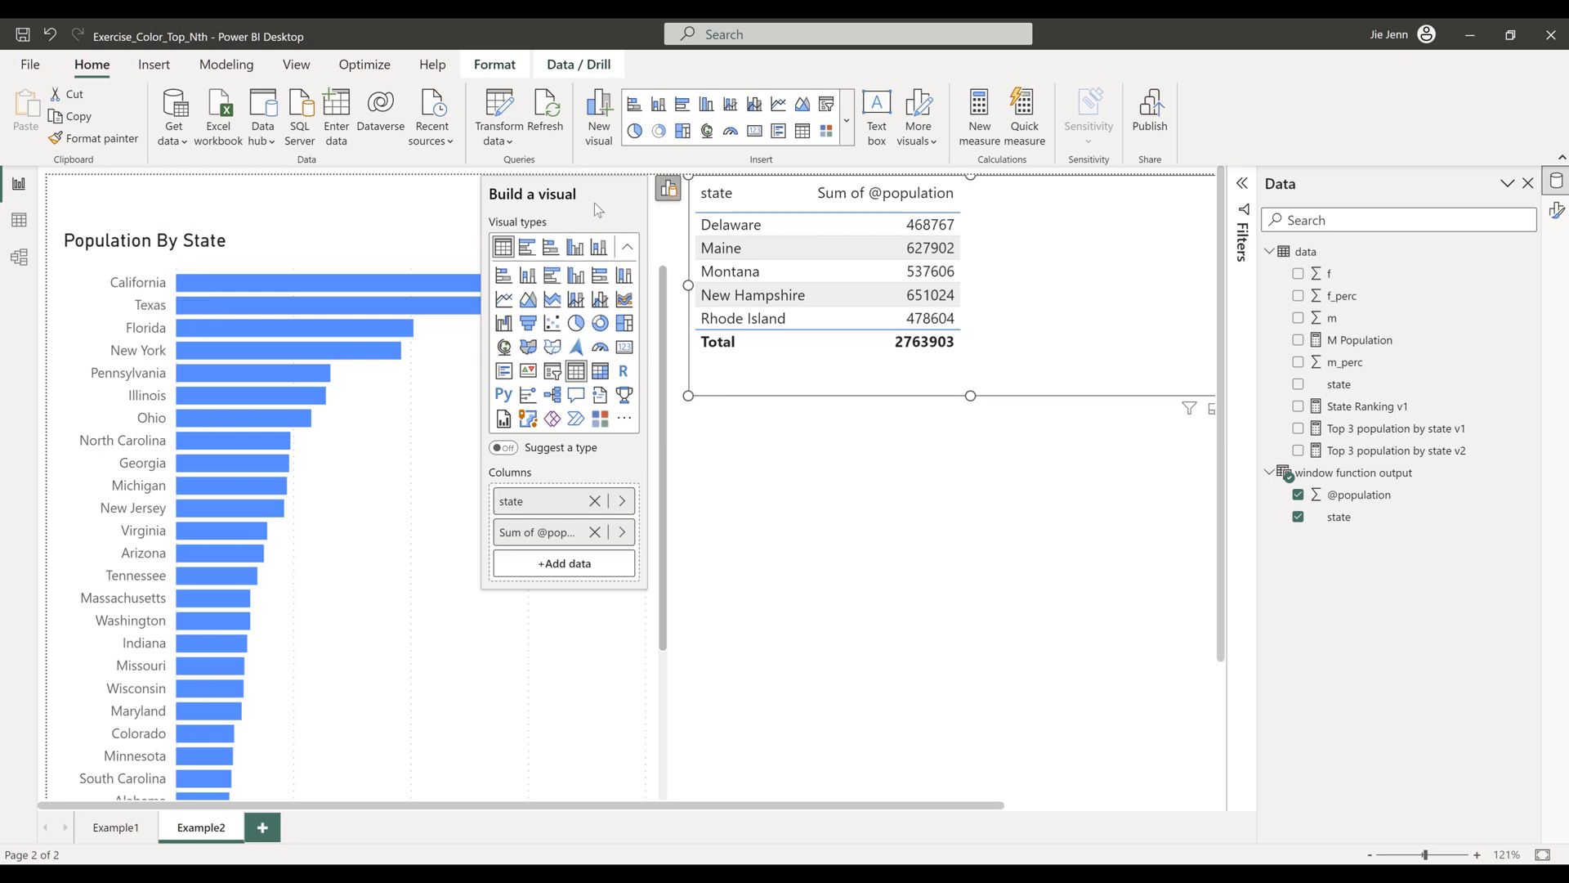
left_click(666, 190)
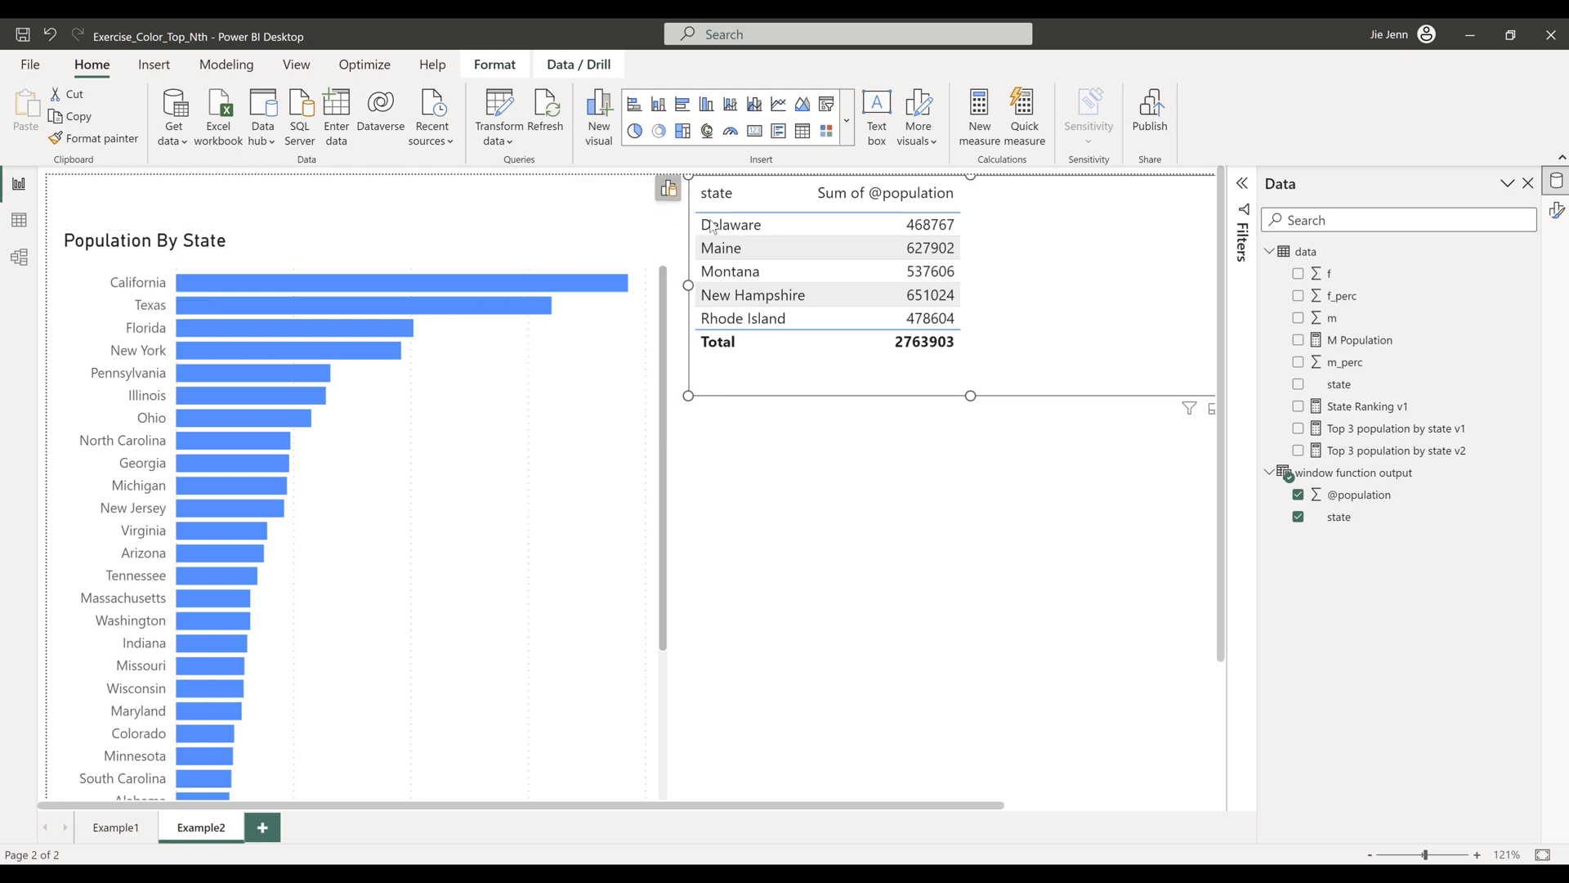
Examine the v2 measure's formula, especially the COUNTROWS block, its >= 1 test and the "Orange" result.
left_click(1375, 455)
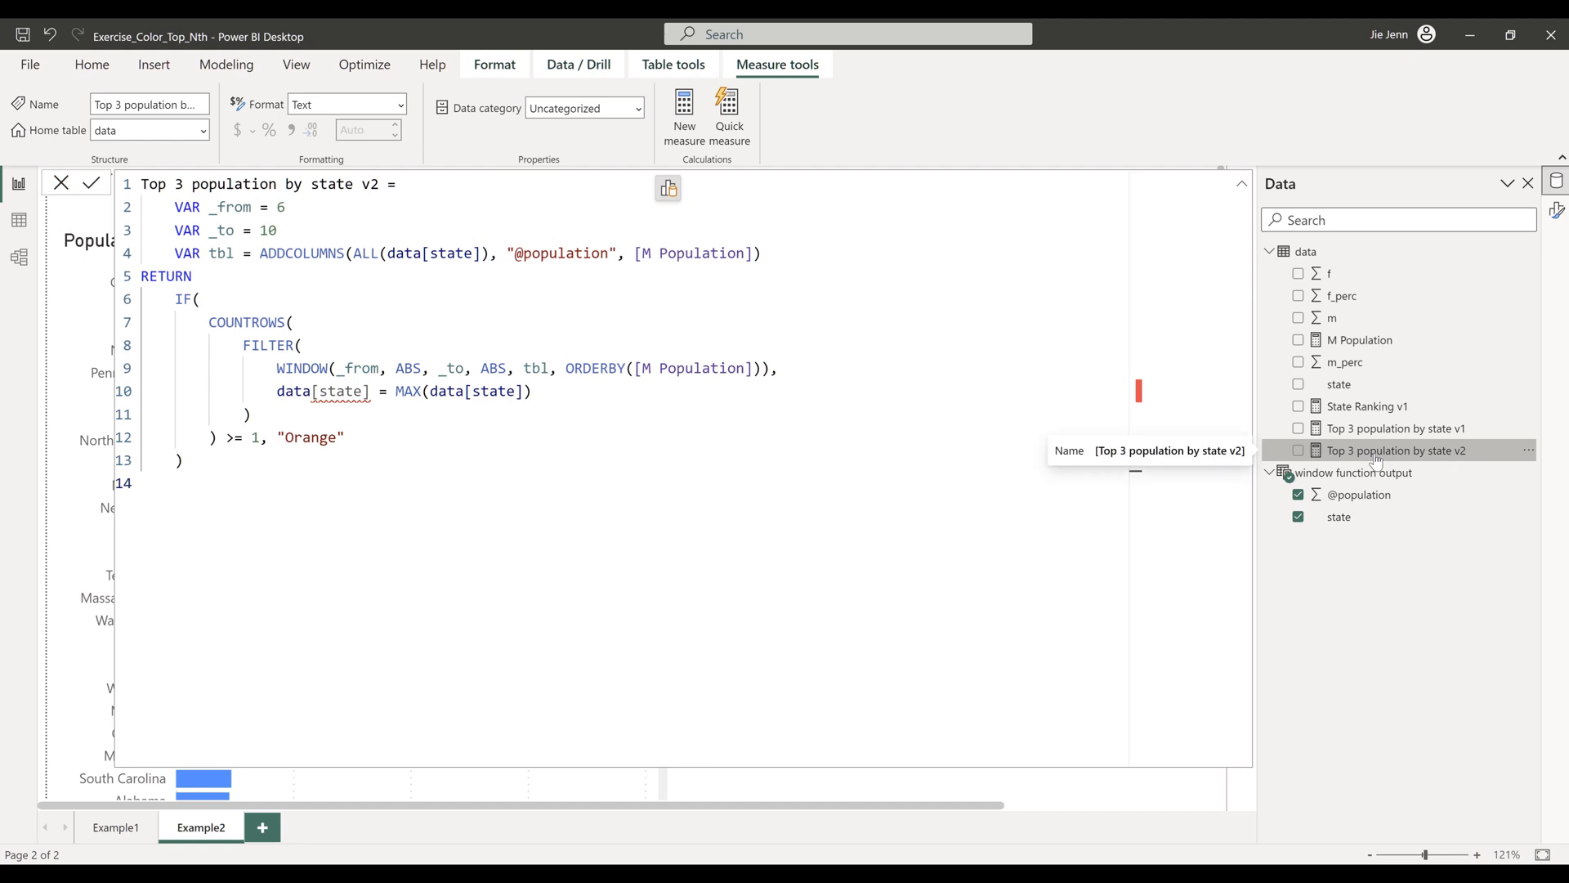
left_click(1240, 186)
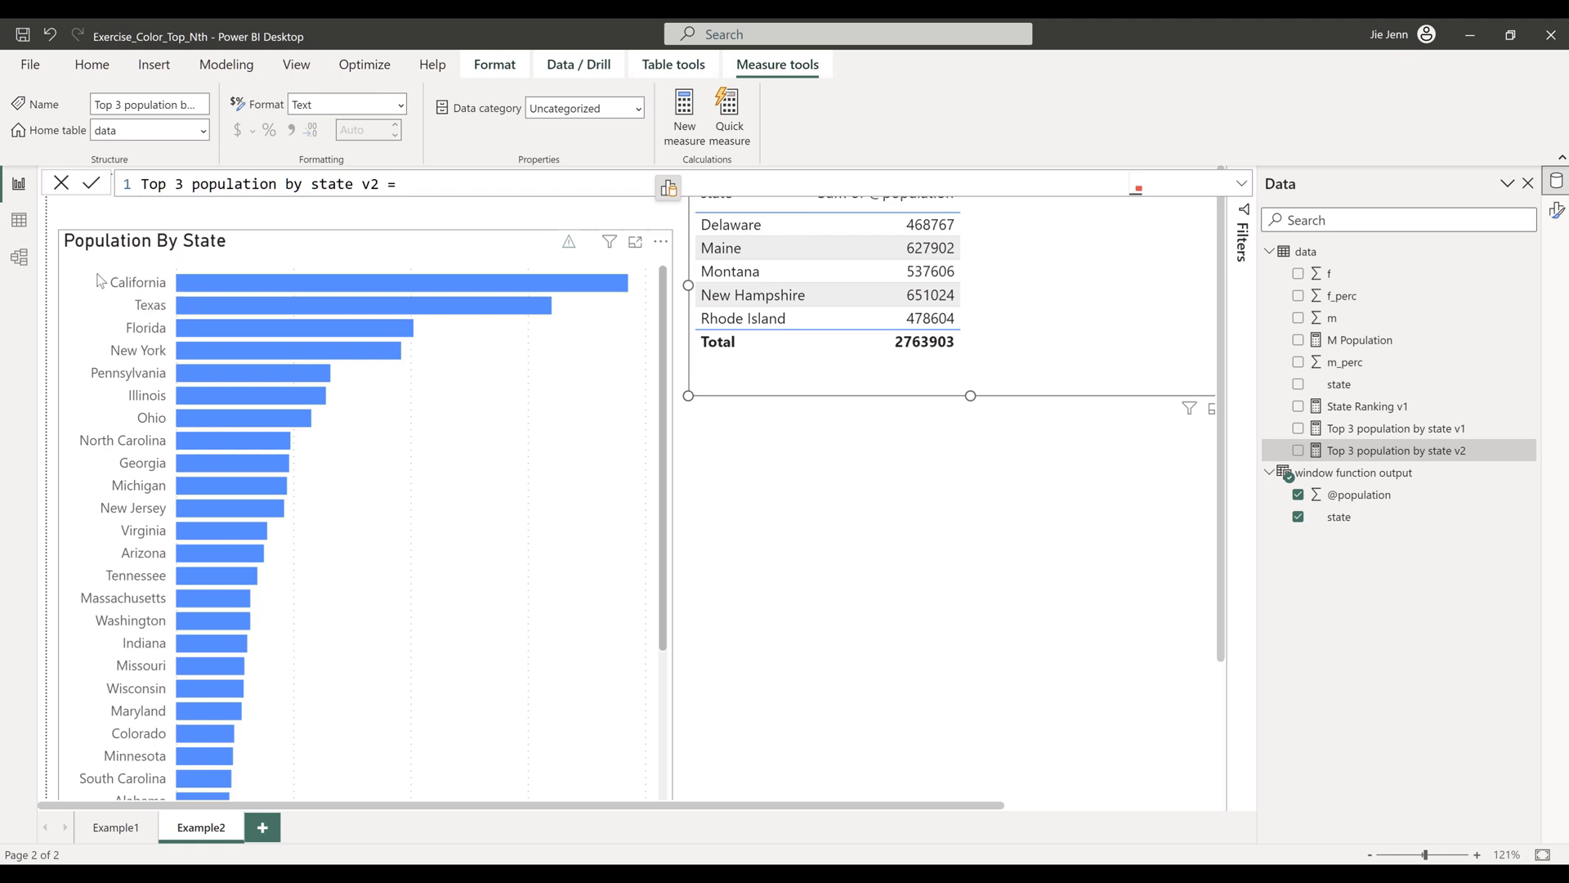
left_click(1241, 183)
left_click_drag(224, 439, 118, 326)
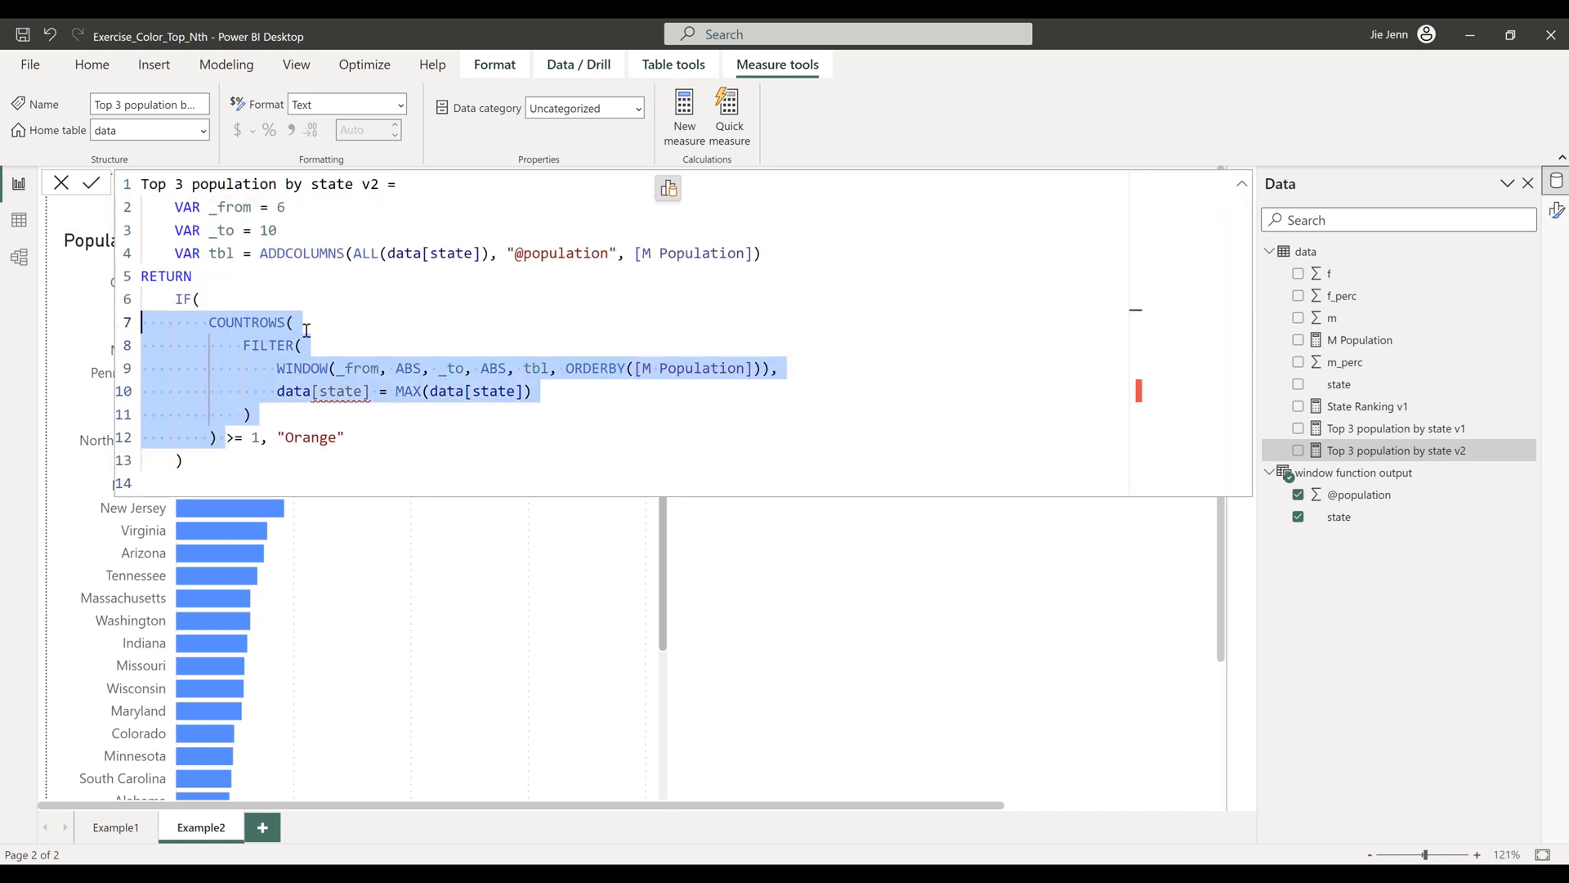
left_click_drag(260, 439, 125, 310)
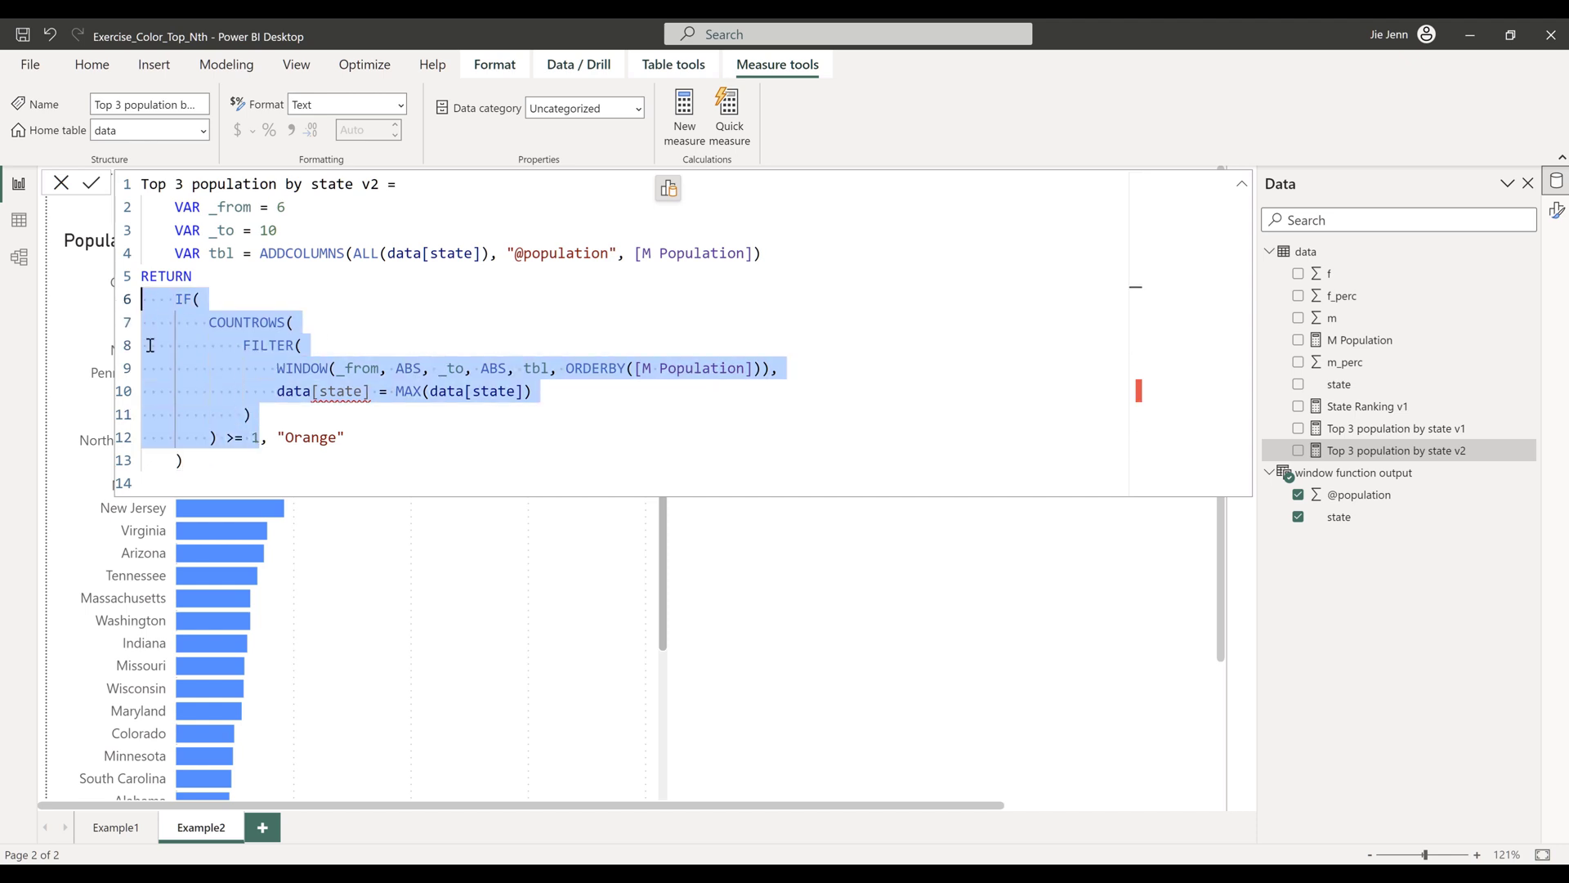
left_click(280, 439)
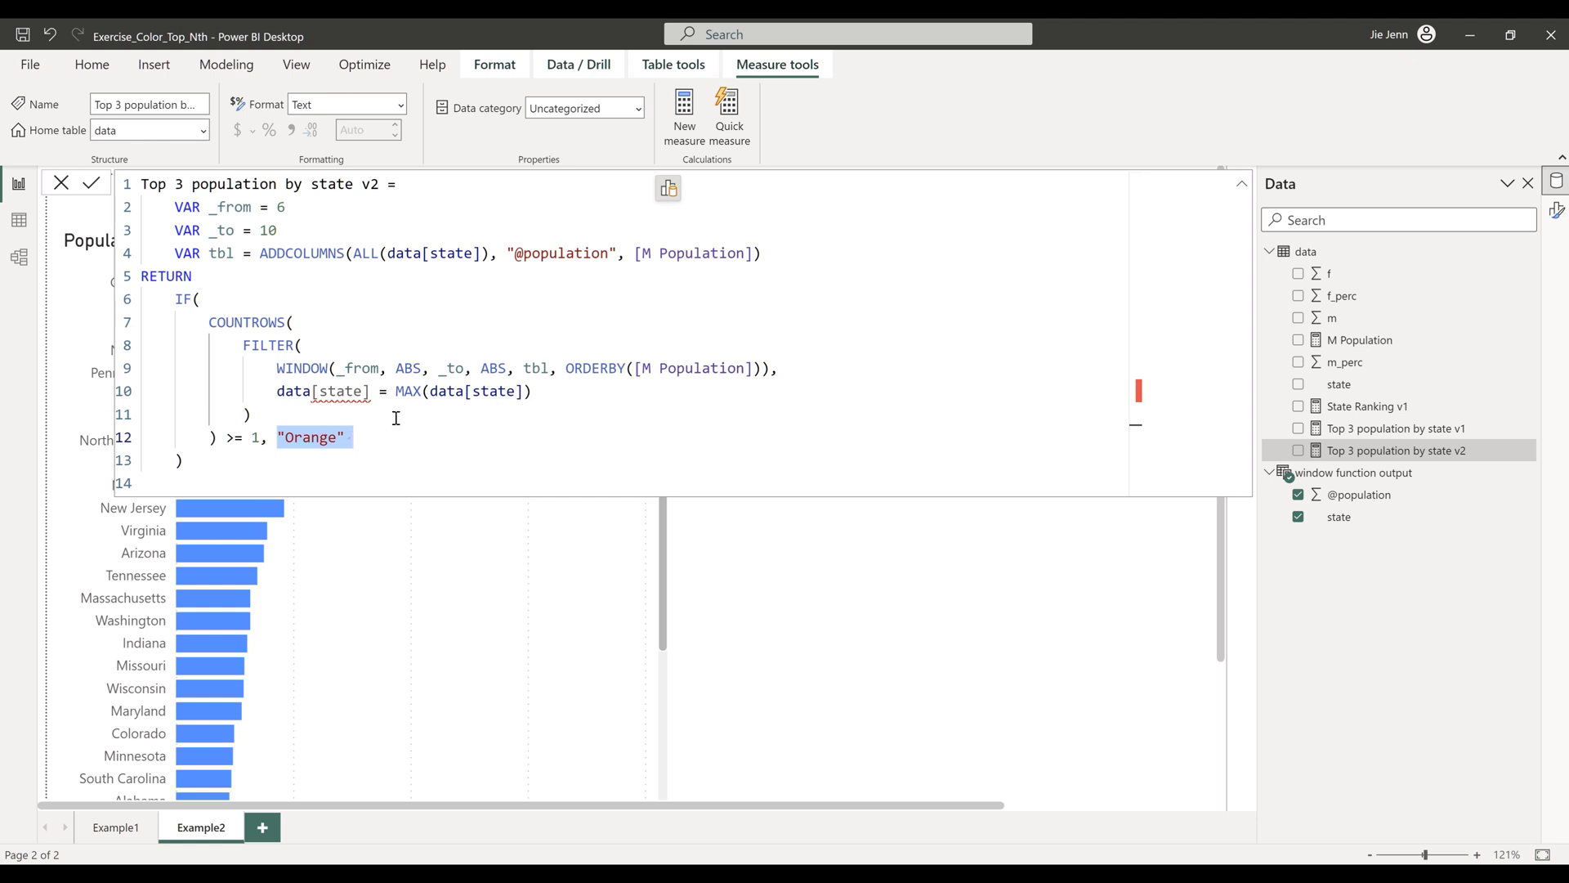
left_click(1242, 184)
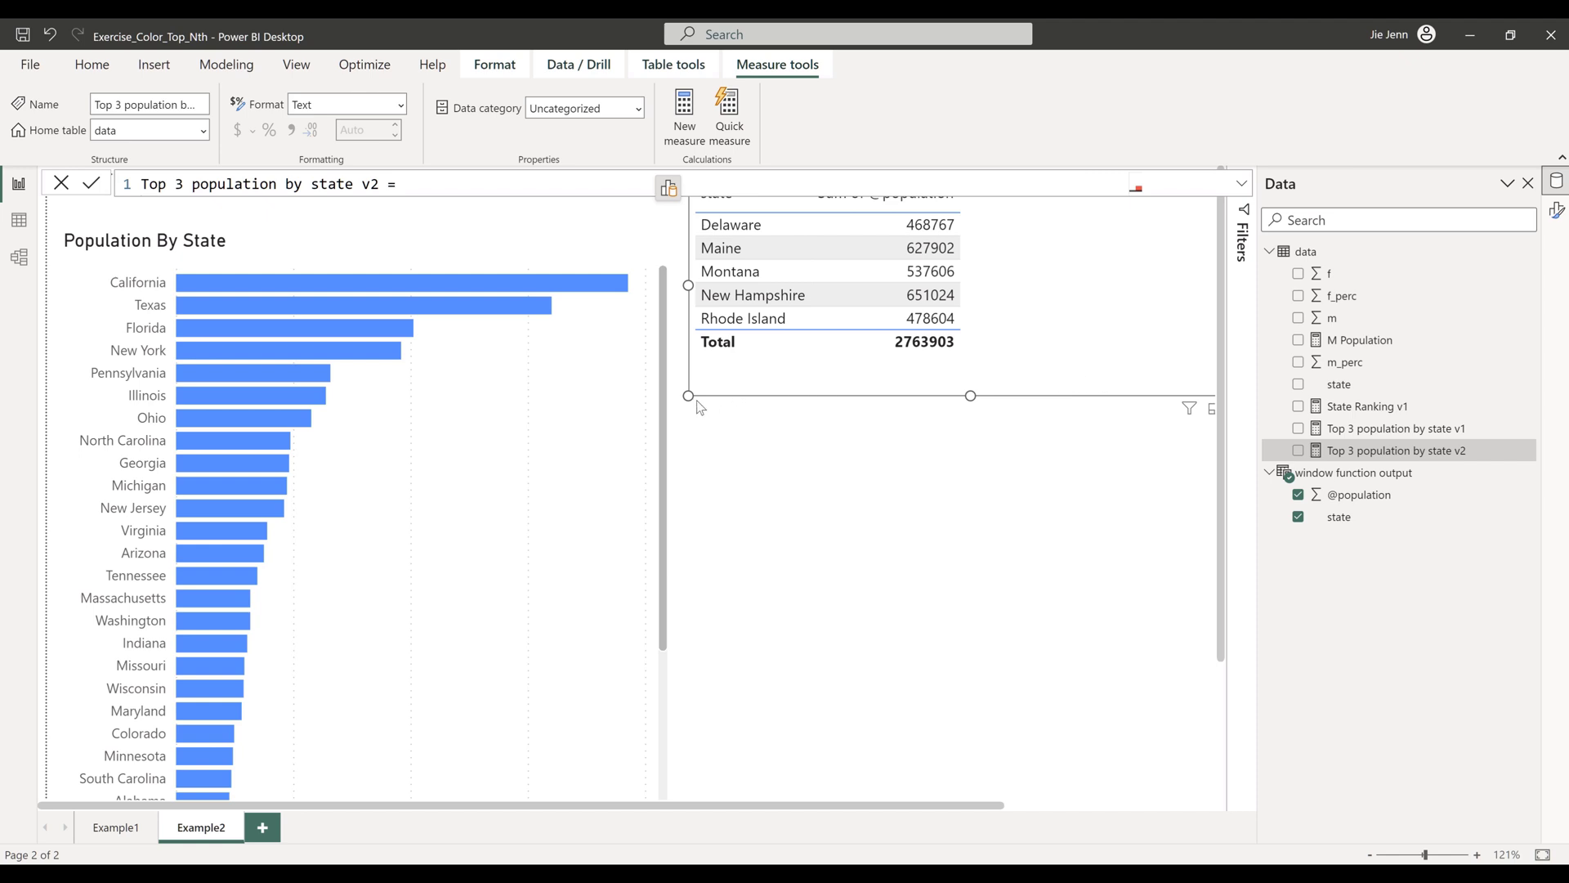
mouse_move(697, 401)
left_mouse_down()
mouse_move(891, 384)
mouse_move(714, 419)
left_mouse_up()
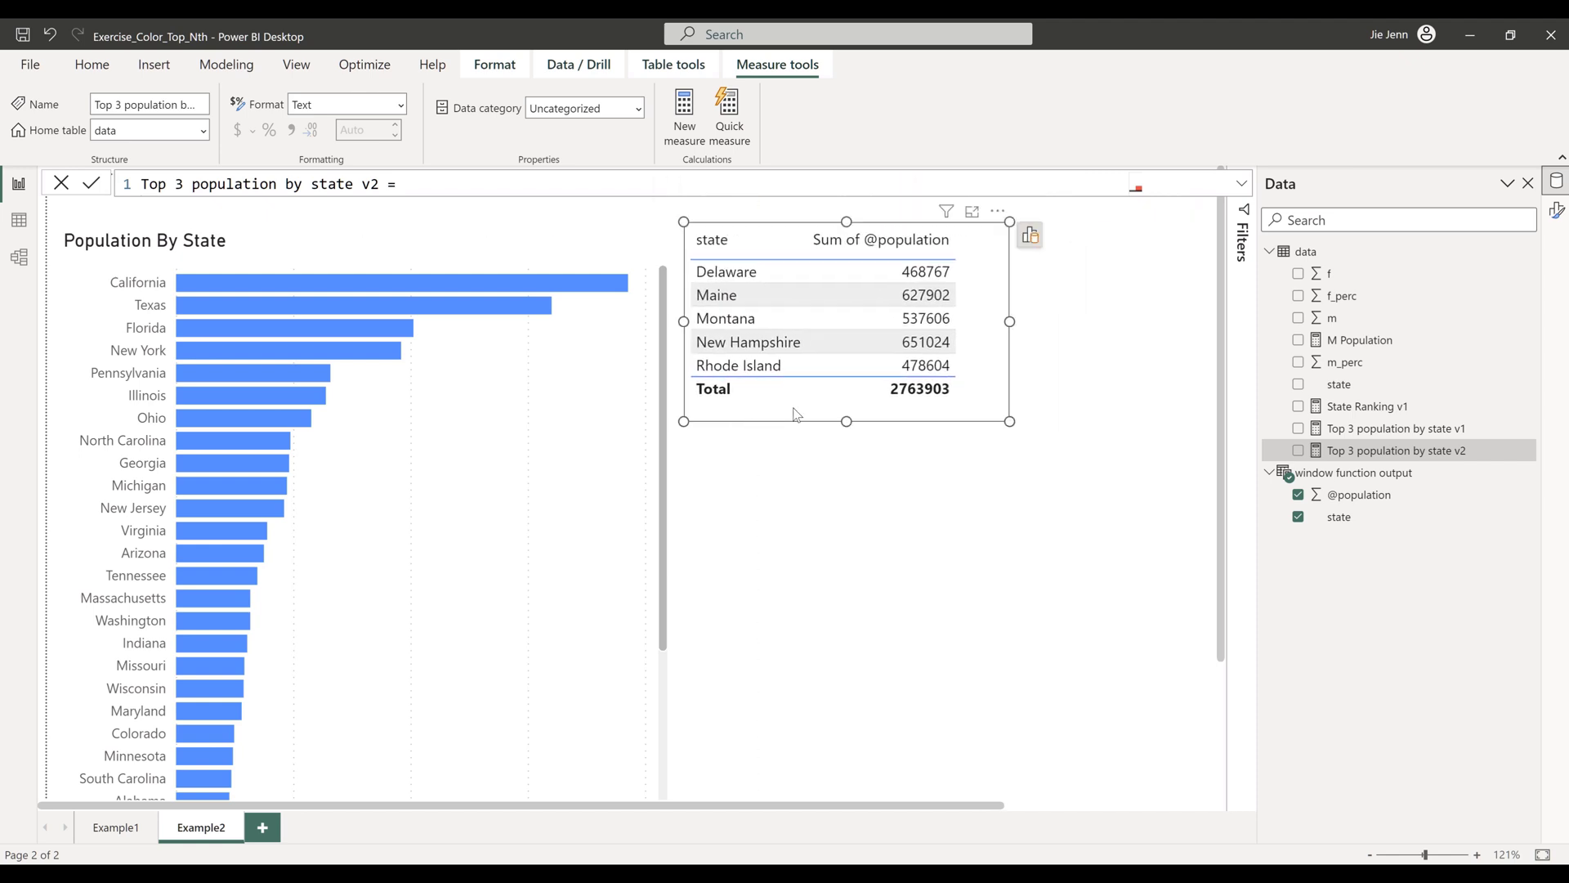
left_click(830, 547)
key("ctrl+v")
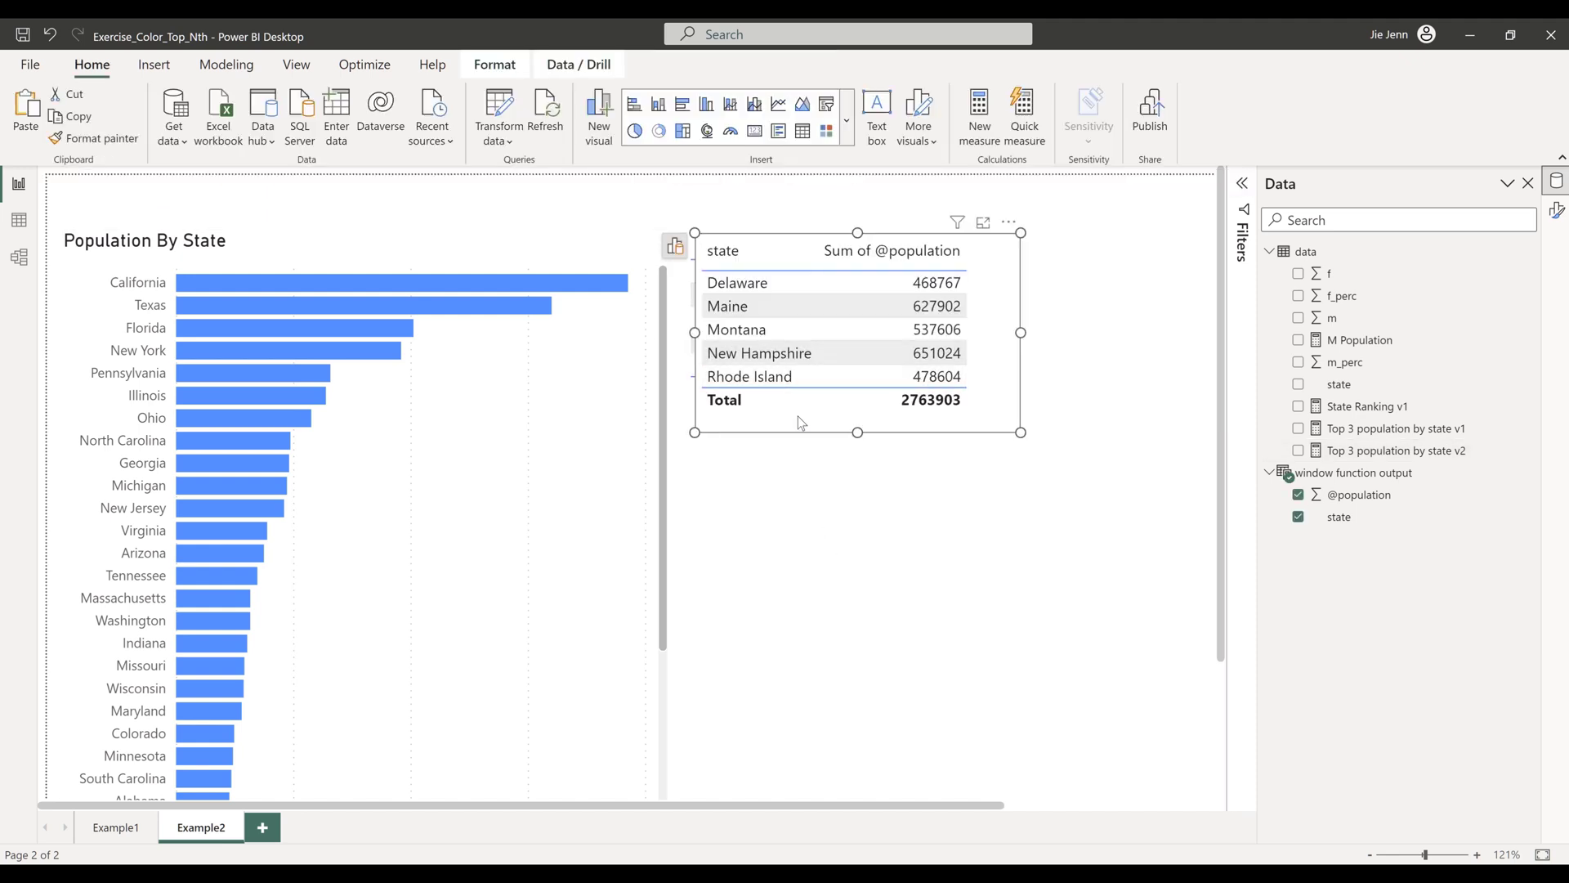
left_click_drag(798, 415, 789, 647)
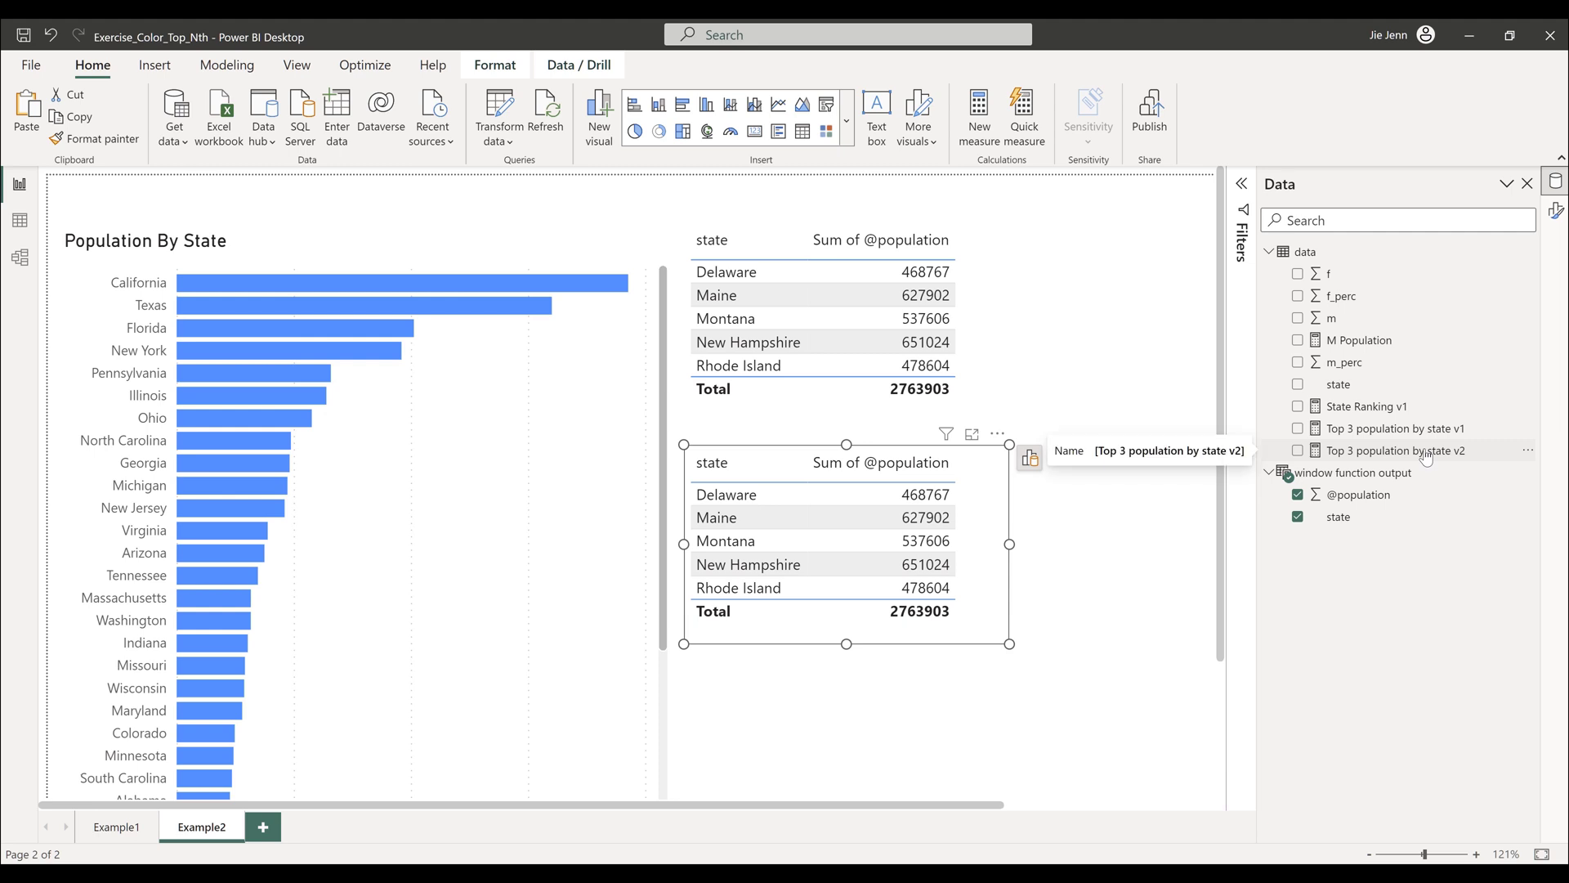
Add the measure Top 3 population by state v2 to the lower table and widen the table to fit the column.
left_click_drag(1435, 456, 948, 613)
left_click_drag(1009, 542, 1180, 550)
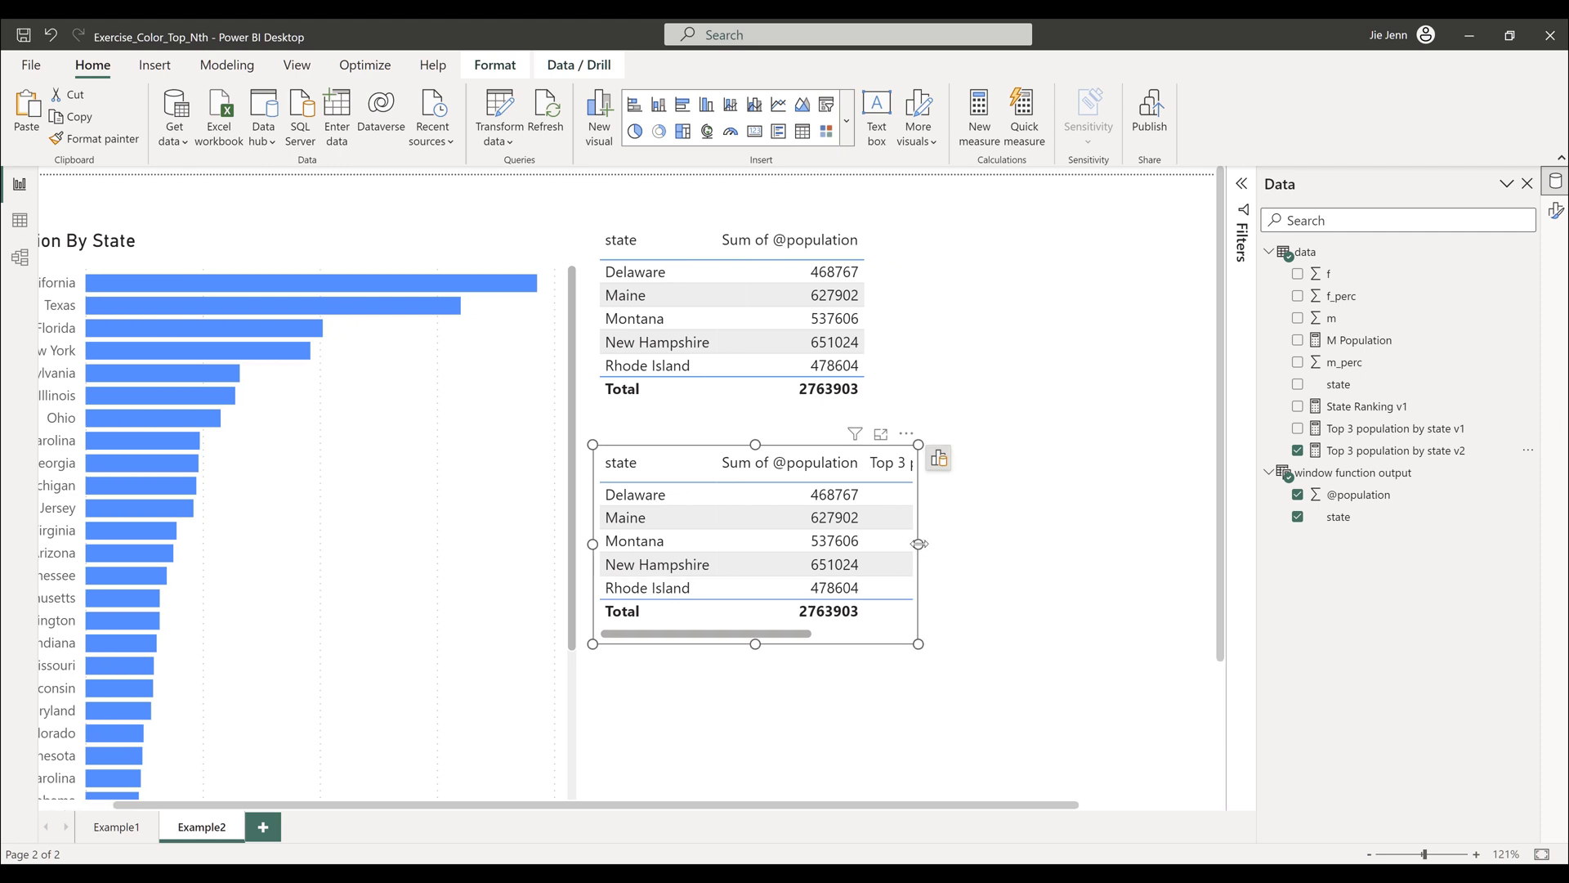
left_click_drag(921, 543, 1104, 558)
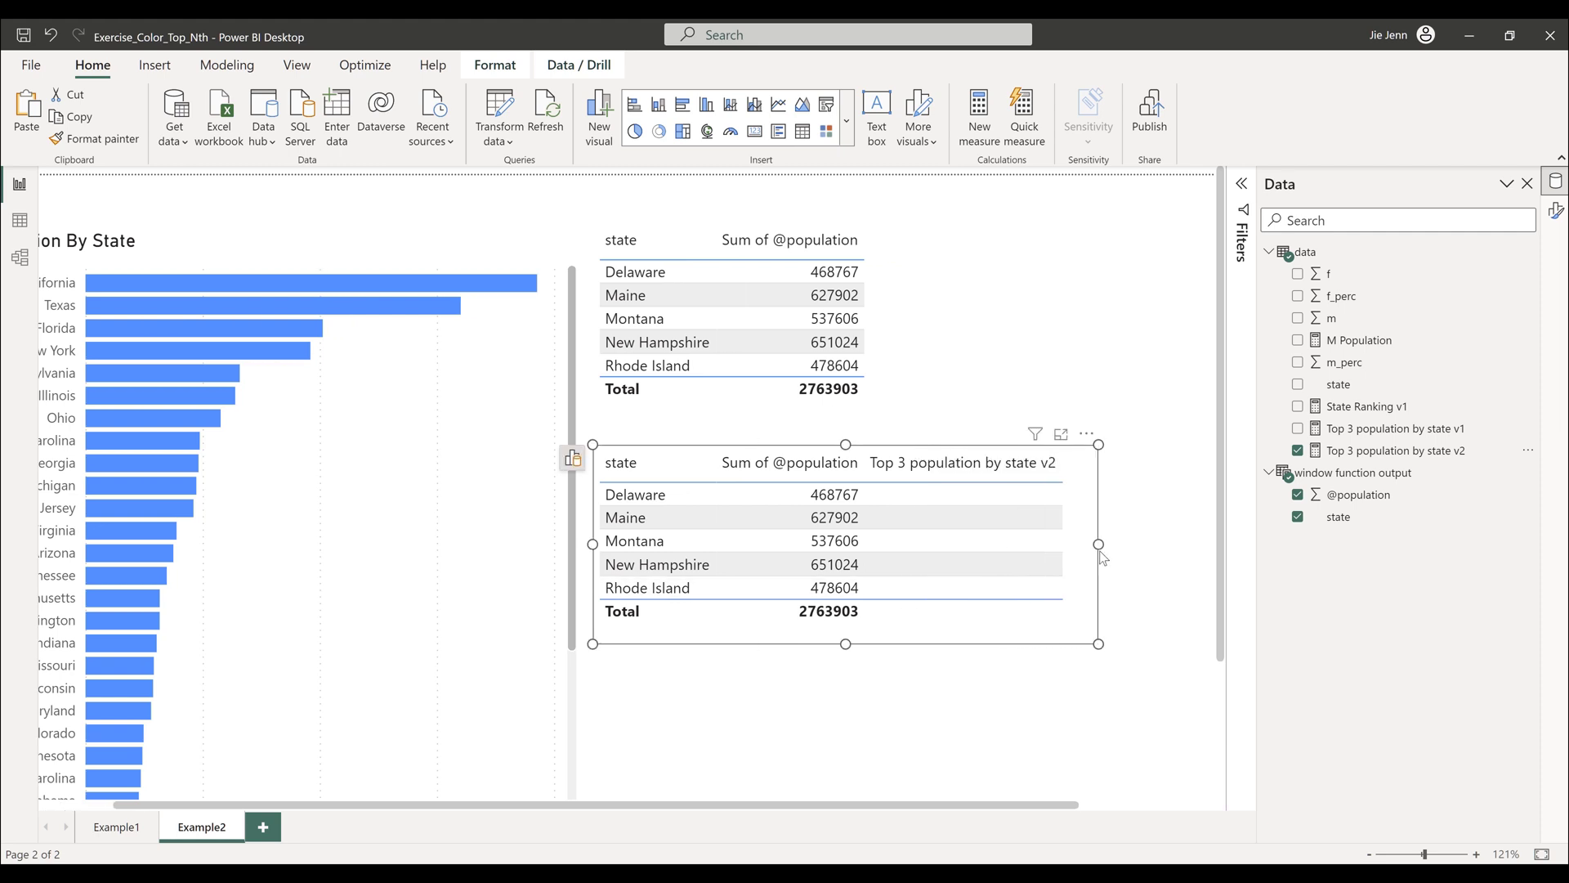
left_click(1388, 454)
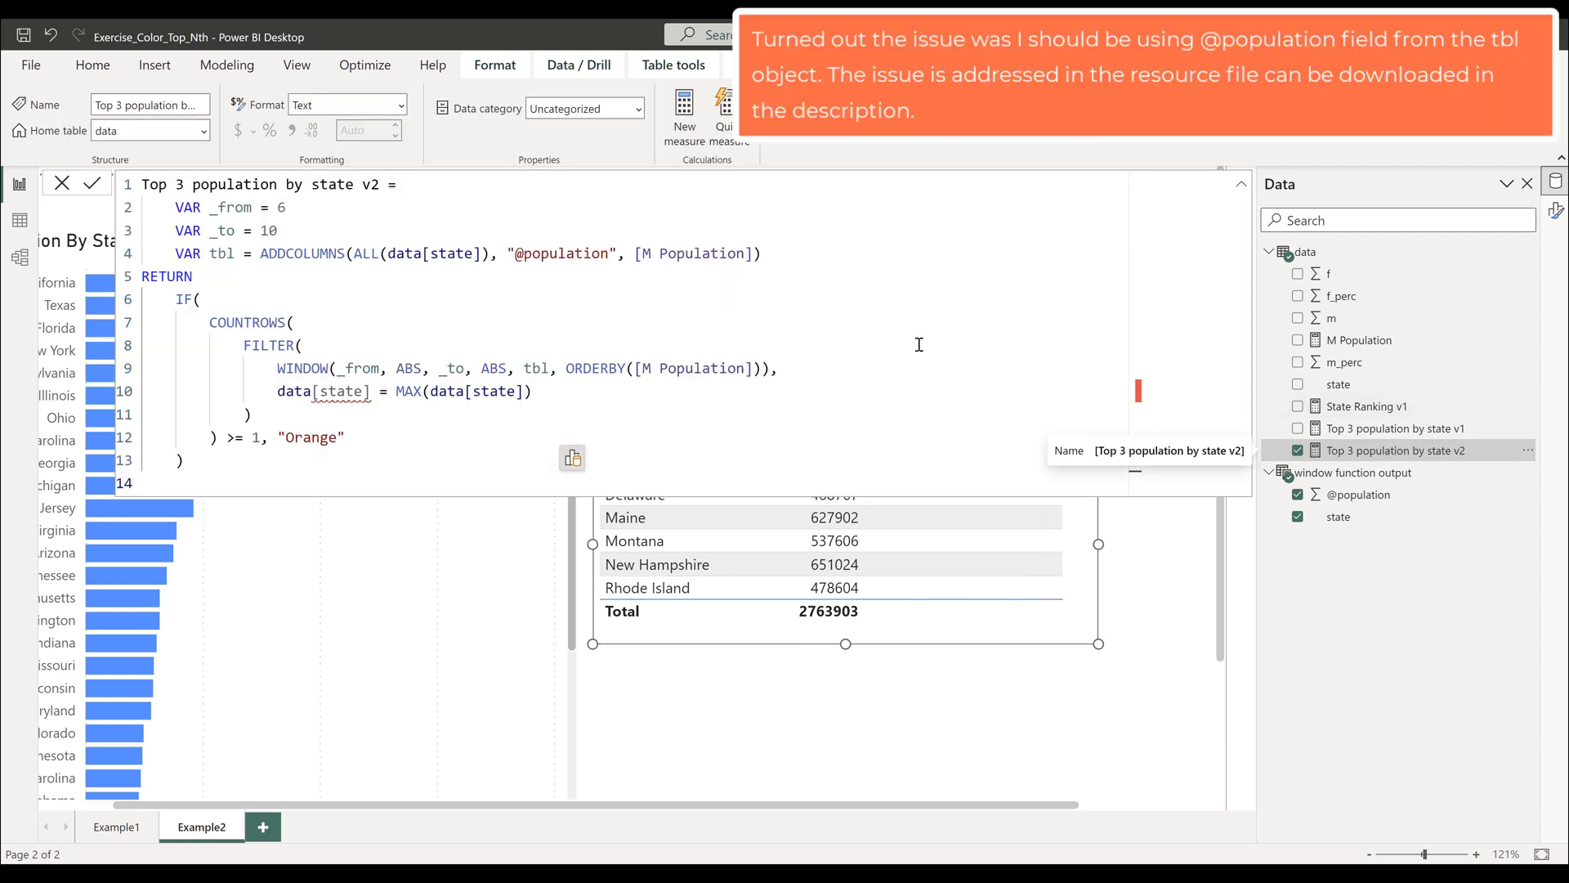
left_click(1035, 363)
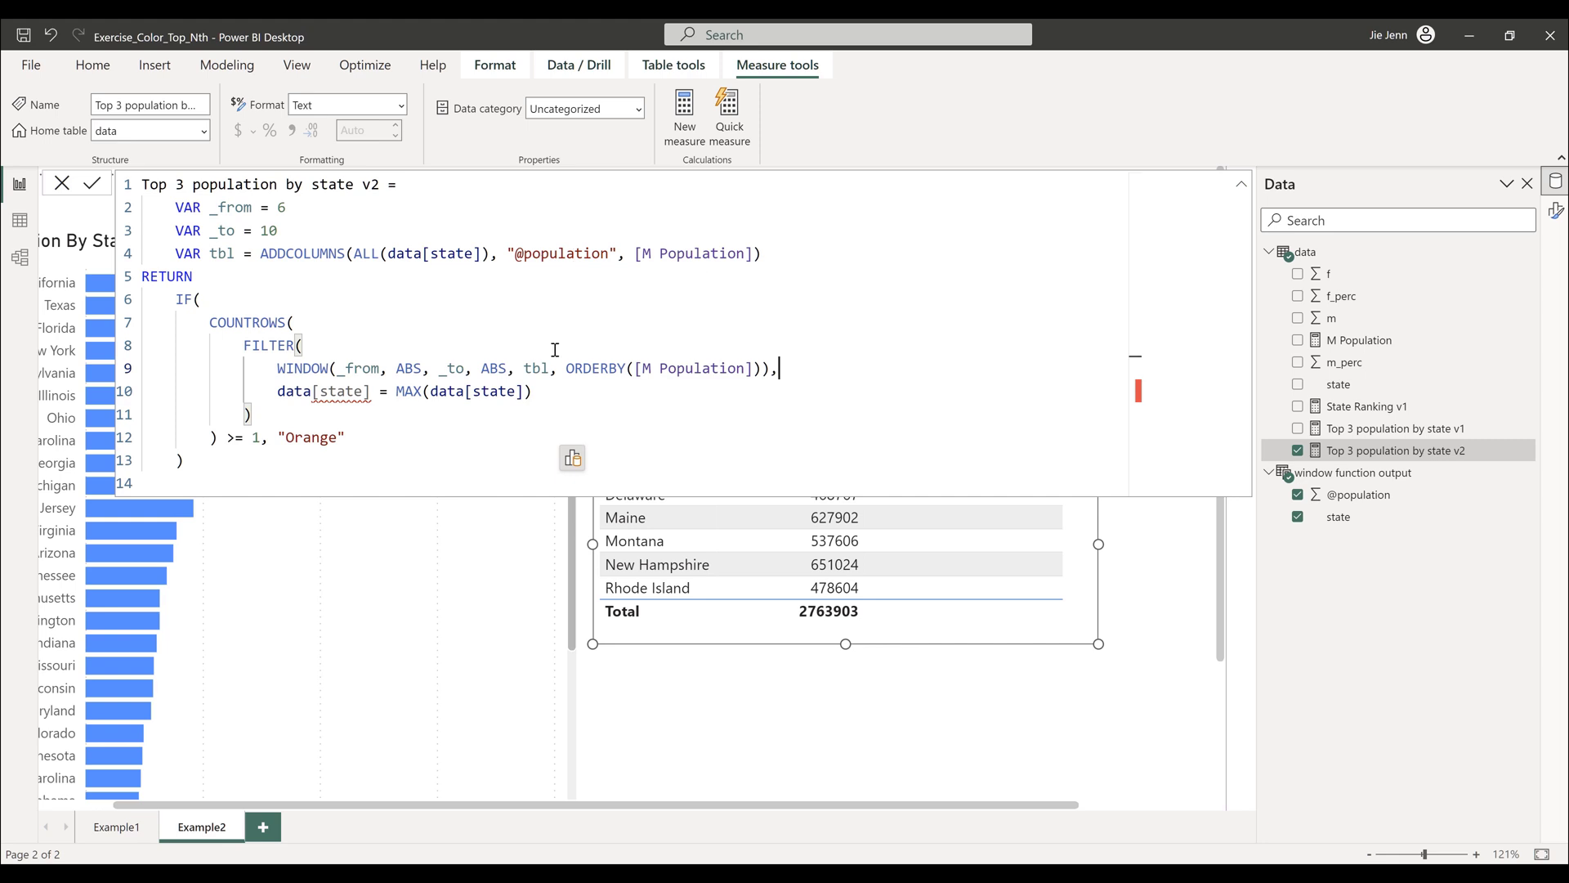
left_click_drag(517, 259, 609, 256)
key("ctrl+c")
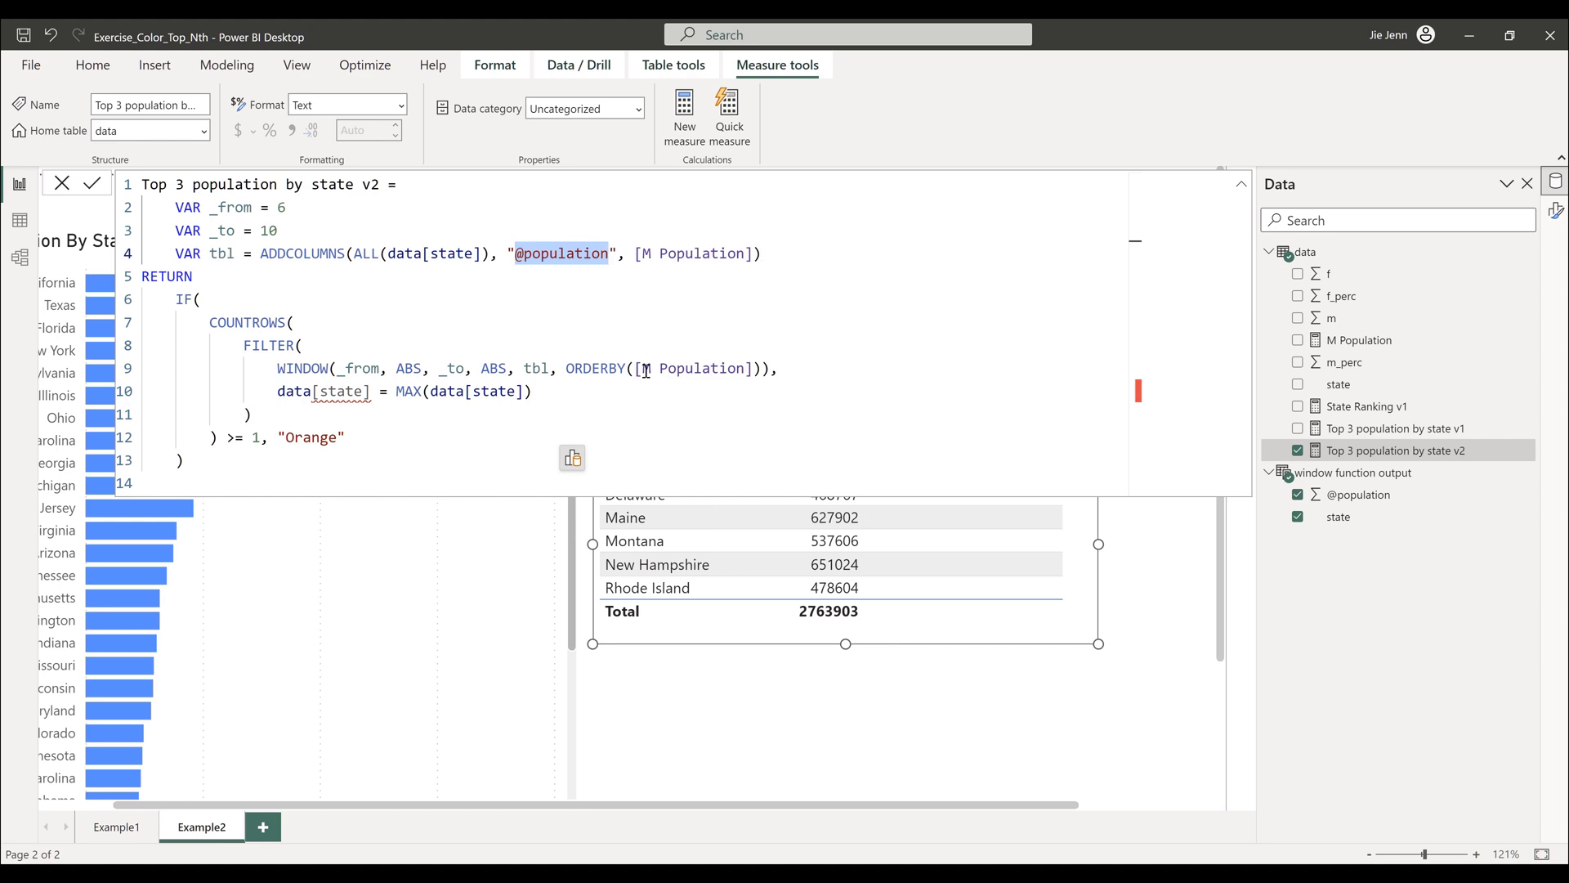
left_click(754, 368)
left_click(637, 367, "shift")
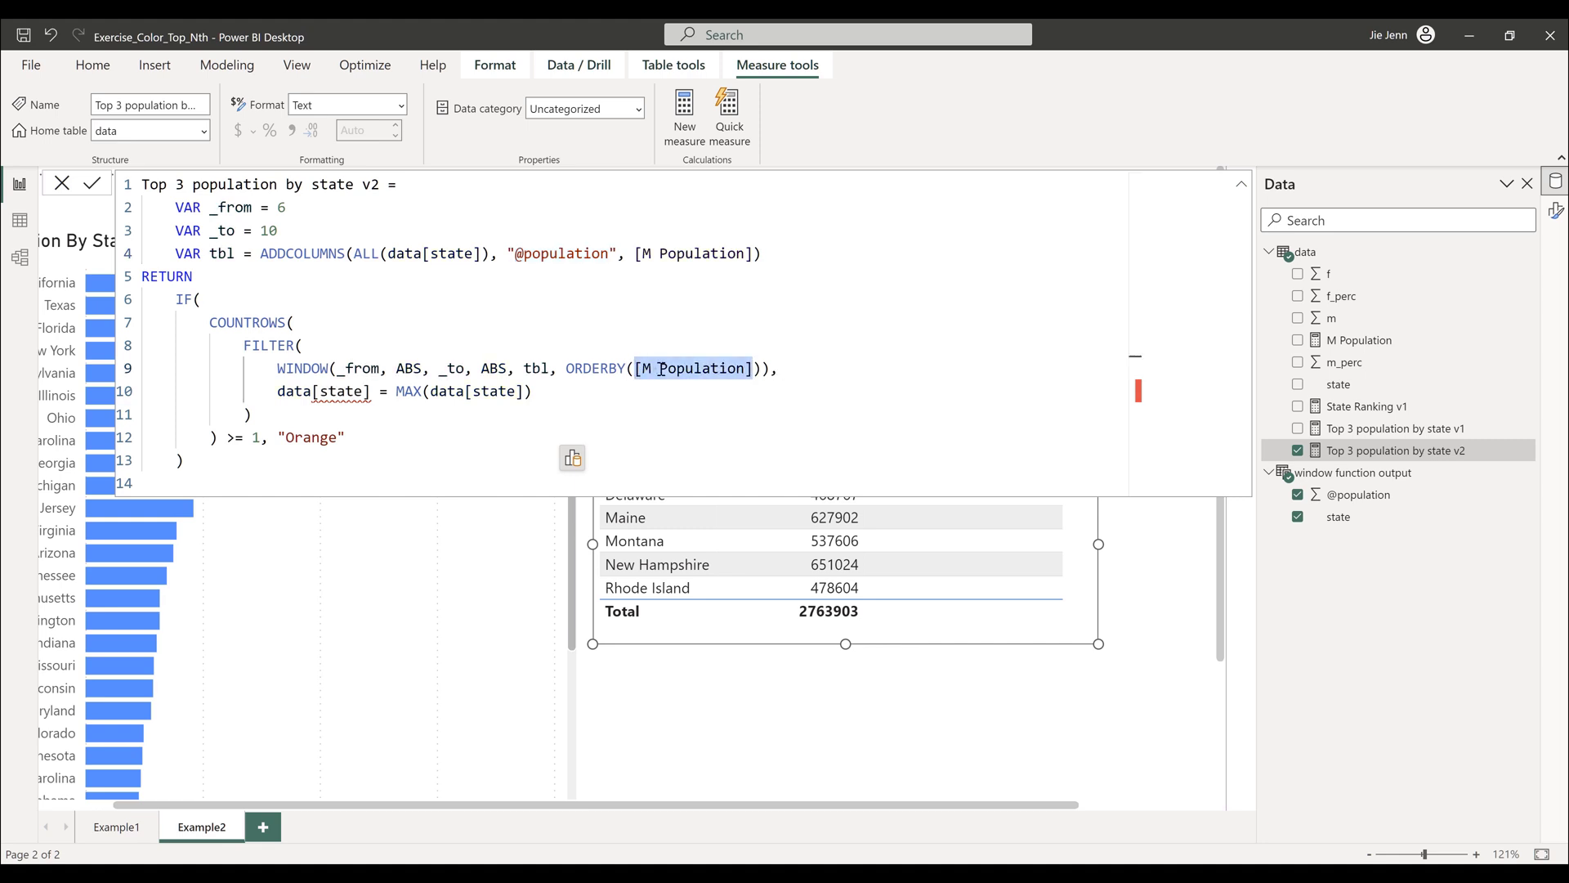
key("ctrl+v")
key("Escape")
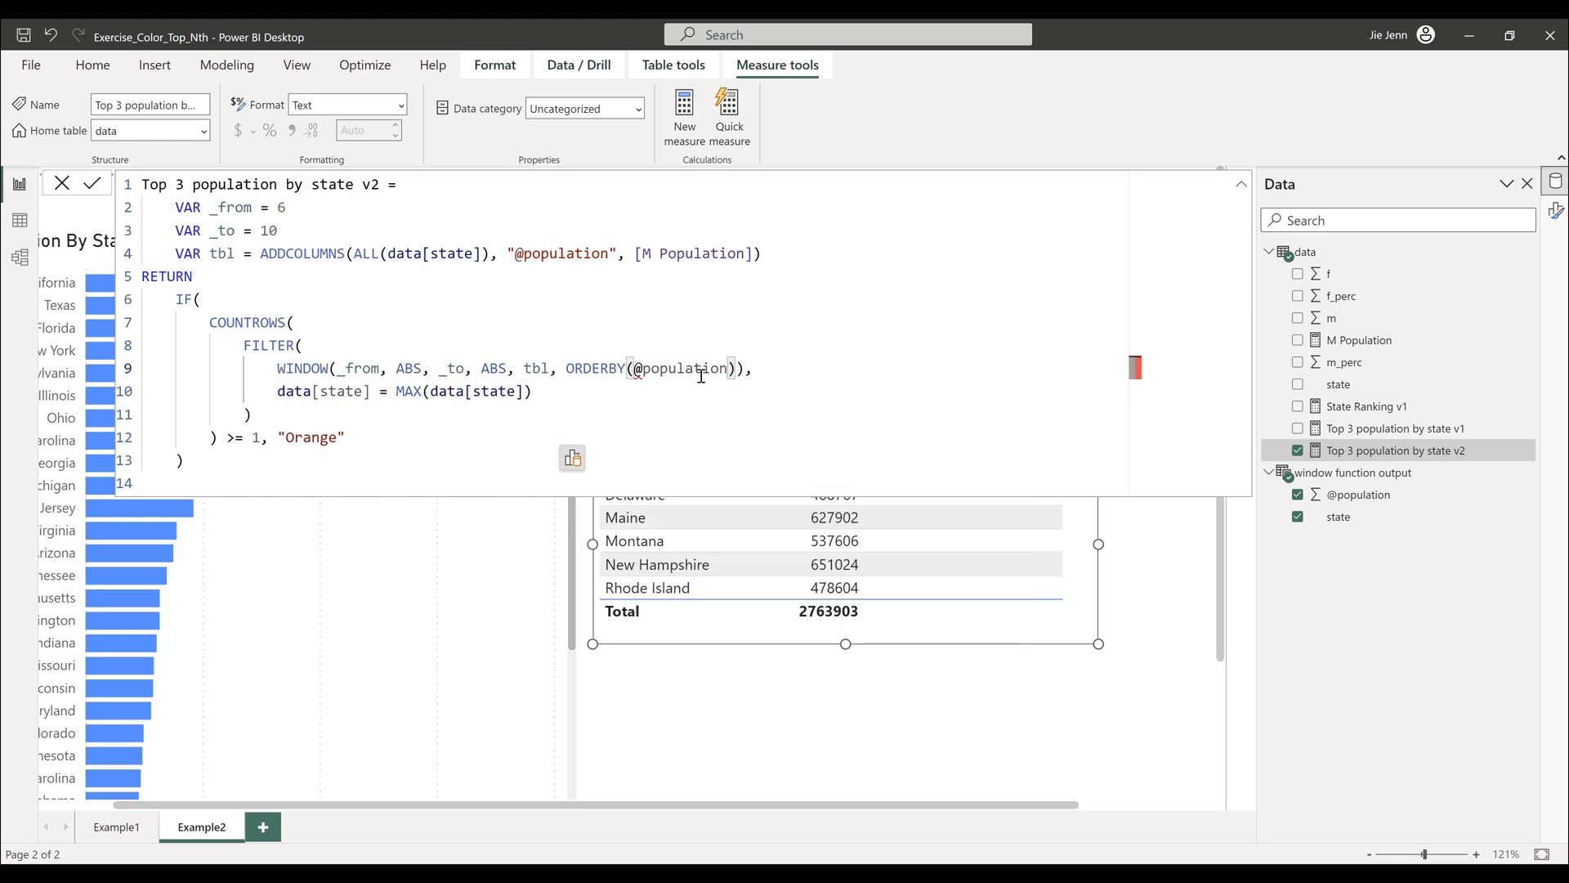
left_click(792, 367)
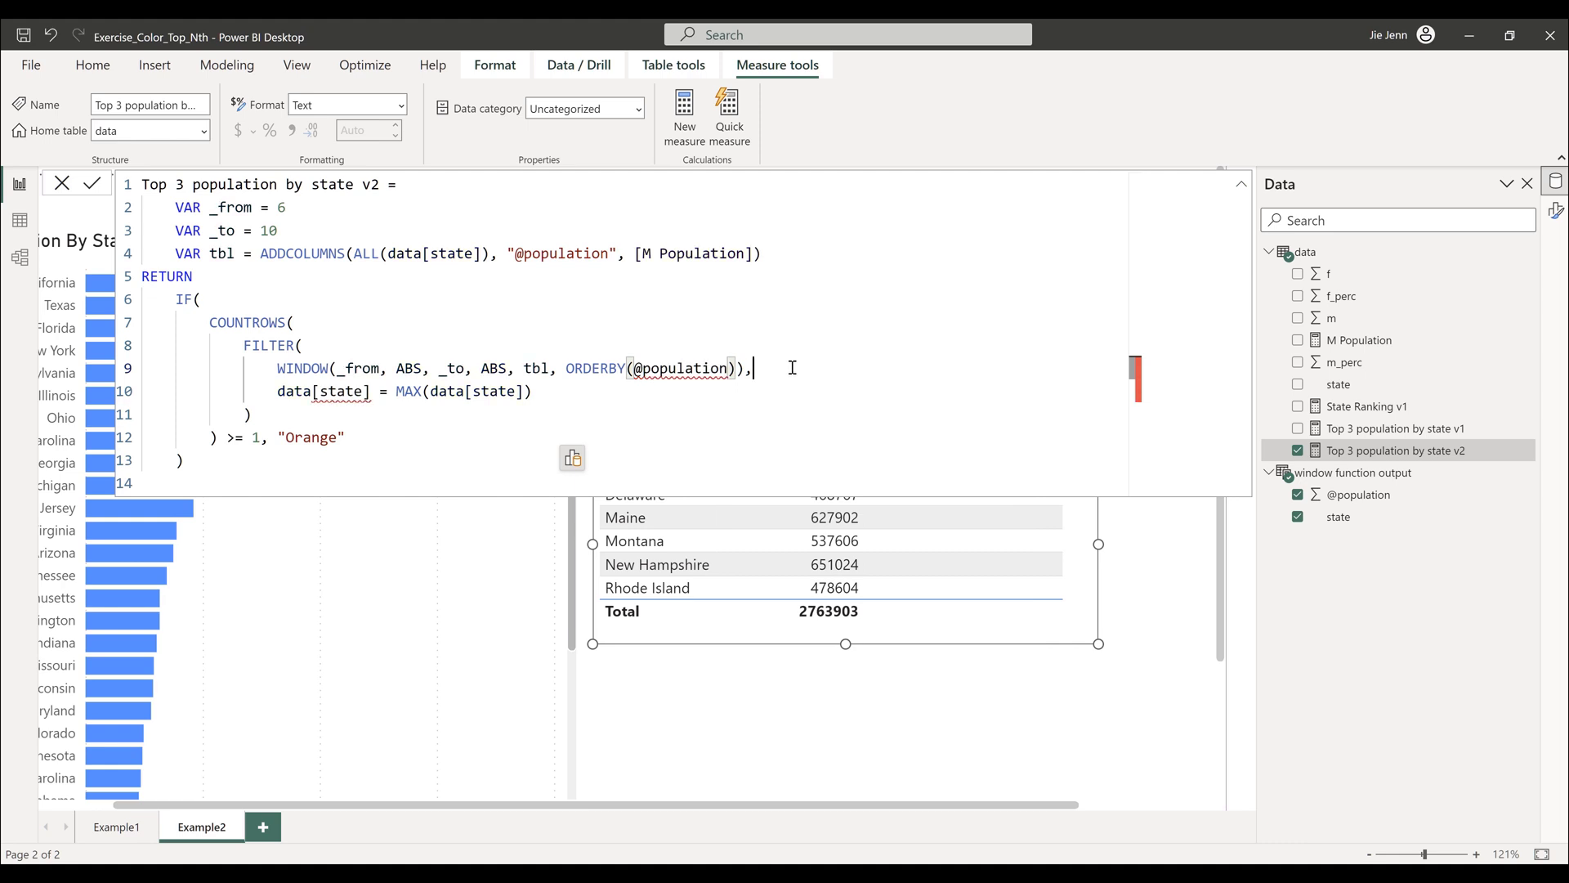
left_click(637, 374)
type("[")
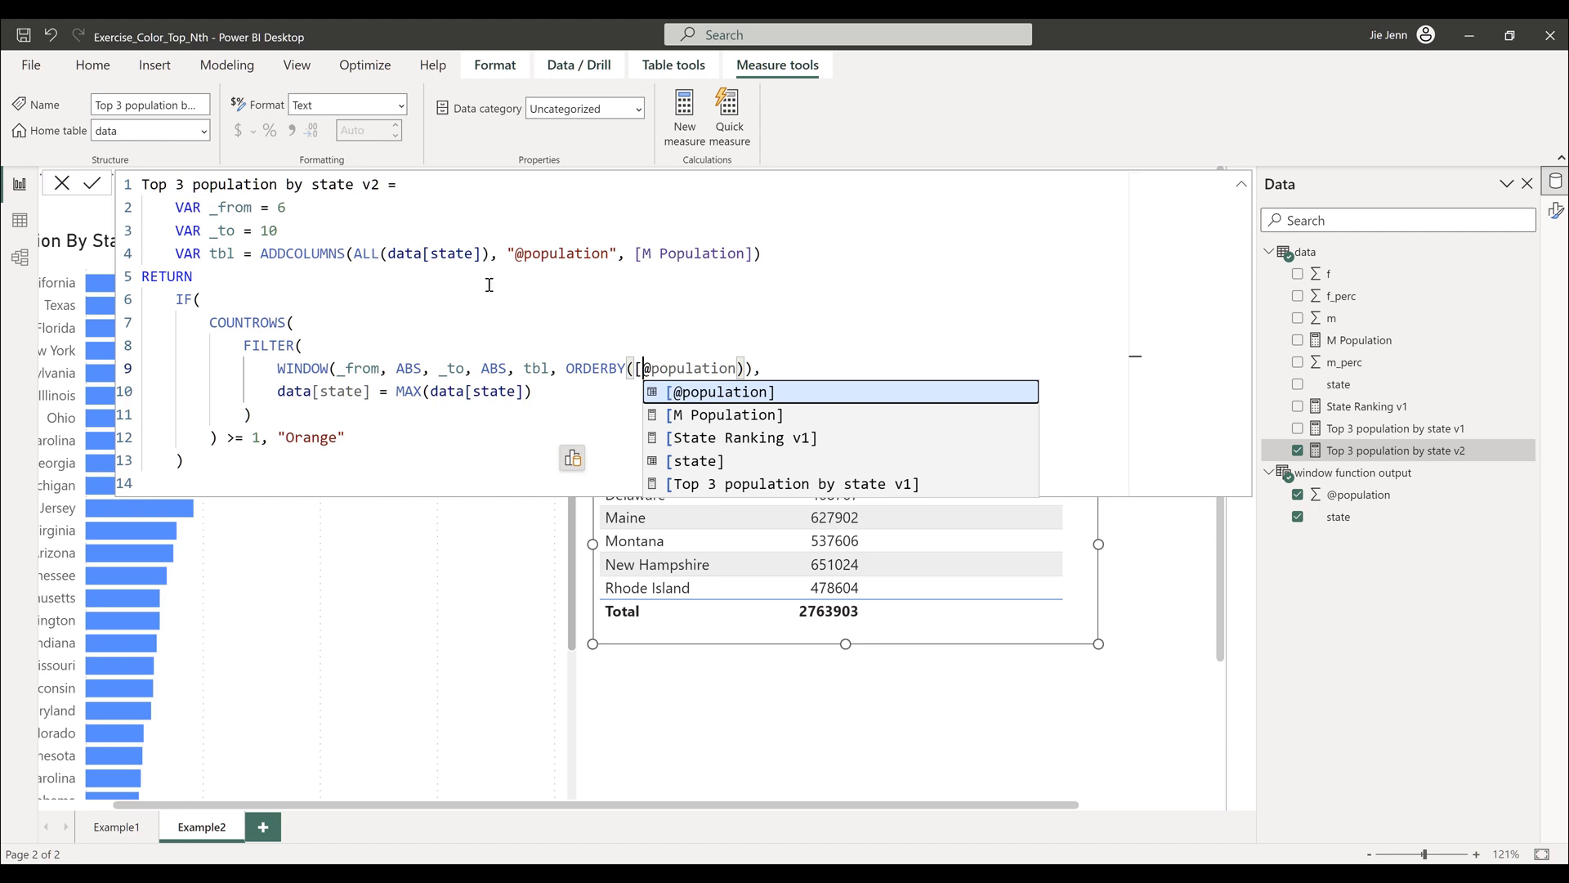
type("])")
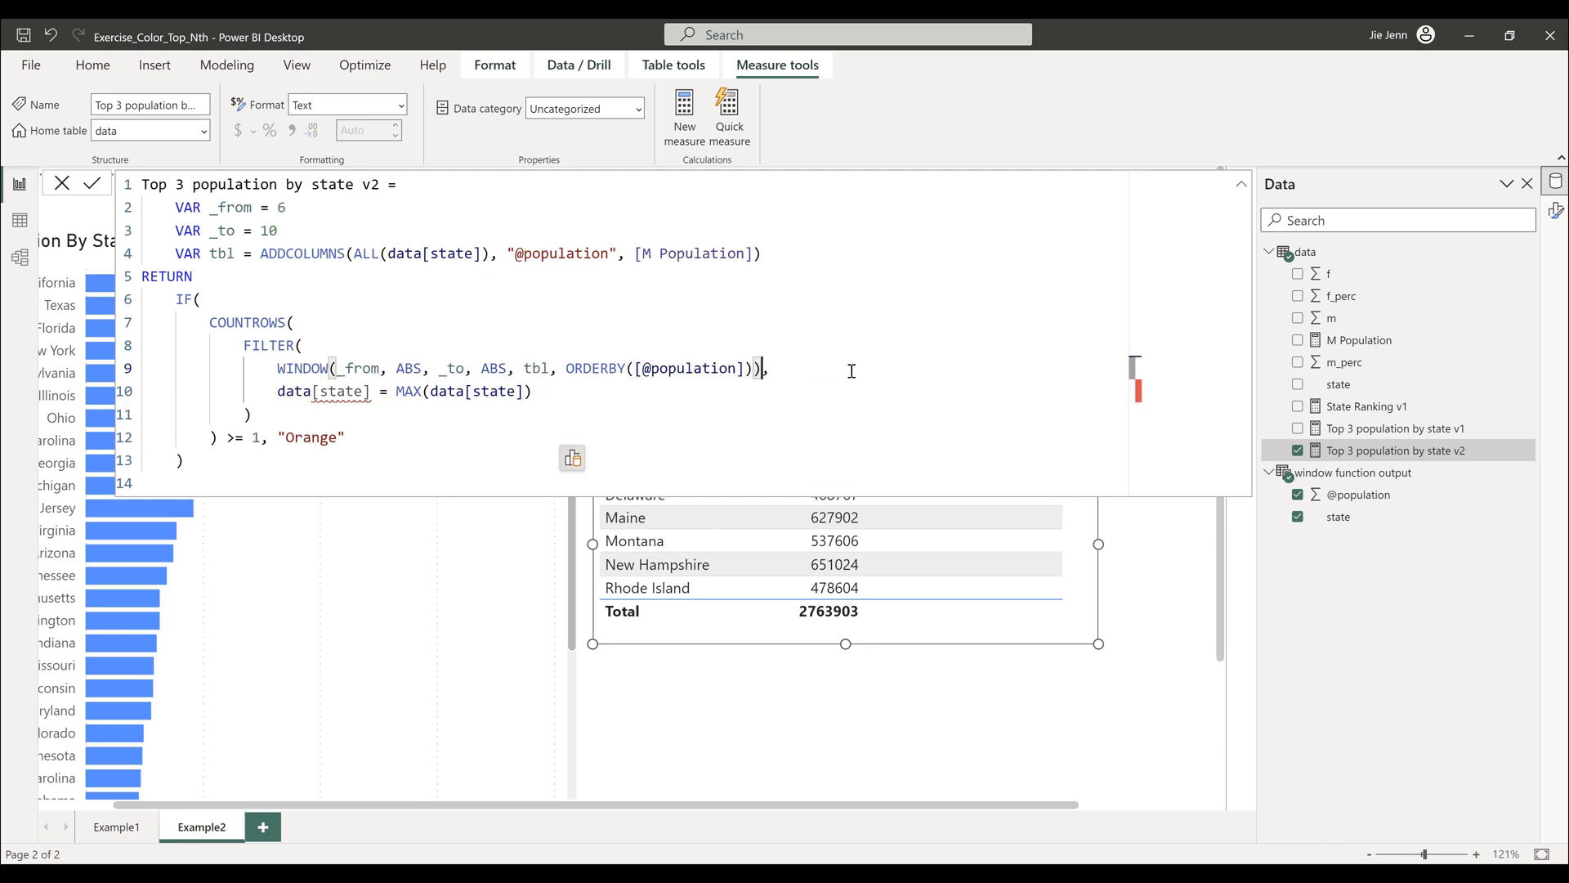
key("Return")
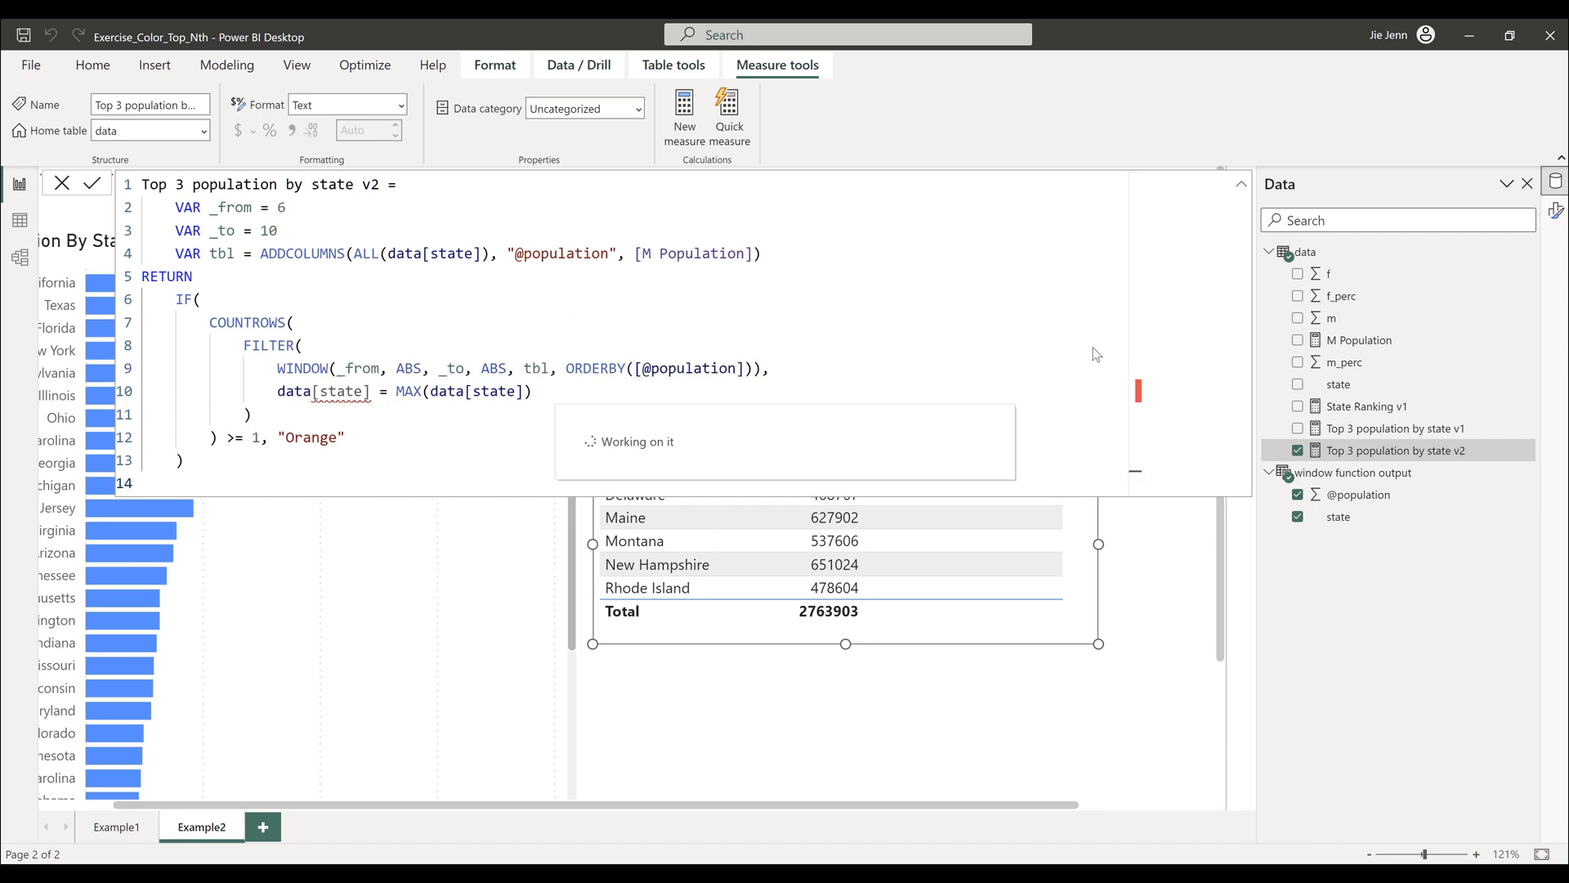
left_click(1241, 183)
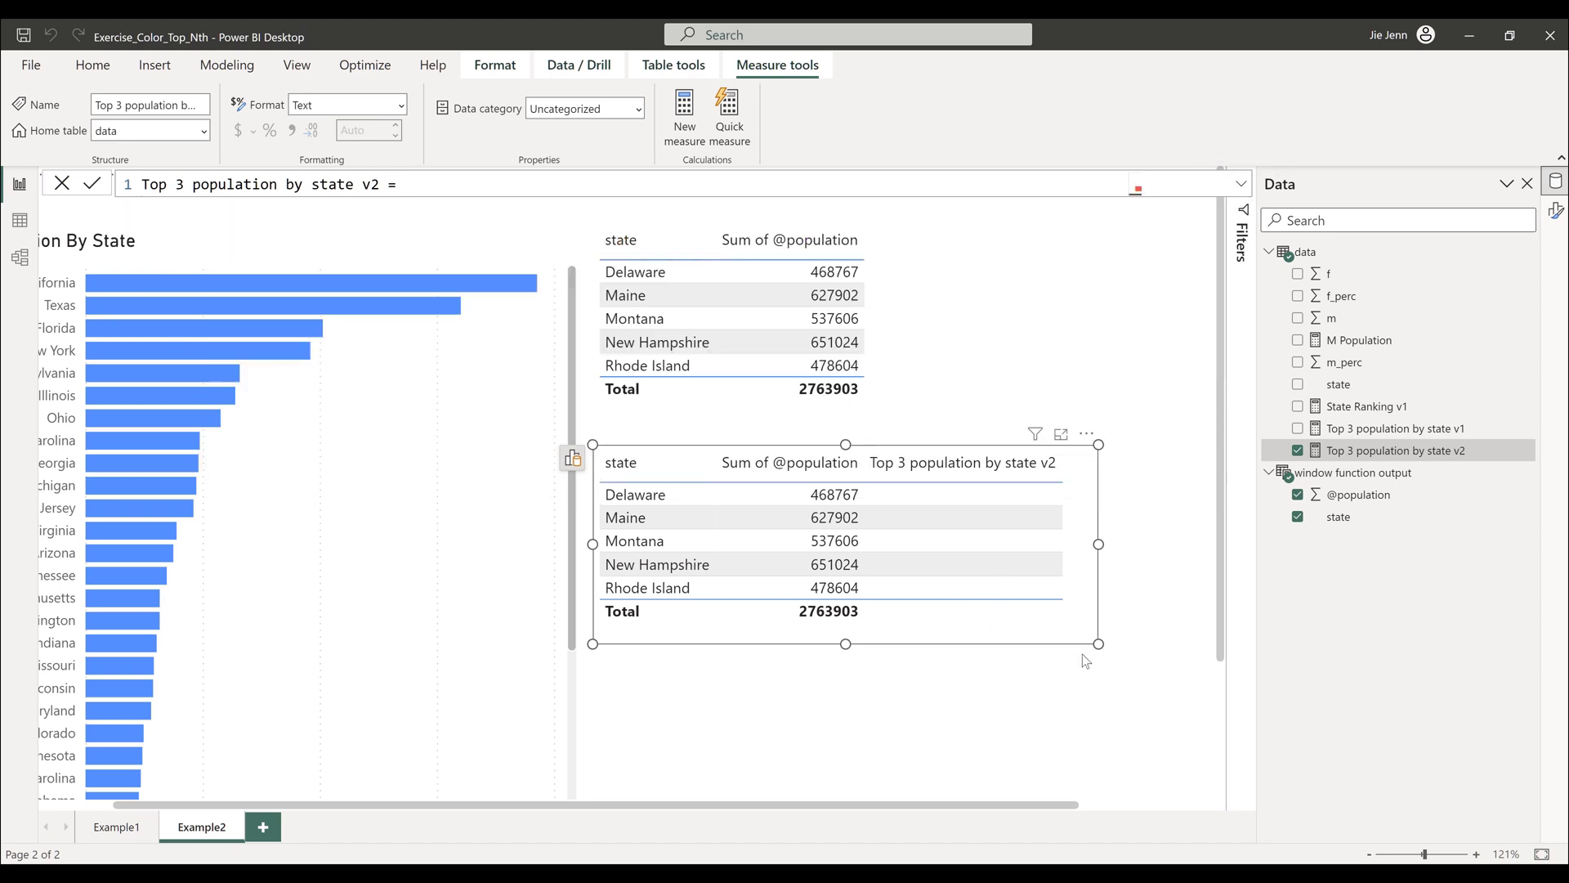
left_click_drag(1098, 644, 1028, 689)
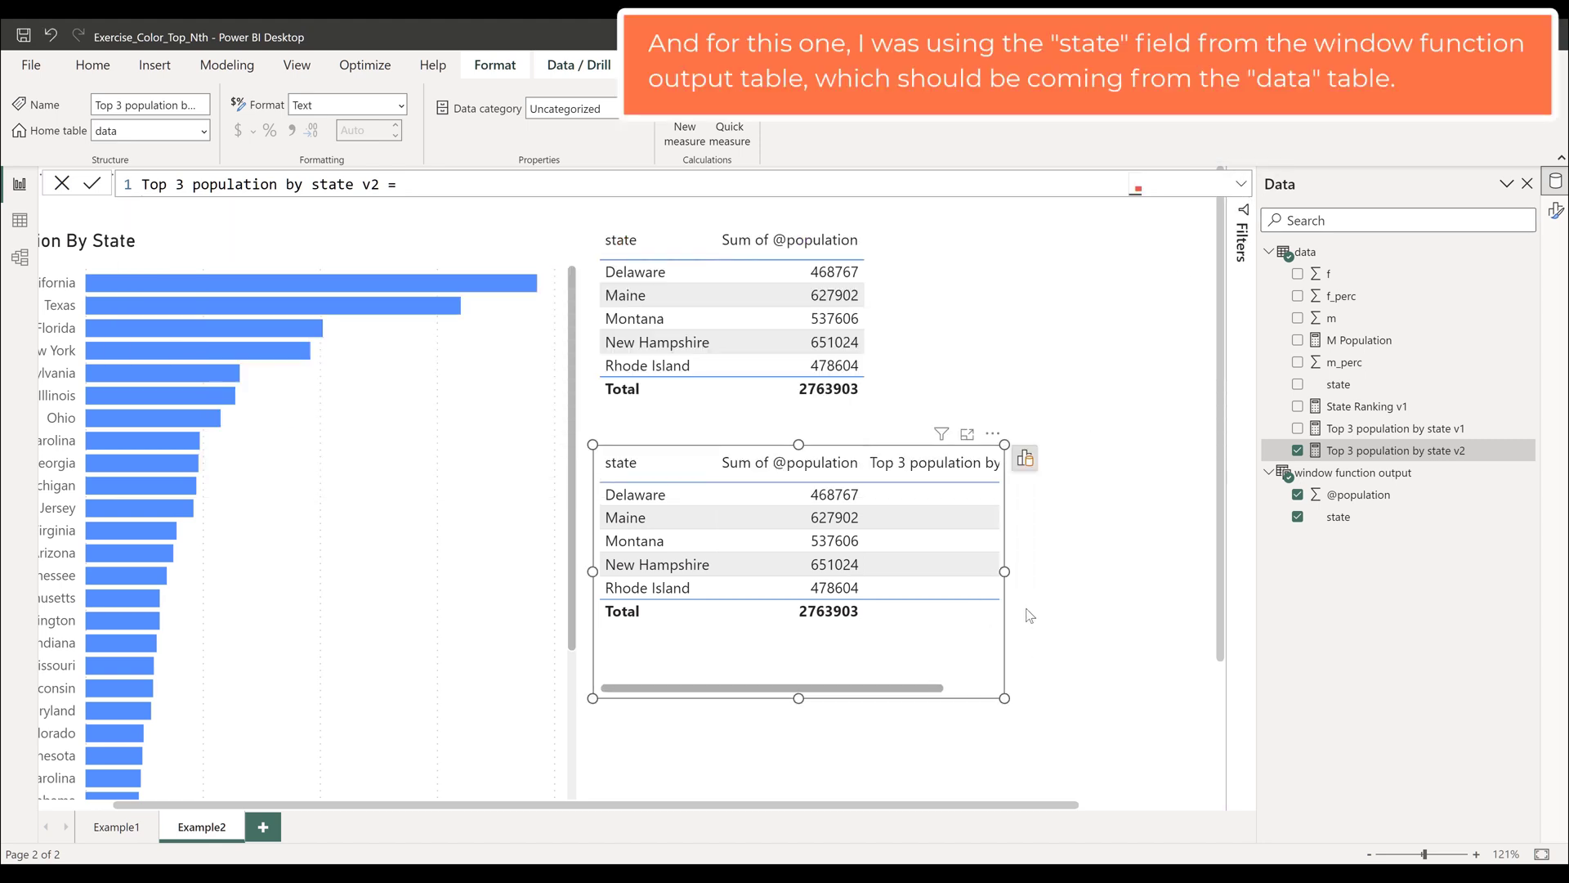
left_click_drag(1005, 577, 1136, 587)
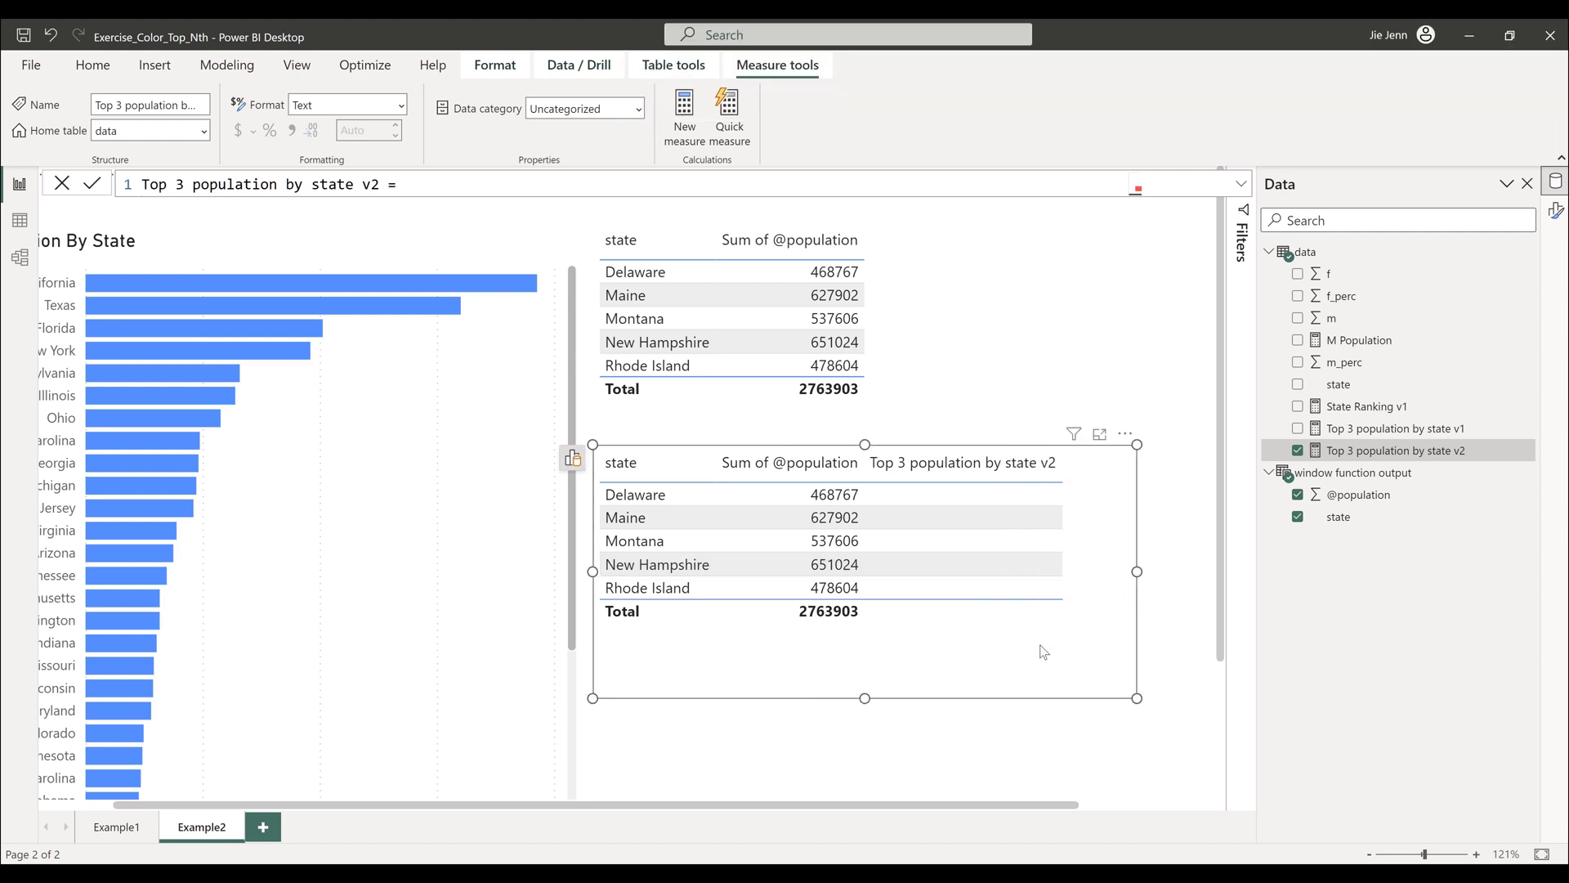
left_click(1241, 183)
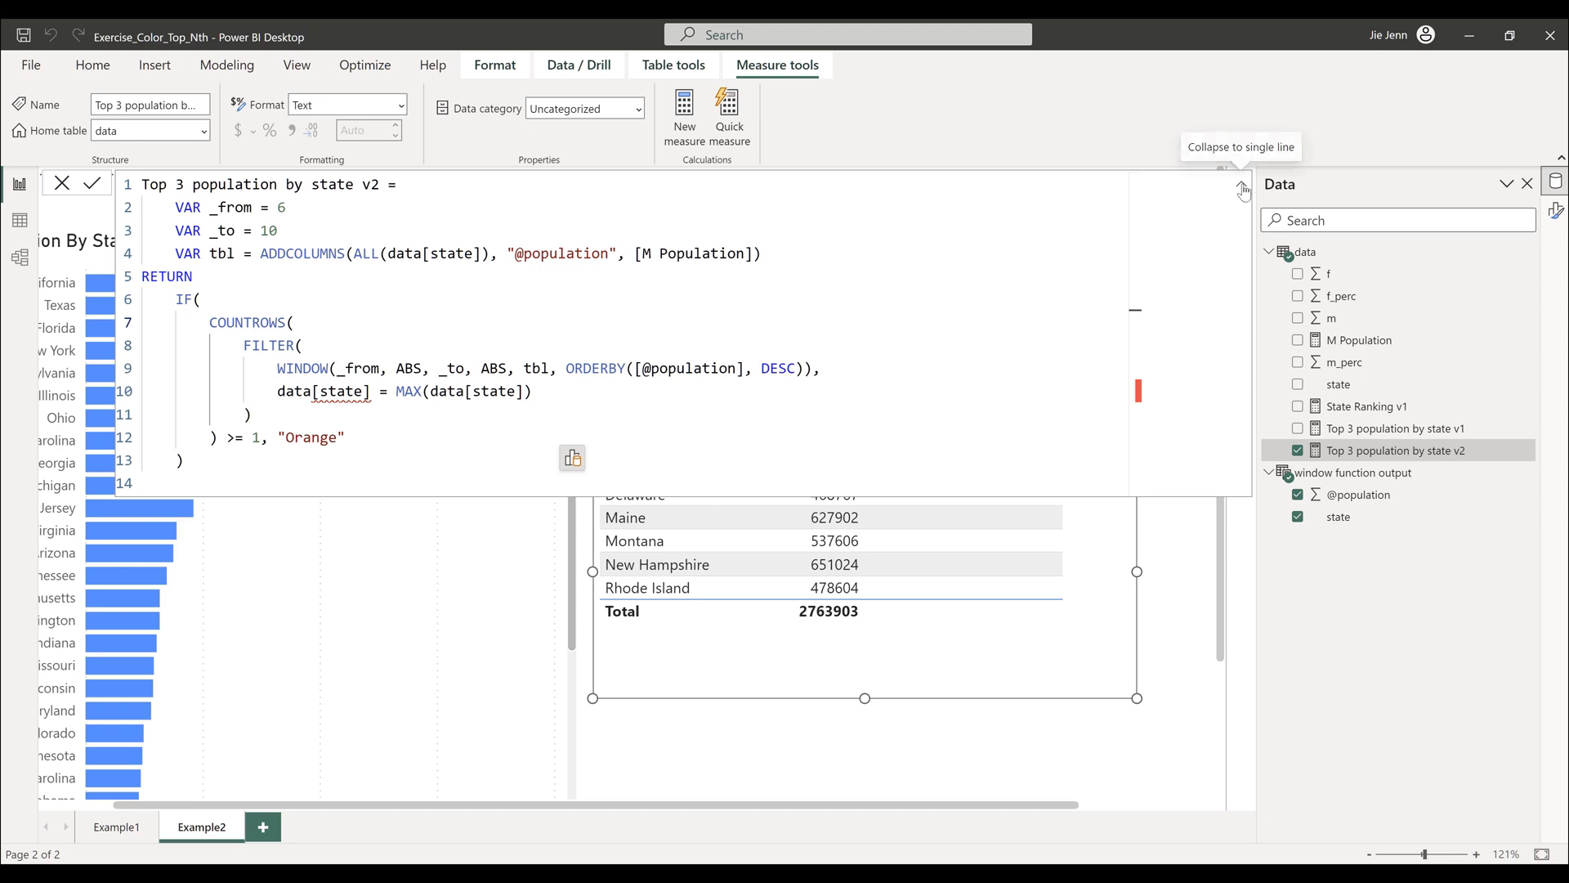
left_click(1241, 184)
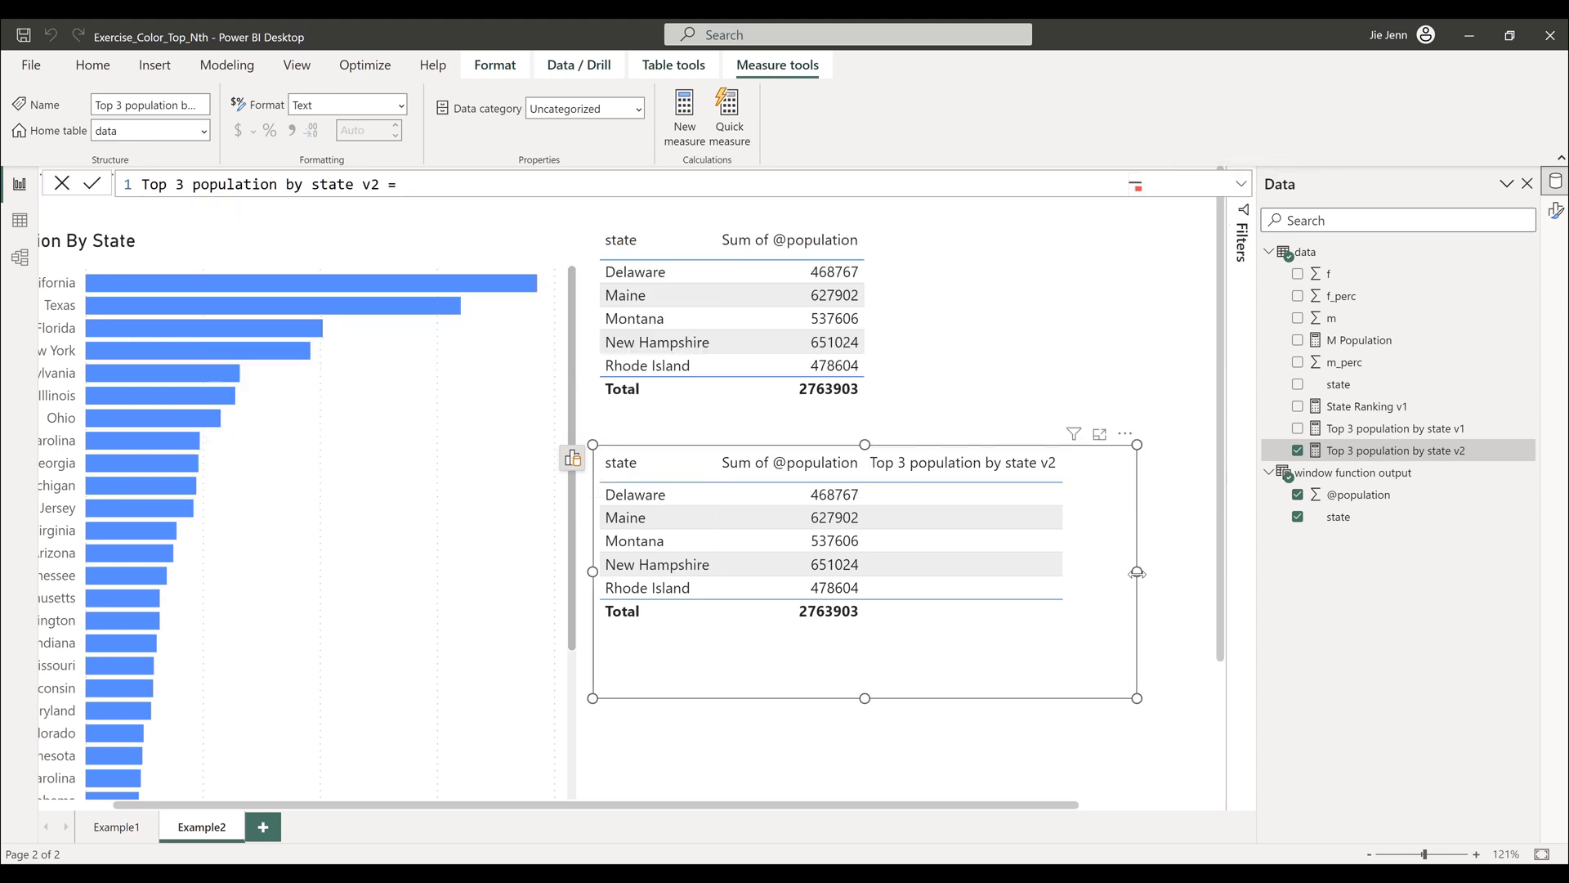
left_click_drag(1132, 569, 1135, 583)
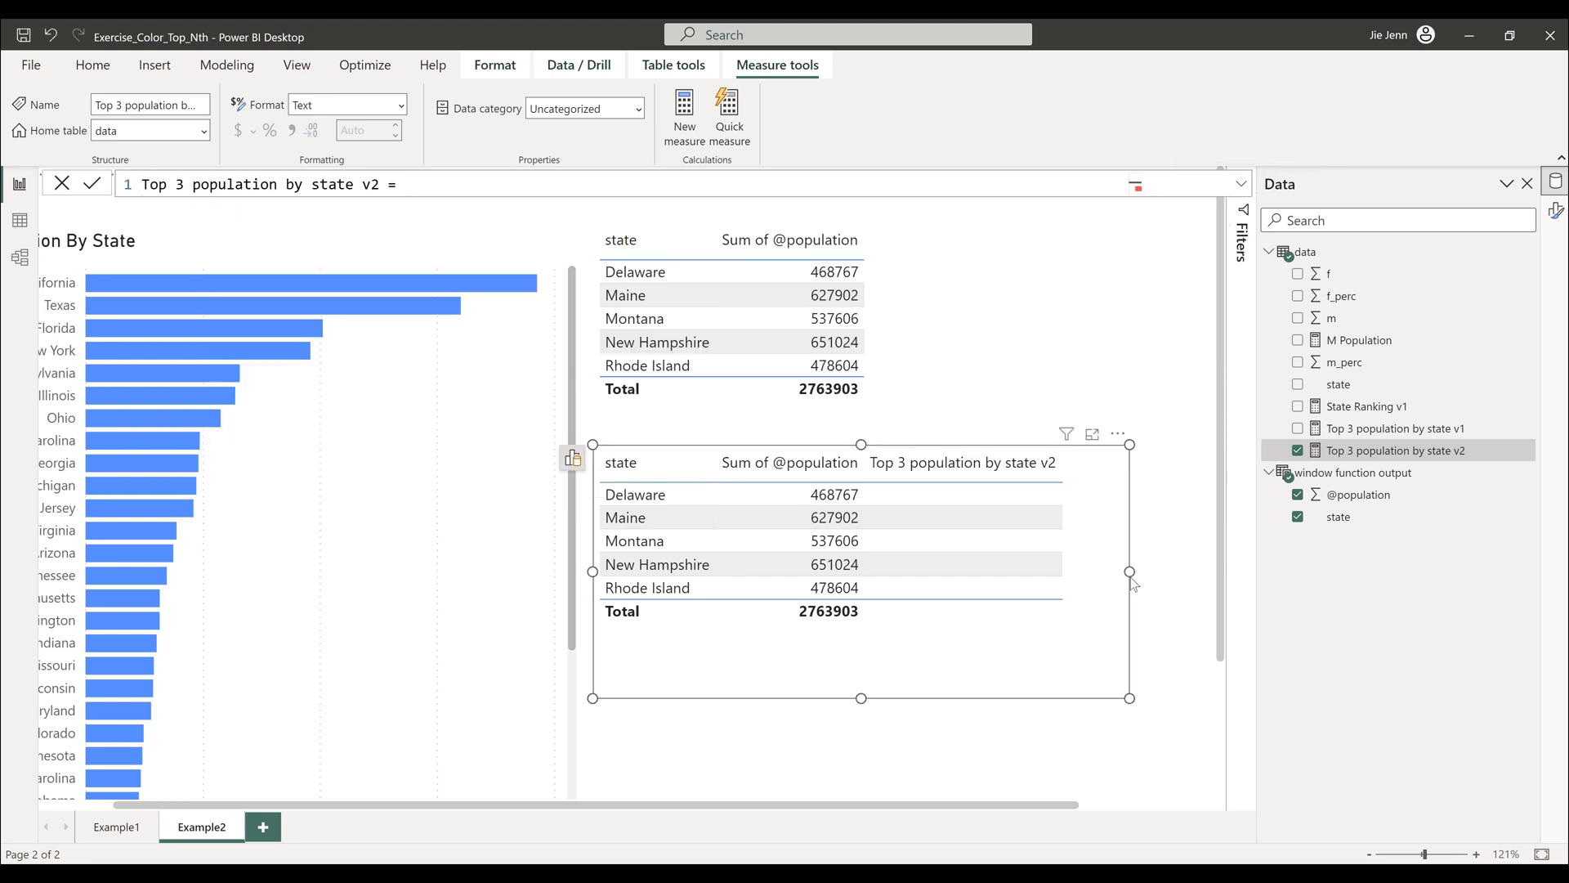
Clear the broken conditional formatting from the bar colors of the Population By State chart.
left_click(468, 500)
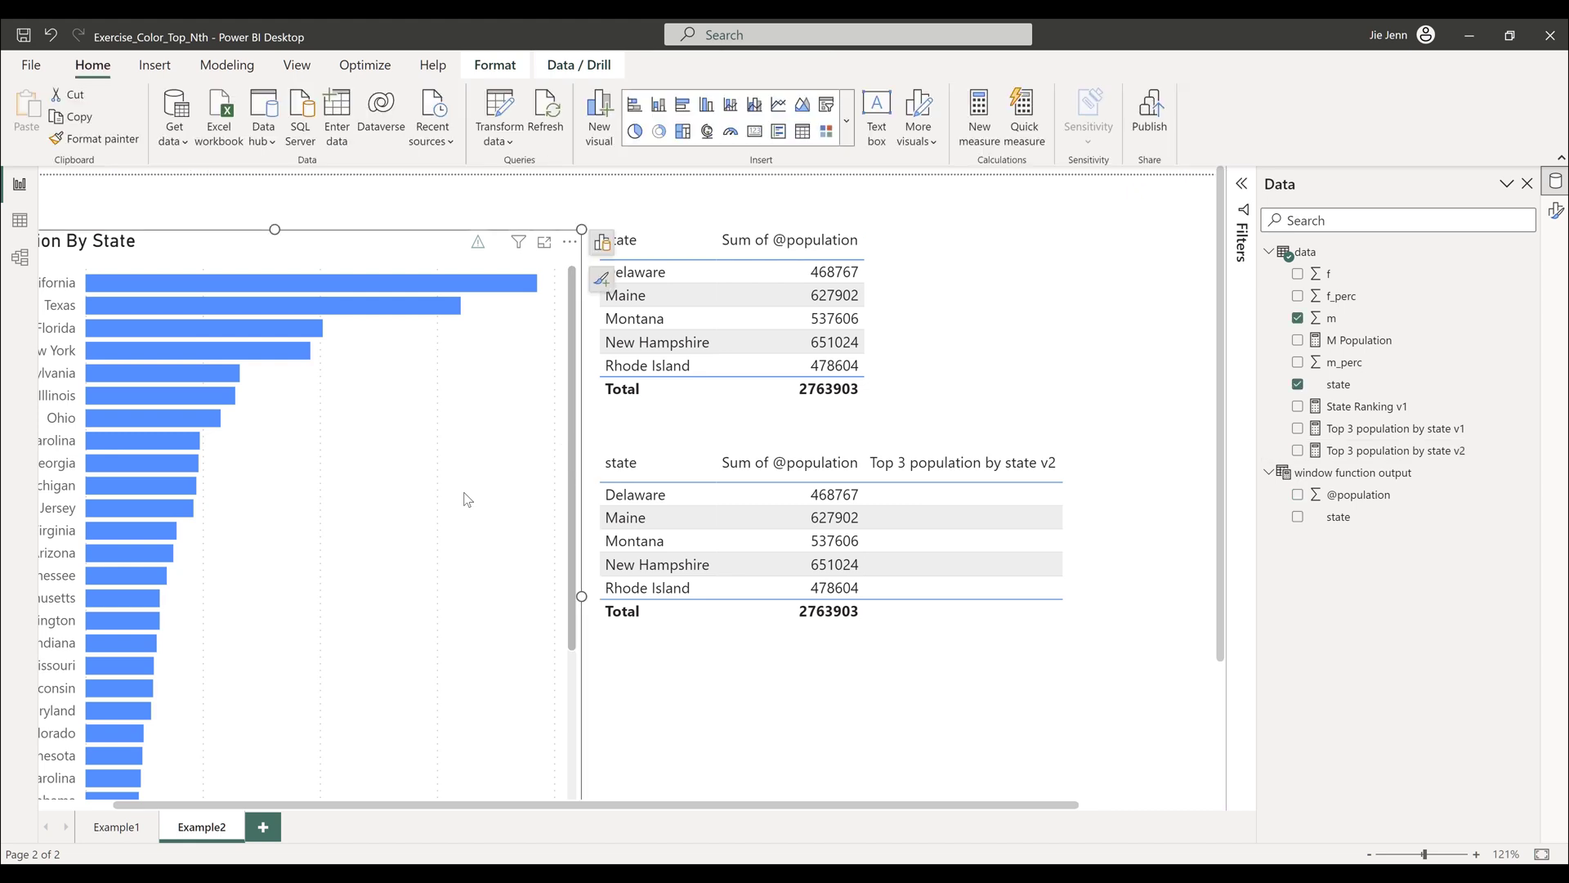
left_click(1555, 214)
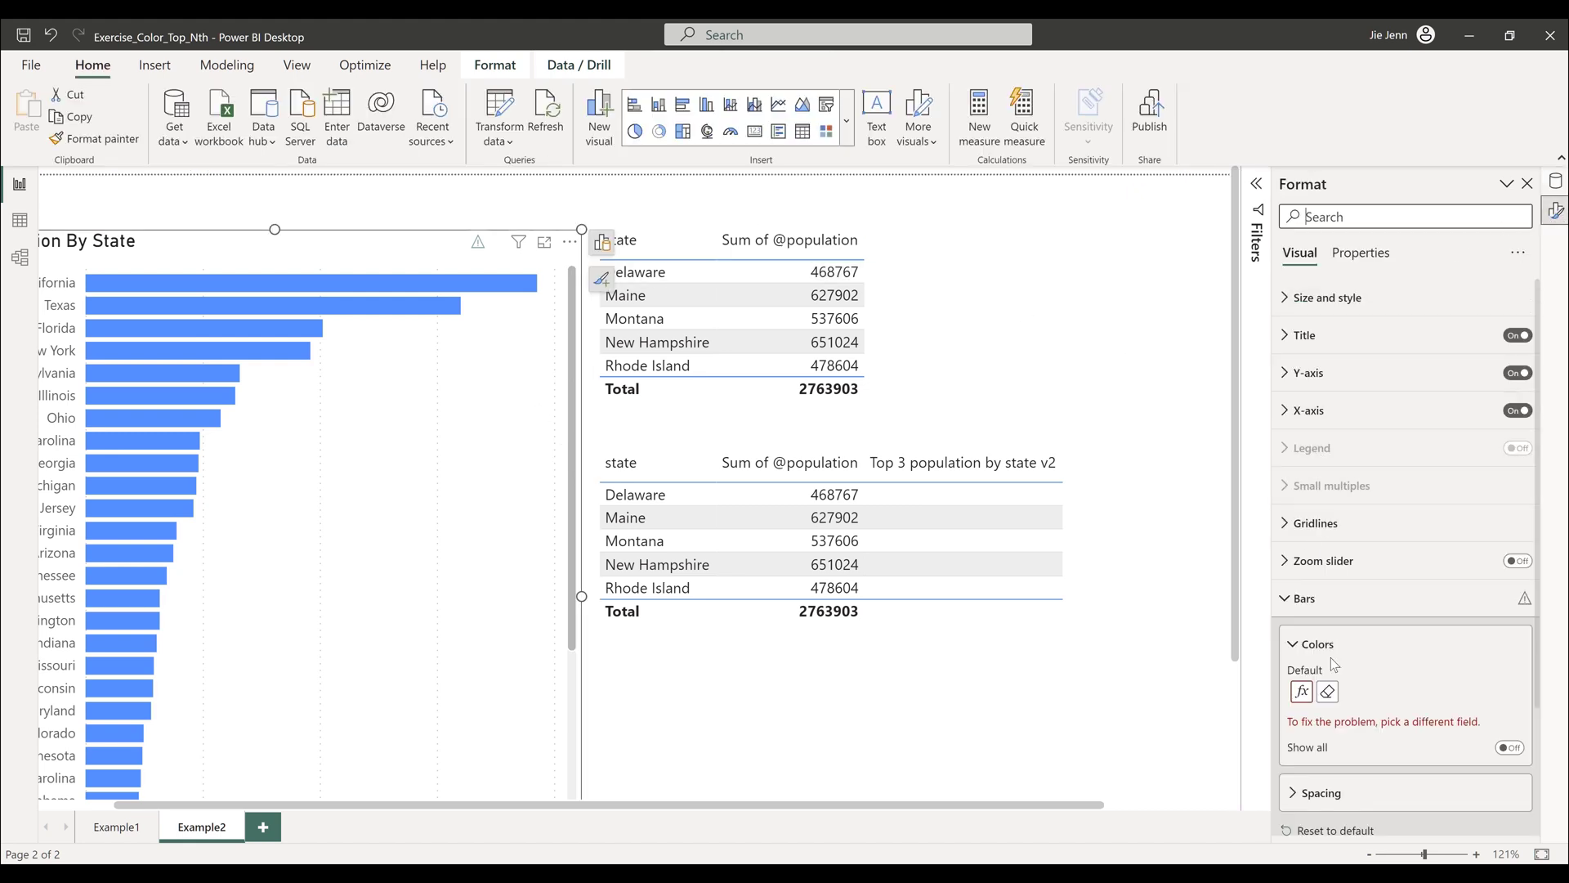
left_click(1327, 692)
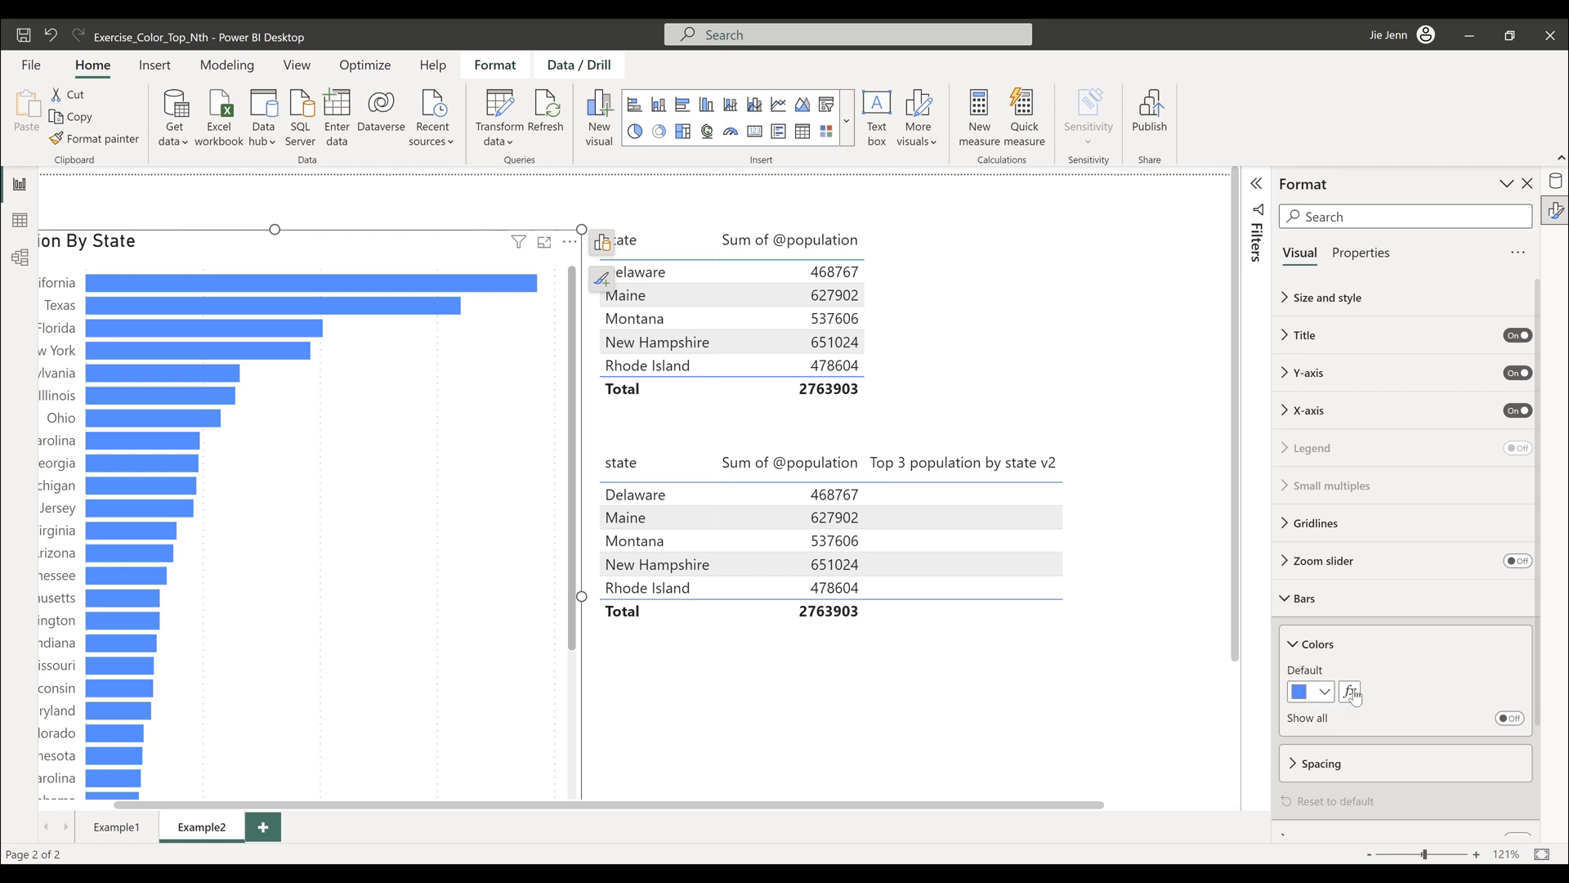
Apply conditional formatting to the default bar color, using the Field value style based on Top 3 population by state v2.
left_click(1351, 692)
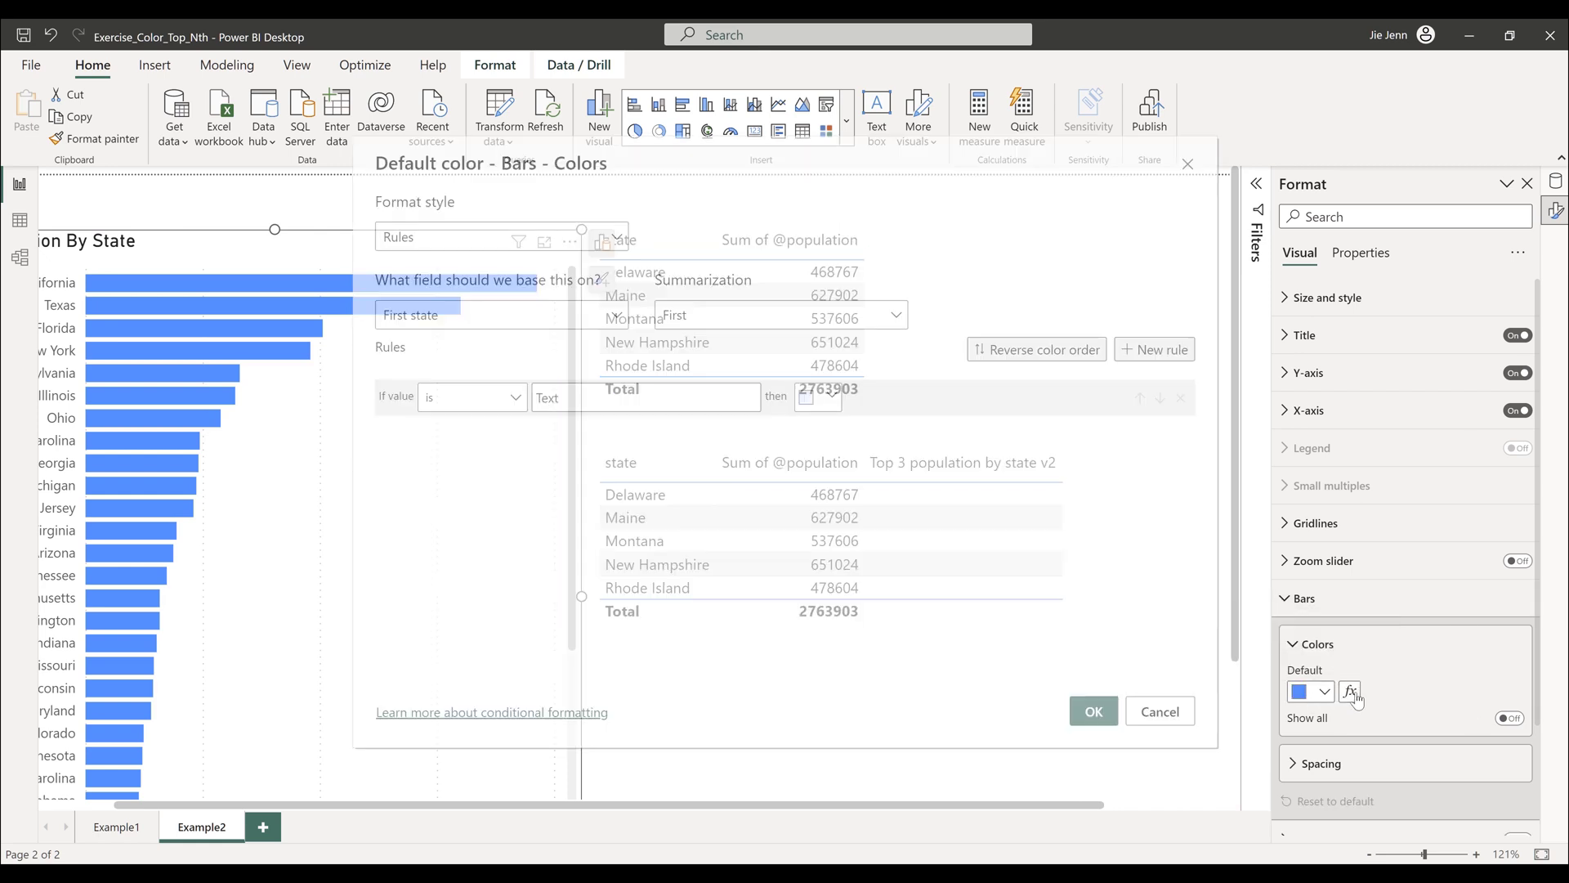
left_click(581, 239)
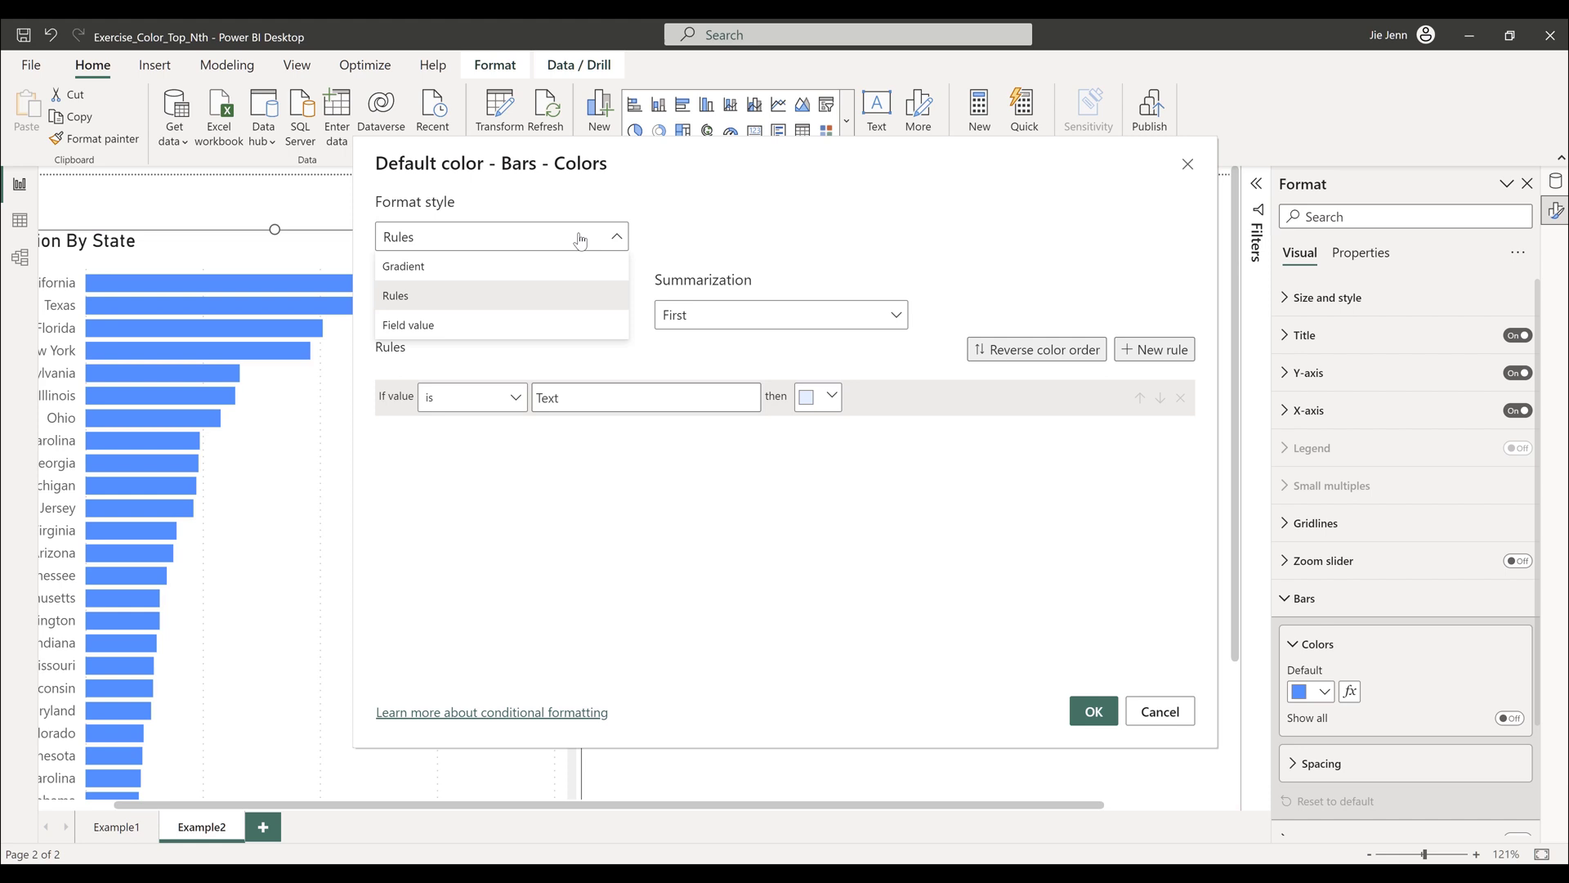
left_click(454, 325)
left_click(497, 321)
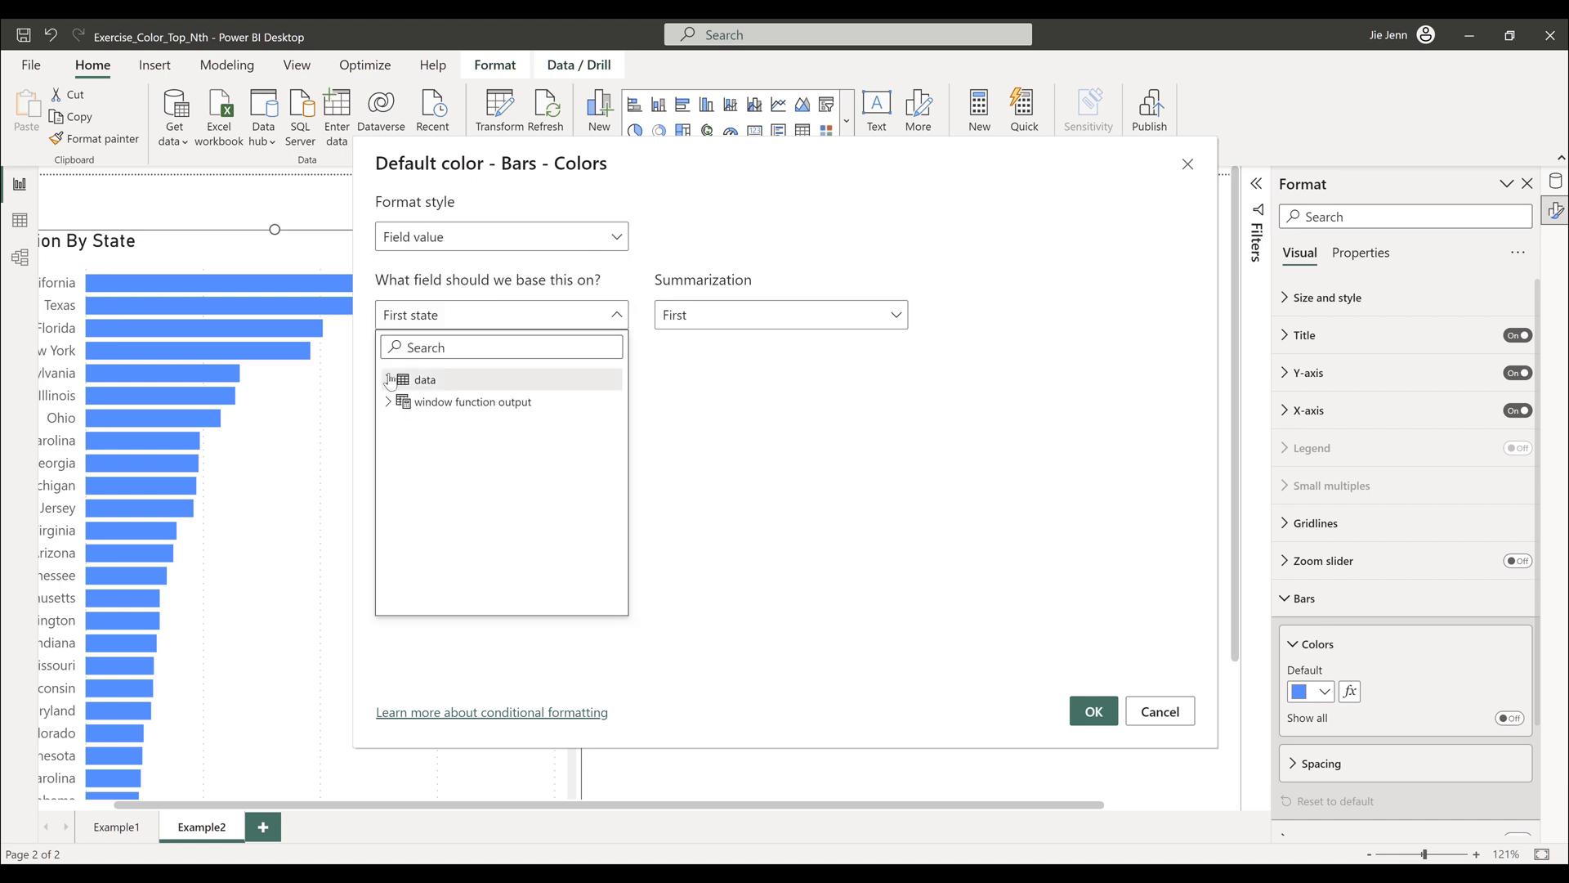
left_click(491, 382)
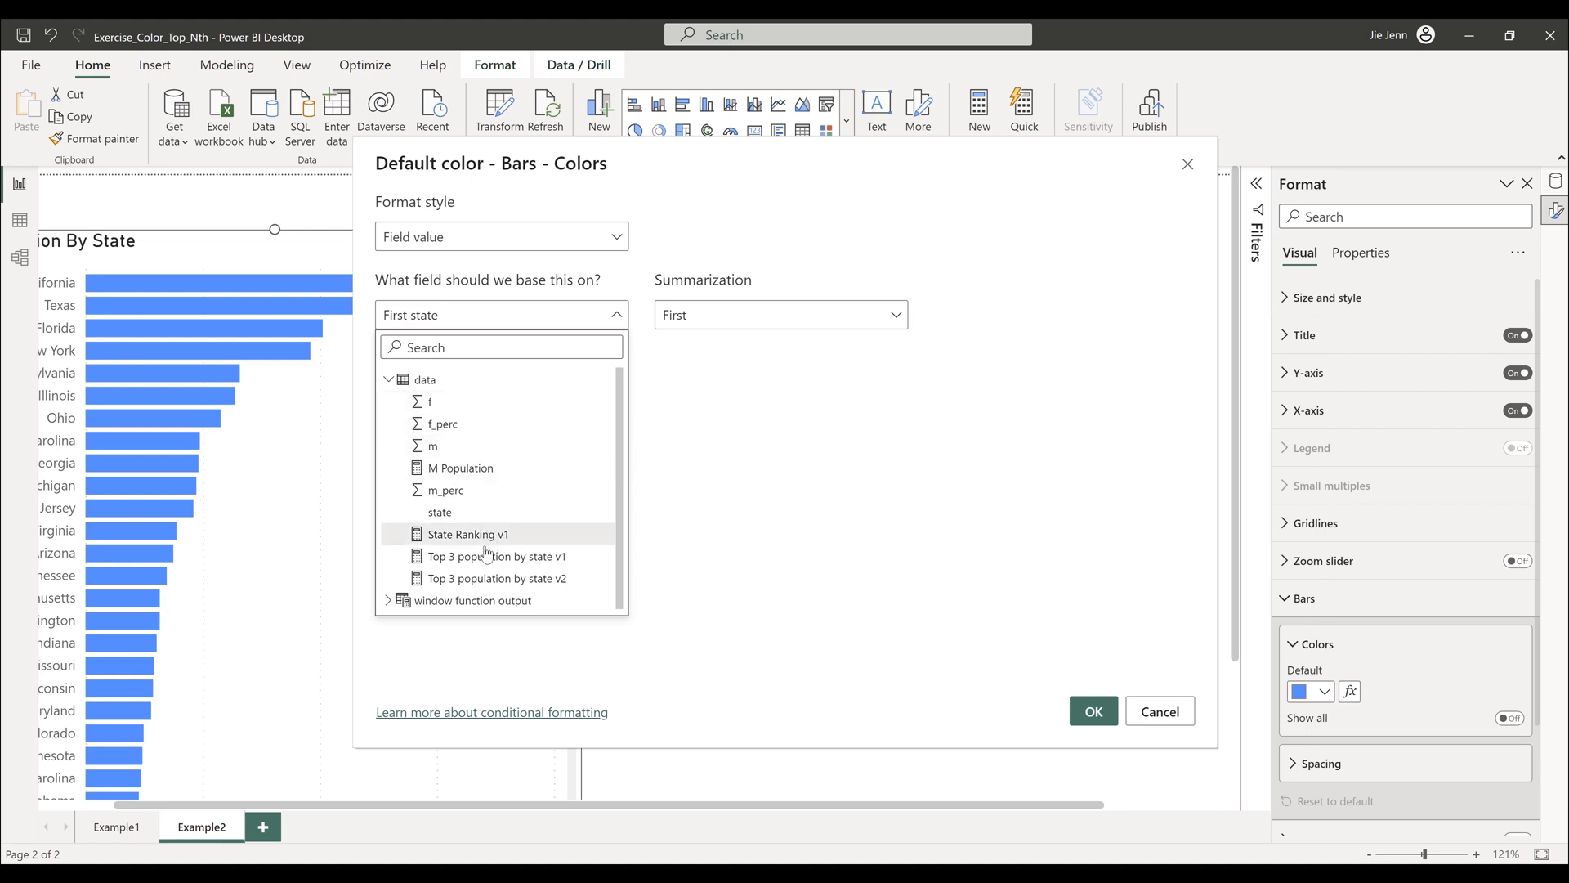
left_click(482, 579)
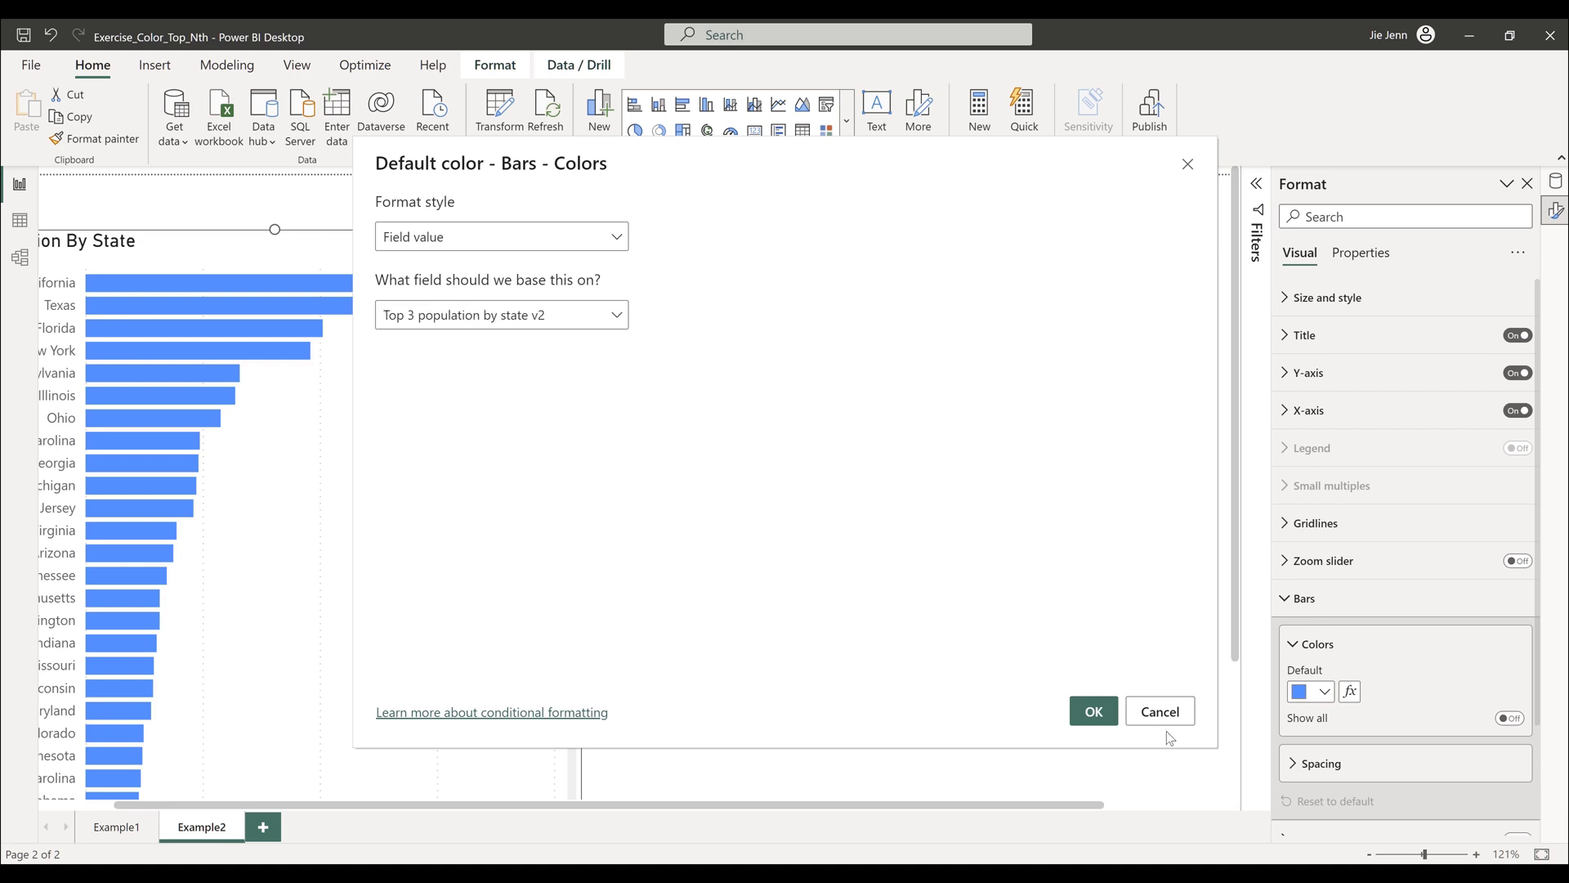
left_click(1096, 712)
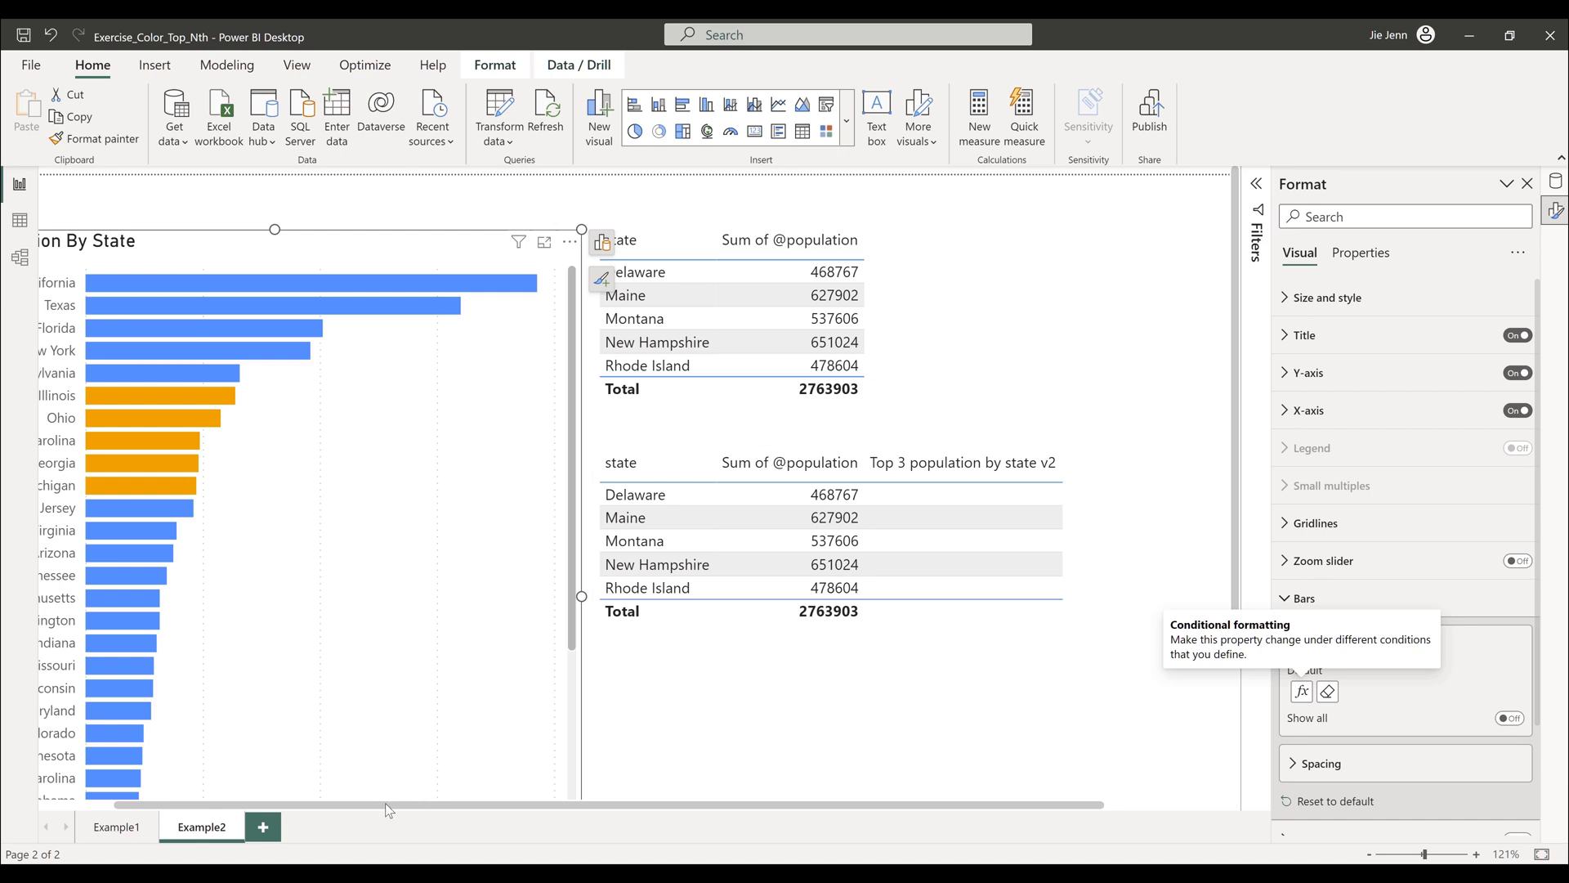
scroll(385, 802, "left", 3)
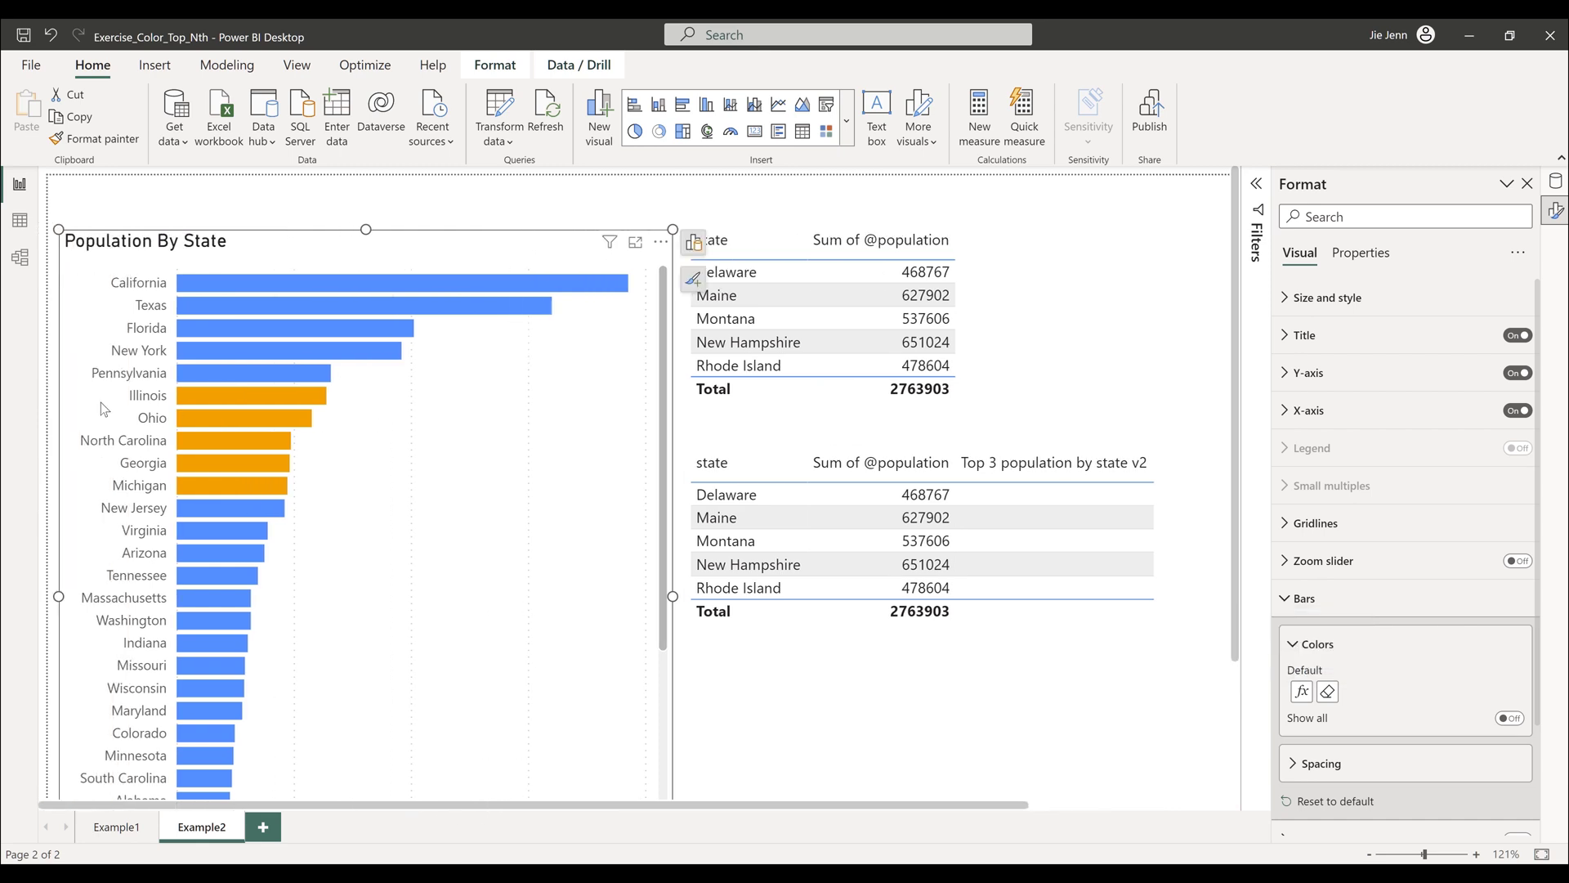